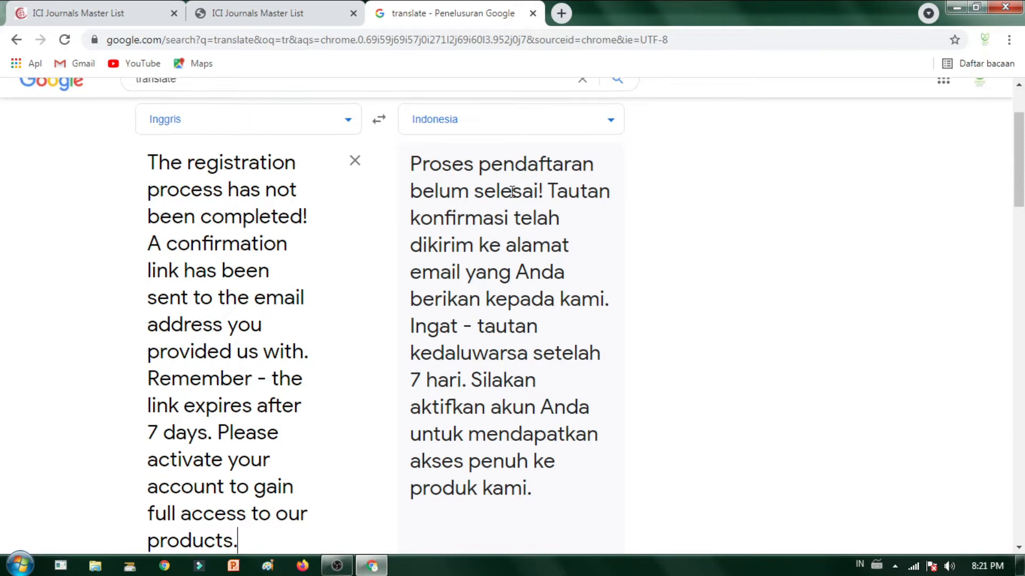
Step: Review the Indonesian translation, glance at the ICI sign-in tab, and open a new blank tab
{"action": "scroll", "coordinate": [507, 196], "scroll_direction": "up", "scroll_amount": 3}
{"action": "scroll", "coordinate": [513, 250], "scroll_direction": "down", "scroll_amount": 1}
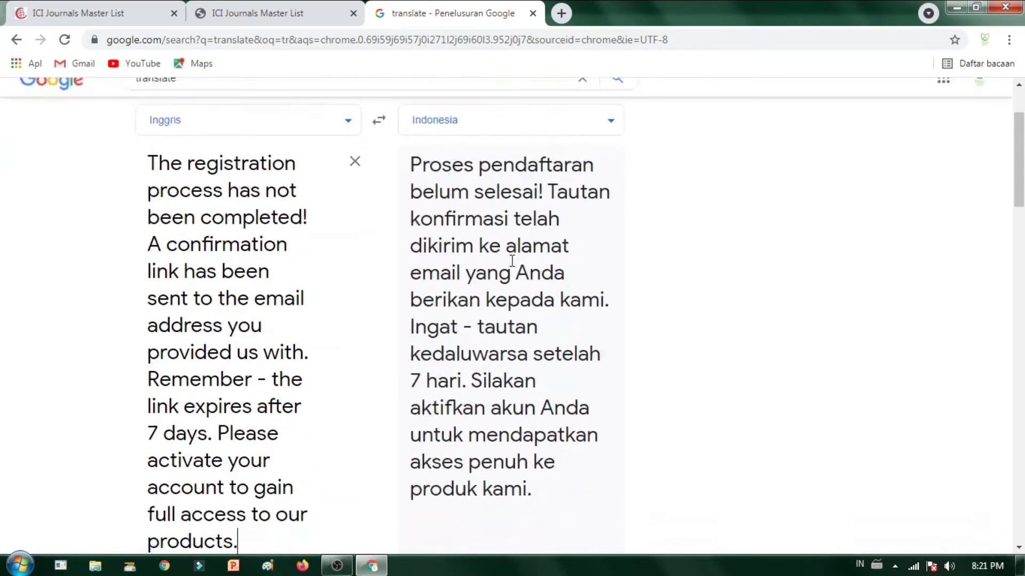
{"action": "left_click", "coordinate": [221, 13]}
{"action": "left_click", "coordinate": [563, 13]}
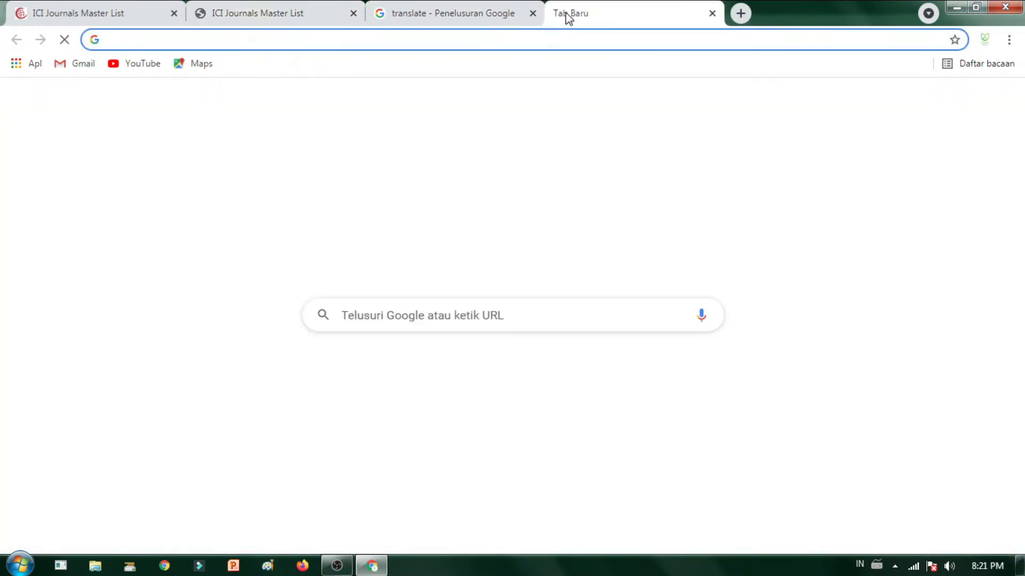
Step: Open Gmail through a Google search for 'gm' and show the signed-in accounts list
{"action": "type", "text": "gm"}
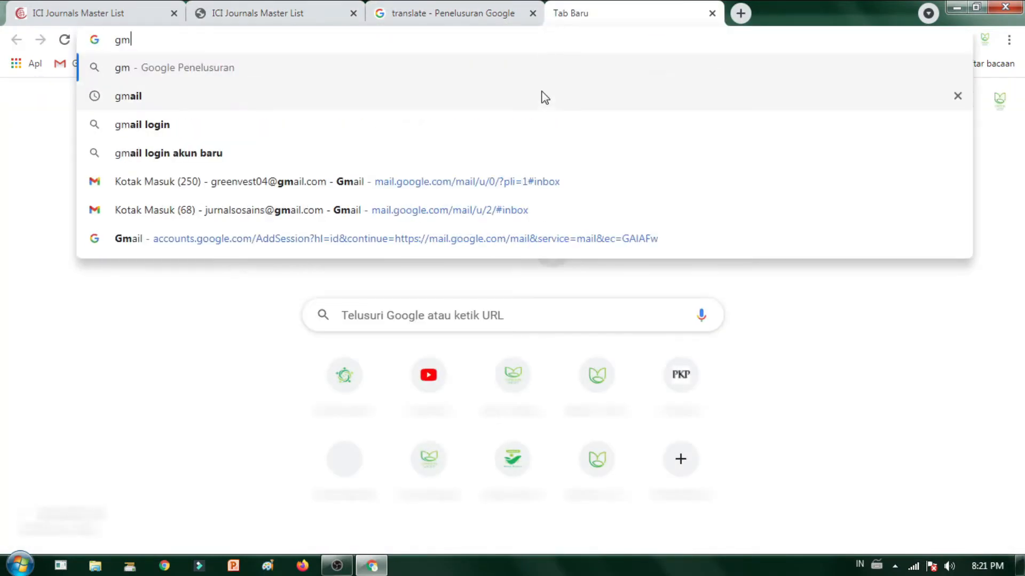
{"action": "left_click", "coordinate": [542, 96]}
{"action": "left_click", "coordinate": [244, 240]}
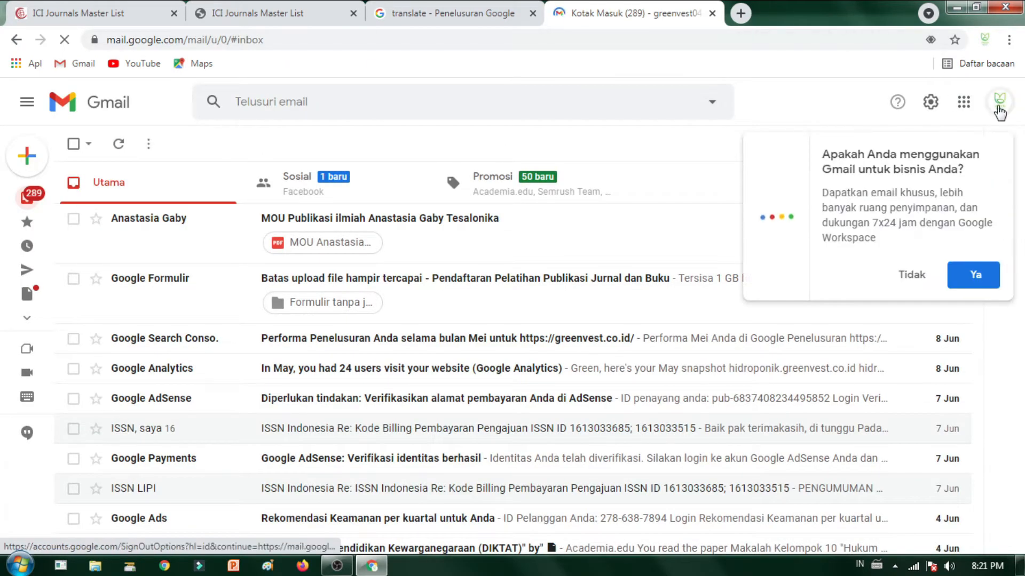
{"action": "left_click", "coordinate": [999, 102]}
{"action": "scroll", "coordinate": [945, 302], "scroll_direction": "down", "scroll_amount": 2}
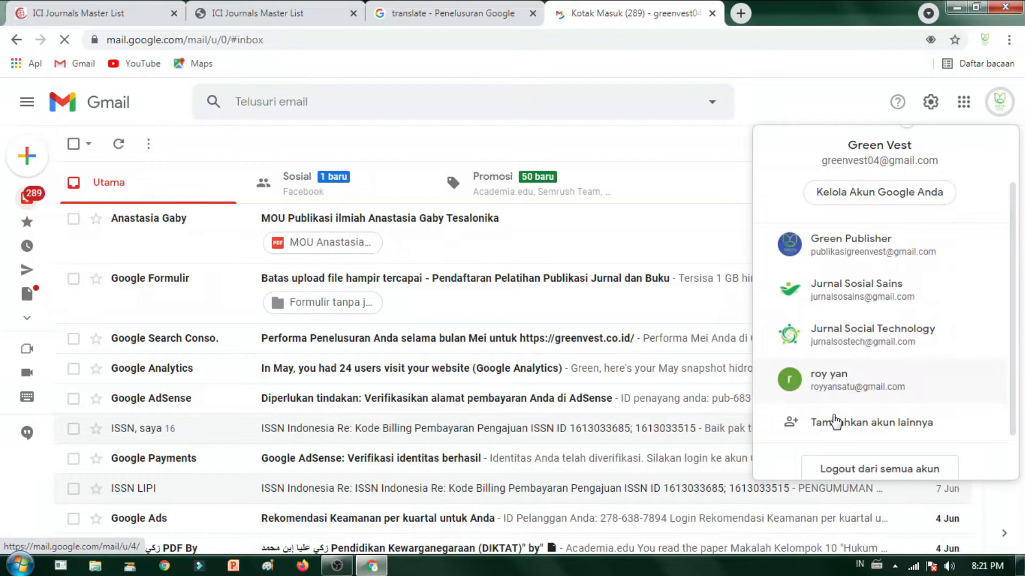
Step: Start adding another Google account and enter that account's email address
{"action": "left_click", "coordinate": [872, 419]}
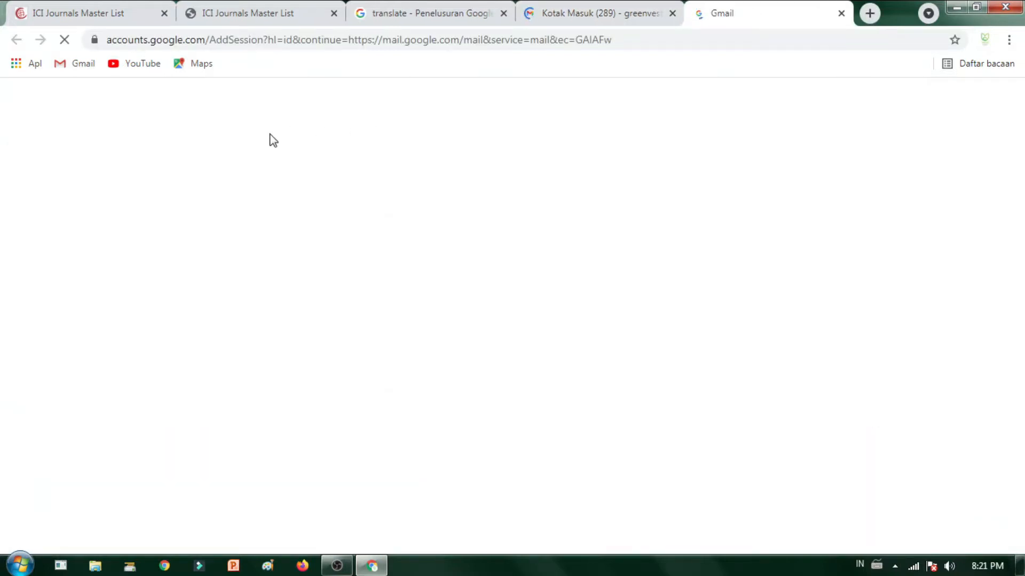
{"action": "left_click", "coordinate": [515, 287]}
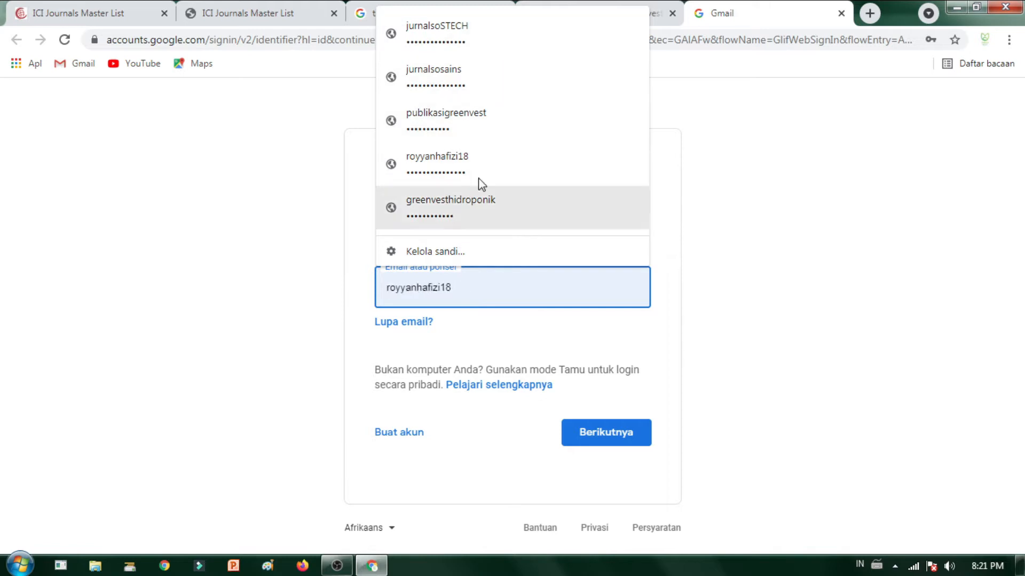
{"action": "left_click", "coordinate": [906, 232]}
{"action": "left_click", "coordinate": [562, 289]}
{"action": "key", "text": "ctrl+a"}
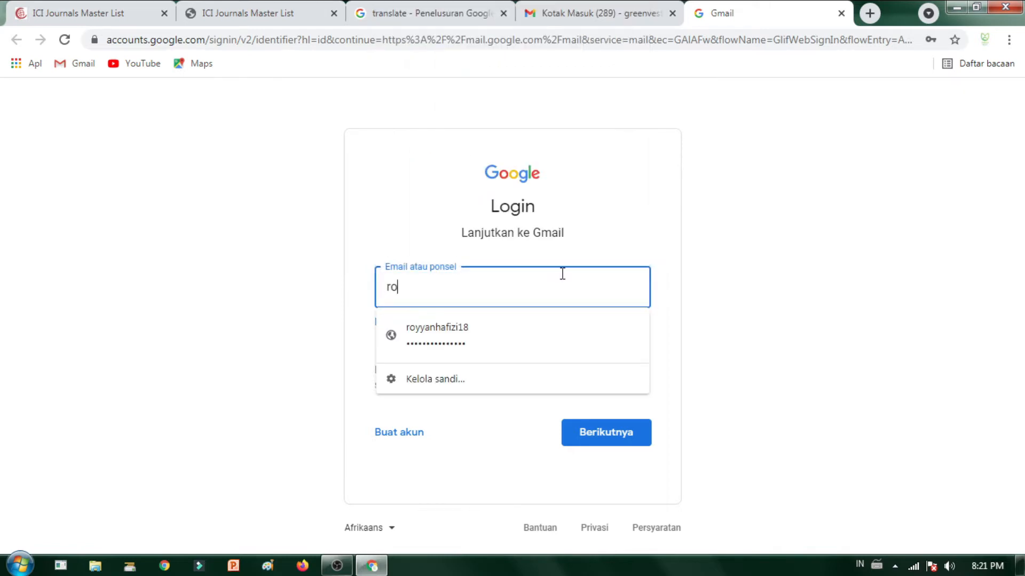
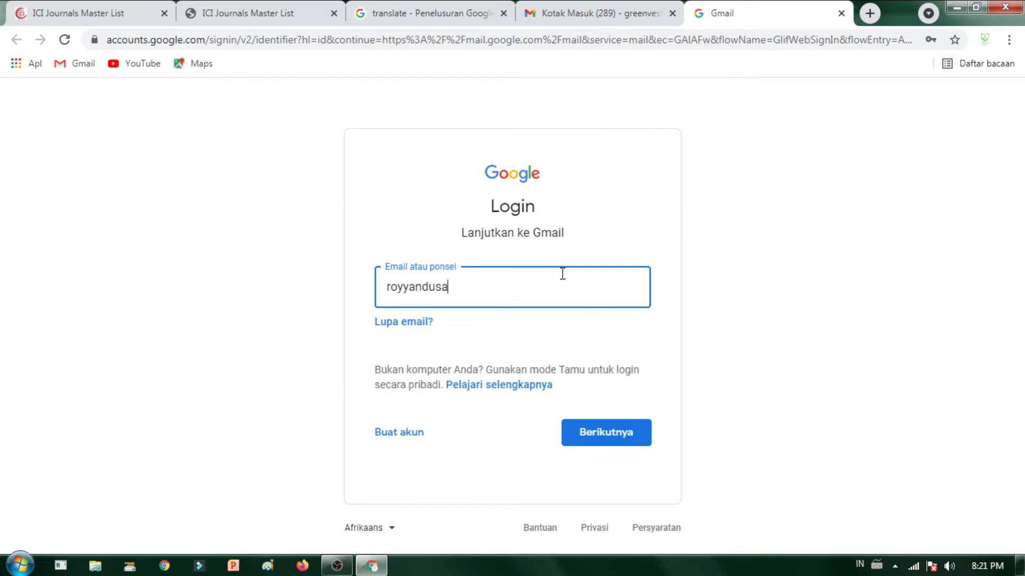
{"action": "left_click", "coordinate": [606, 431]}
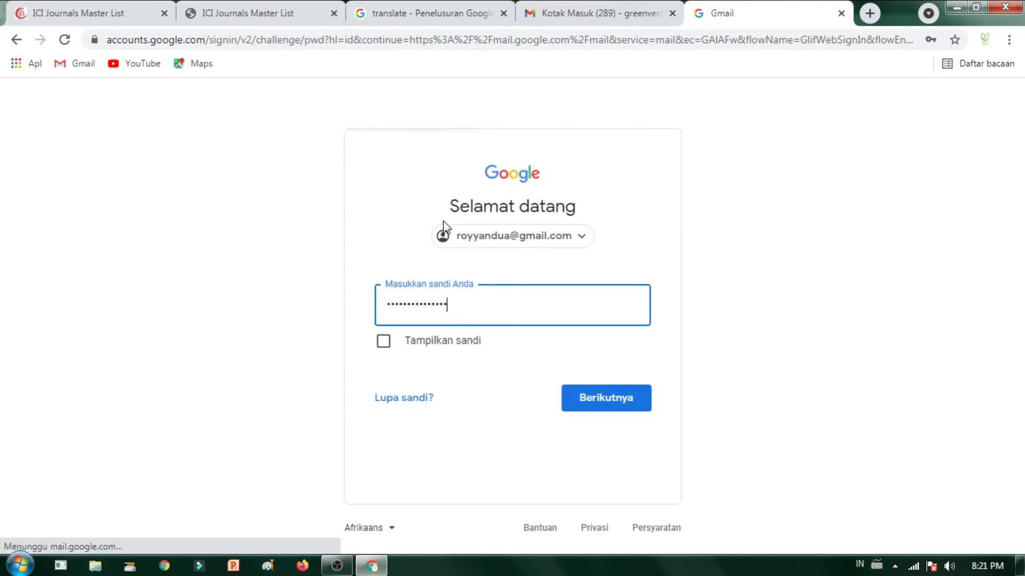
Step: Enter the other account's password to finish signing in
{"action": "double_click", "coordinate": [459, 309]}
{"action": "type", "text": "•"}
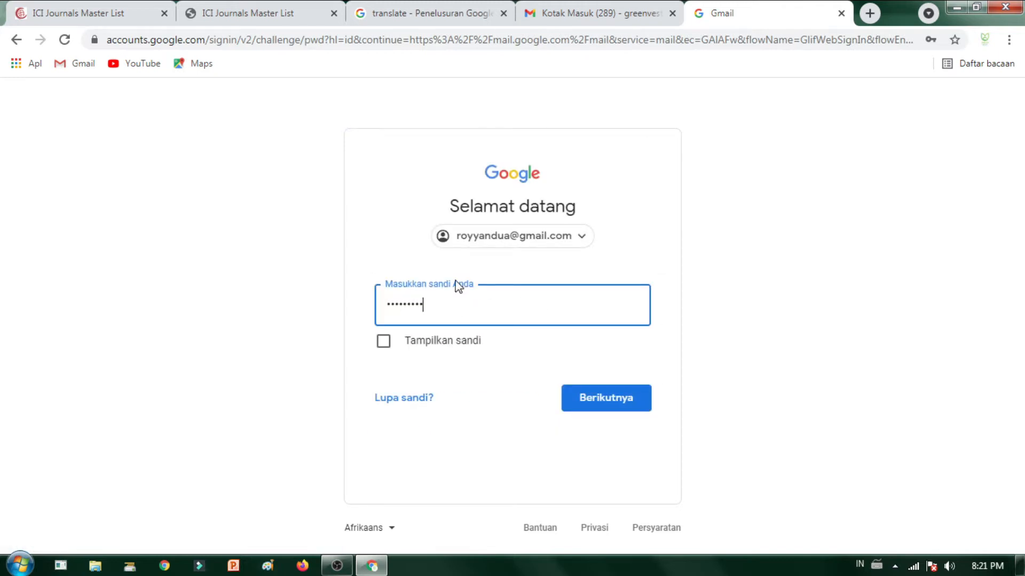
{"action": "left_click", "coordinate": [583, 387]}
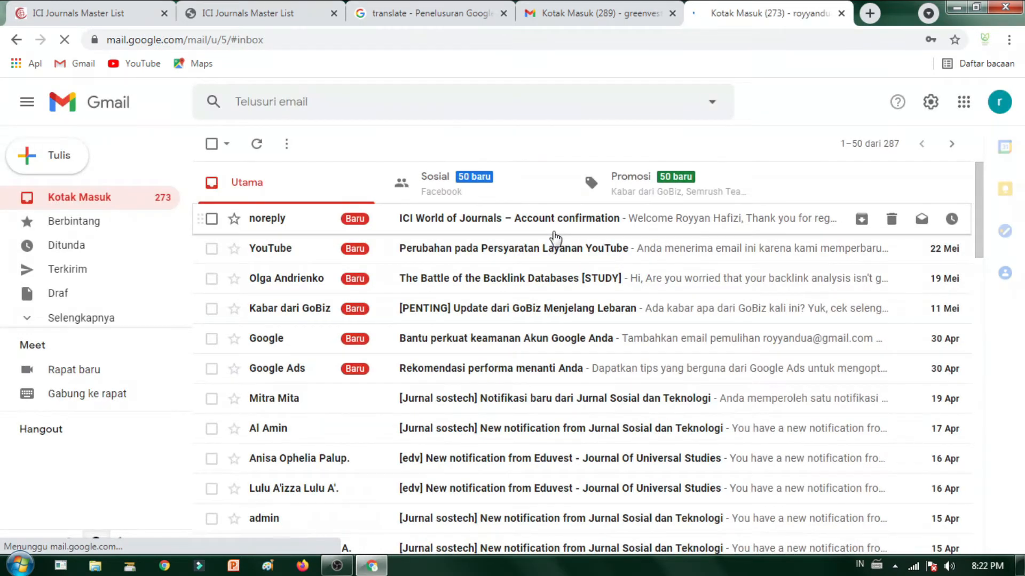
Step: Open the ICI World of Journals account confirmation email and follow its activation link
{"action": "left_click", "coordinate": [555, 235]}
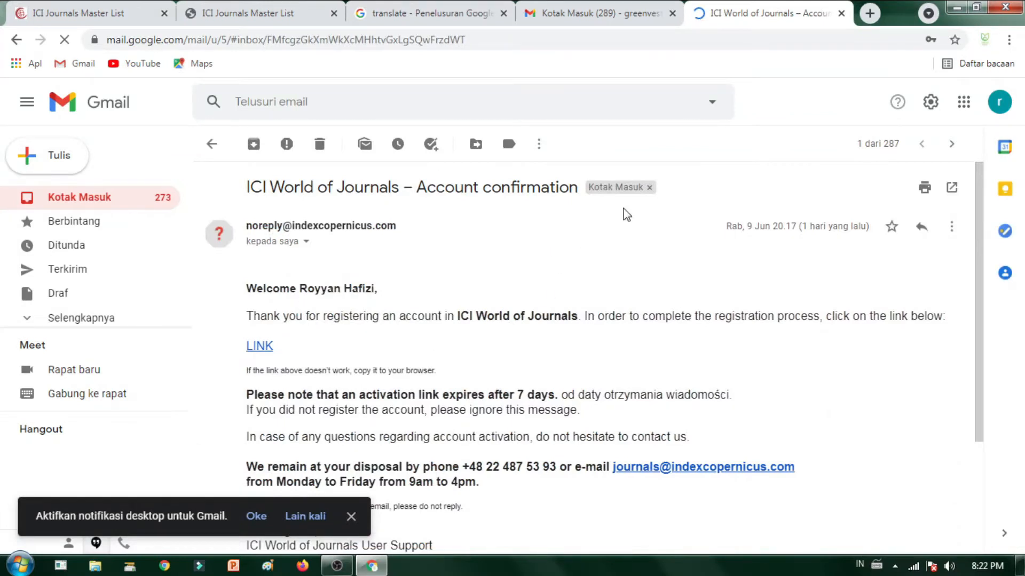
{"action": "scroll", "coordinate": [774, 190], "scroll_direction": "down", "scroll_amount": 2}
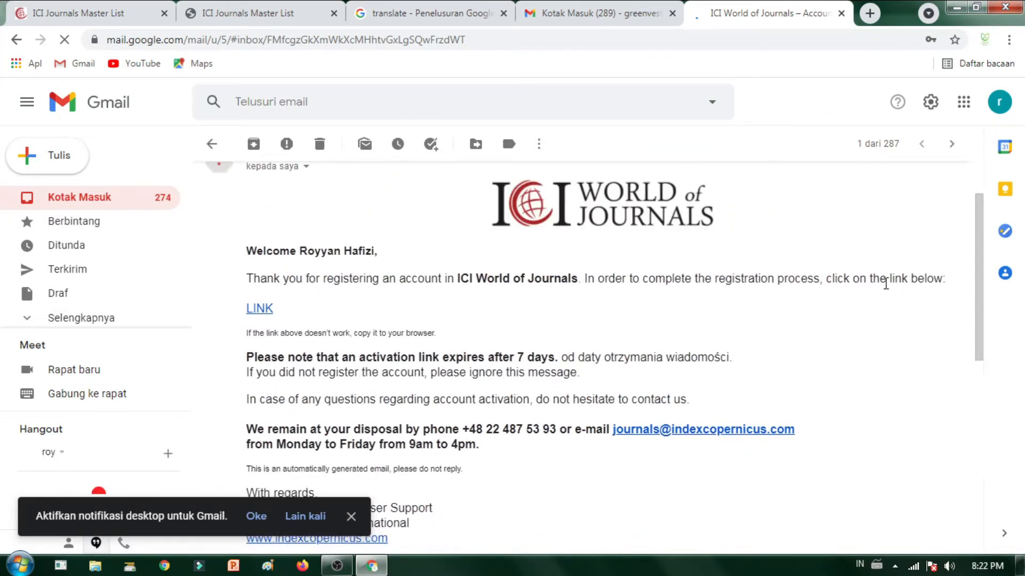
{"action": "scroll", "coordinate": [587, 298], "scroll_direction": "down", "scroll_amount": 2}
{"action": "scroll", "coordinate": [530, 424], "scroll_direction": "down", "scroll_amount": 5}
{"action": "scroll", "coordinate": [373, 384], "scroll_direction": "up", "scroll_amount": 6}
{"action": "left_click", "coordinate": [258, 346]}
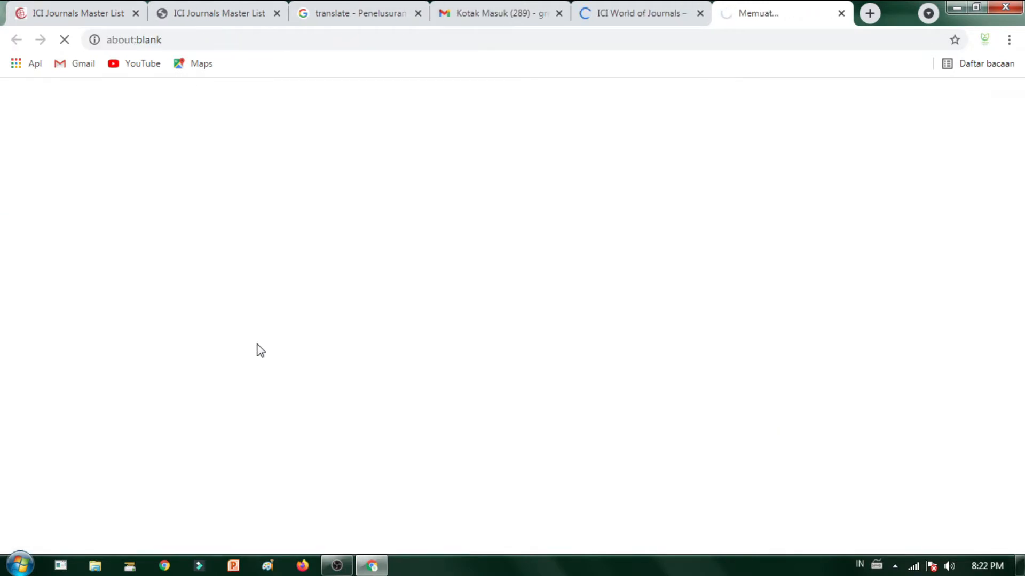
Step: Sign in to ICI World of Journals from the activation page and close the first Gmail tab
{"action": "left_click", "coordinate": [401, 468]}
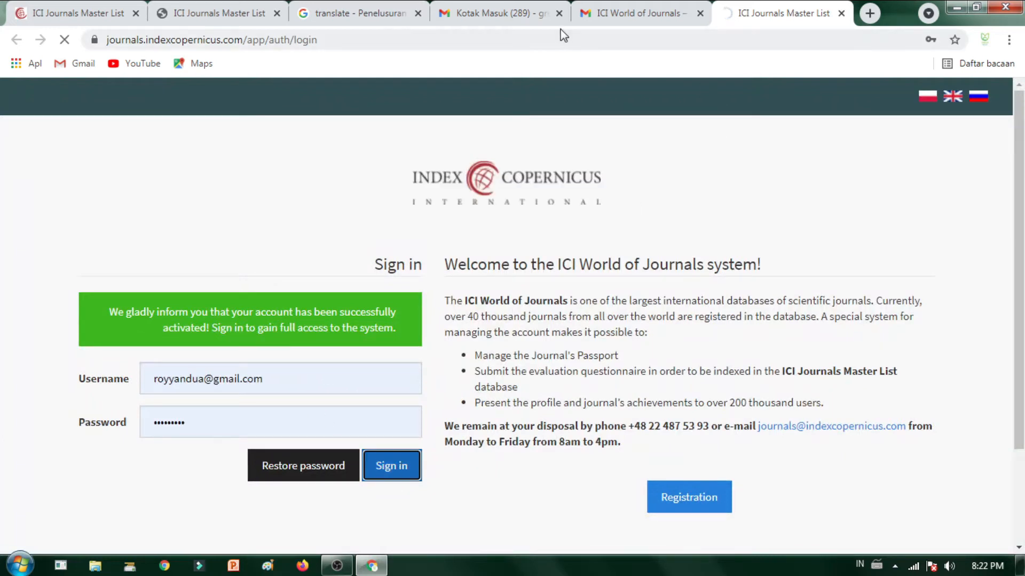
{"action": "left_click", "coordinate": [556, 13]}
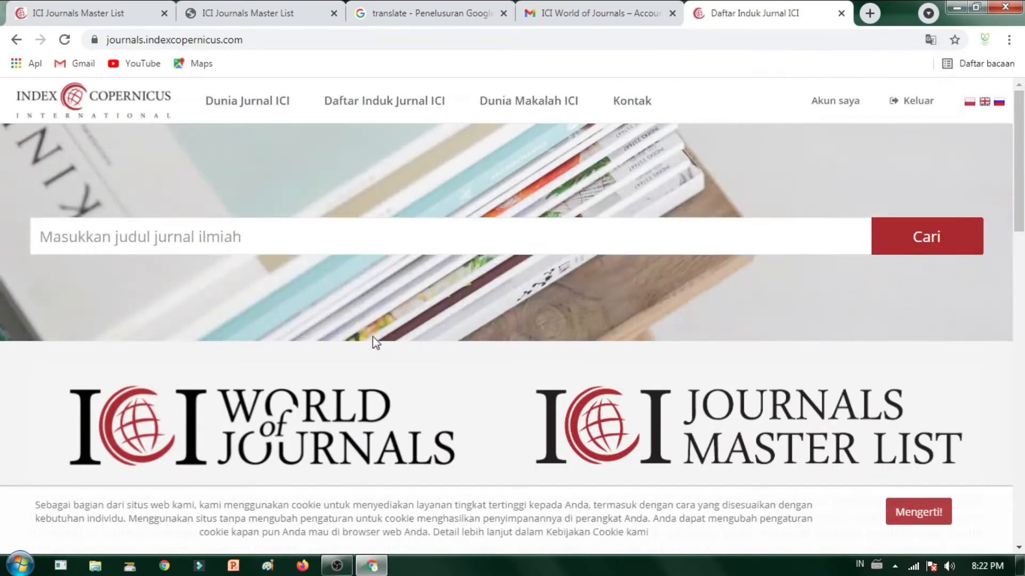
Step: Search Index Copernicus for the journal title 'Jurnal Sosains'
{"action": "scroll", "coordinate": [783, 366], "scroll_direction": "down", "scroll_amount": 10}
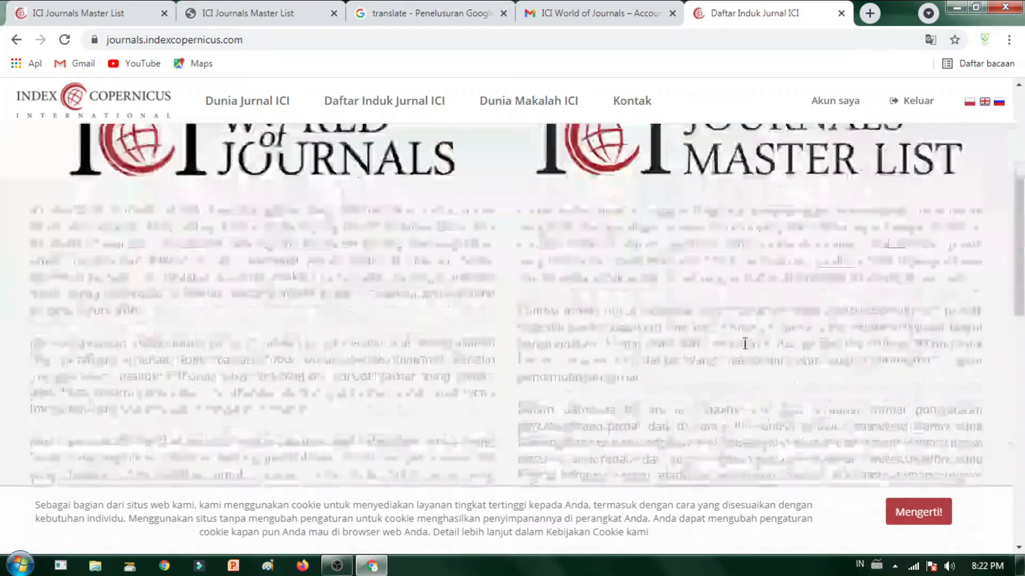
{"action": "scroll", "coordinate": [790, 358], "scroll_direction": "up", "scroll_amount": 15}
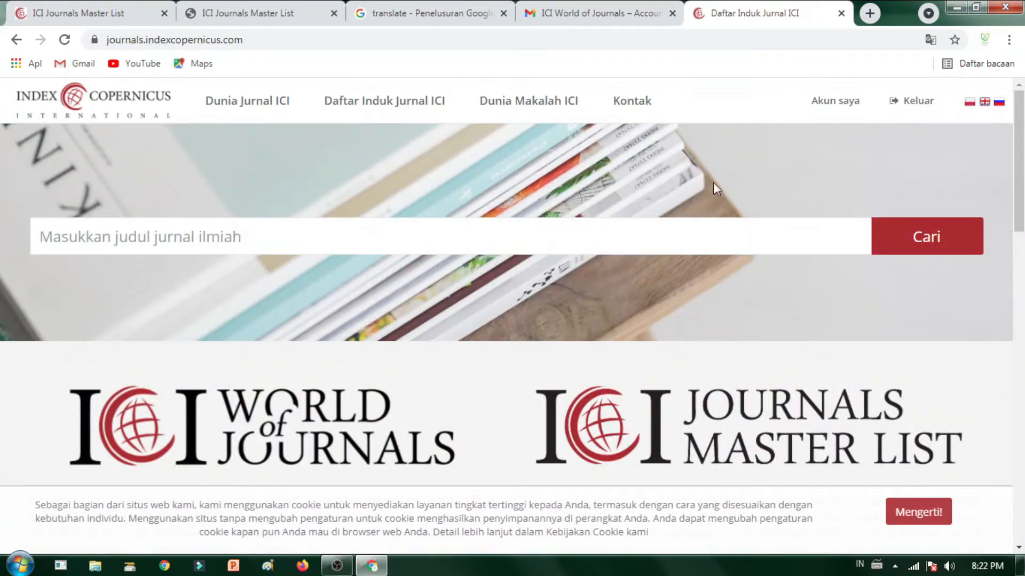
{"action": "scroll", "coordinate": [611, 286], "scroll_direction": "down", "scroll_amount": 8}
{"action": "scroll", "coordinate": [302, 318], "scroll_direction": "up", "scroll_amount": 10}
{"action": "left_click", "coordinate": [179, 240]}
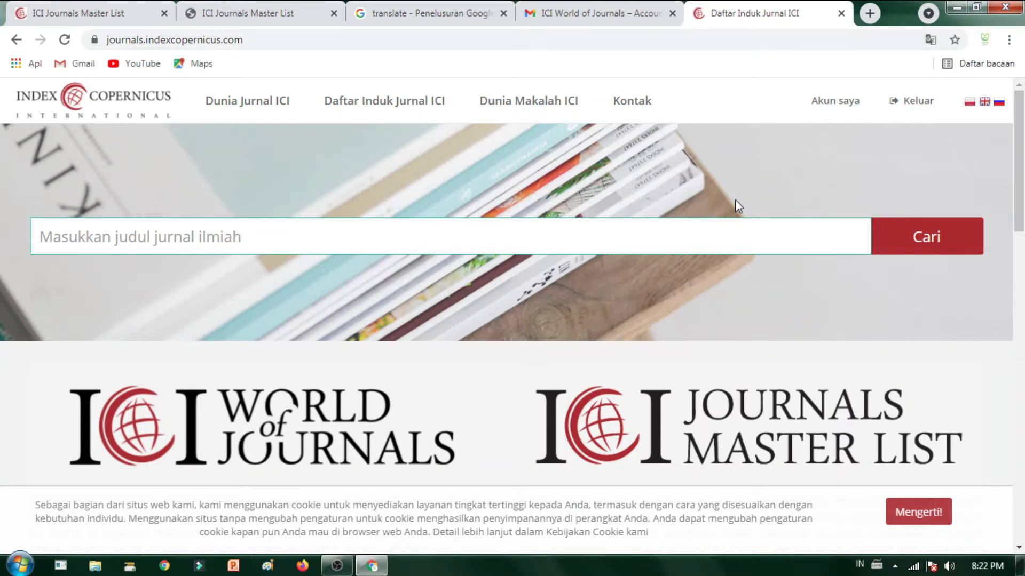
{"action": "type", "text": "Jurnal Sosa"}
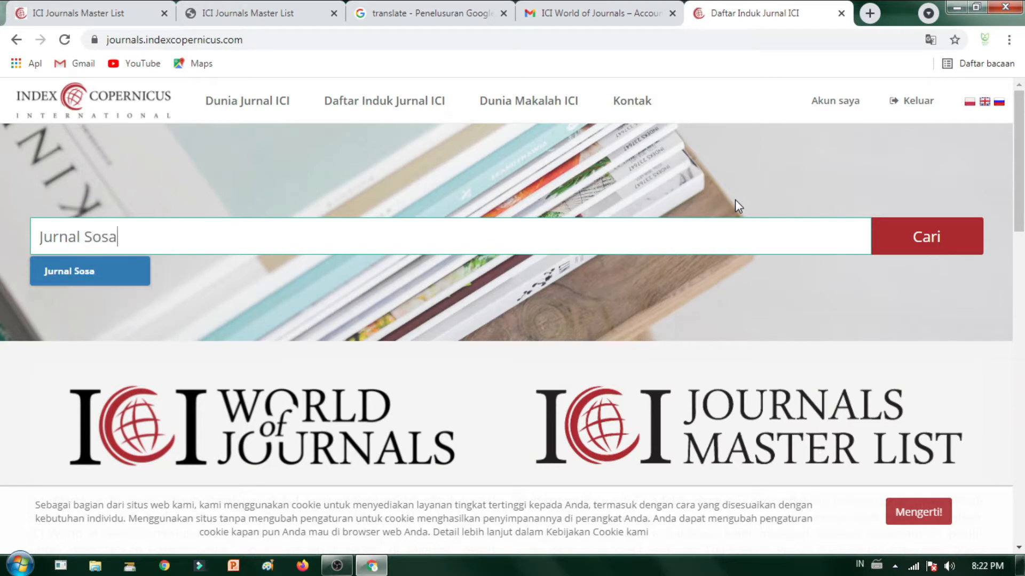
{"action": "type", "text": "ins"}
{"action": "key", "text": "Return"}
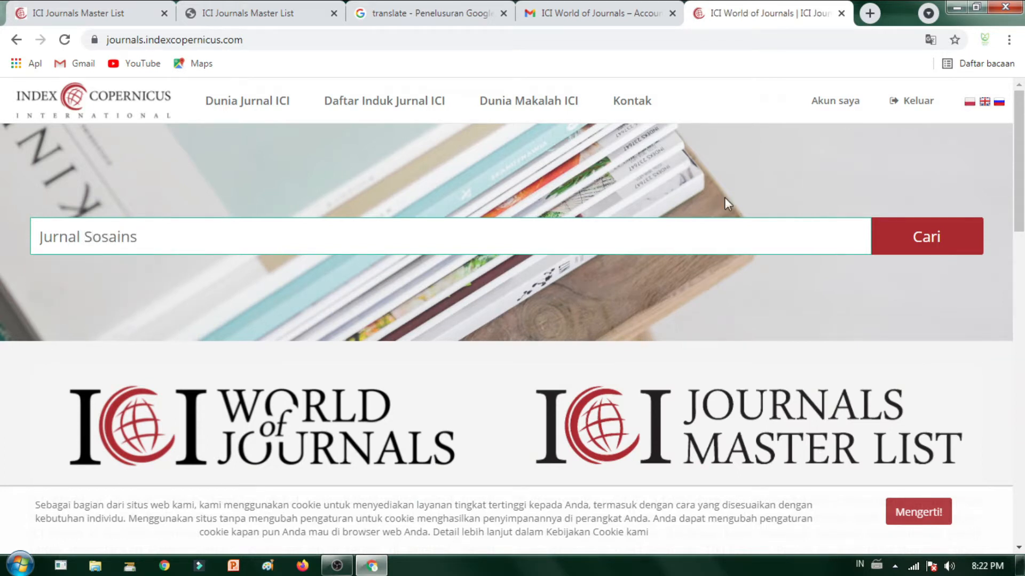
Step: Open the Jurnal sosains result's details page from the search results
{"action": "scroll", "coordinate": [274, 344], "scroll_direction": "down", "scroll_amount": 6}
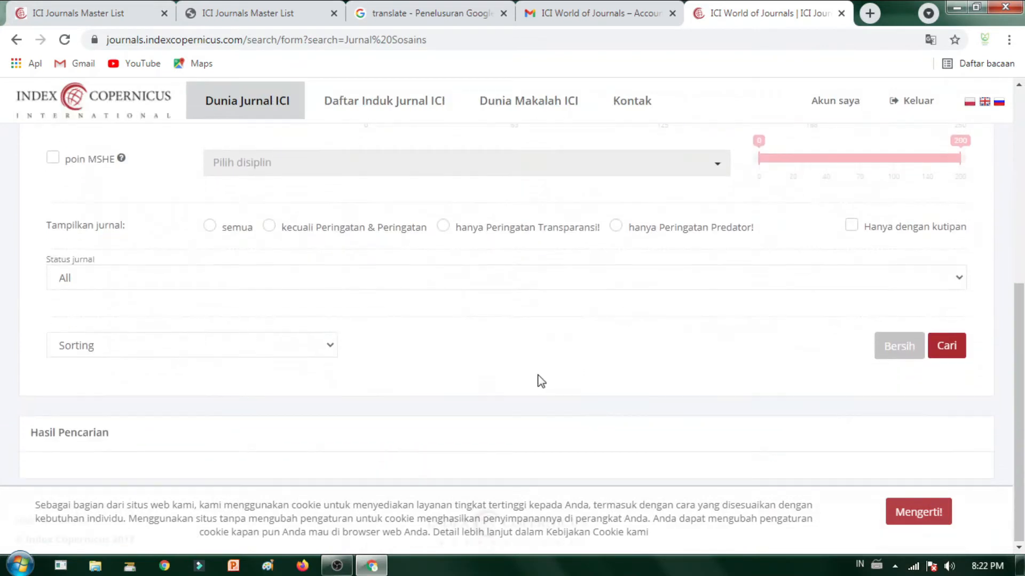
{"action": "scroll", "coordinate": [420, 355], "scroll_direction": "up", "scroll_amount": 6}
{"action": "scroll", "coordinate": [420, 354], "scroll_direction": "down", "scroll_amount": 6}
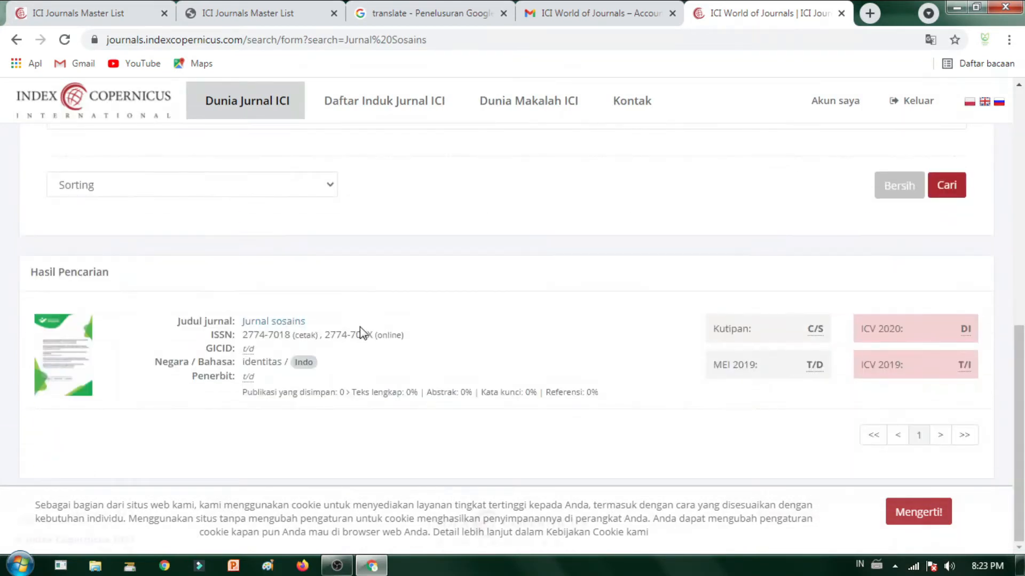
{"action": "scroll", "coordinate": [754, 338], "scroll_direction": "up", "scroll_amount": 6}
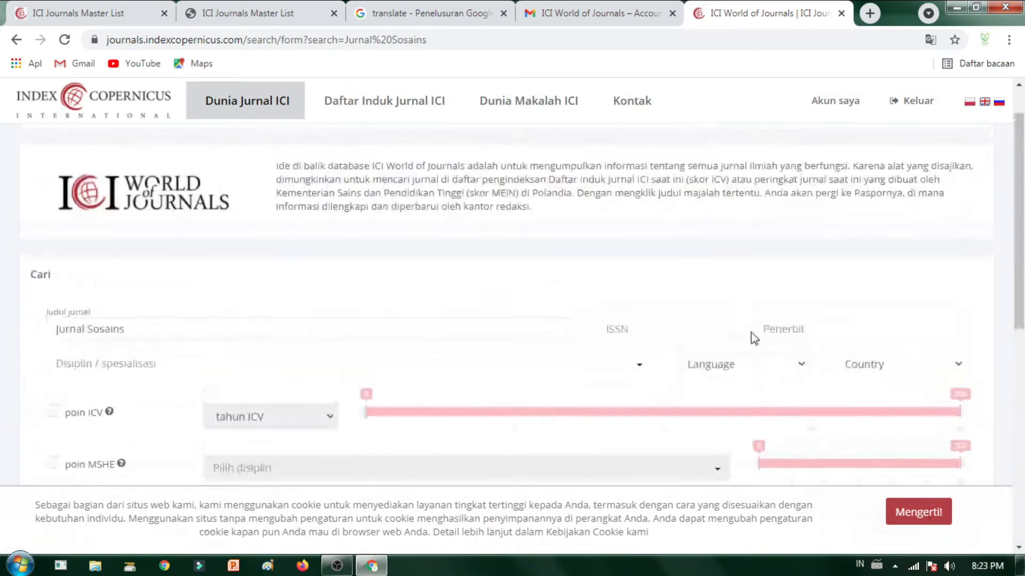
{"action": "scroll", "coordinate": [425, 327], "scroll_direction": "down", "scroll_amount": 4}
{"action": "scroll", "coordinate": [417, 361], "scroll_direction": "up", "scroll_amount": 5}
{"action": "scroll", "coordinate": [419, 332], "scroll_direction": "down", "scroll_amount": 6}
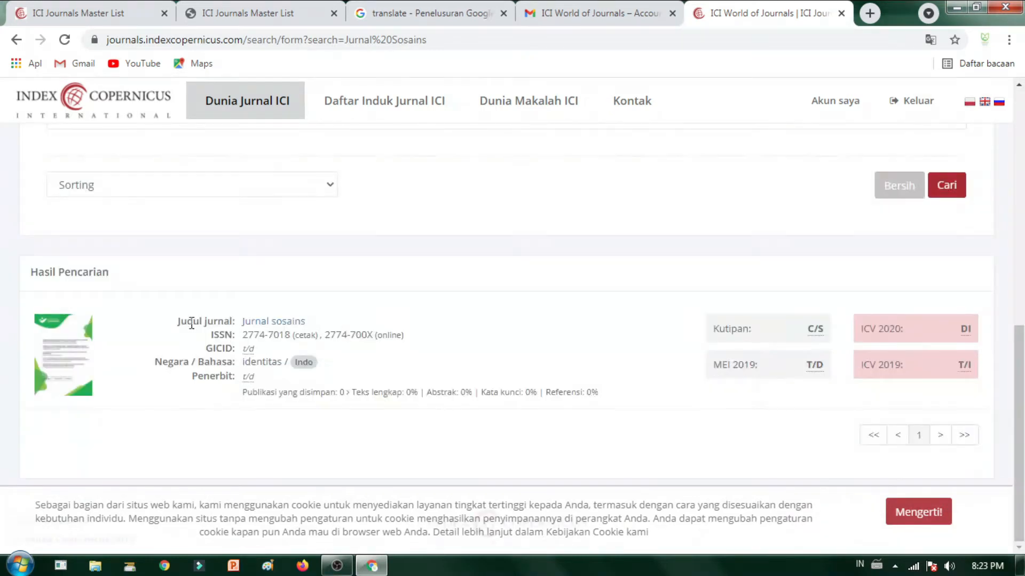
{"action": "left_click", "coordinate": [274, 321]}
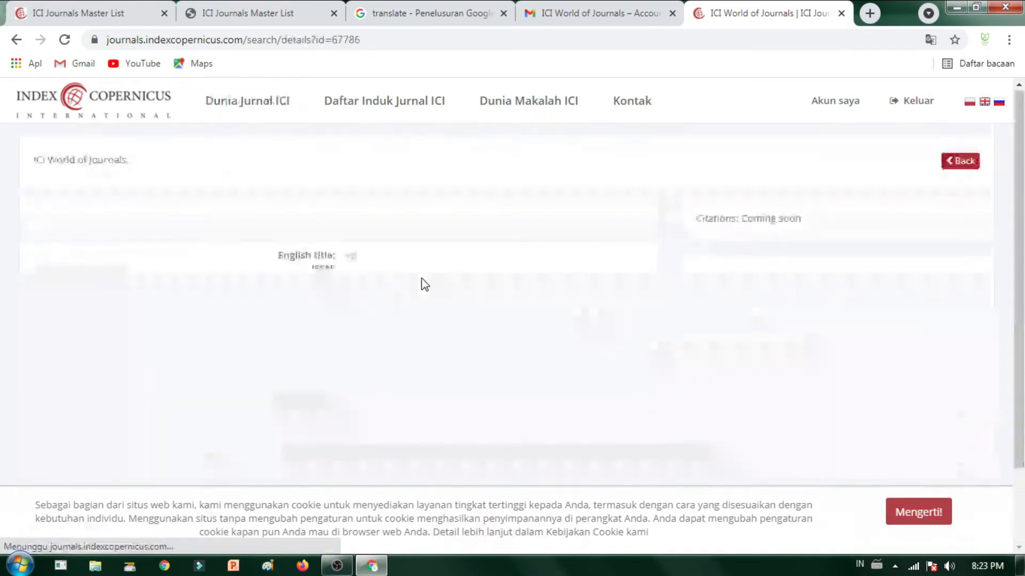
Step: View the Jurnal sosains issues and contents, then return to its details page
{"action": "scroll", "coordinate": [375, 279], "scroll_direction": "up", "scroll_amount": 2}
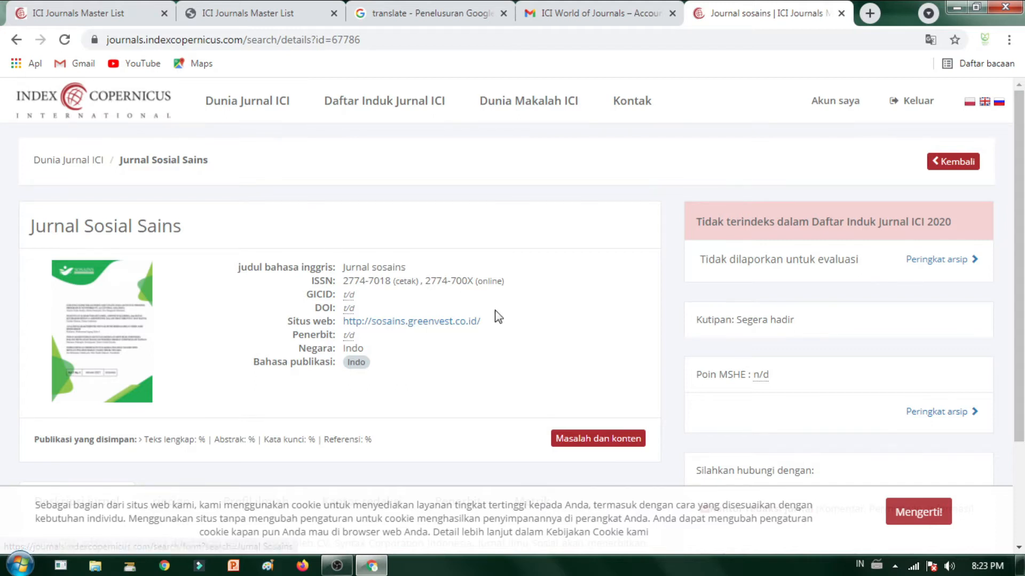
{"action": "scroll", "coordinate": [816, 379], "scroll_direction": "down", "scroll_amount": 3}
{"action": "left_click", "coordinate": [601, 309]}
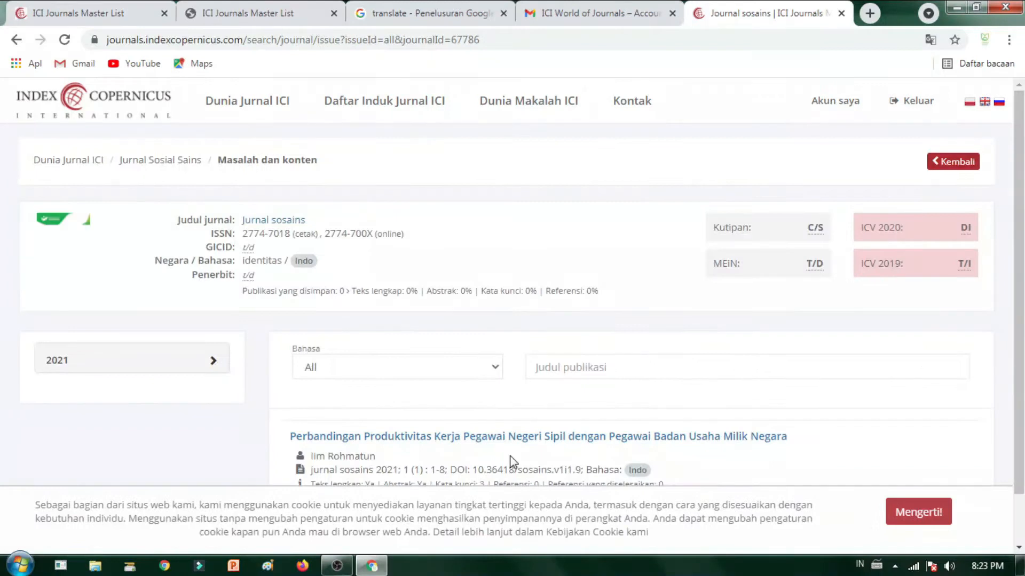
{"action": "scroll", "coordinate": [435, 440], "scroll_direction": "down", "scroll_amount": 2}
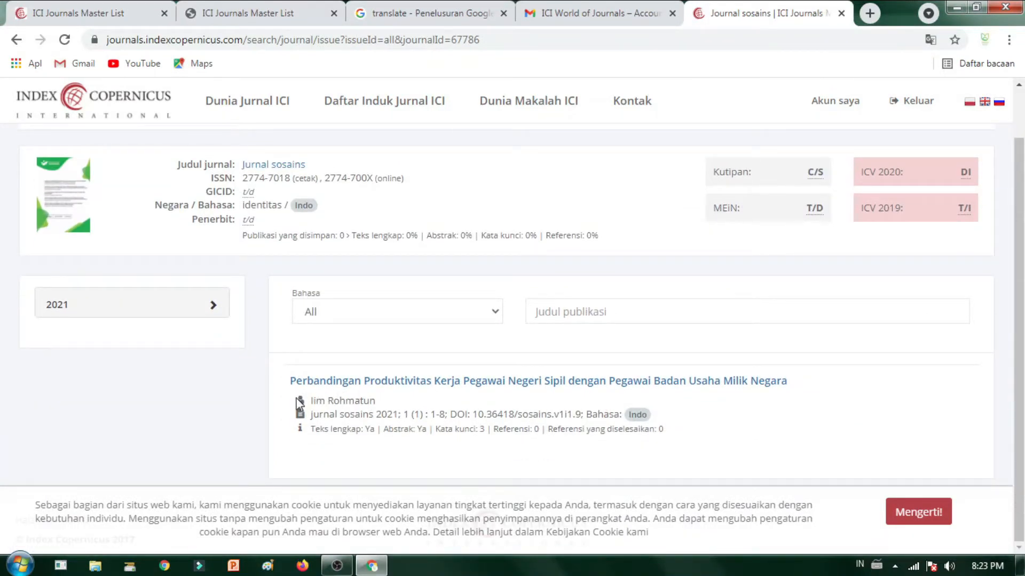
{"action": "scroll", "coordinate": [416, 334], "scroll_direction": "up", "scroll_amount": 1}
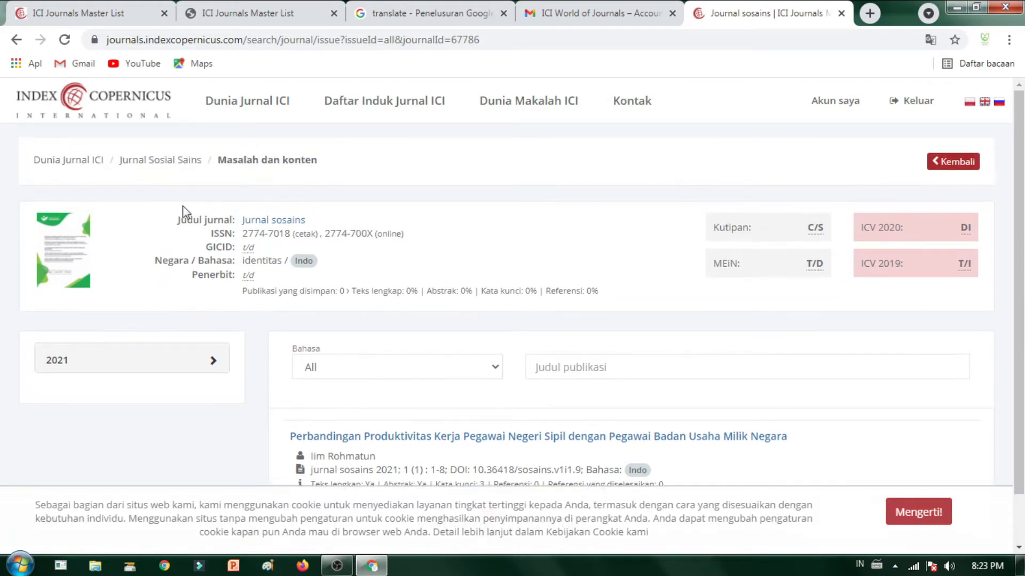
{"action": "scroll", "coordinate": [495, 485], "scroll_direction": "down", "scroll_amount": 1}
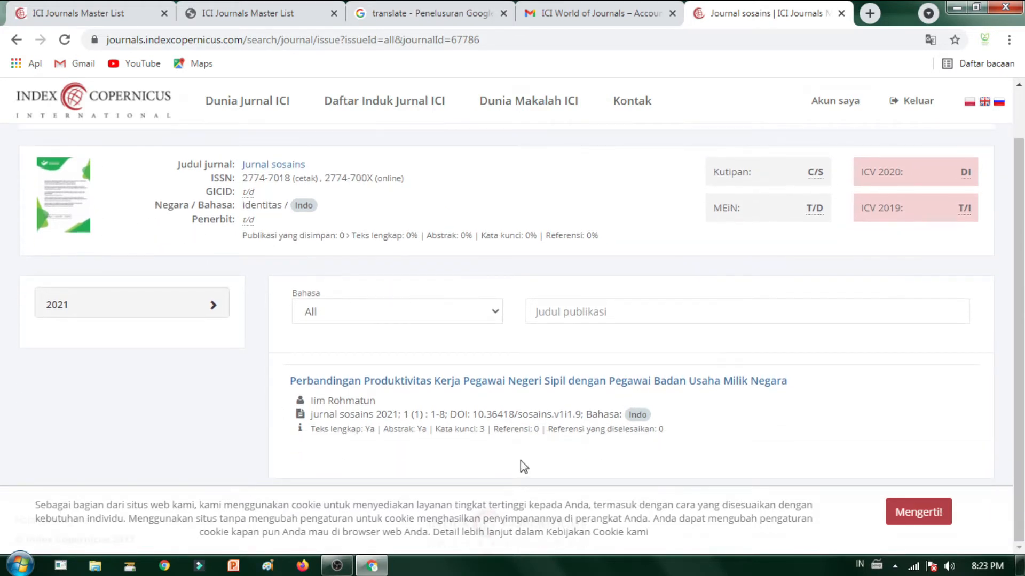
{"action": "scroll", "coordinate": [374, 432], "scroll_direction": "up", "scroll_amount": 1}
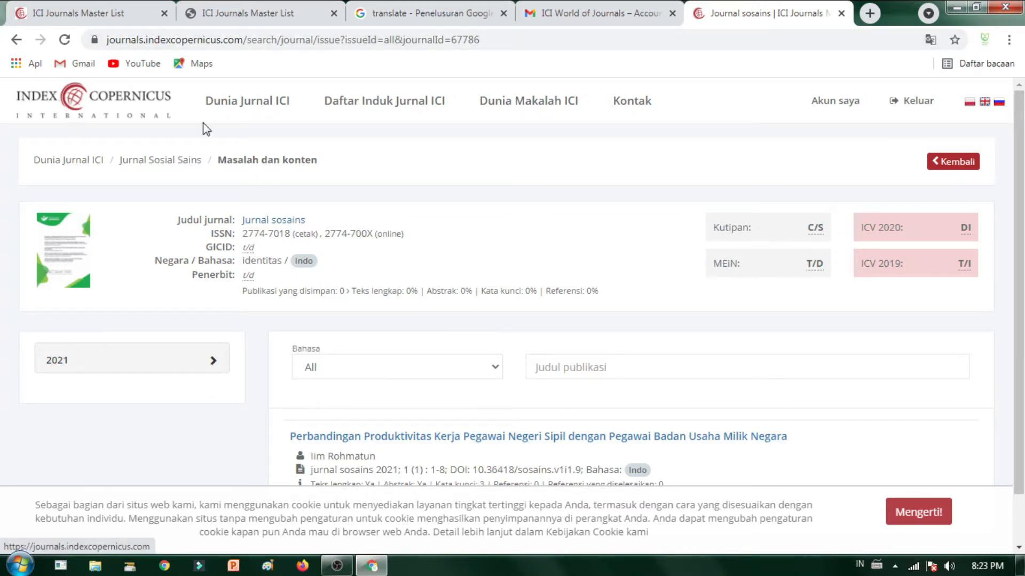
{"action": "left_click", "coordinate": [13, 39]}
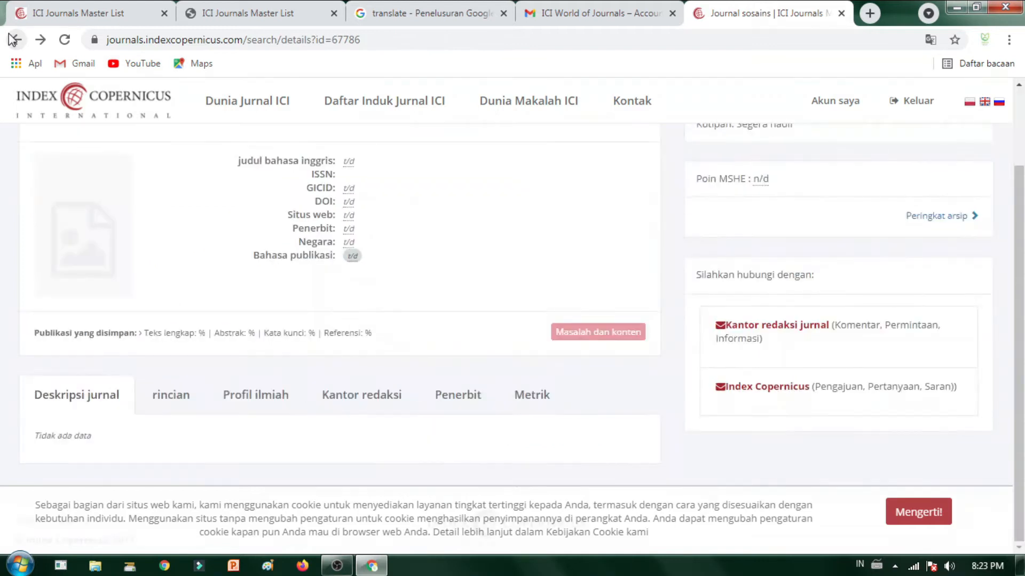
Step: Go back to the search form and open the 'Akun saya' My journals panel
{"action": "left_click", "coordinate": [13, 39]}
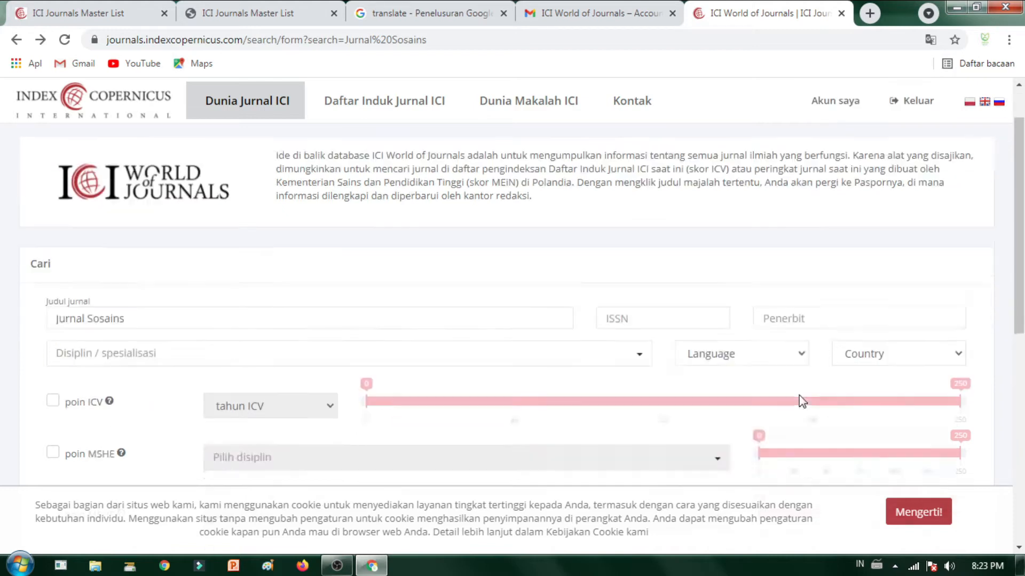
{"action": "left_click", "coordinate": [863, 104]}
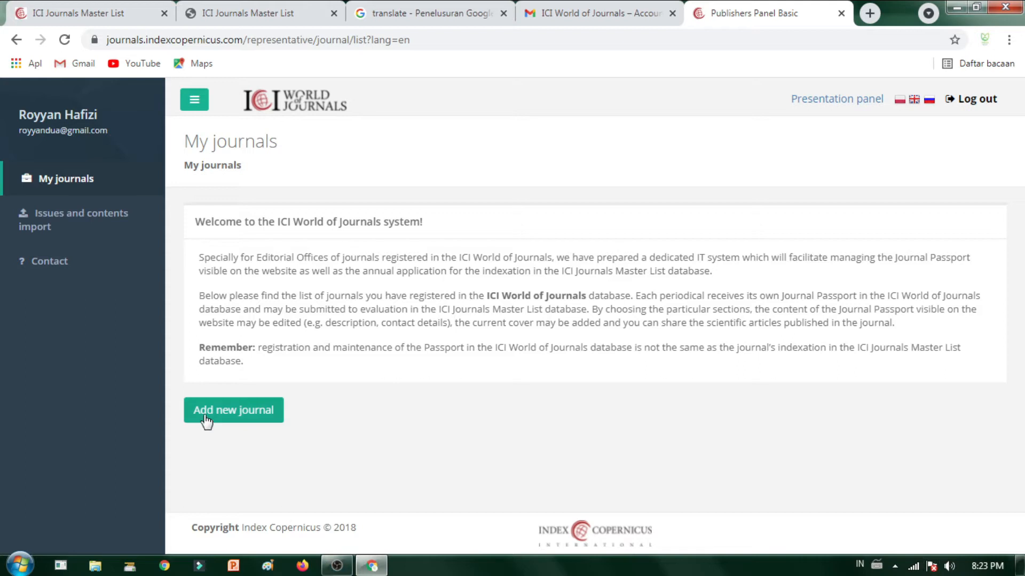
Step: Open Add new journal, switching the panel language to Polish and back to English
{"action": "left_click", "coordinate": [249, 422]}
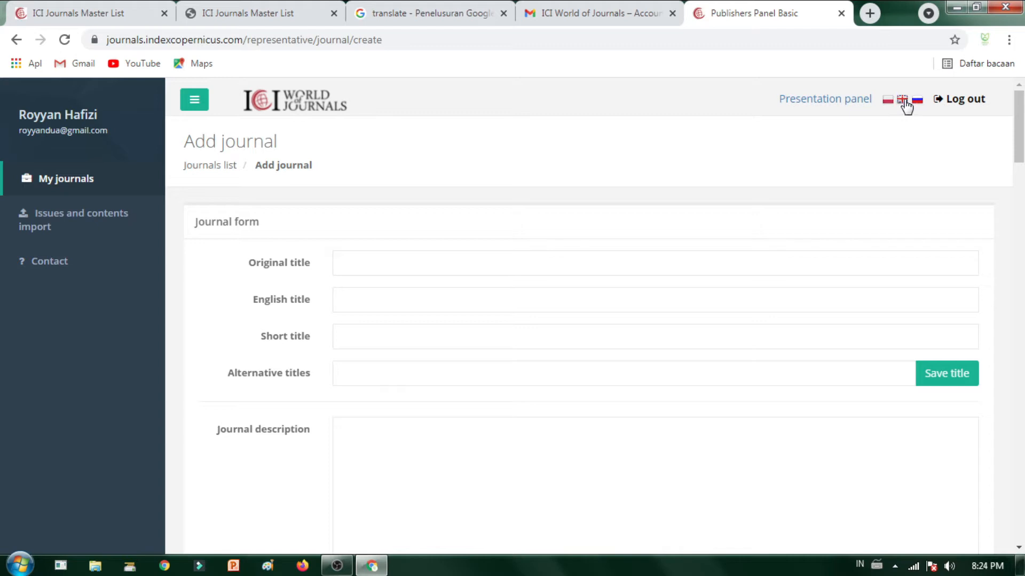
{"action": "scroll", "coordinate": [601, 320], "scroll_direction": "down", "scroll_amount": 5}
{"action": "scroll", "coordinate": [793, 185], "scroll_direction": "up", "scroll_amount": 5}
{"action": "left_click", "coordinate": [888, 100]}
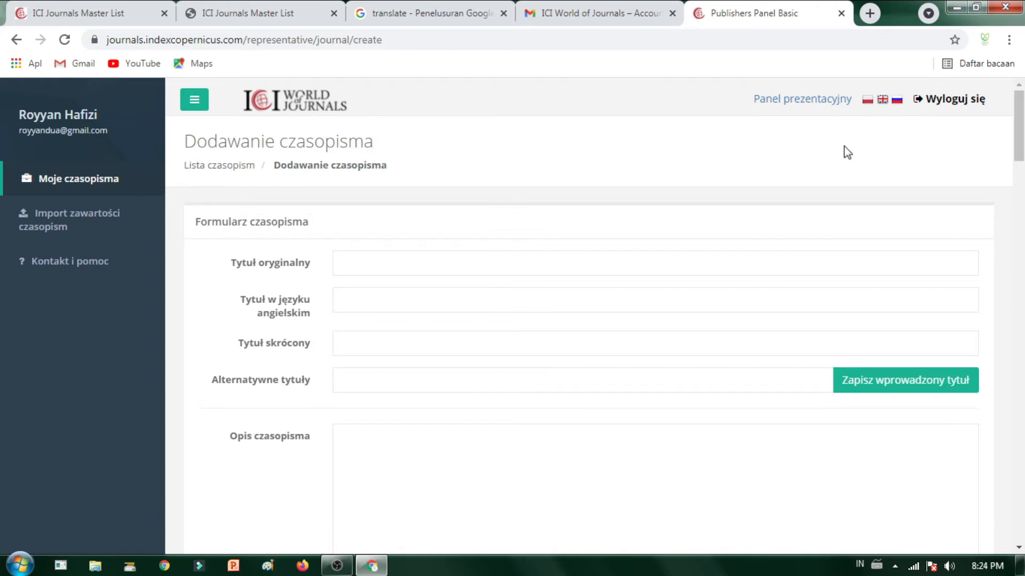
{"action": "left_click", "coordinate": [882, 102]}
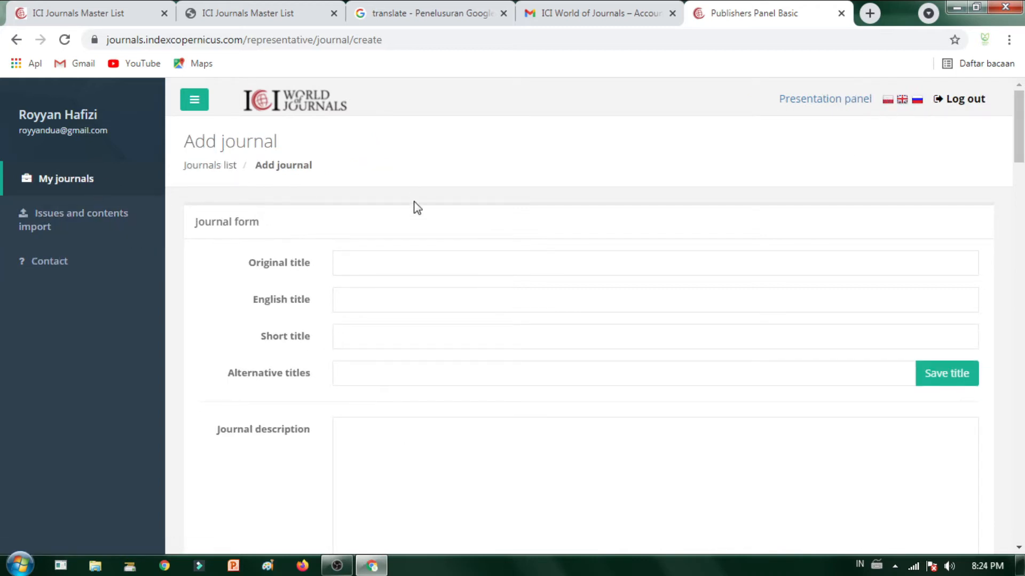
{"action": "left_click", "coordinate": [358, 264]}
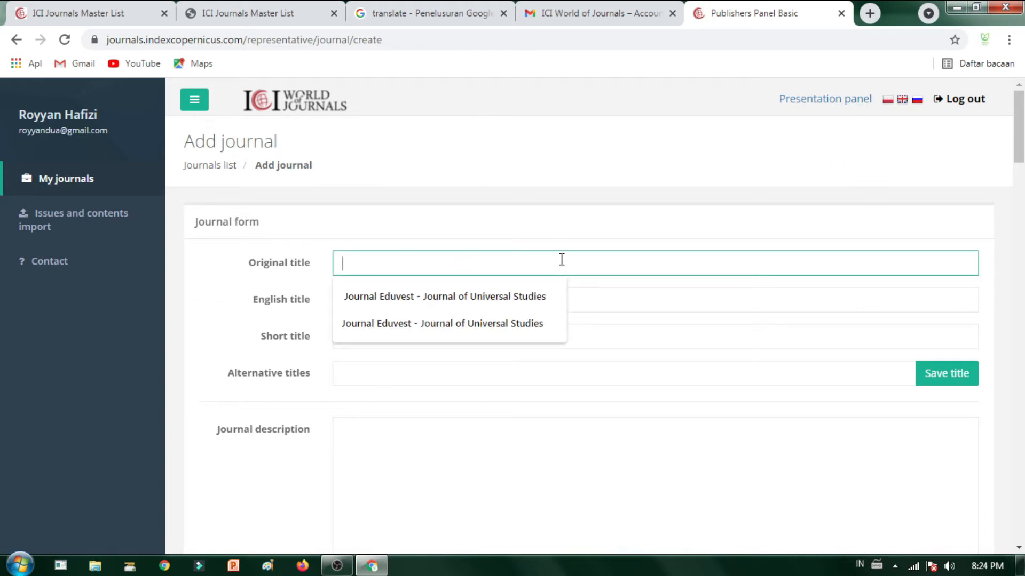
Step: Load devotion.greenvest.co.id in the Gmail tab and save the site password
{"action": "left_click", "coordinate": [618, 11]}
{"action": "left_click", "coordinate": [568, 37]}
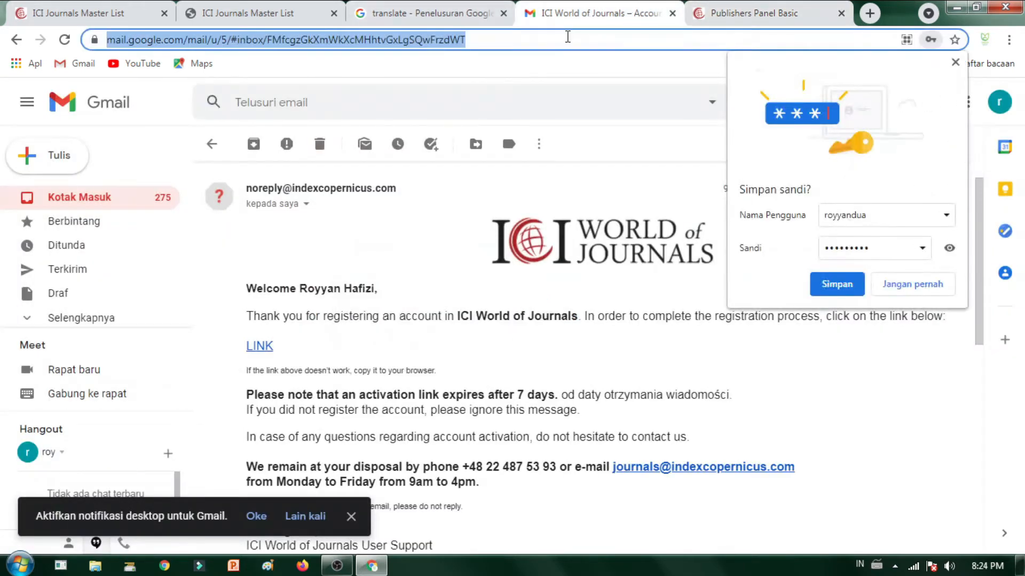
{"action": "type", "text": "dre"}
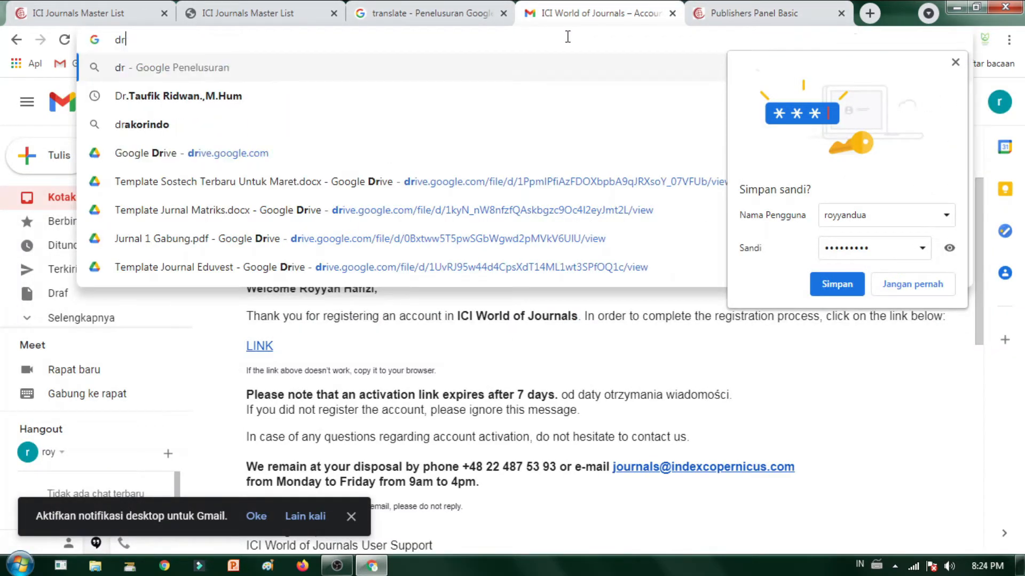
{"action": "key", "text": "BackSpace"}
{"action": "key", "text": "BackSpace"}
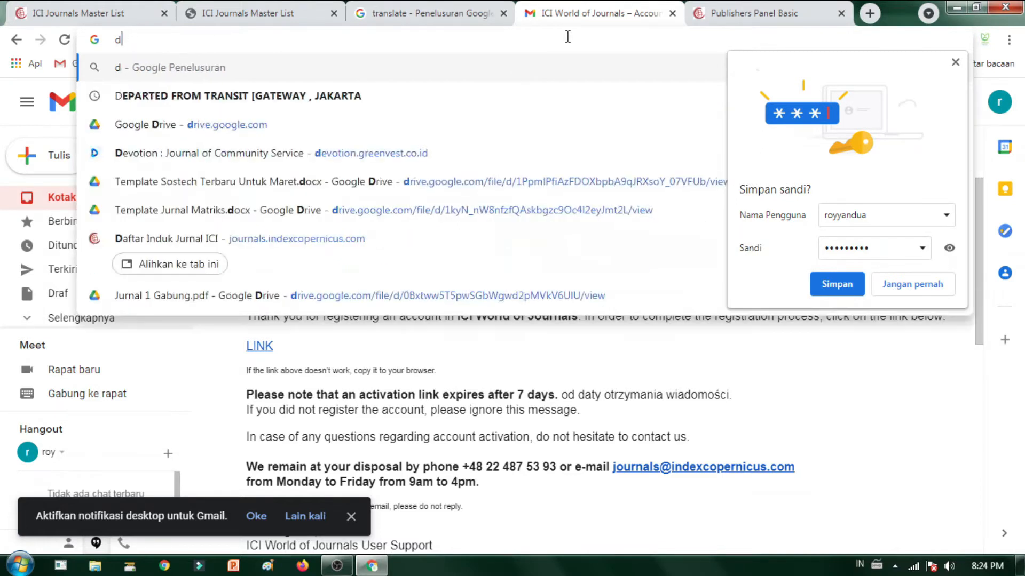
{"action": "type", "text": "e"}
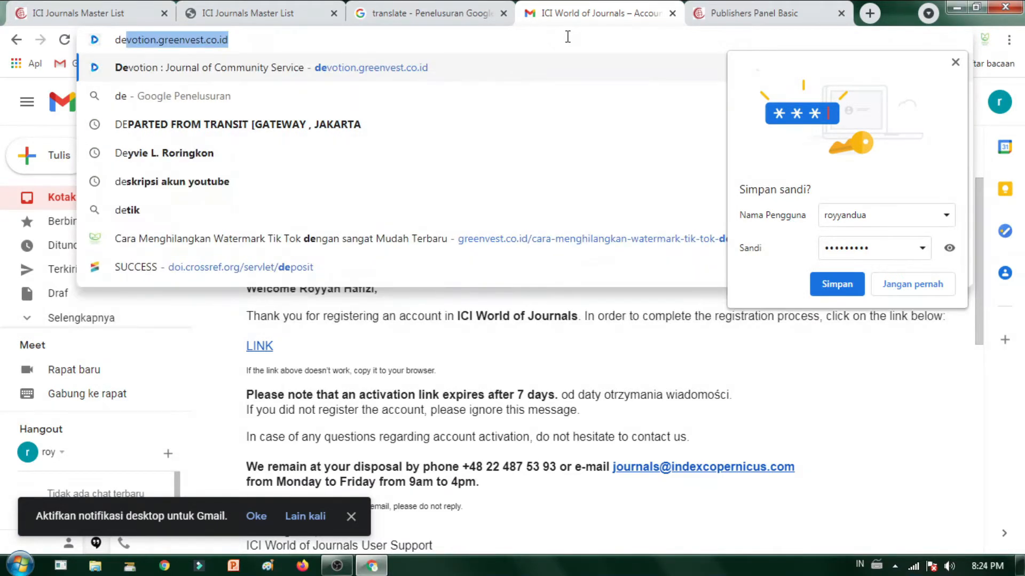
{"action": "key", "text": "Return"}
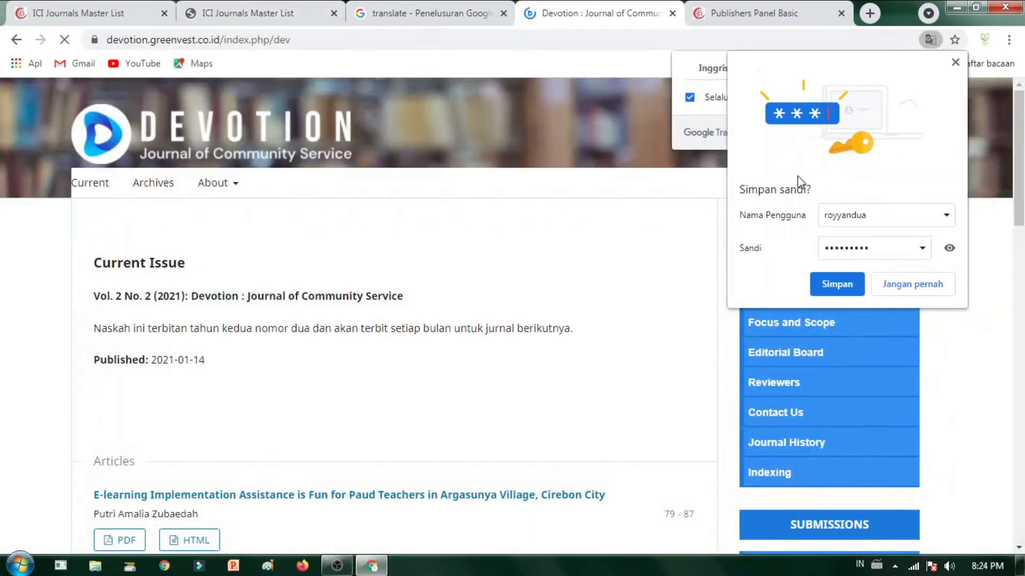
{"action": "left_click", "coordinate": [836, 283]}
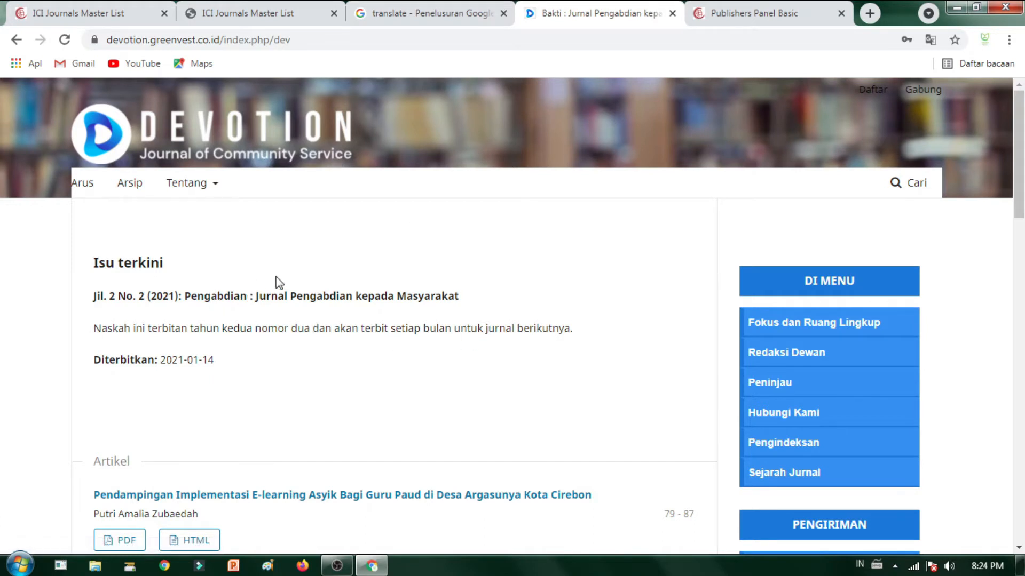
Step: Browse the Devotion homepage, check the Add journal form tab, and come back
{"action": "scroll", "coordinate": [1014, 401], "scroll_direction": "down", "scroll_amount": 2}
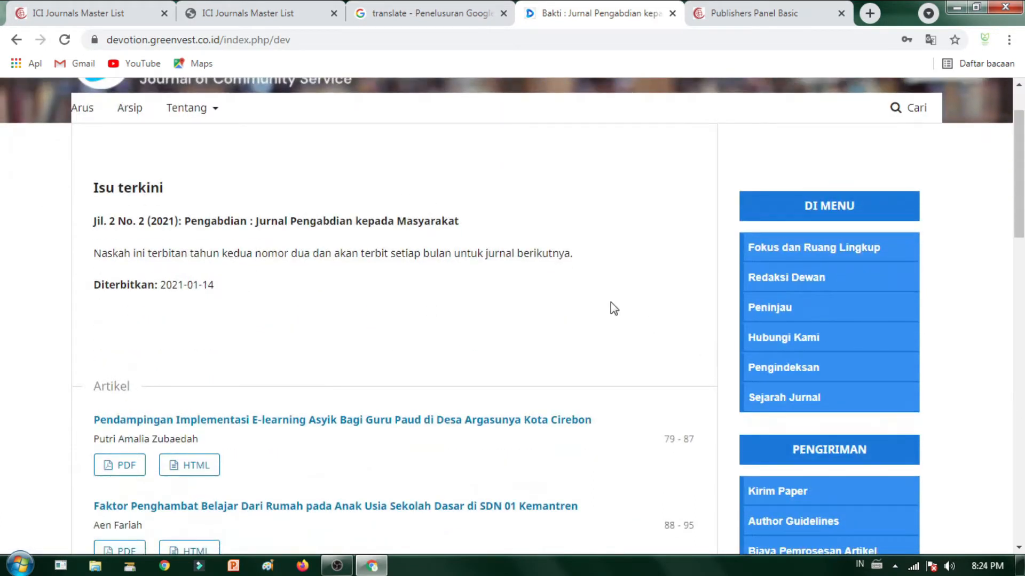
{"action": "scroll", "coordinate": [597, 315], "scroll_direction": "down", "scroll_amount": 8}
{"action": "scroll", "coordinate": [589, 319], "scroll_direction": "down", "scroll_amount": 10}
{"action": "scroll", "coordinate": [561, 270], "scroll_direction": "up", "scroll_amount": 19}
{"action": "scroll", "coordinate": [594, 166], "scroll_direction": "down", "scroll_amount": 5}
{"action": "scroll", "coordinate": [585, 359], "scroll_direction": "up", "scroll_amount": 5}
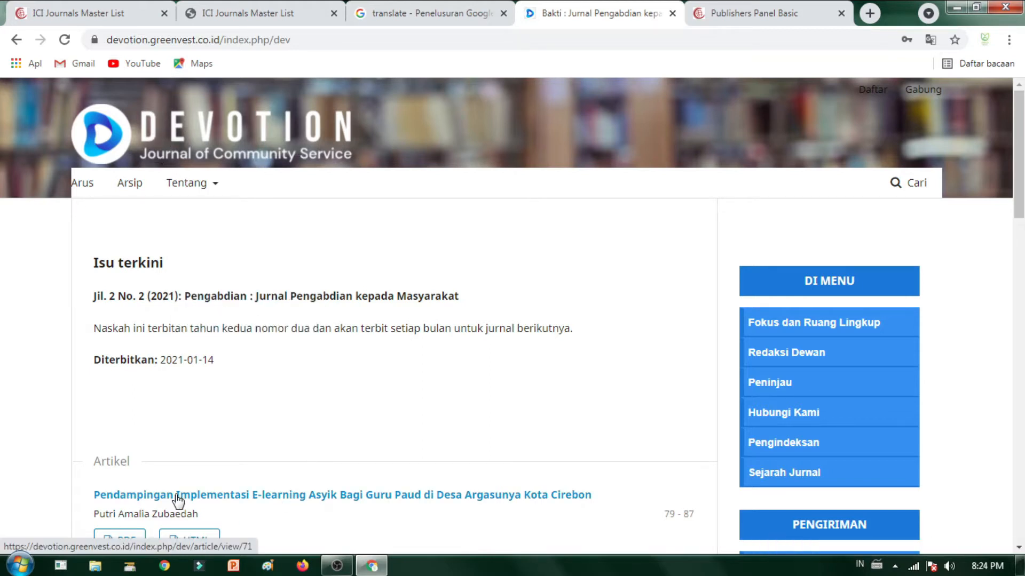
{"action": "left_click", "coordinate": [768, 15]}
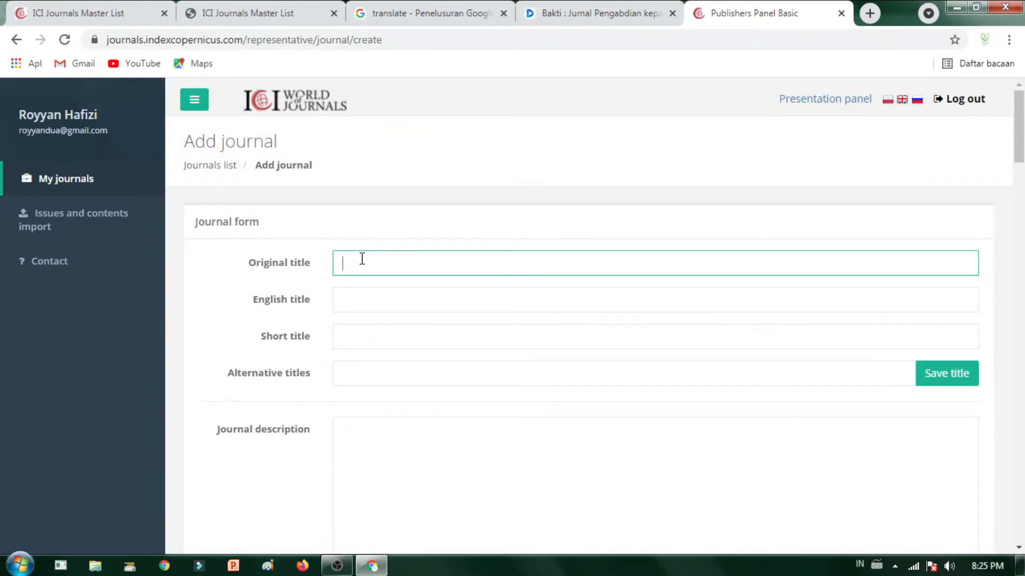
{"action": "left_click", "coordinate": [623, 17]}
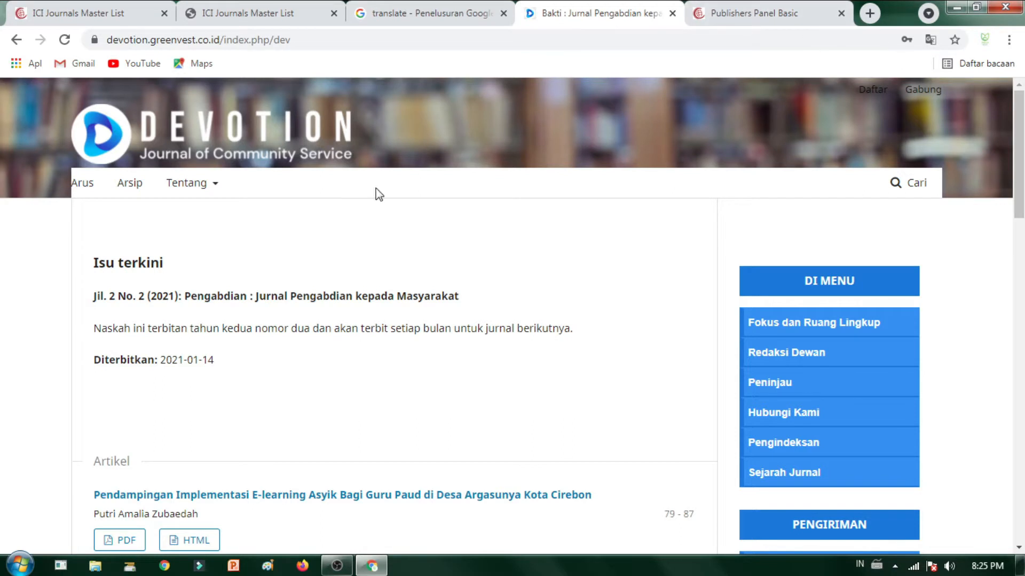
Step: Open the Devotion journal's Focus and Scope page and show it in English
{"action": "left_click", "coordinate": [844, 322]}
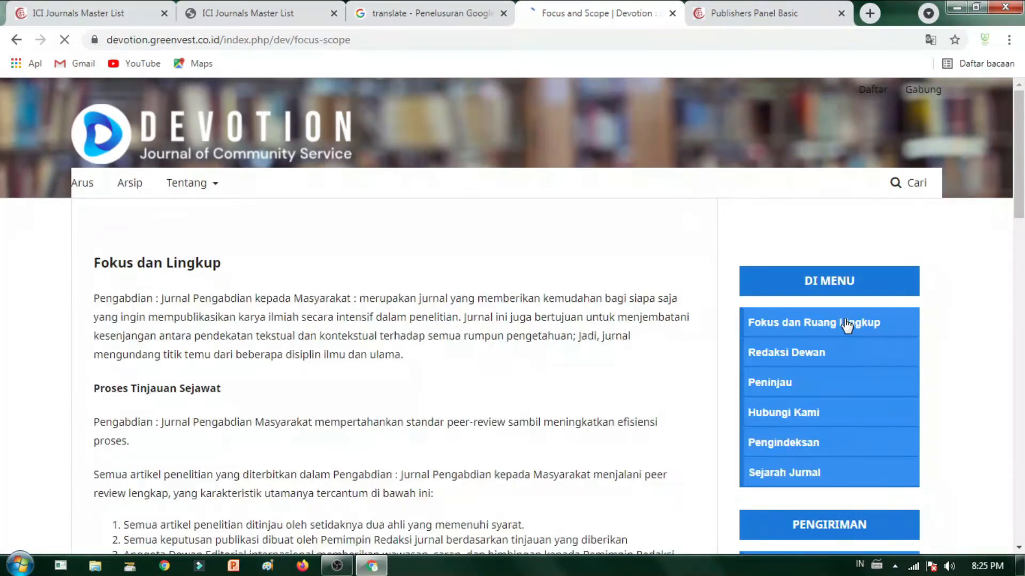
{"action": "scroll", "coordinate": [247, 393], "scroll_direction": "down", "scroll_amount": 2}
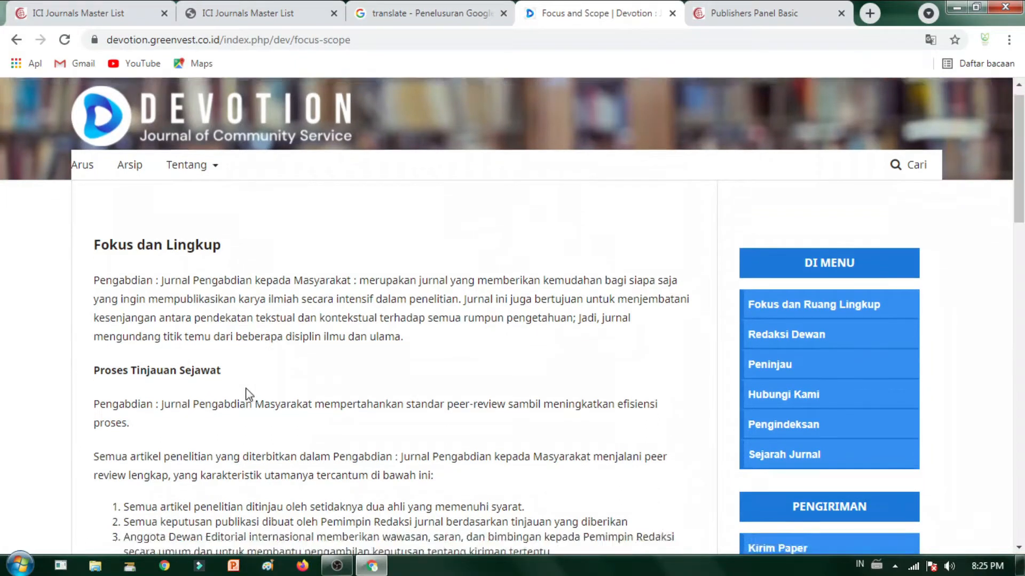
{"action": "scroll", "coordinate": [307, 286], "scroll_direction": "up", "scroll_amount": 1}
{"action": "left_click", "coordinate": [931, 42]}
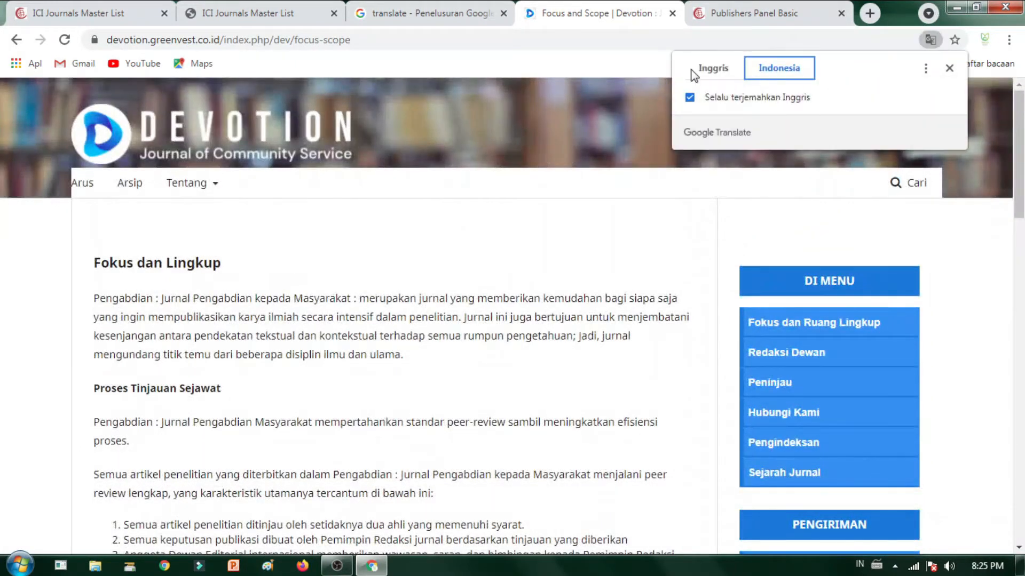
{"action": "left_click", "coordinate": [719, 71]}
{"action": "left_click", "coordinate": [592, 227]}
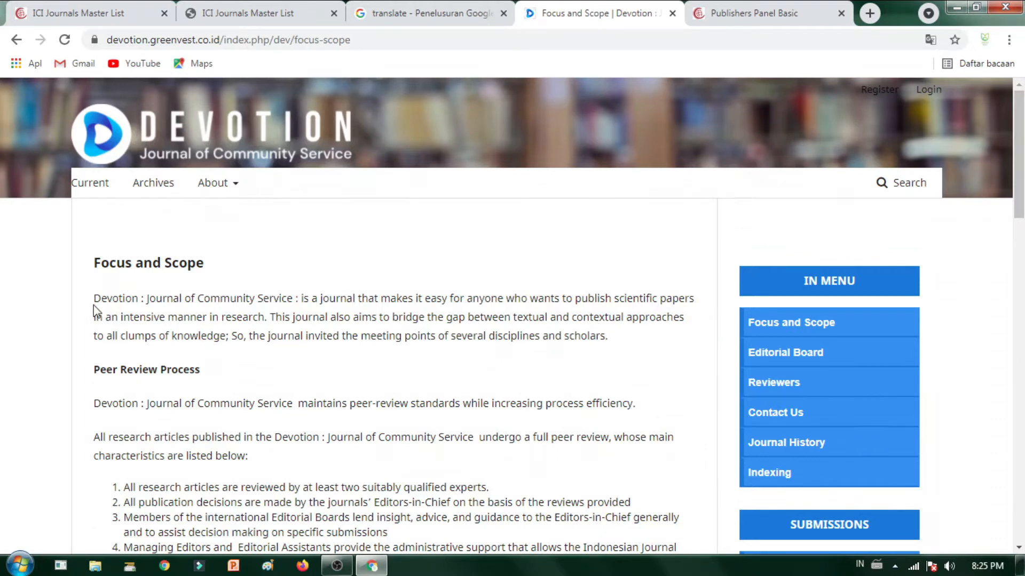
Step: Select the journal name 'Devotion : Journal of Community Service' and return to the Google Translate tab's address bar
{"action": "left_click_drag", "start_coordinate": [95, 299], "coordinate": [294, 292]}
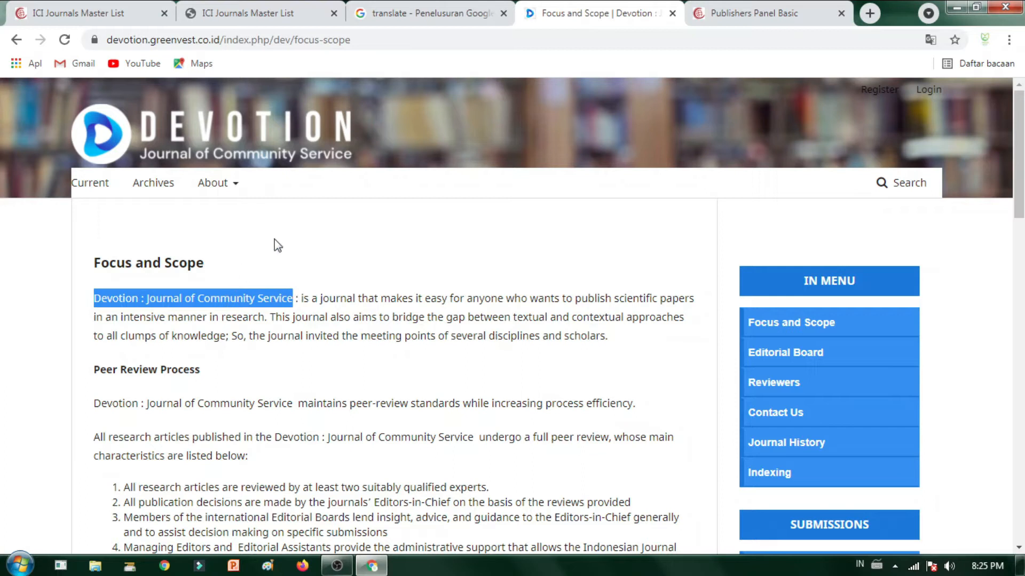
{"action": "left_click", "coordinate": [454, 12]}
{"action": "left_click", "coordinate": [479, 40]}
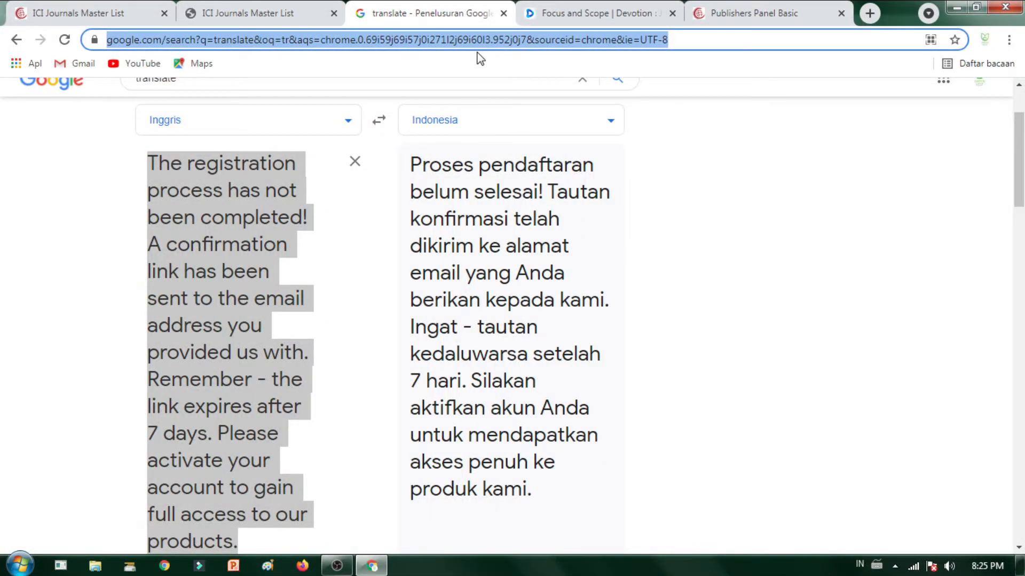
Step: Open the Matriks journal website via 'matr', then return to the Devotion Focus and Scope page
{"action": "type", "text": "matr"}
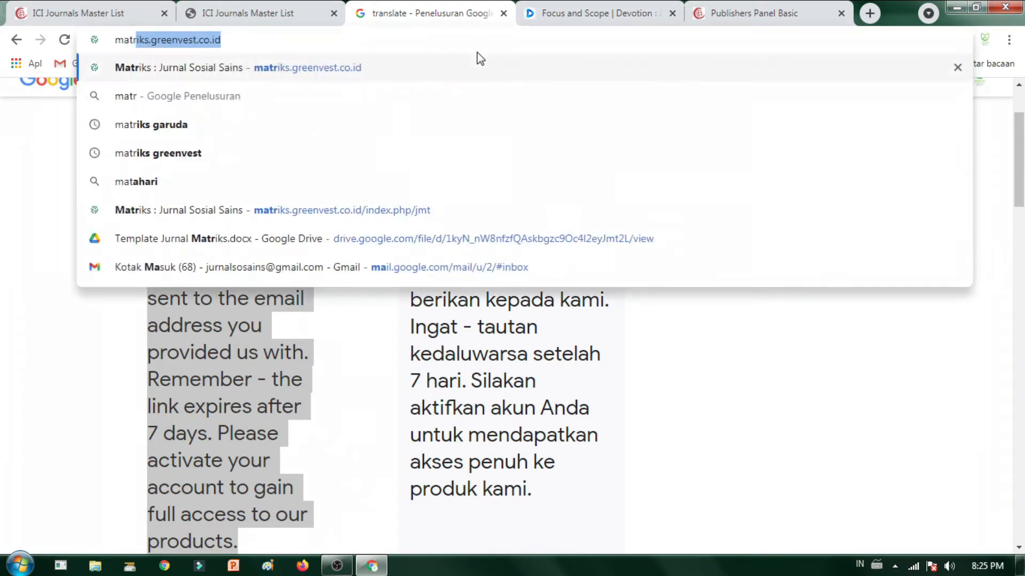
{"action": "key", "text": "Return"}
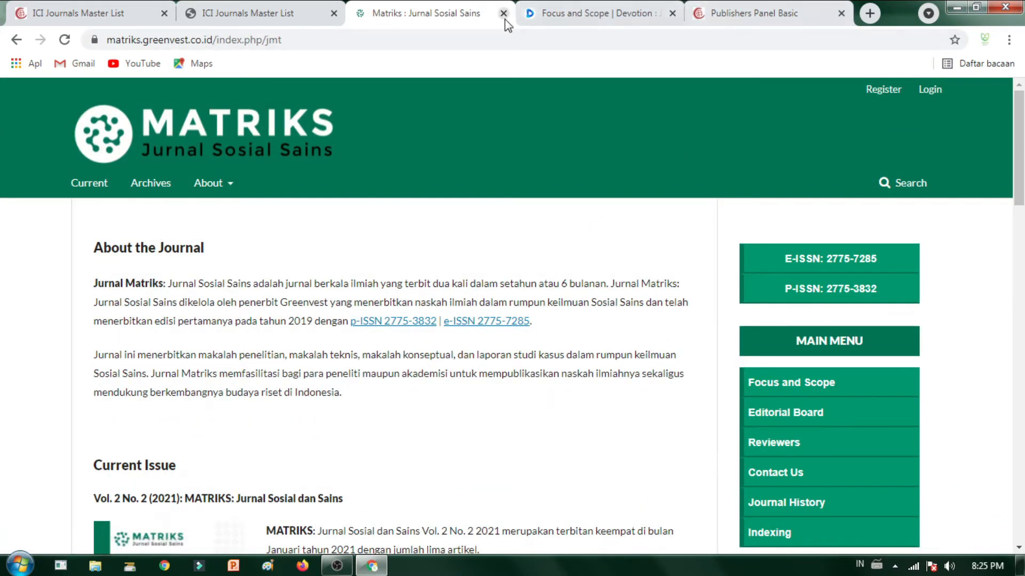
{"action": "left_click", "coordinate": [568, 24]}
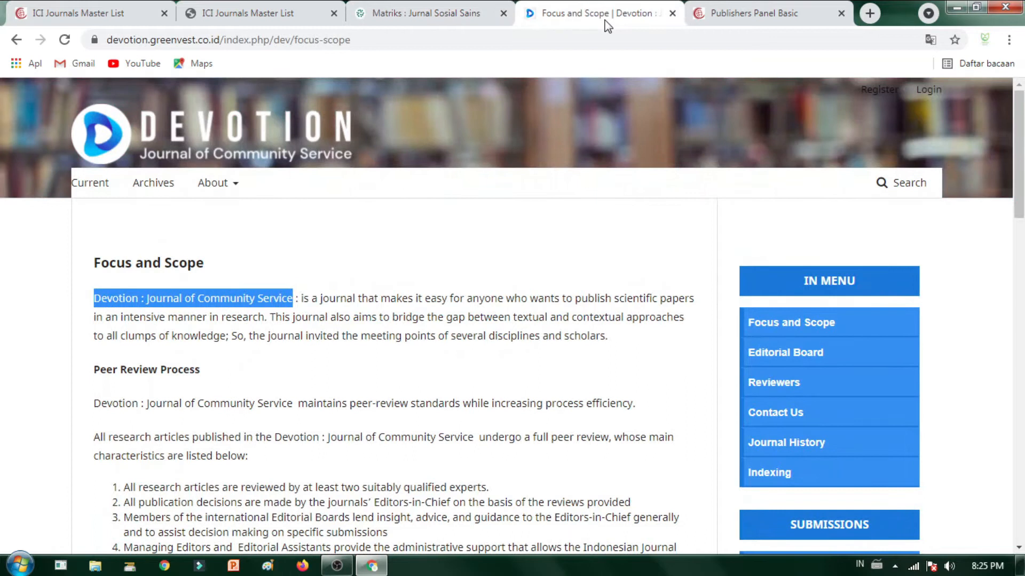
Step: Search Google for 'issn devotion' in a new tab
{"action": "left_click", "coordinate": [870, 14]}
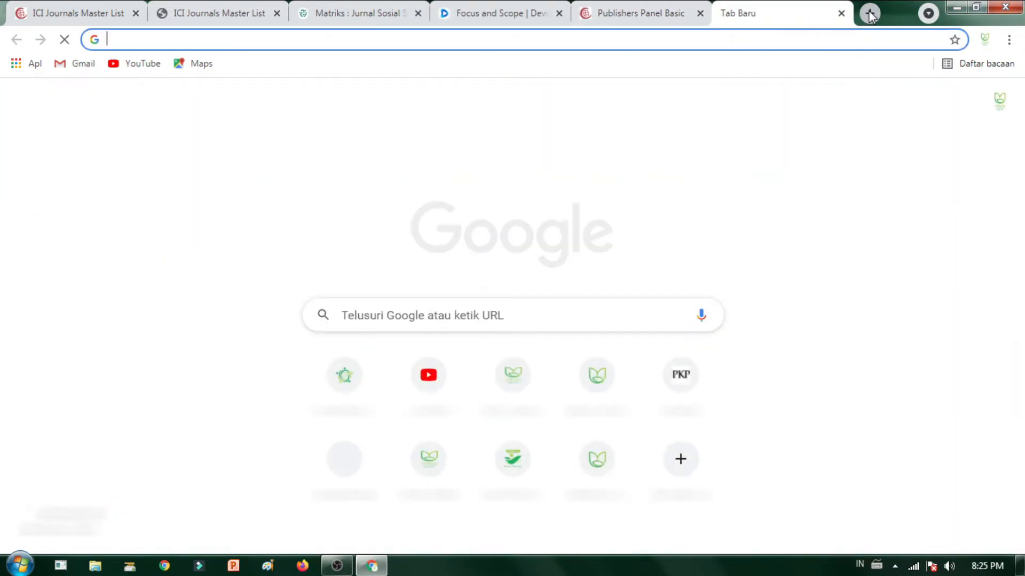
{"action": "type", "text": "issn"}
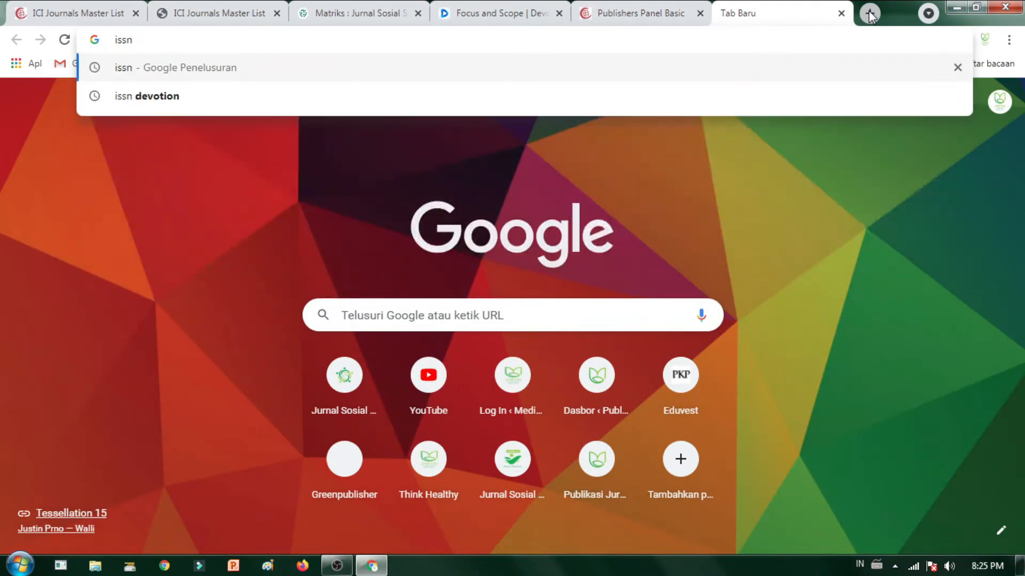
{"action": "key", "text": "Down"}
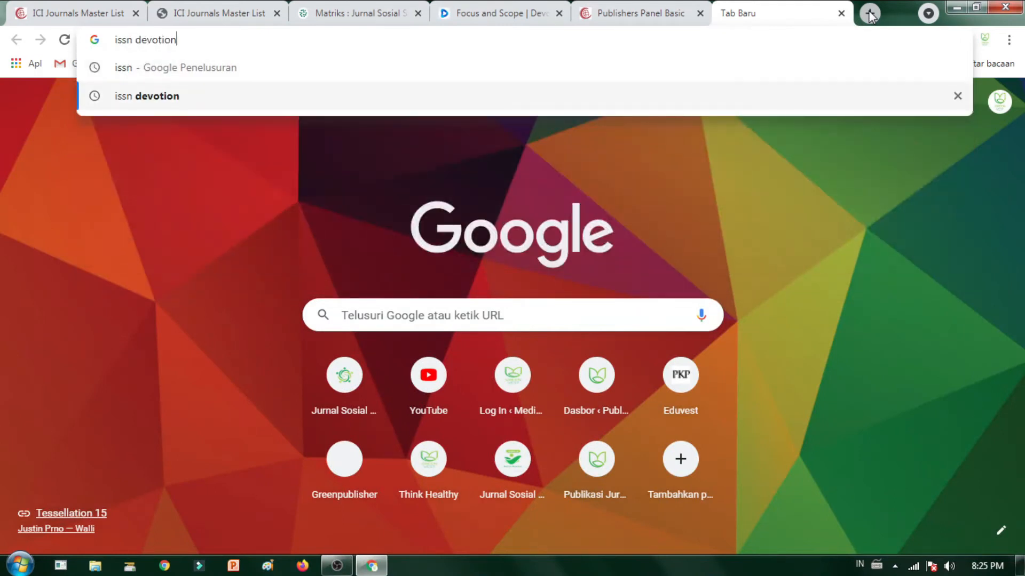
{"action": "key", "text": "Return"}
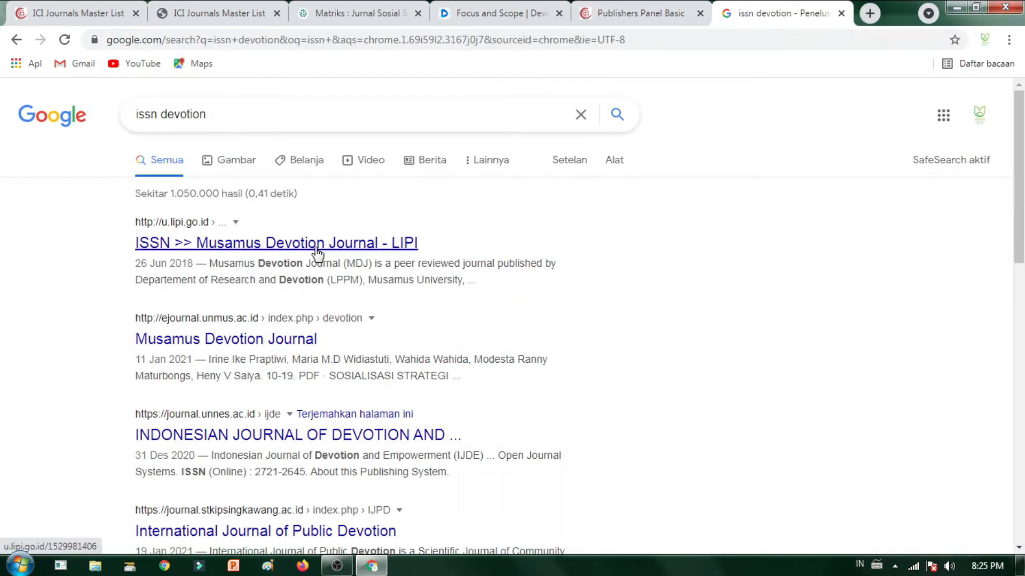
Step: Check the LIPI ISSN record for Musamus Devotion Journal, then return to the results
{"action": "left_click", "coordinate": [315, 248]}
{"action": "scroll", "coordinate": [329, 372], "scroll_direction": "down", "scroll_amount": 3}
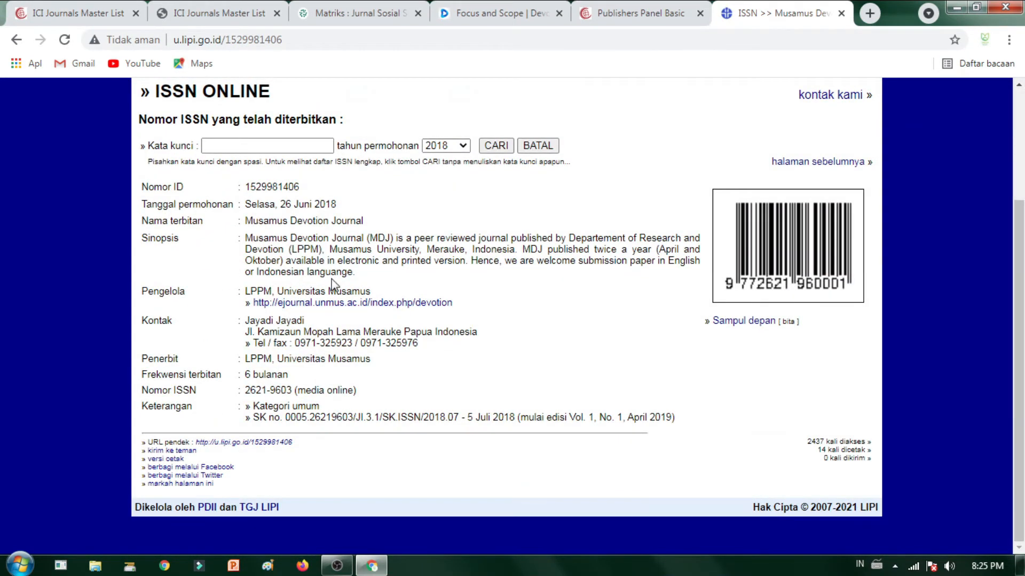
{"action": "scroll", "coordinate": [333, 283], "scroll_direction": "up", "scroll_amount": 3}
{"action": "left_click", "coordinate": [15, 40]}
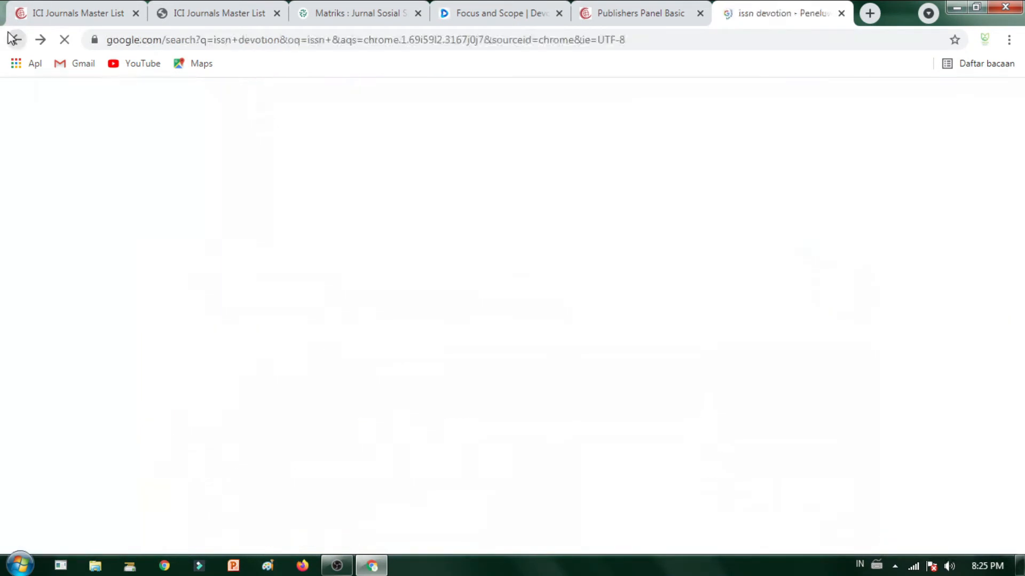
{"action": "scroll", "coordinate": [258, 355], "scroll_direction": "down", "scroll_amount": 1}
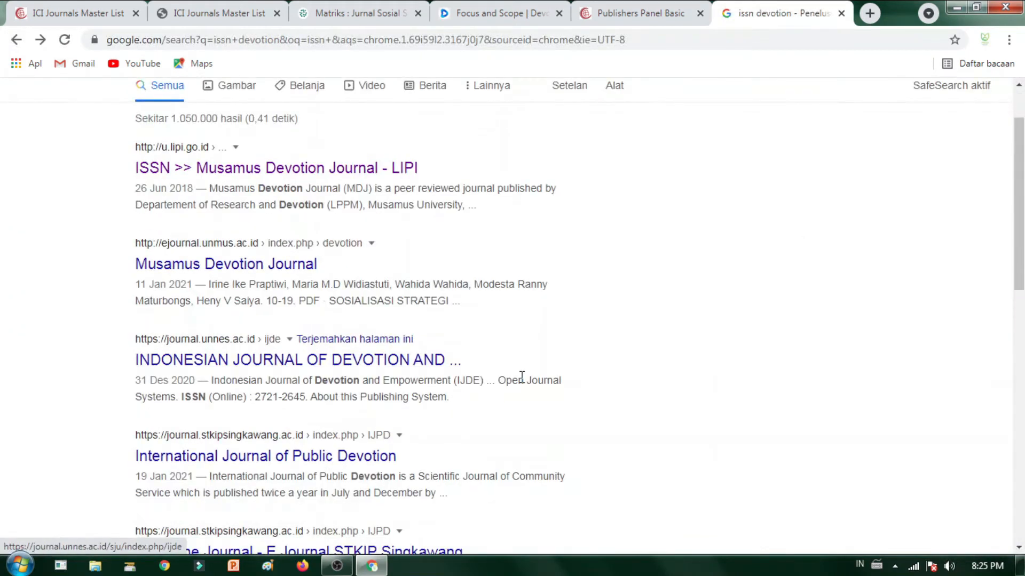
{"action": "scroll", "coordinate": [513, 395], "scroll_direction": "down", "scroll_amount": 3}
{"action": "scroll", "coordinate": [448, 400], "scroll_direction": "down", "scroll_amount": 3}
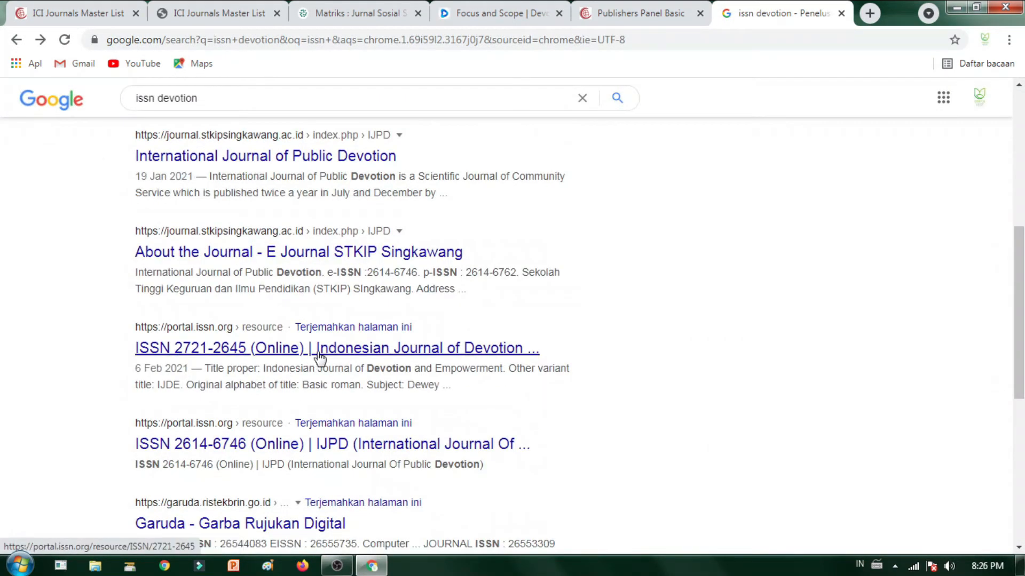
Step: Refine the search to 'issn devotion service' and check the ISSN Online record
{"action": "left_click", "coordinate": [328, 109]}
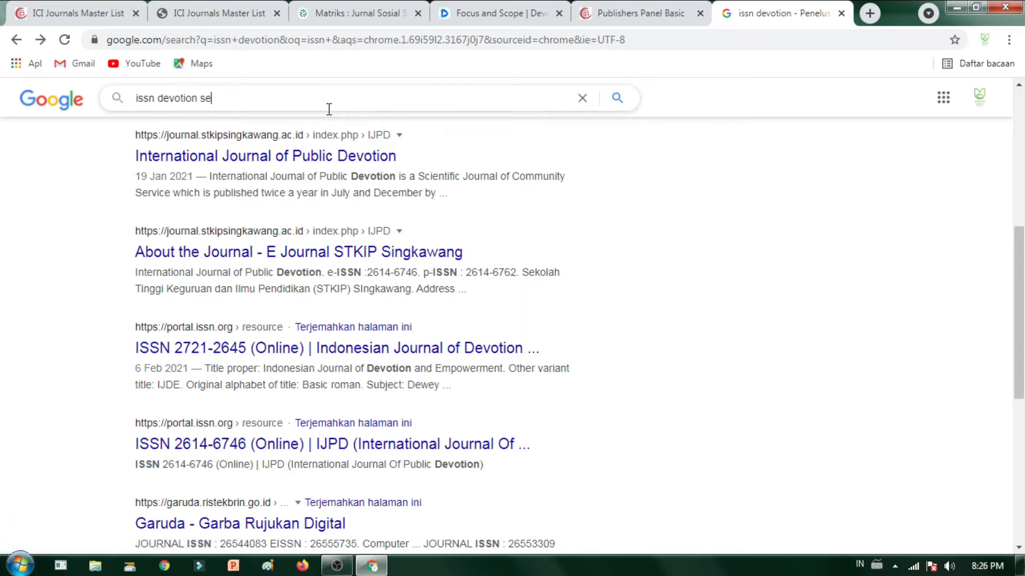
{"action": "type", "text": "service"}
{"action": "key", "text": "Return"}
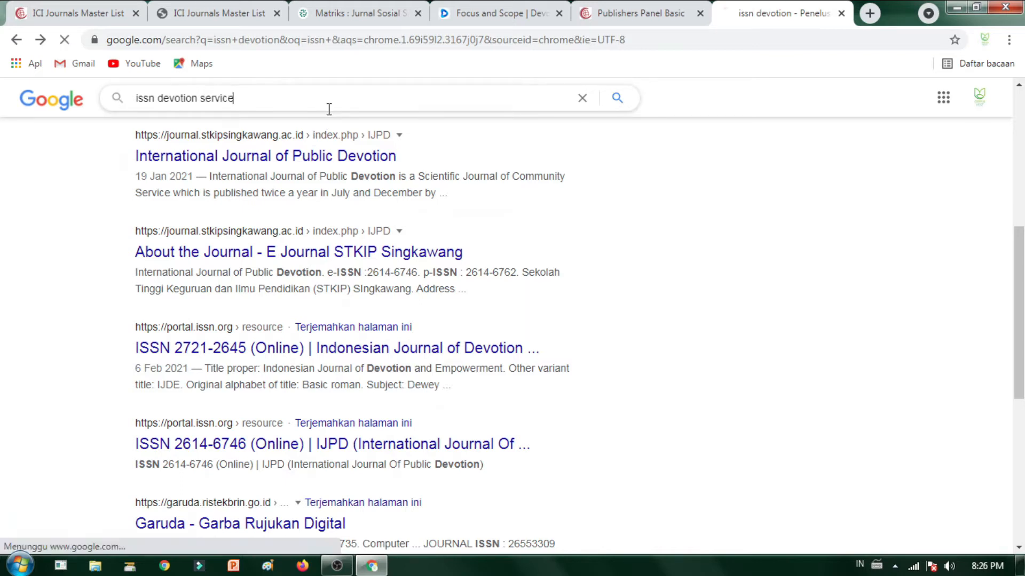
{"action": "left_click", "coordinate": [199, 244]}
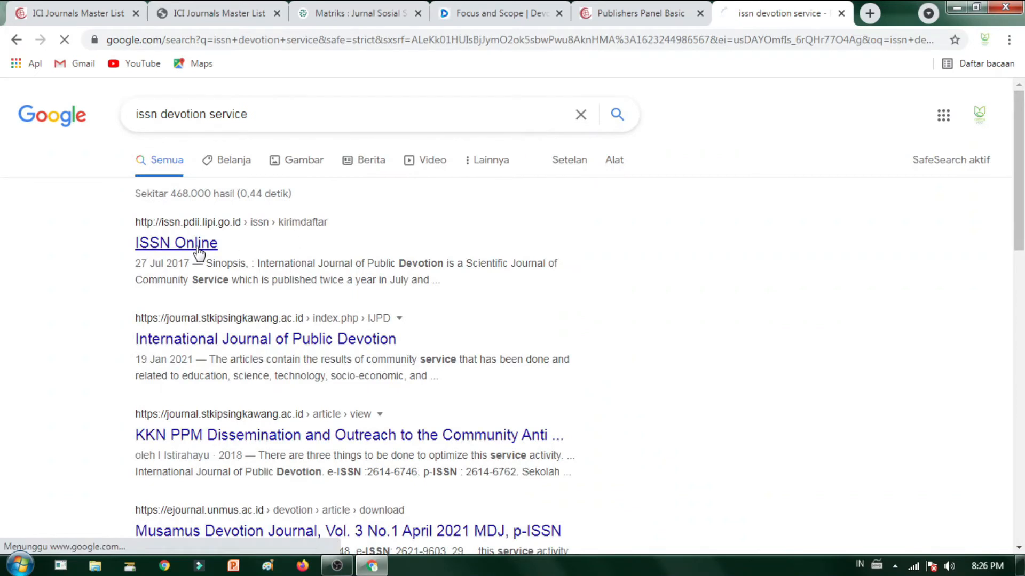
{"action": "scroll", "coordinate": [472, 250], "scroll_direction": "down", "scroll_amount": 1}
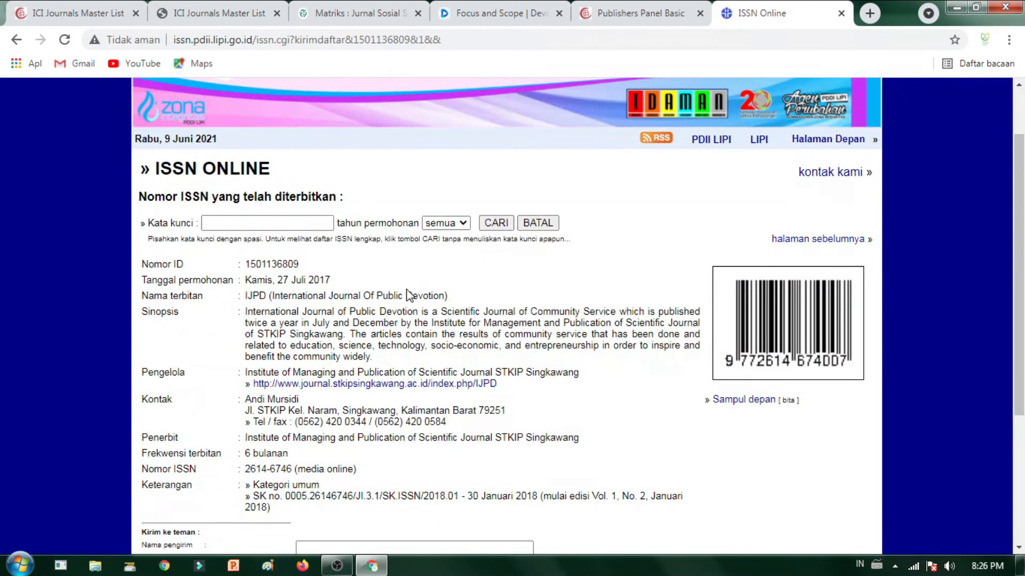
{"action": "left_click", "coordinate": [17, 39]}
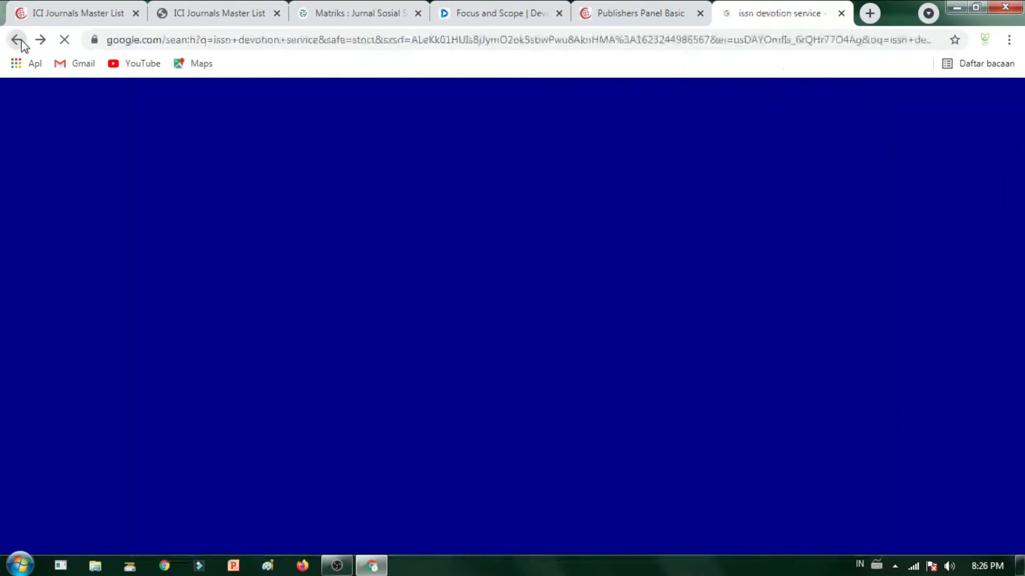
{"action": "scroll", "coordinate": [279, 348], "scroll_direction": "down", "scroll_amount": 1}
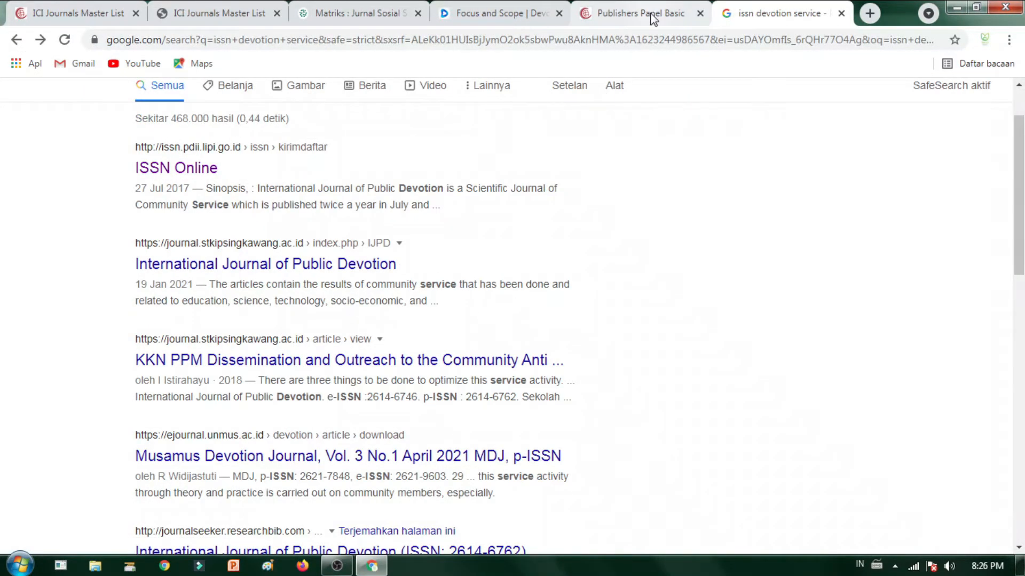
Step: Glance at the Publishers Panel Basic tab, then return to the Devotion Focus and Scope page
{"action": "right_click", "coordinate": [567, 65]}
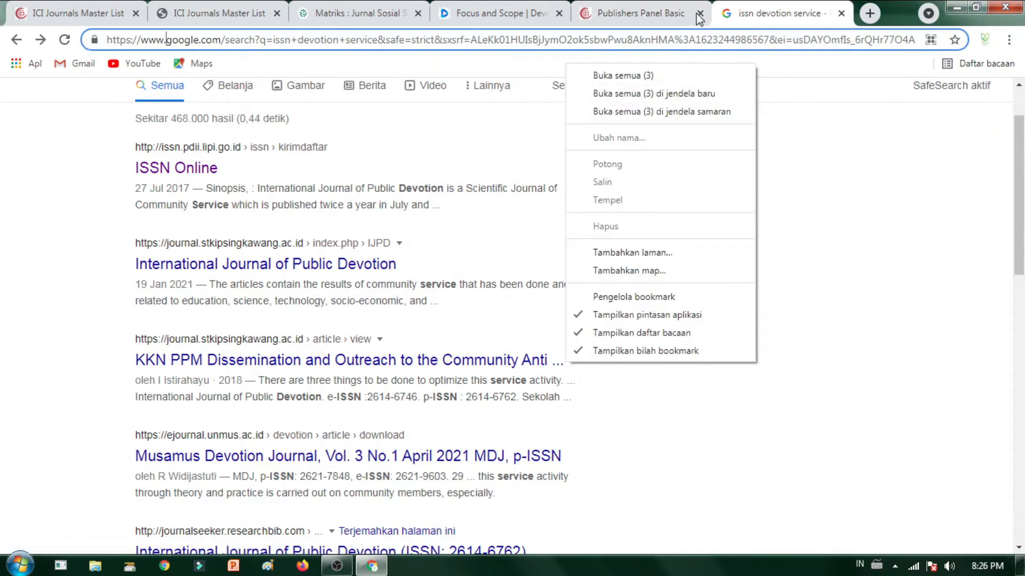
{"action": "left_click", "coordinate": [656, 20]}
{"action": "left_click", "coordinate": [727, 16]}
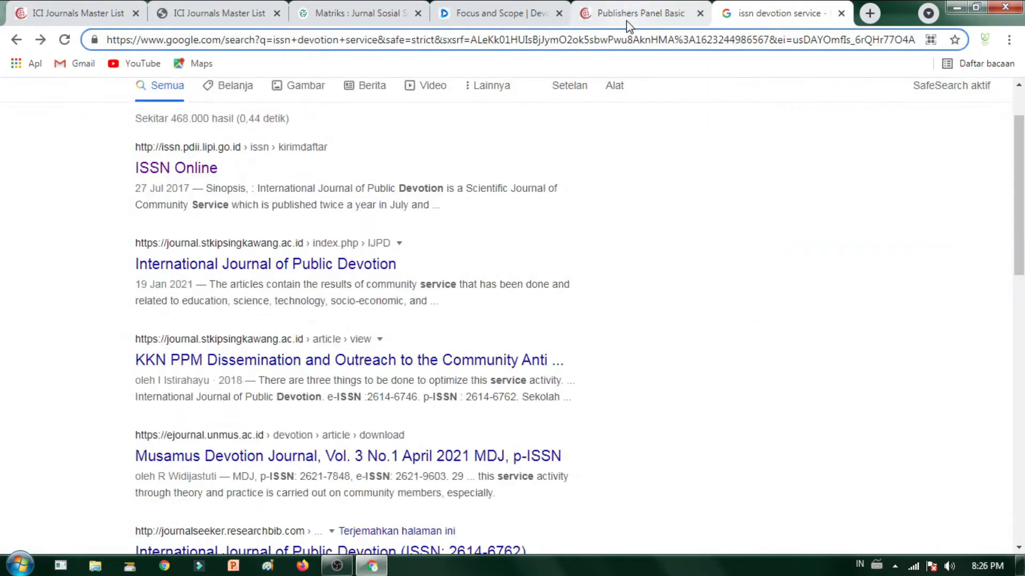
{"action": "right_click", "coordinate": [674, 19]}
{"action": "left_click", "coordinate": [378, 309]}
{"action": "right_click", "coordinate": [477, 193]}
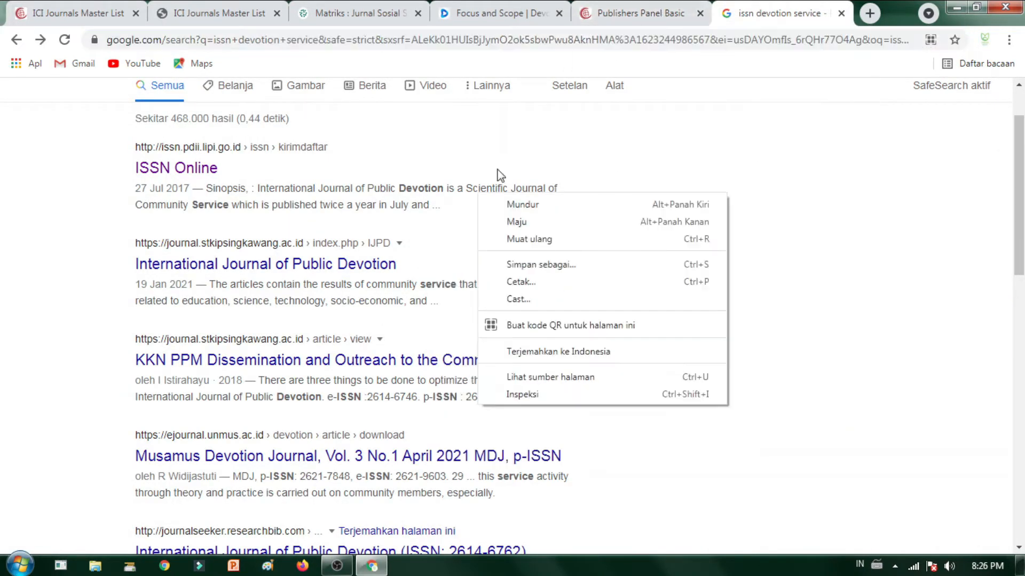
{"action": "right_click", "coordinate": [622, 67]}
{"action": "left_click", "coordinate": [311, 442]}
{"action": "scroll", "coordinate": [311, 442], "scroll_direction": "down", "scroll_amount": 3}
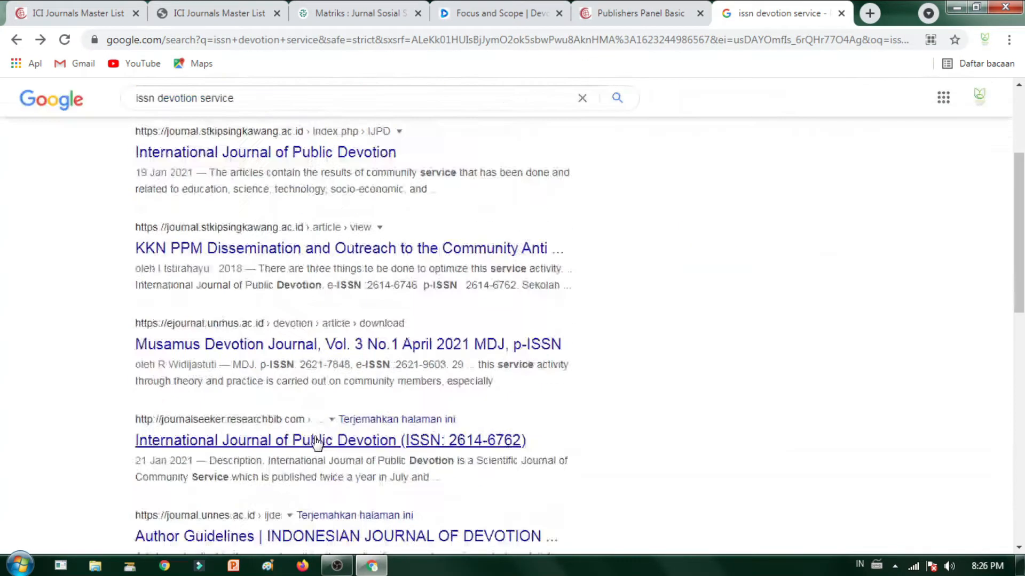
{"action": "scroll", "coordinate": [320, 427], "scroll_direction": "up", "scroll_amount": 5}
{"action": "left_click", "coordinate": [497, 12]}
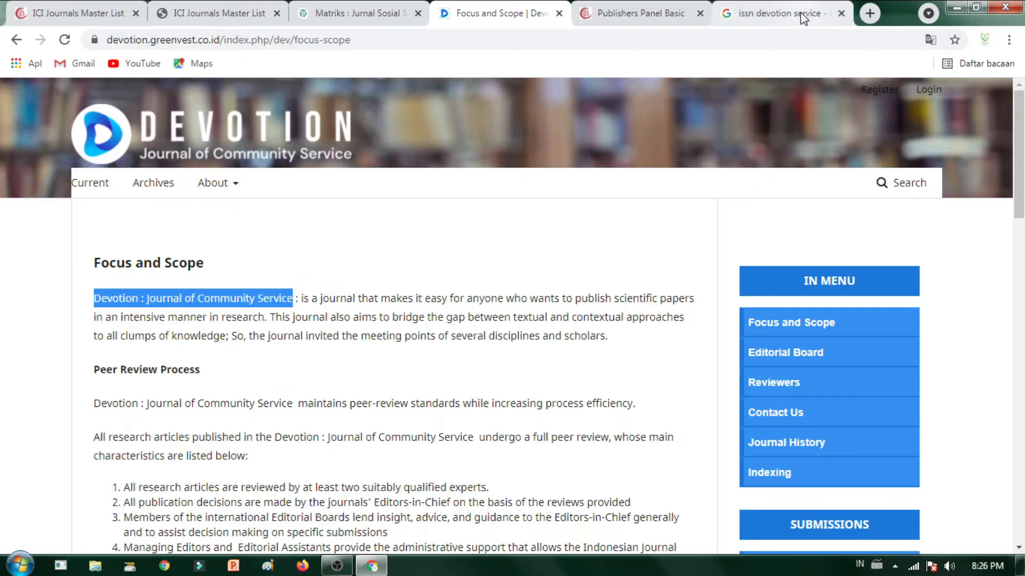
Step: Search Google for 'Devotion : Journal of Community Service issn'
{"action": "left_click", "coordinate": [784, 14]}
{"action": "left_click", "coordinate": [775, 43]}
{"action": "type", "text": "Devotion : Journal of Community Service"}
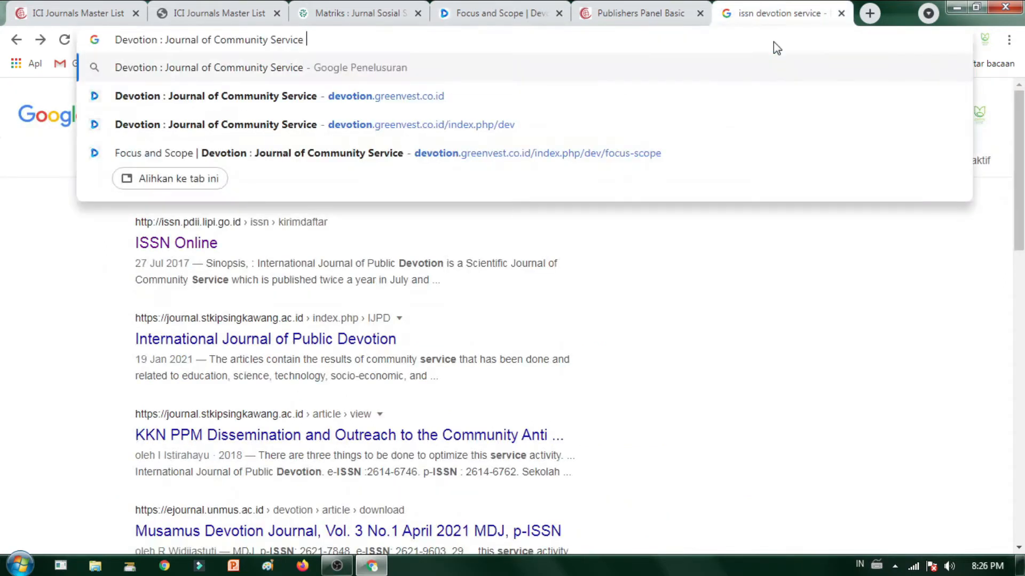
{"action": "type", "text": "issn"}
{"action": "key", "text": "Return"}
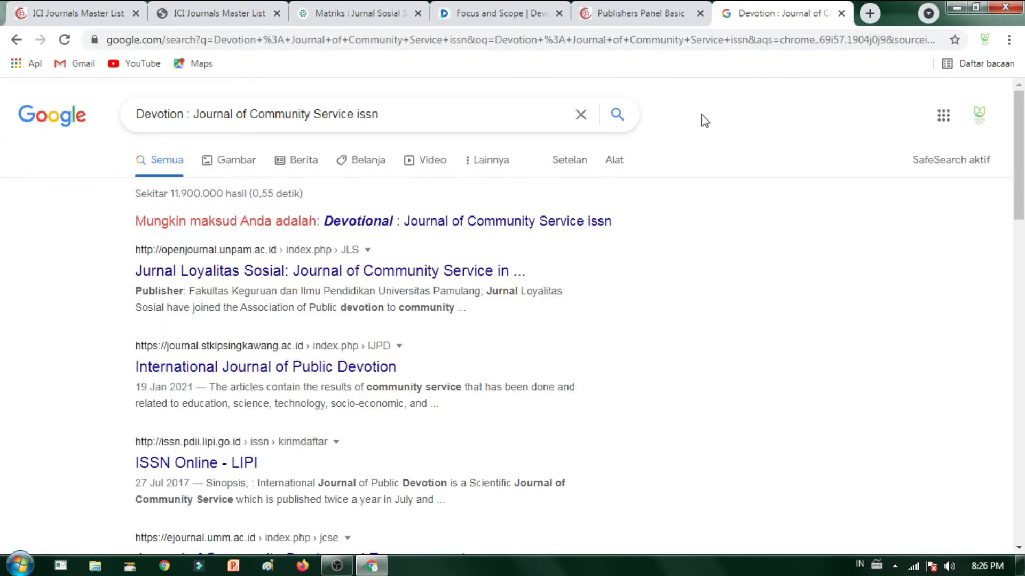
Step: Review the ISSN Online - LIPI record, then scroll the Devotion page down to its footer
{"action": "scroll", "coordinate": [302, 372], "scroll_direction": "down", "scroll_amount": 1}
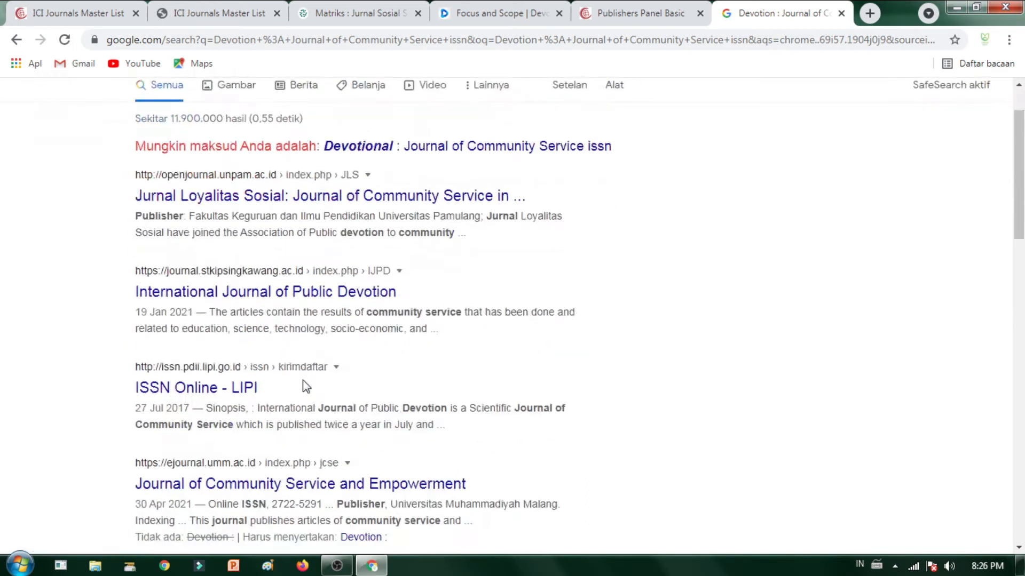
{"action": "left_click", "coordinate": [235, 388]}
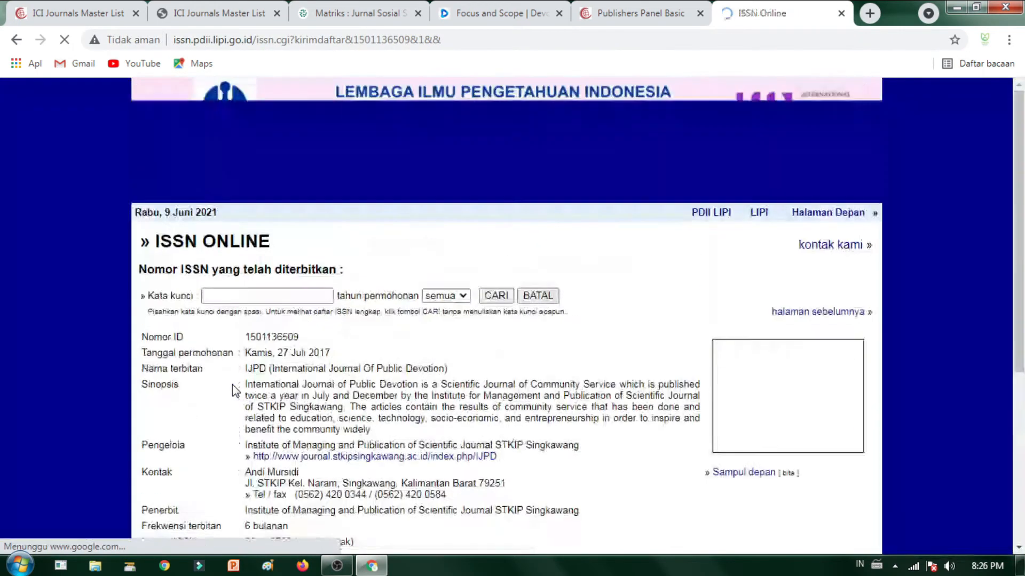
{"action": "scroll", "coordinate": [315, 323], "scroll_direction": "down", "scroll_amount": 1}
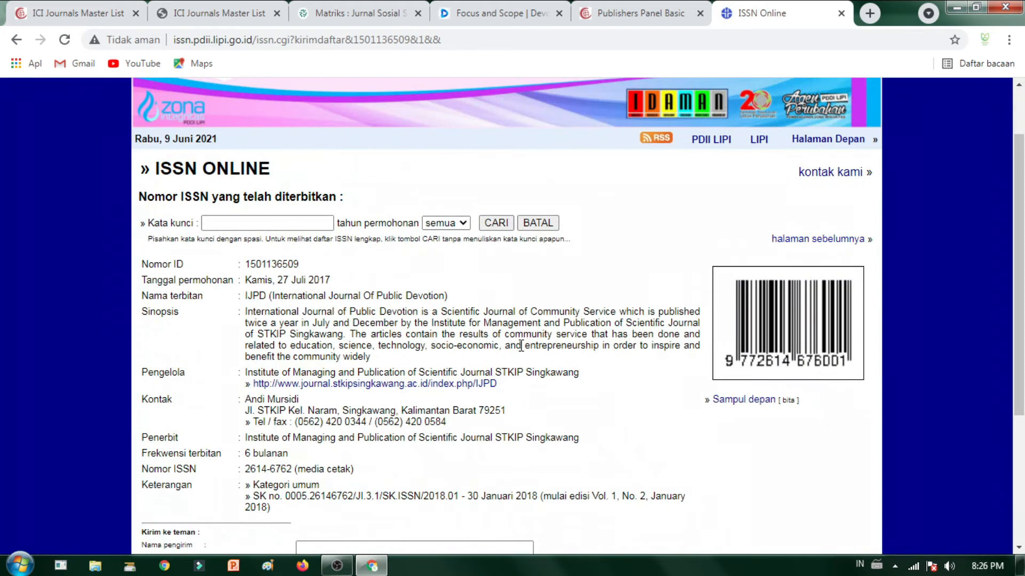
{"action": "scroll", "coordinate": [521, 345], "scroll_direction": "down", "scroll_amount": 1}
{"action": "scroll", "coordinate": [444, 370], "scroll_direction": "up", "scroll_amount": 3}
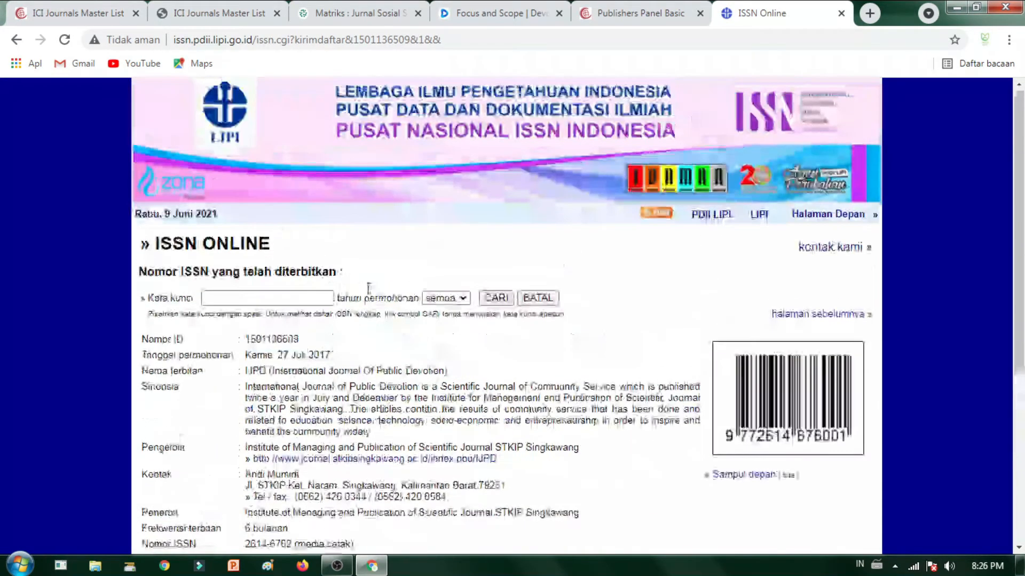
{"action": "left_click", "coordinate": [16, 40]}
{"action": "scroll", "coordinate": [386, 461], "scroll_direction": "down", "scroll_amount": 3}
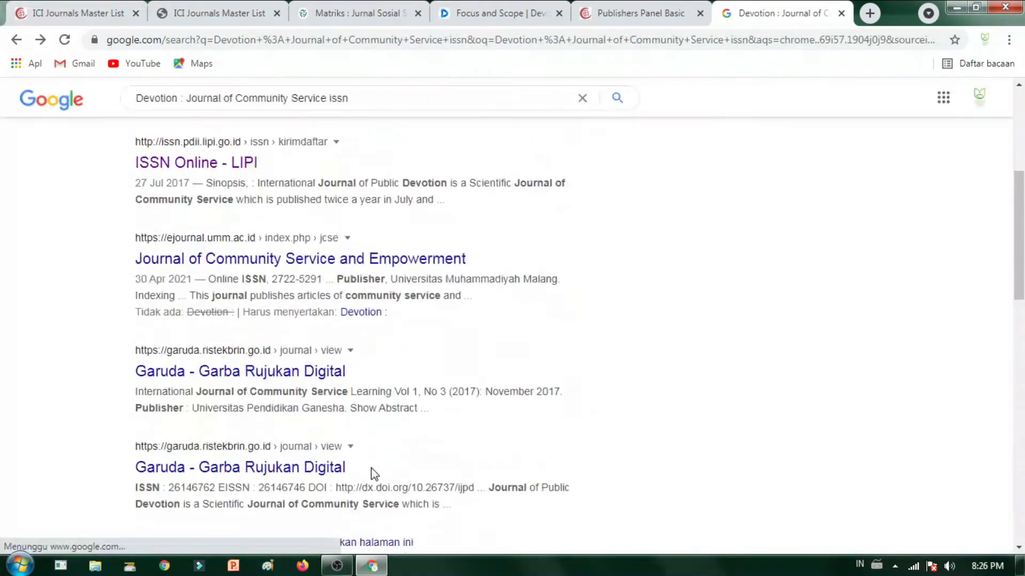
{"action": "scroll", "coordinate": [264, 451], "scroll_direction": "down", "scroll_amount": 2}
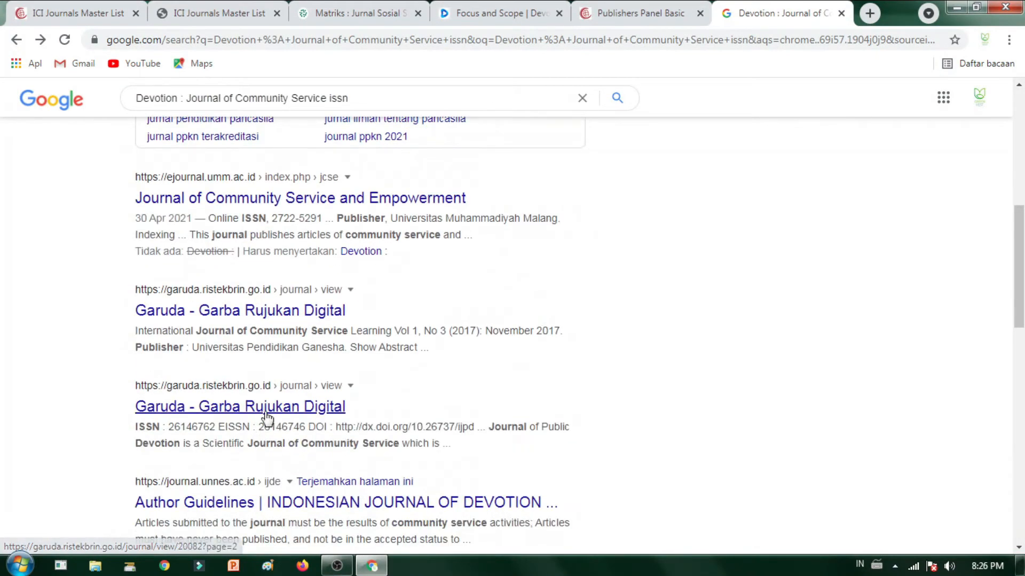
{"action": "scroll", "coordinate": [265, 419], "scroll_direction": "down", "scroll_amount": 3}
{"action": "left_click", "coordinate": [488, 9]}
{"action": "scroll", "coordinate": [888, 343], "scroll_direction": "down", "scroll_amount": 15}
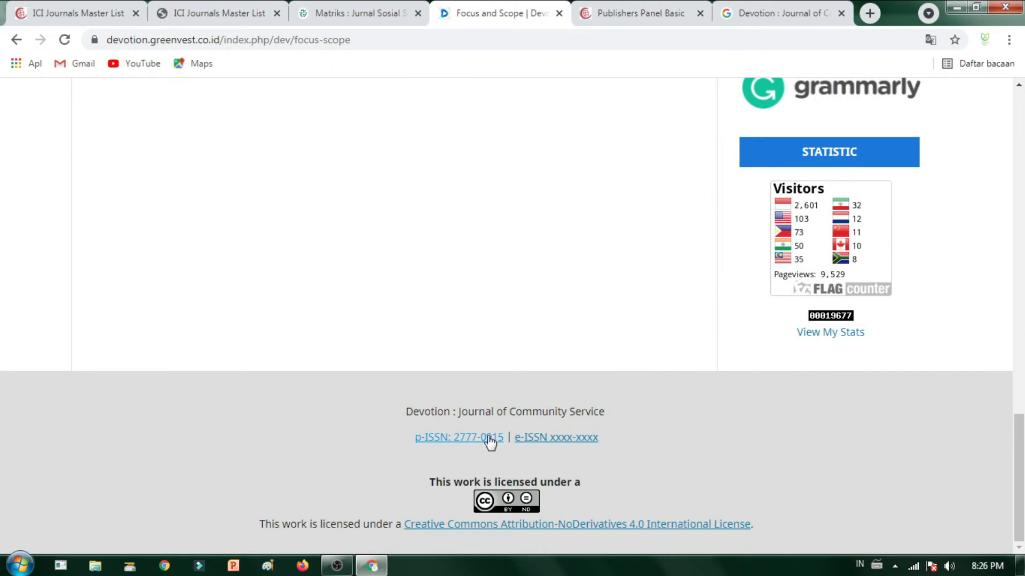
Step: Open Devotion's printed ISSN 2777-0915 record on the LIPI portal and translate it to English
{"action": "left_click", "coordinate": [488, 436]}
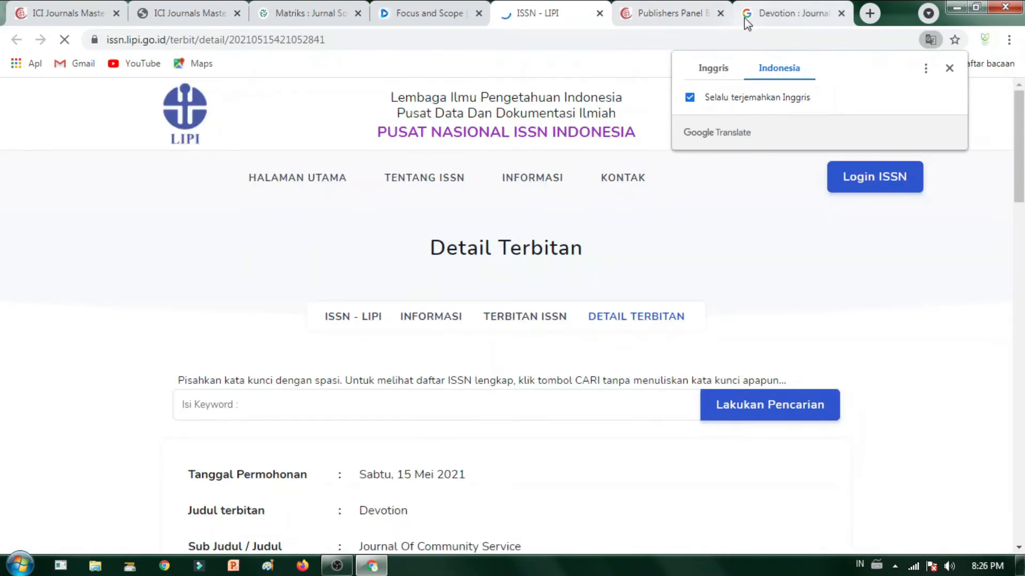
{"action": "left_click", "coordinate": [841, 13]}
{"action": "scroll", "coordinate": [592, 288], "scroll_direction": "down", "scroll_amount": 7}
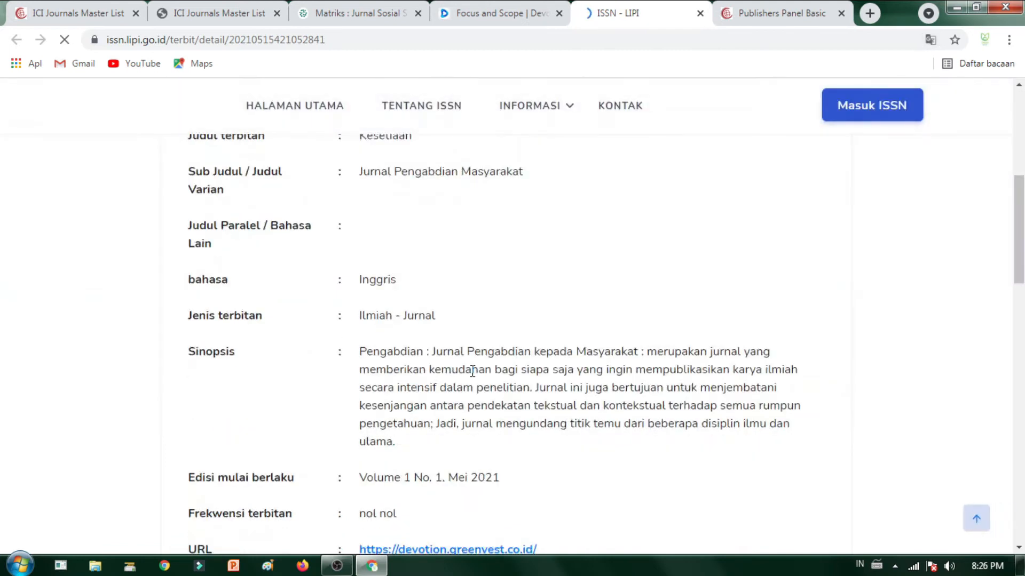
{"action": "scroll", "coordinate": [467, 378], "scroll_direction": "up", "scroll_amount": 4}
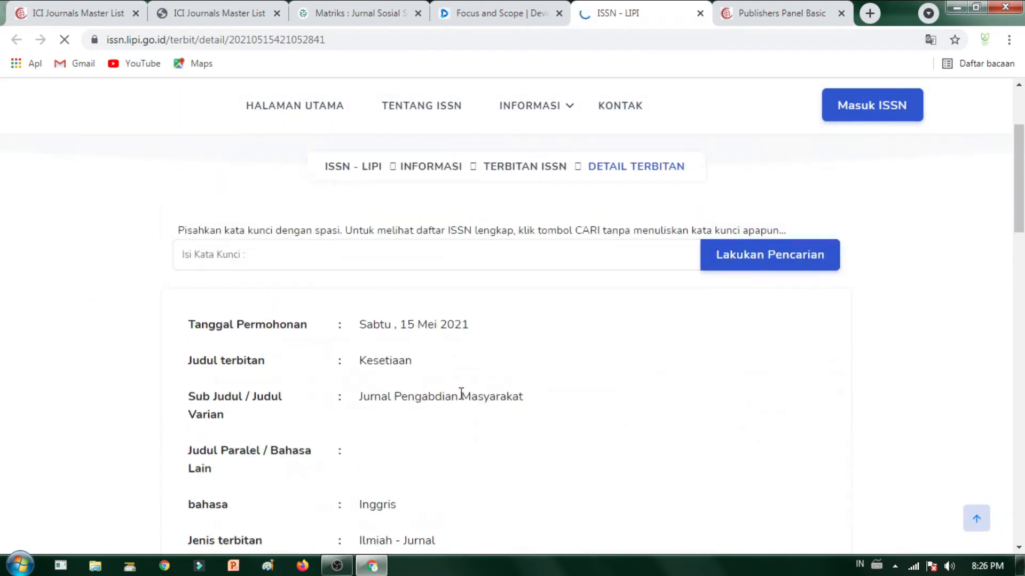
{"action": "scroll", "coordinate": [494, 297], "scroll_direction": "up", "scroll_amount": 3}
{"action": "scroll", "coordinate": [501, 293], "scroll_direction": "down", "scroll_amount": 9}
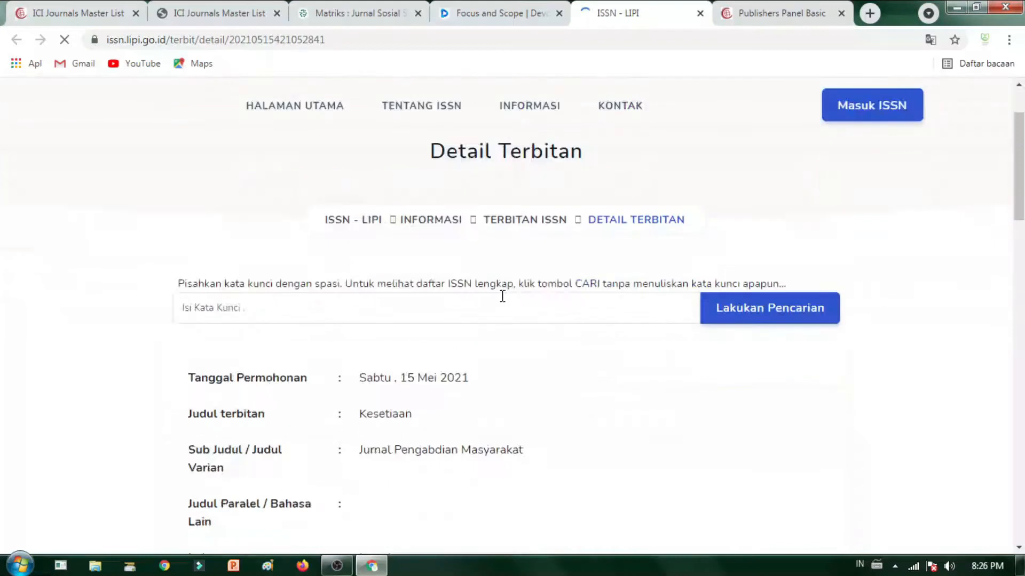
{"action": "scroll", "coordinate": [503, 308], "scroll_direction": "down", "scroll_amount": 4}
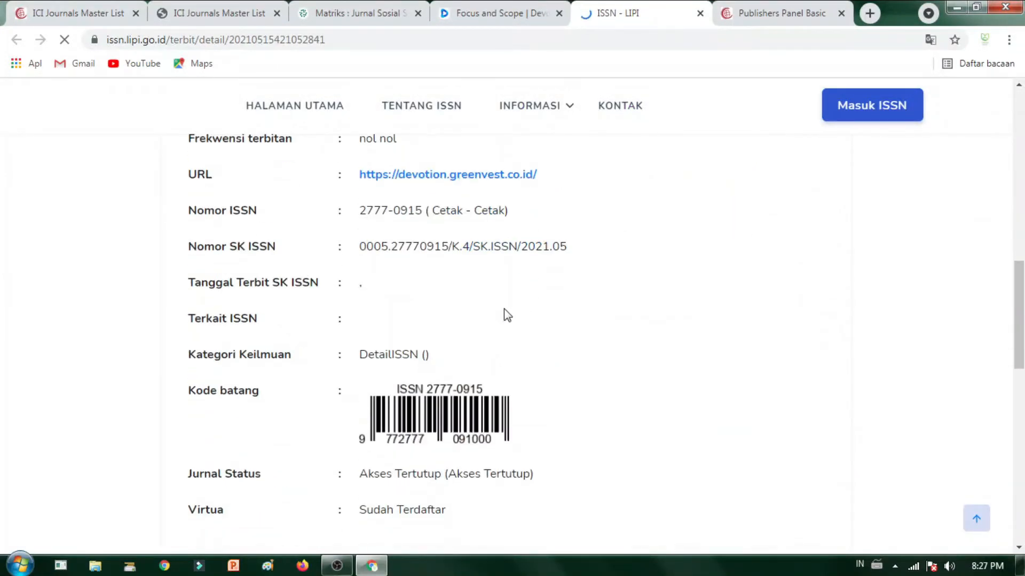
{"action": "left_click", "coordinate": [930, 40]}
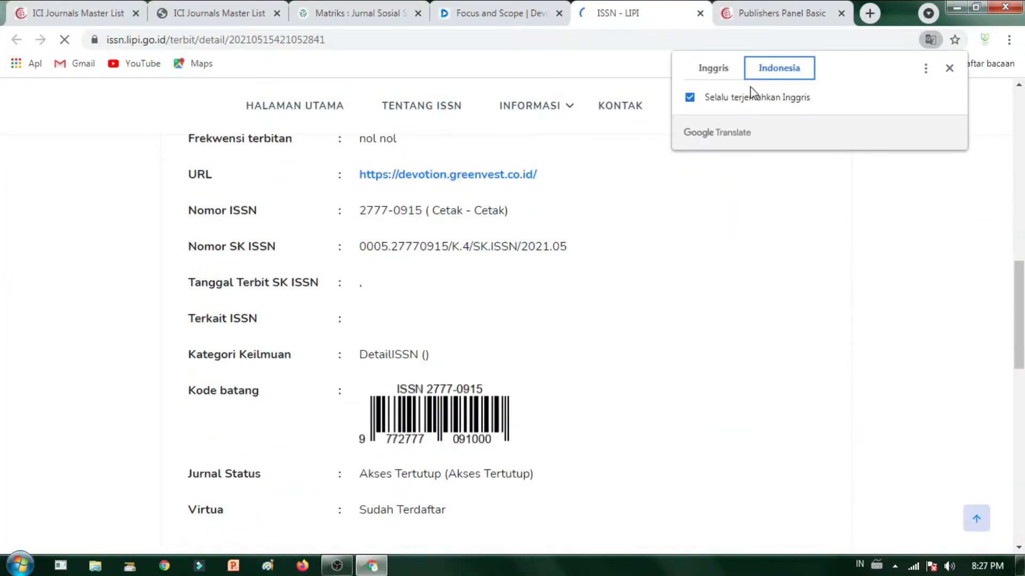
{"action": "left_click", "coordinate": [730, 74]}
Step: Select the subtitle 'Journal Of Community Service' in the ISSN record
{"action": "scroll", "coordinate": [673, 424], "scroll_direction": "down", "scroll_amount": 4}
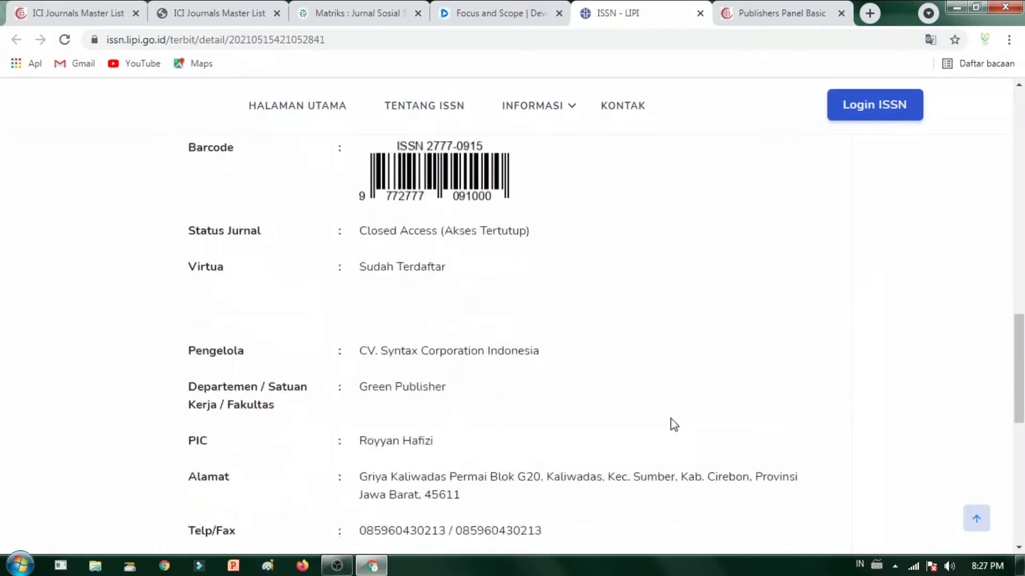
{"action": "scroll", "coordinate": [672, 424], "scroll_direction": "down", "scroll_amount": 4}
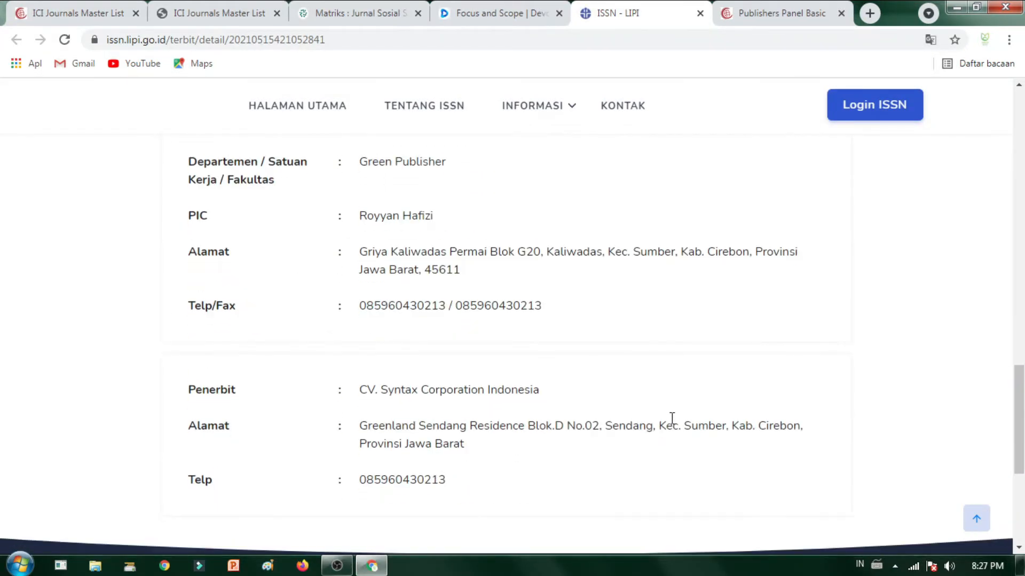
{"action": "scroll", "coordinate": [515, 361], "scroll_direction": "down", "scroll_amount": 3}
{"action": "scroll", "coordinate": [513, 355], "scroll_direction": "up", "scroll_amount": 15}
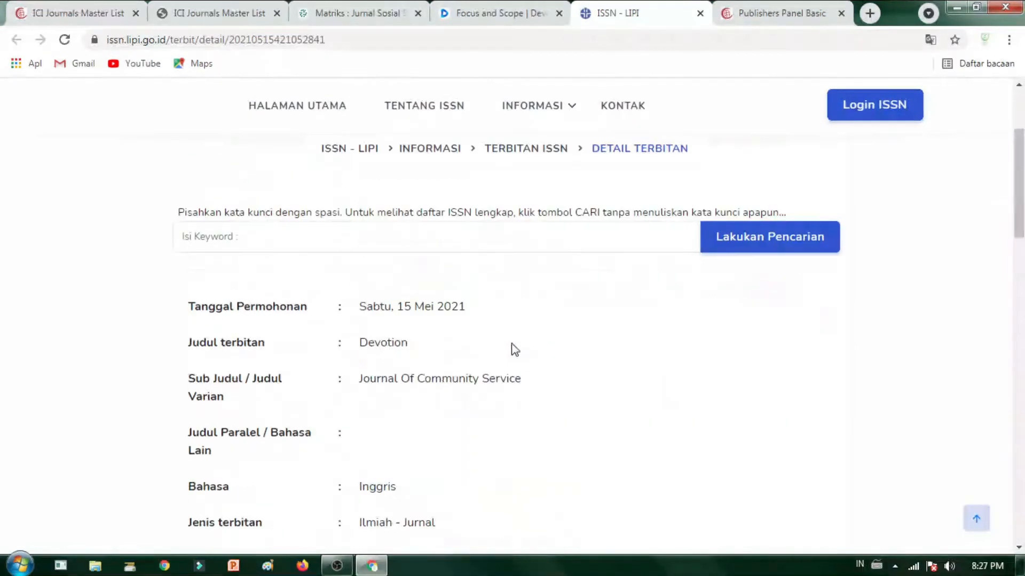
{"action": "left_click_drag", "start_coordinate": [539, 406], "coordinate": [360, 410]}
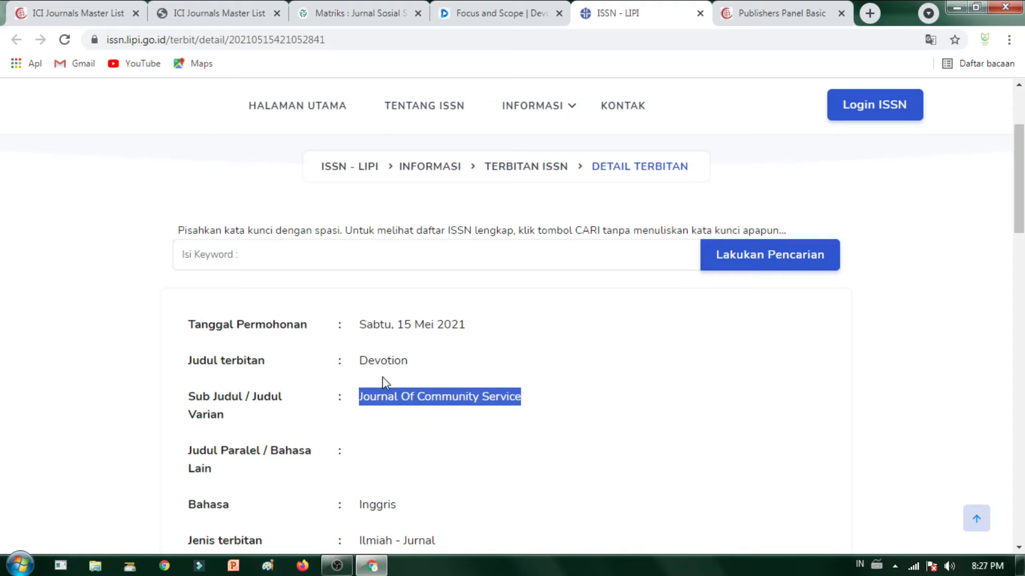
{"action": "left_click_drag", "start_coordinate": [362, 363], "coordinate": [456, 385]}
{"action": "left_click", "coordinate": [528, 399]}
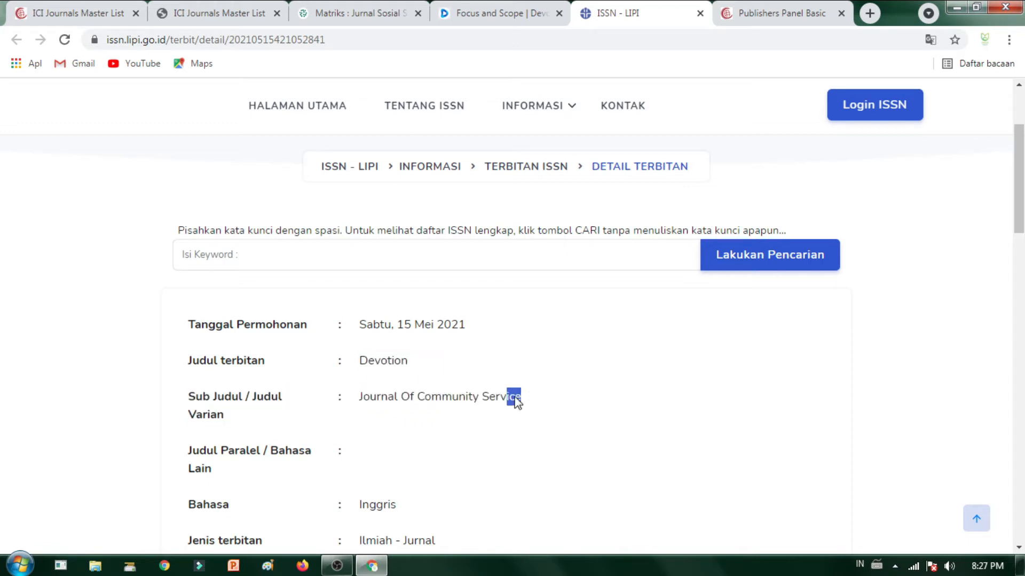
{"action": "left_click_drag", "start_coordinate": [515, 401], "coordinate": [363, 399]}
{"action": "key", "text": "ctrl+c"}
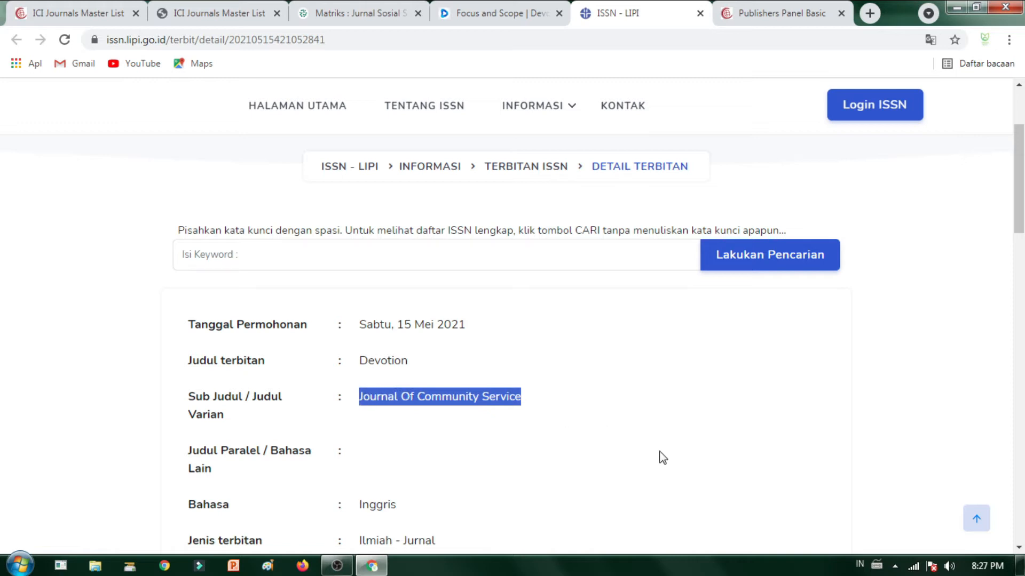
Step: Set the Original title to 'Devotion : Journal of Community Service'
{"action": "left_click", "coordinate": [764, 15]}
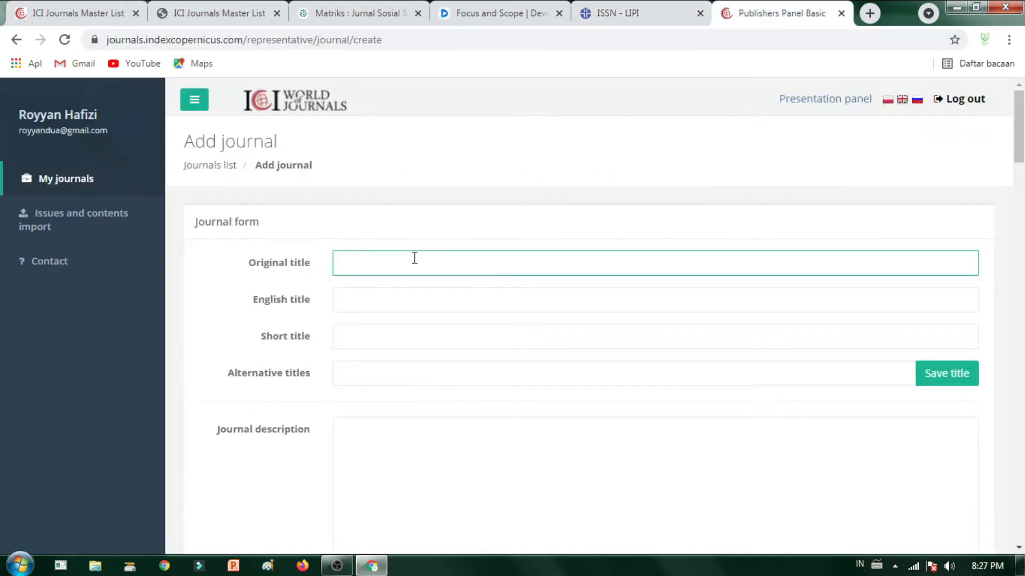
{"action": "key", "text": "ctrl+v"}
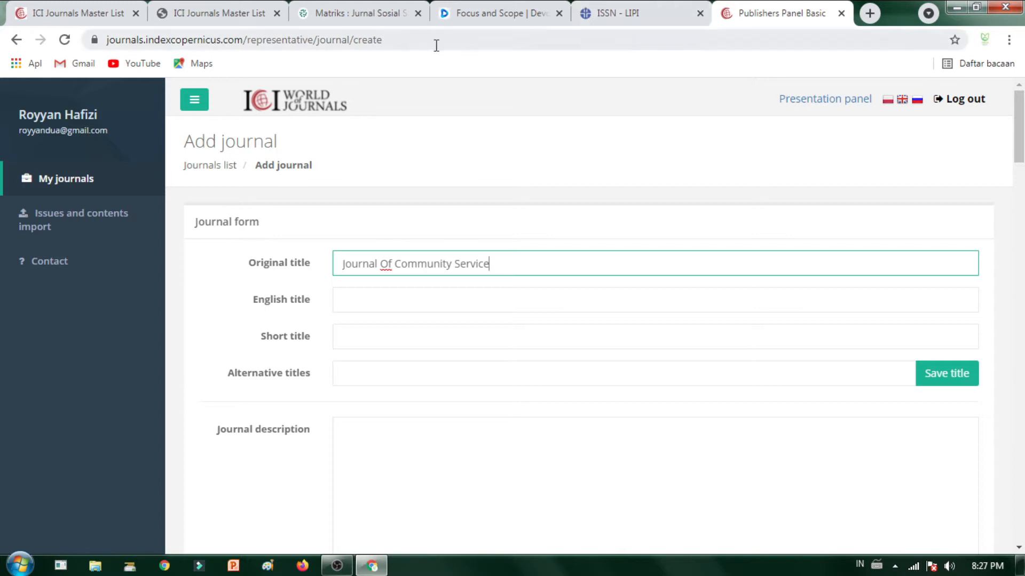
{"action": "left_click", "coordinate": [445, 21]}
{"action": "scroll", "coordinate": [374, 186], "scroll_direction": "up", "scroll_amount": 2}
{"action": "scroll", "coordinate": [417, 184], "scroll_direction": "up", "scroll_amount": 15}
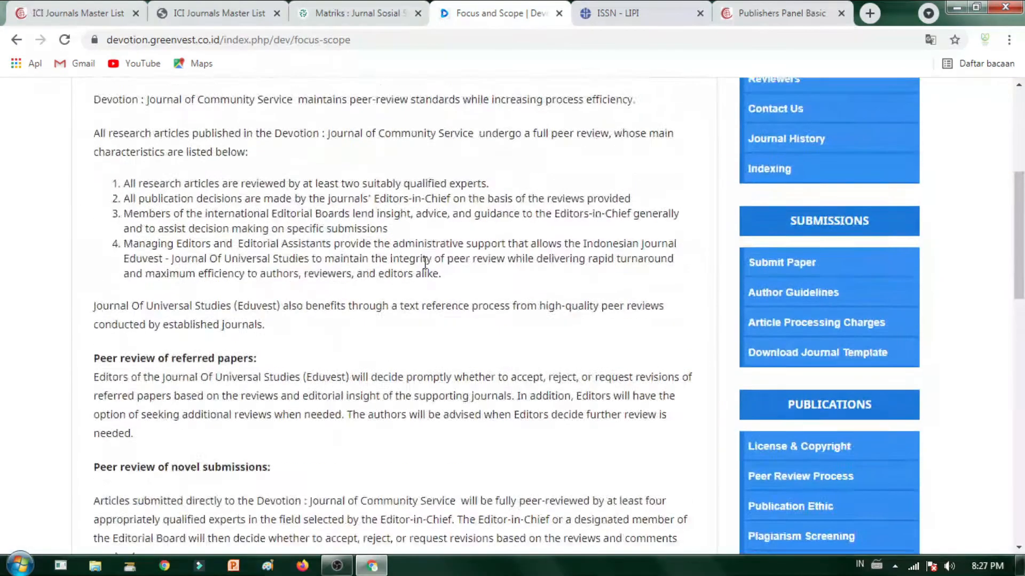
{"action": "left_click", "coordinate": [779, 13]}
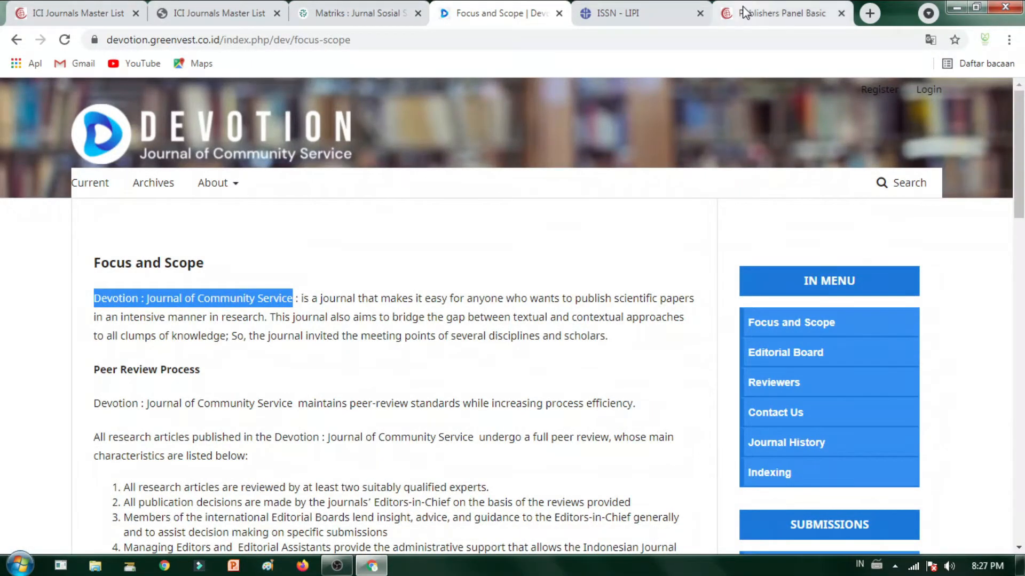
{"action": "key", "text": "ctrl+a"}
{"action": "type", "text": "Devotion : Journal of Community Service"}
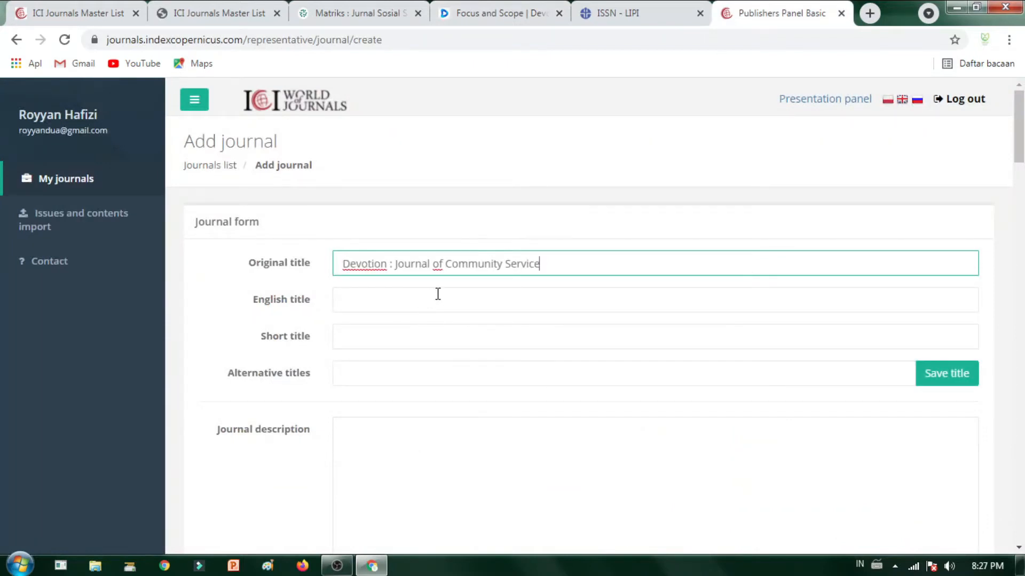
Step: Fill English title with the full journal name and Short title with 'Devotion'
{"action": "left_click", "coordinate": [411, 296]}
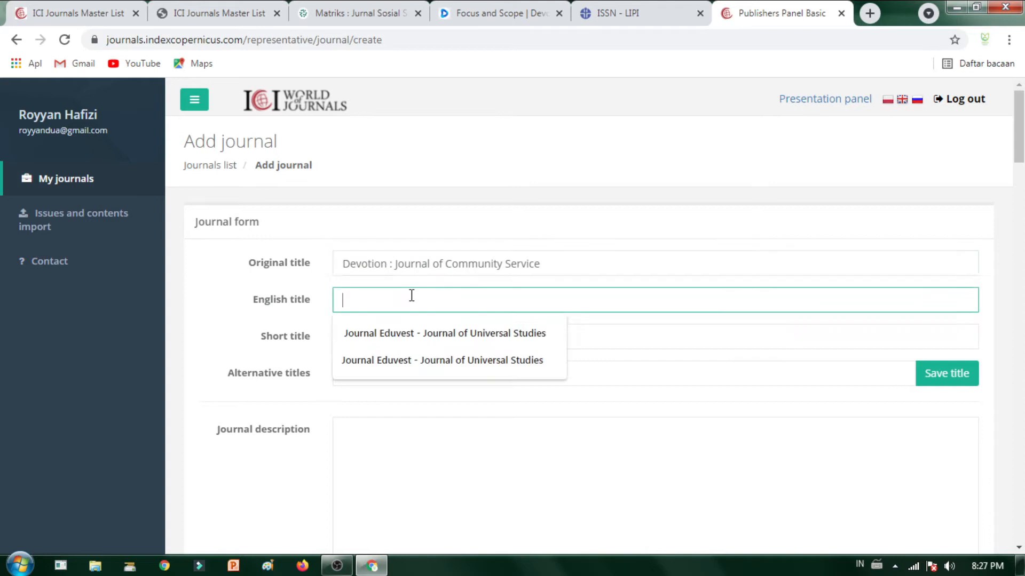
{"action": "type", "text": "Devotion : Journal of Community Service"}
{"action": "left_click", "coordinate": [362, 332]}
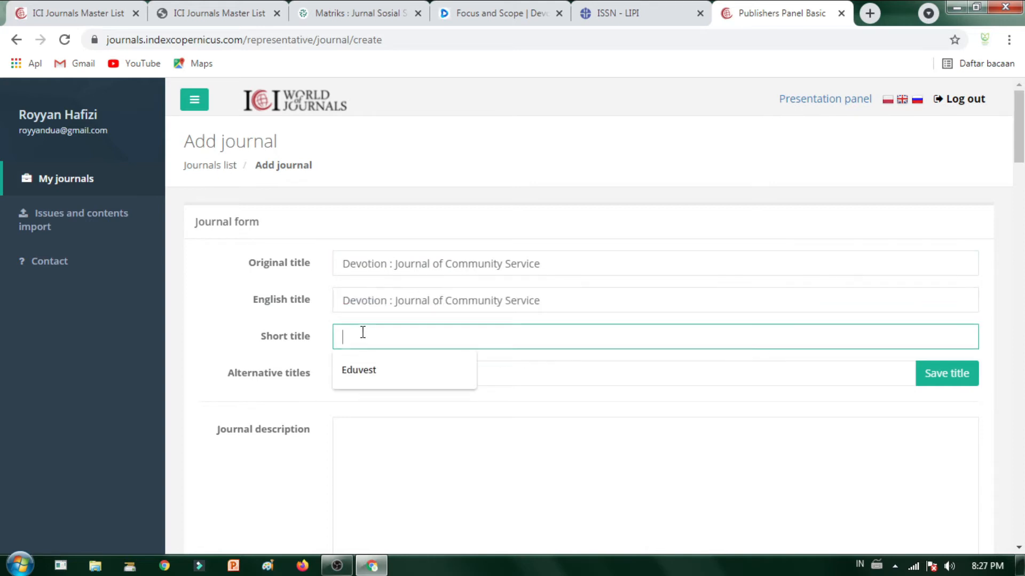
{"action": "left_click_drag", "start_coordinate": [387, 258], "coordinate": [317, 273]}
{"action": "type", "text": "Devotion"}
Step: Save 'Devotion : Journal of Community Service' as an alternative title
{"action": "scroll", "coordinate": [421, 219], "scroll_direction": "down", "scroll_amount": 3}
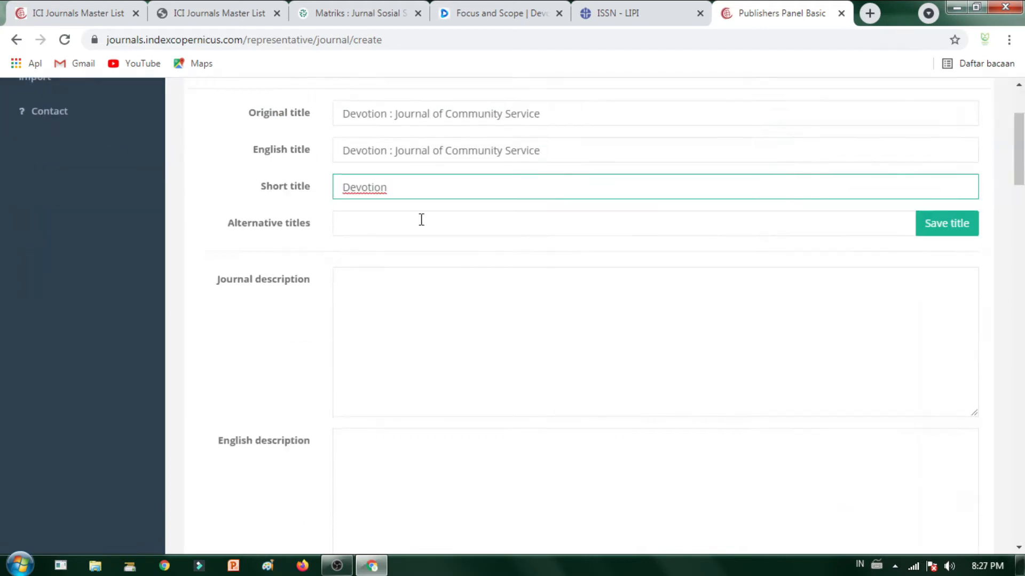
{"action": "left_click", "coordinate": [424, 224]}
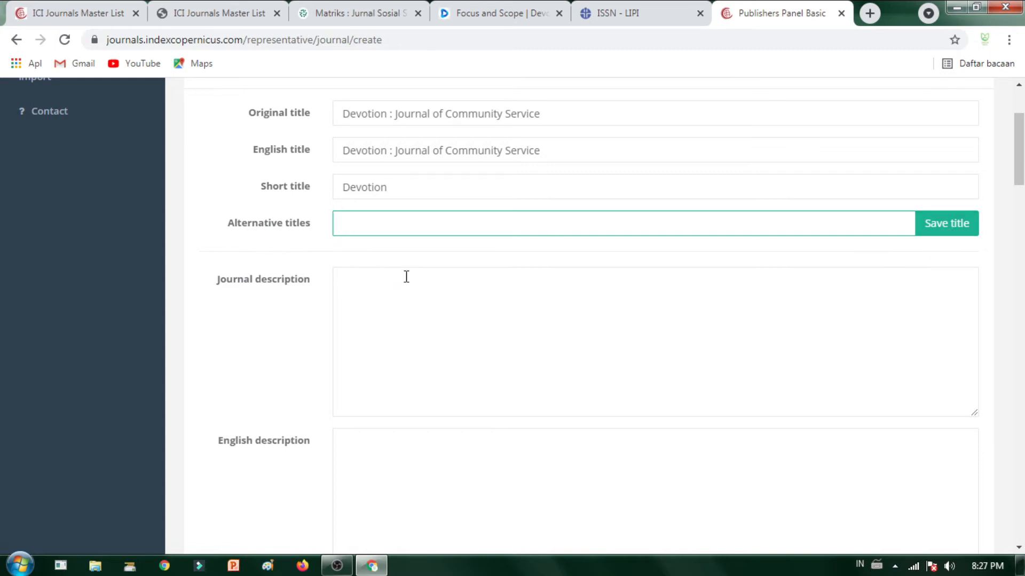
{"action": "type", "text": "Devotion"}
{"action": "left_click", "coordinate": [600, 147]}
{"action": "key", "text": "ctrl+a"}
{"action": "key", "text": "ctrl+c"}
{"action": "left_click", "coordinate": [572, 212]}
{"action": "key", "text": "ctrl+a"}
{"action": "key", "text": "ctrl+v"}
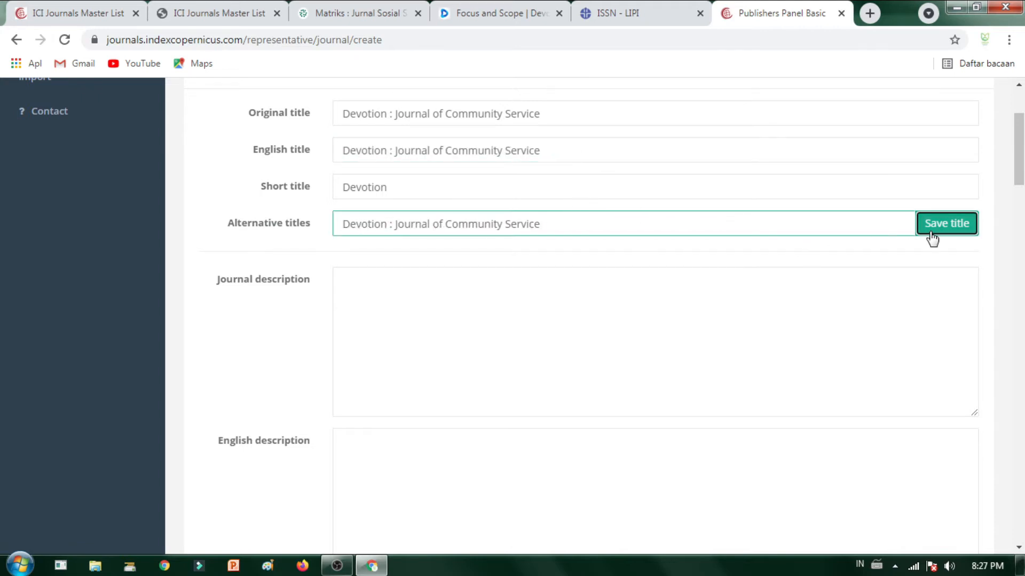
{"action": "left_click", "coordinate": [931, 233]}
{"action": "left_click", "coordinate": [398, 222]}
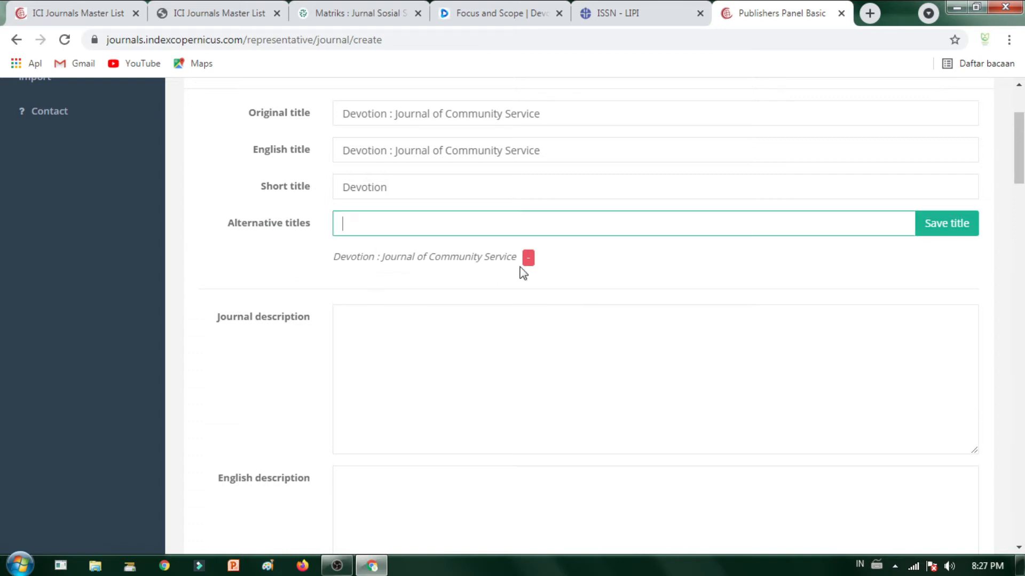
{"action": "scroll", "coordinate": [446, 313], "scroll_direction": "down", "scroll_amount": 1}
{"action": "left_click", "coordinate": [451, 257]}
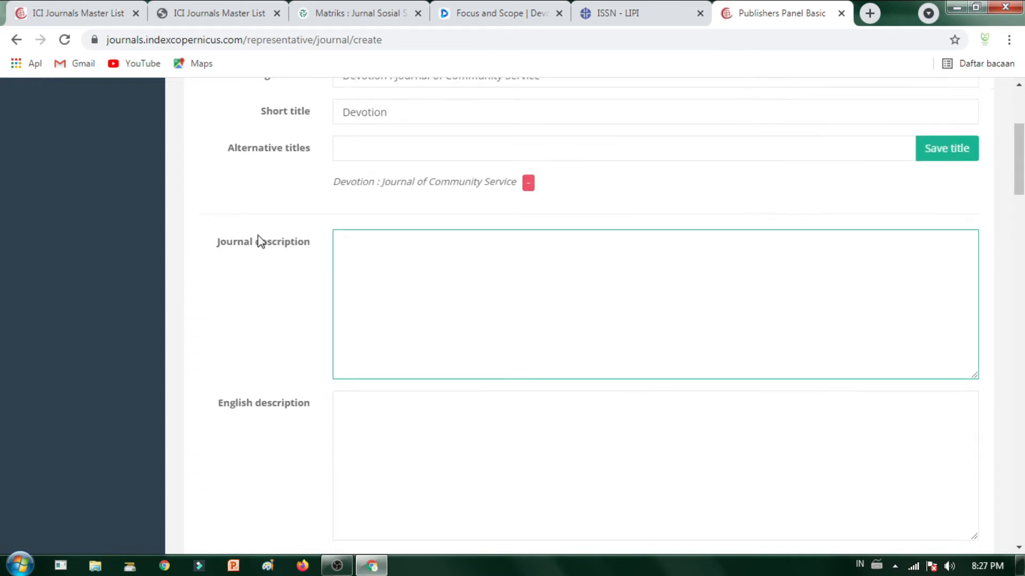
Step: Switch the Devotion Focus and Scope page back to English after an accidental Indonesian translation
{"action": "left_click", "coordinate": [470, 15]}
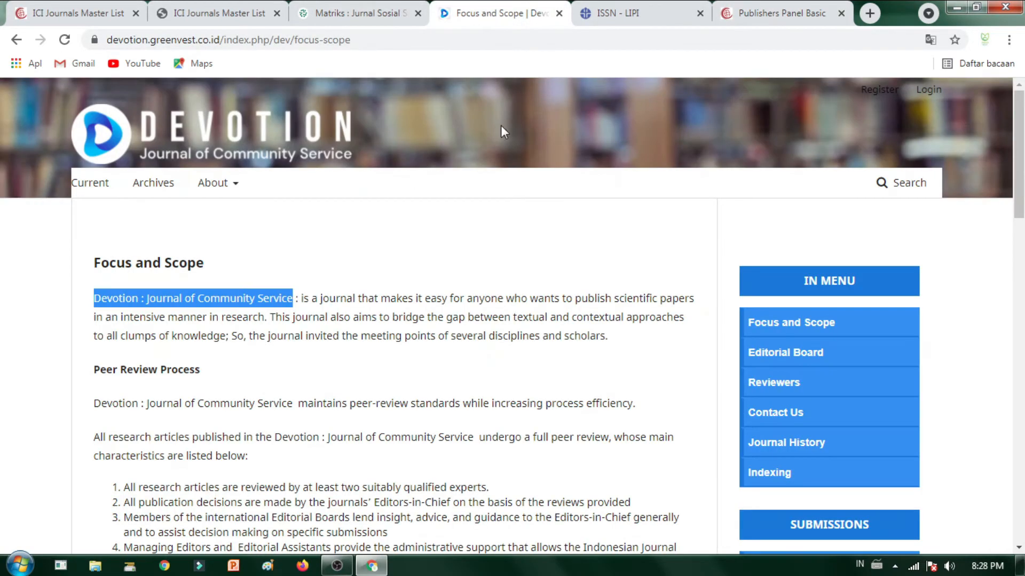
{"action": "left_click", "coordinate": [304, 314]}
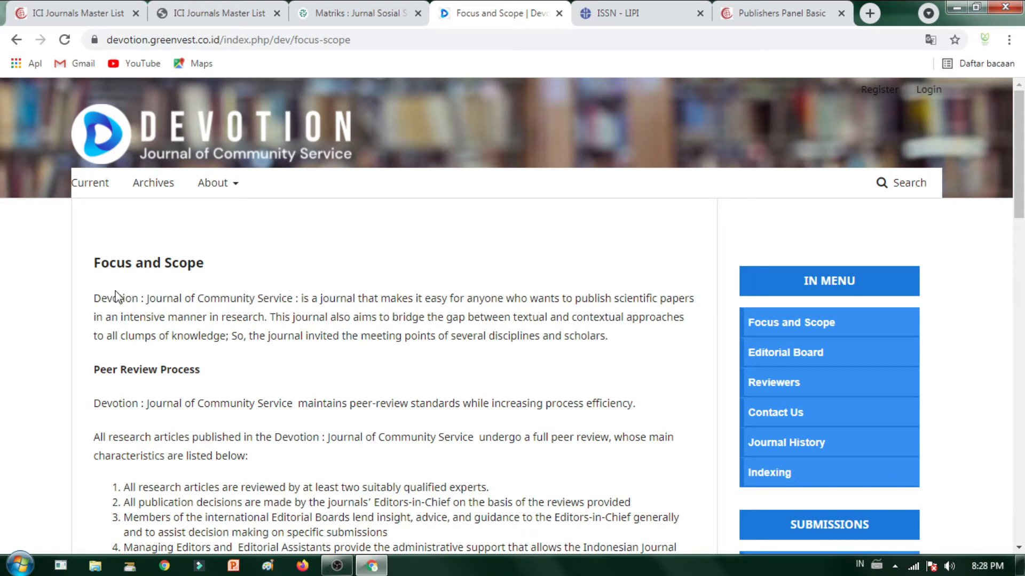
{"action": "left_click", "coordinate": [930, 39]}
{"action": "left_click", "coordinate": [783, 75]}
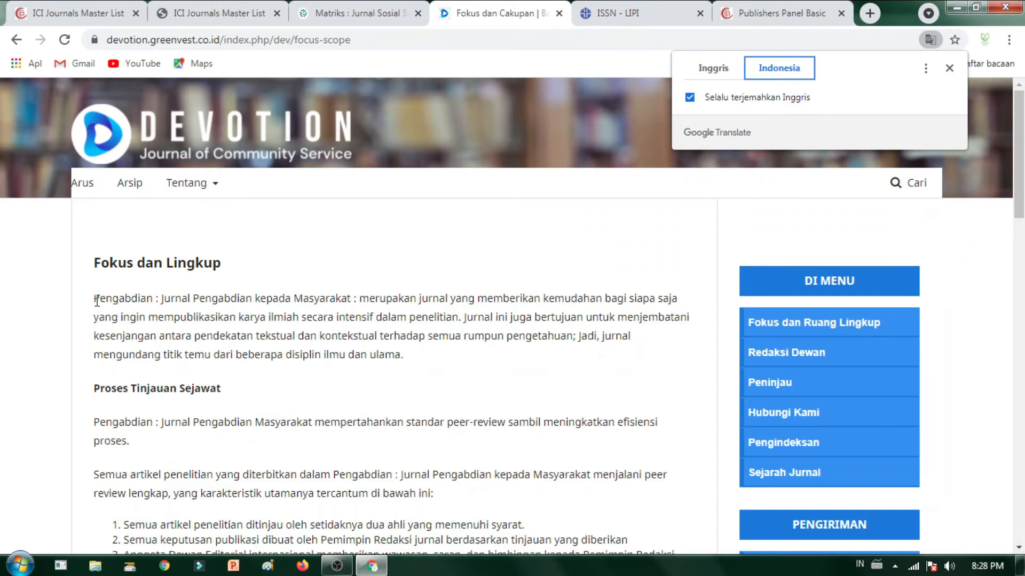
{"action": "left_click", "coordinate": [97, 301]}
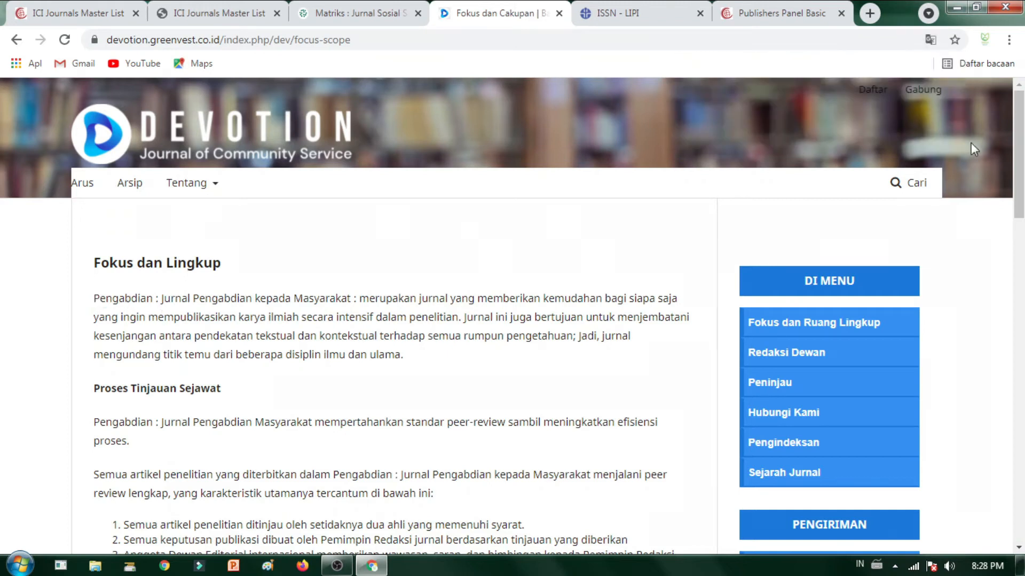
{"action": "left_click", "coordinate": [931, 39]}
{"action": "left_click", "coordinate": [717, 69]}
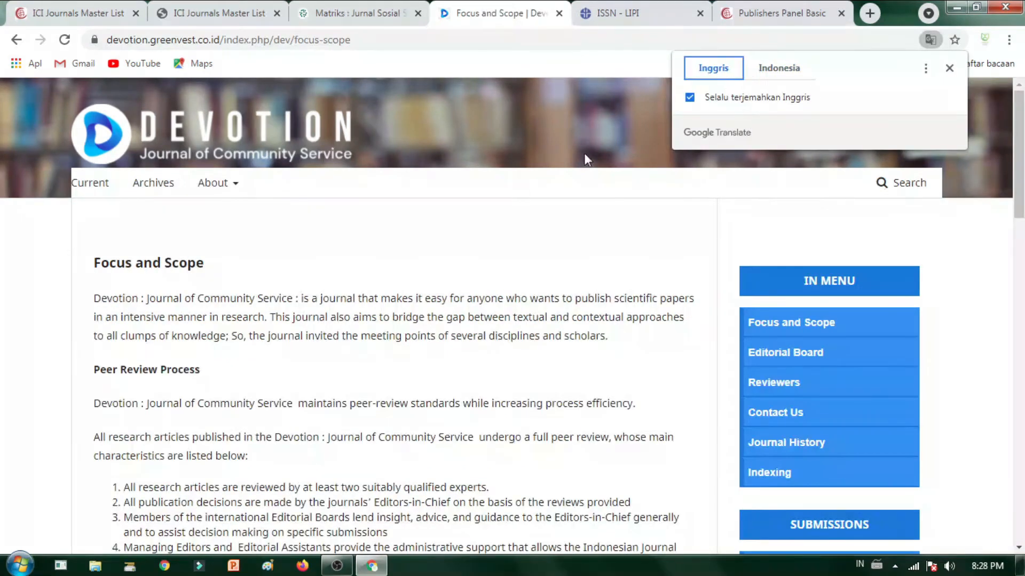
{"action": "left_click", "coordinate": [481, 156]}
Step: Review the Matriks journal's About the Journal text, then return to the Add journal form
{"action": "left_click", "coordinate": [337, 15]}
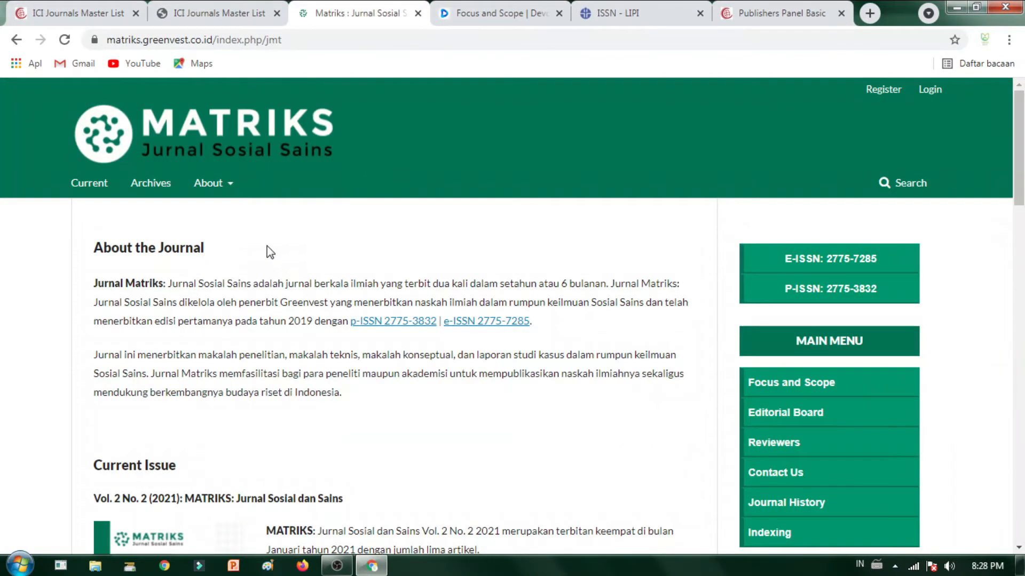
{"action": "scroll", "coordinate": [133, 219], "scroll_direction": "down", "scroll_amount": 3}
{"action": "left_click_drag", "start_coordinate": [99, 131], "coordinate": [575, 169]}
{"action": "scroll", "coordinate": [438, 272], "scroll_direction": "up", "scroll_amount": 3}
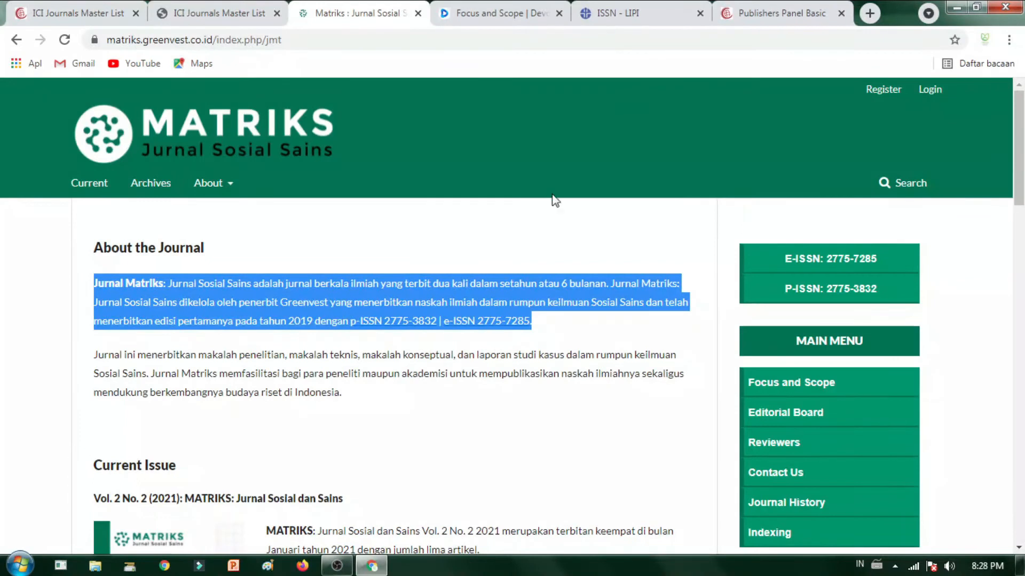
{"action": "left_click", "coordinate": [780, 13]}
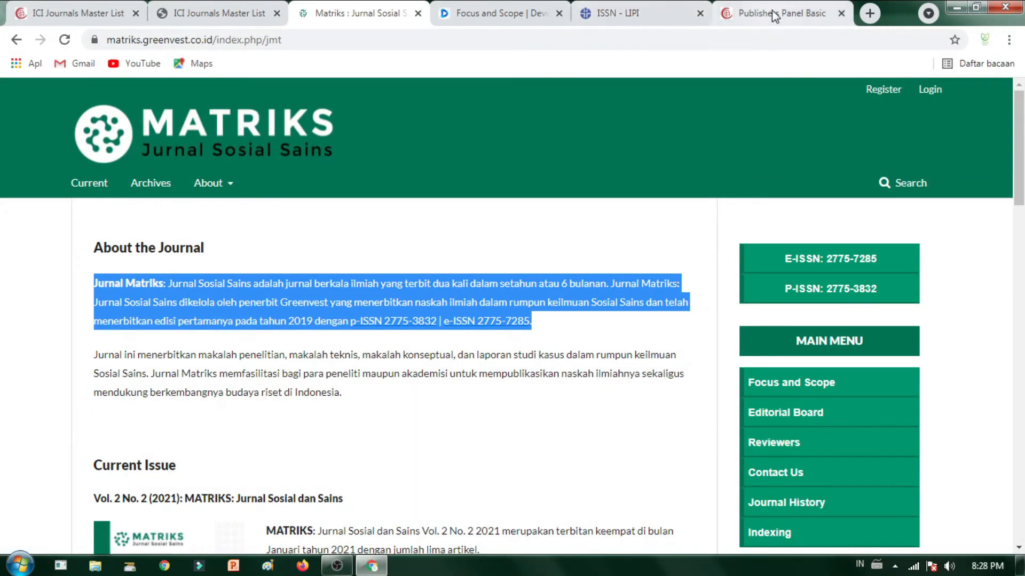
{"action": "scroll", "coordinate": [313, 425], "scroll_direction": "up", "scroll_amount": 4}
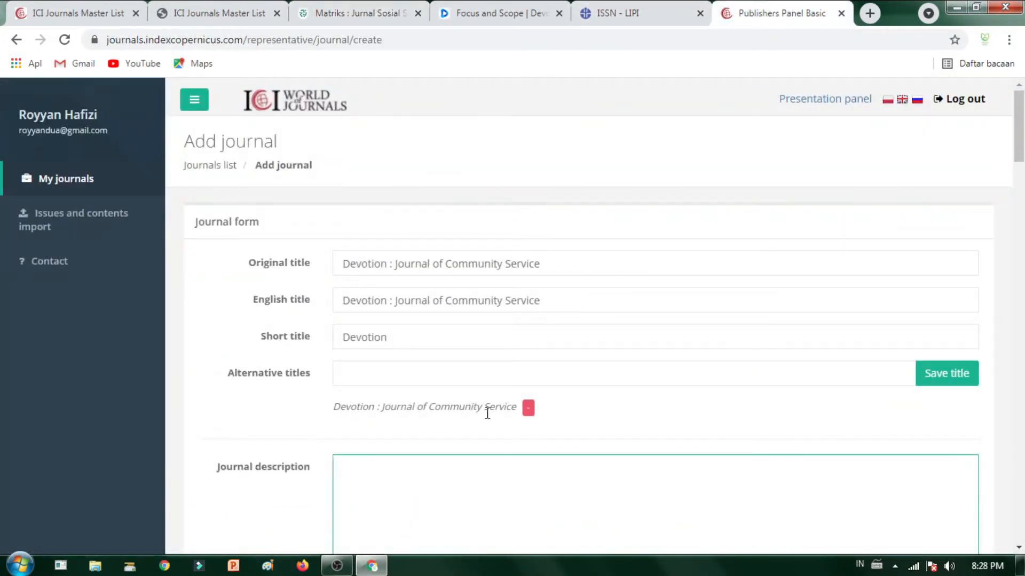
{"action": "left_click", "coordinate": [436, 268]}
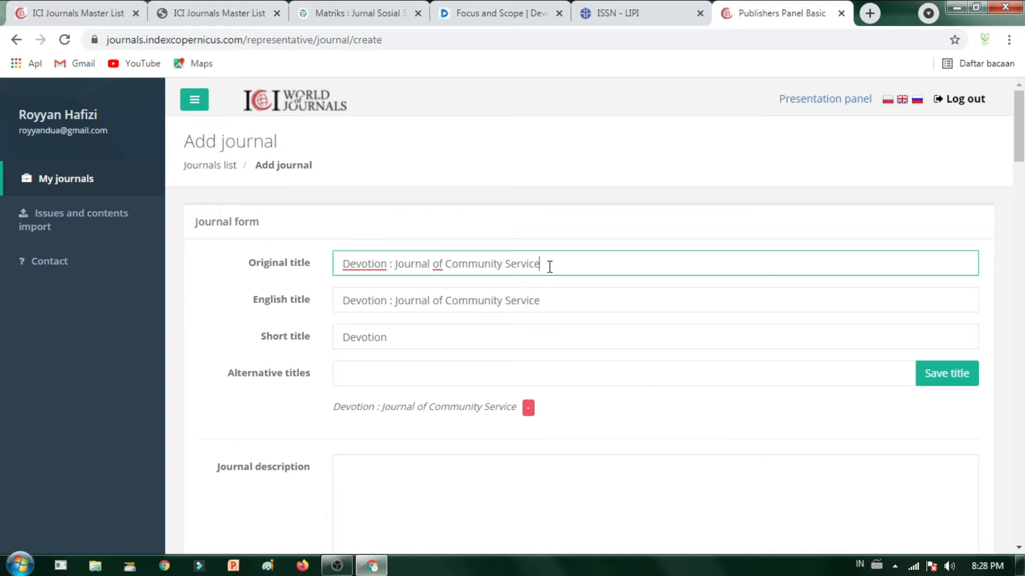
{"action": "left_click", "coordinate": [568, 298]}
{"action": "left_click", "coordinate": [347, 14]}
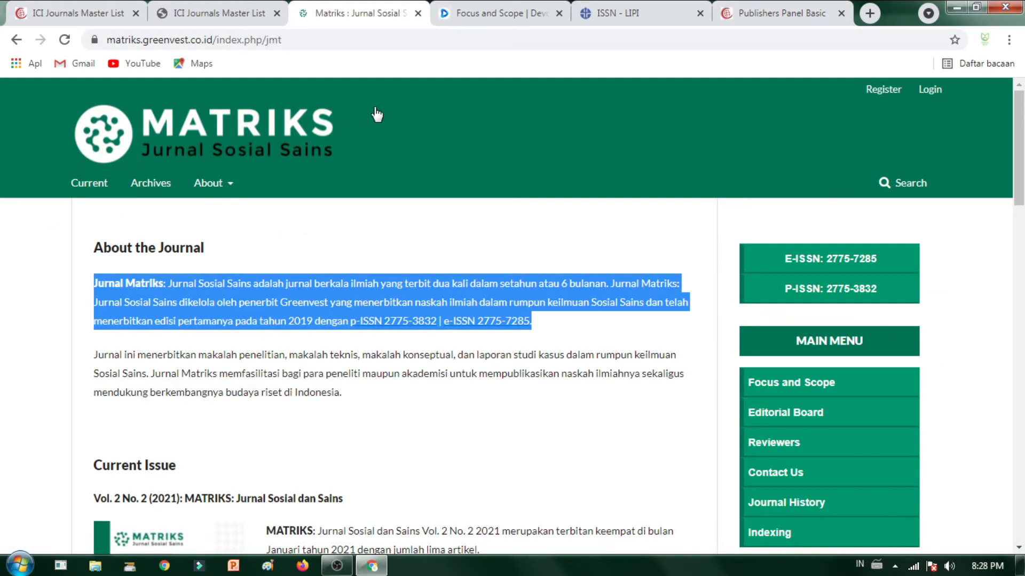
{"action": "left_click", "coordinate": [767, 13]}
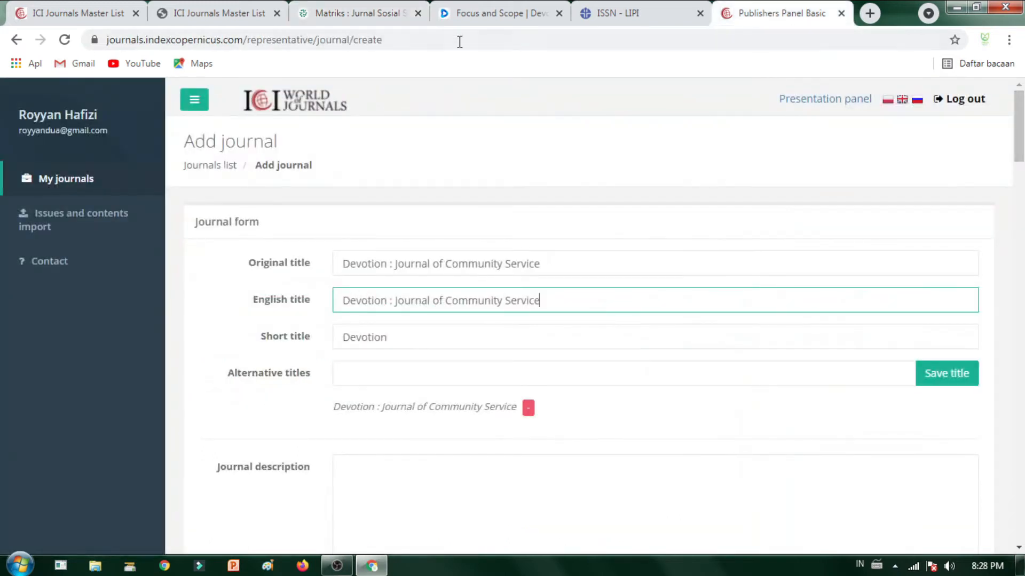
{"action": "left_click", "coordinate": [355, 13]}
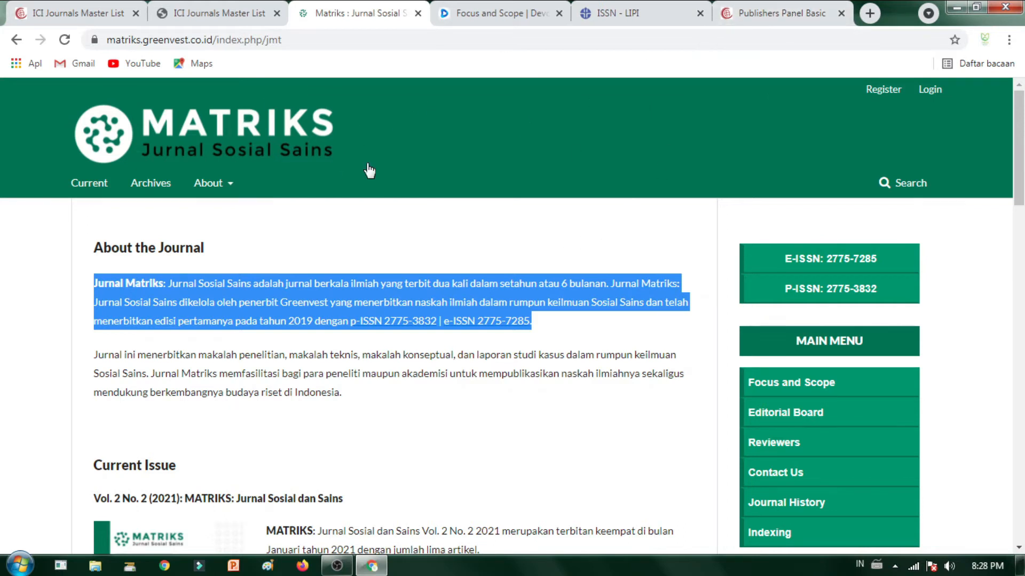
{"action": "left_click", "coordinate": [783, 12]}
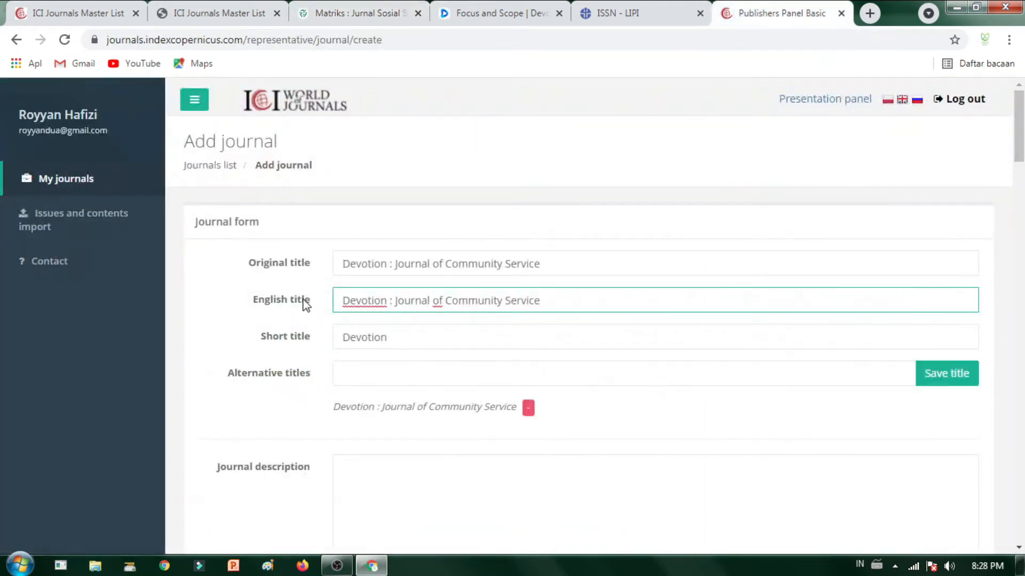
{"action": "scroll", "coordinate": [535, 335], "scroll_direction": "down", "scroll_amount": 3}
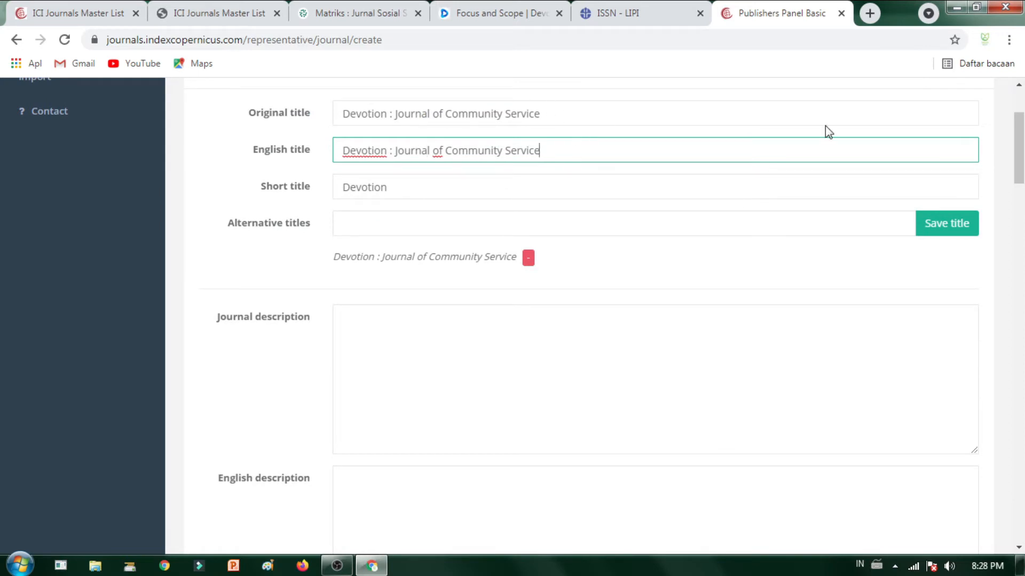
{"action": "scroll", "coordinate": [526, 218], "scroll_direction": "up", "scroll_amount": 2}
{"action": "left_click", "coordinate": [540, 187]}
{"action": "left_click", "coordinate": [565, 263]}
{"action": "left_click", "coordinate": [190, 320]}
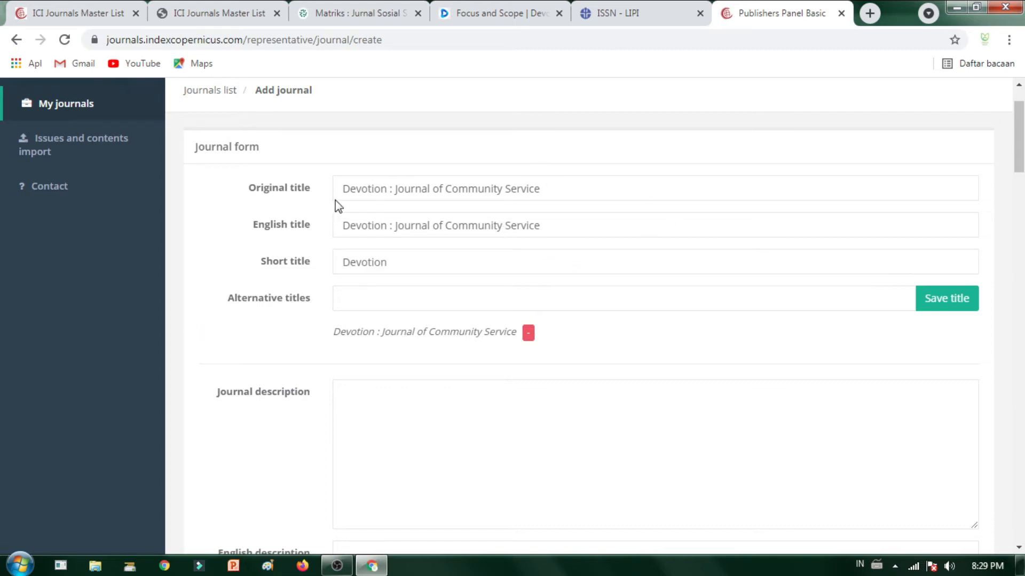
{"action": "left_click", "coordinate": [392, 189]}
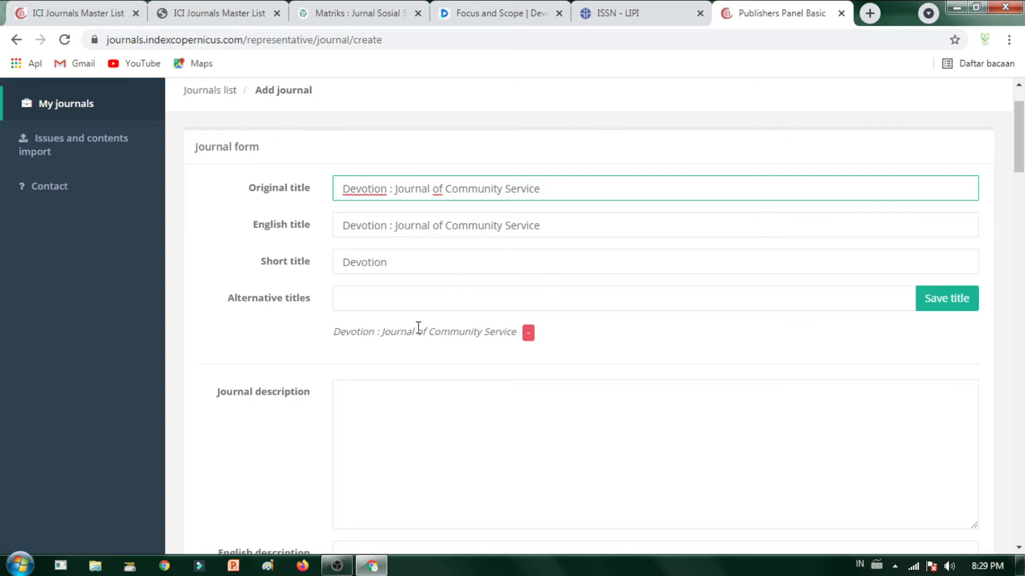
{"action": "left_click", "coordinate": [436, 306]}
{"action": "scroll", "coordinate": [413, 358], "scroll_direction": "down", "scroll_amount": 1}
{"action": "left_click", "coordinate": [414, 400]}
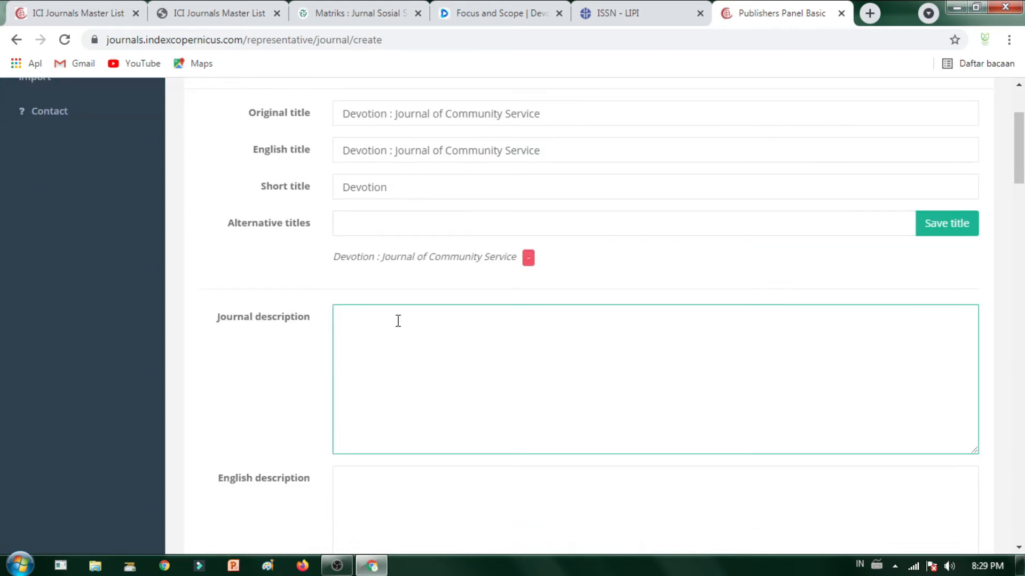
Step: Paste Devotion's first focus-and-scope paragraph into Journal description and English description
{"action": "left_click", "coordinate": [493, 13]}
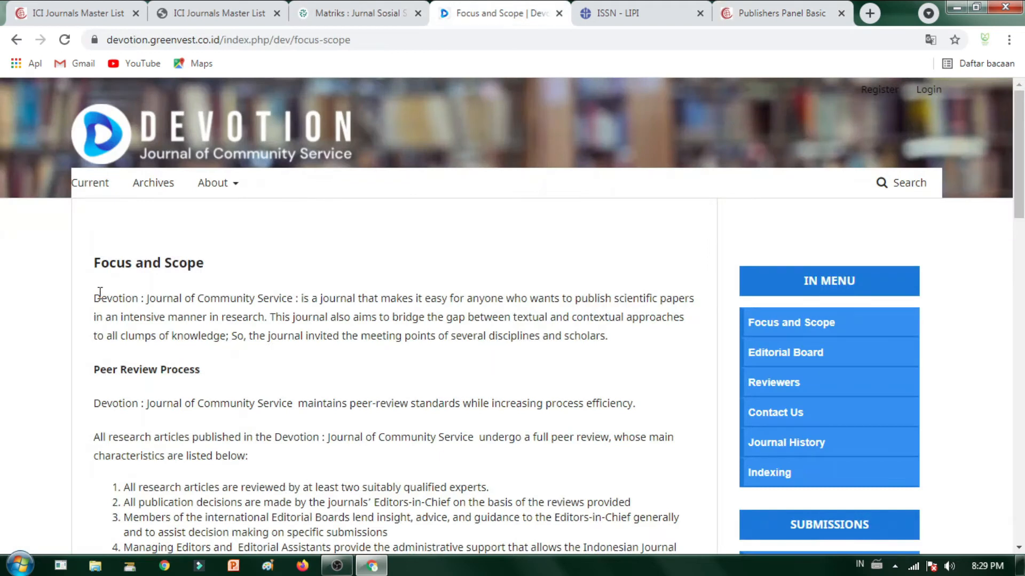
{"action": "left_click_drag", "start_coordinate": [95, 294], "coordinate": [634, 345]}
{"action": "key", "text": "ctrl+c"}
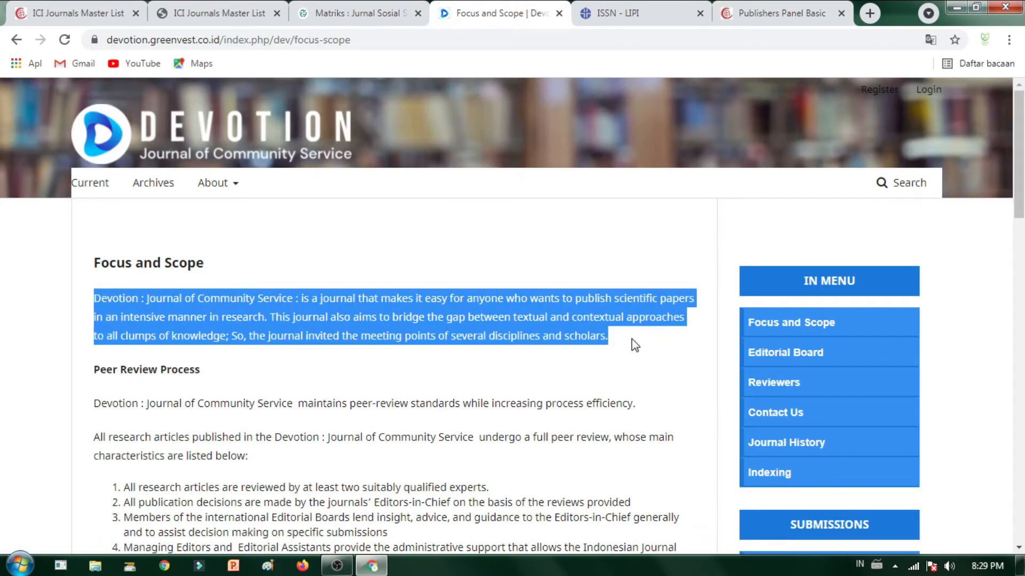
{"action": "left_click", "coordinate": [774, 11]}
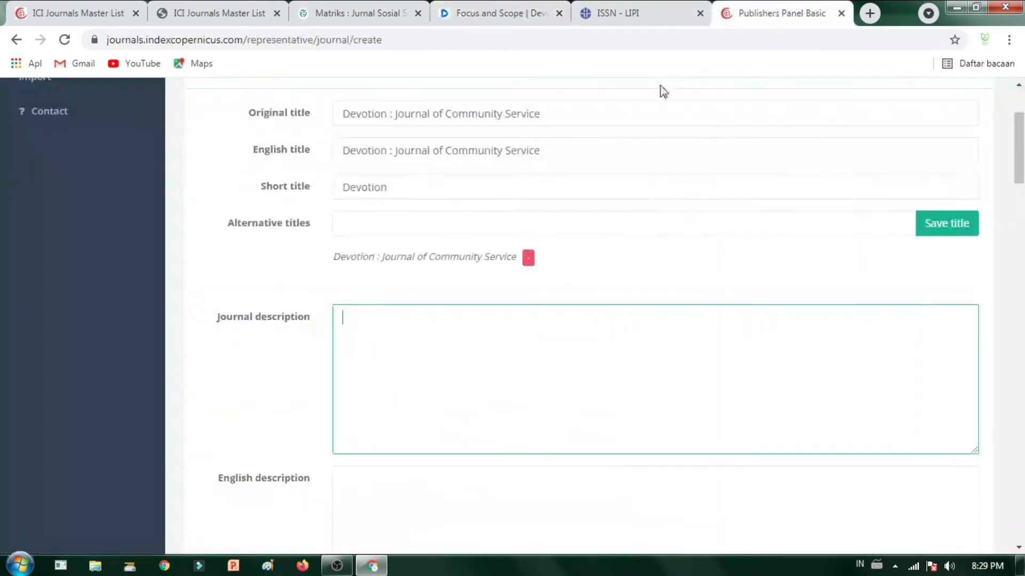
{"action": "key", "text": "ctrl+v"}
{"action": "scroll", "coordinate": [450, 450], "scroll_direction": "down", "scroll_amount": 3}
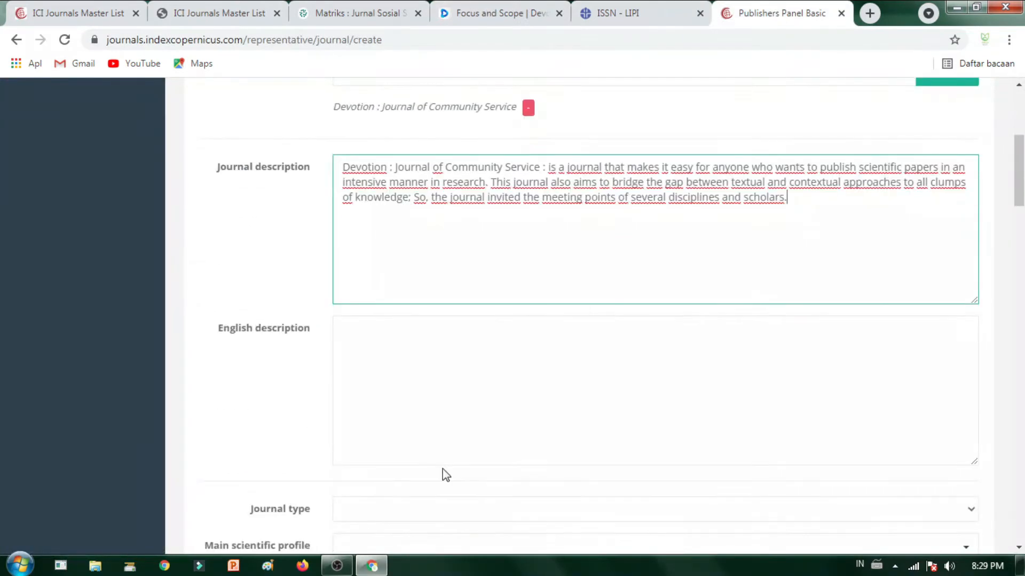
{"action": "left_click", "coordinate": [482, 376]}
{"action": "key", "text": "ctrl+v"}
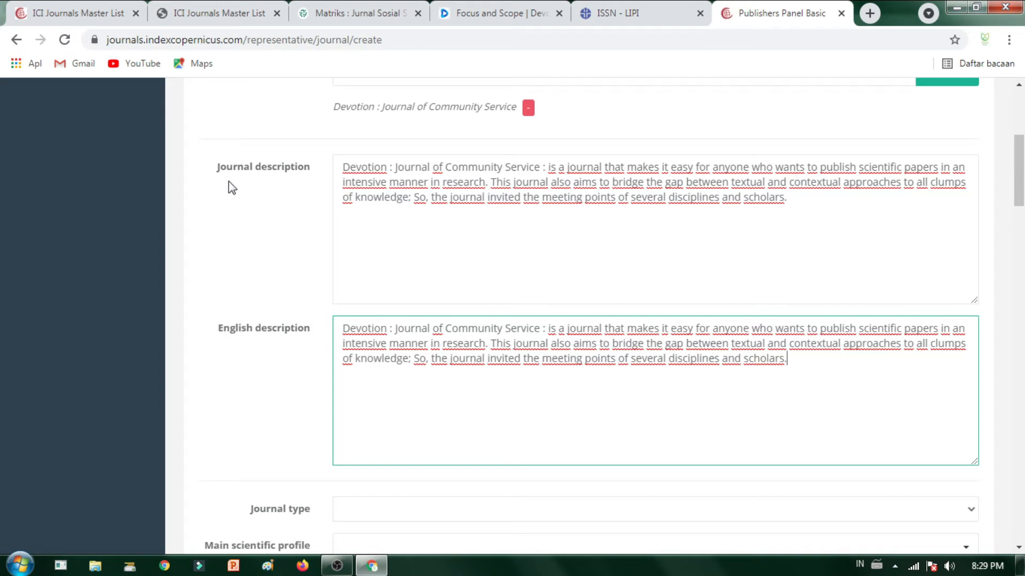
Step: Compare with the Matriks journal page and review the pasted English description
{"action": "left_click", "coordinate": [341, 13]}
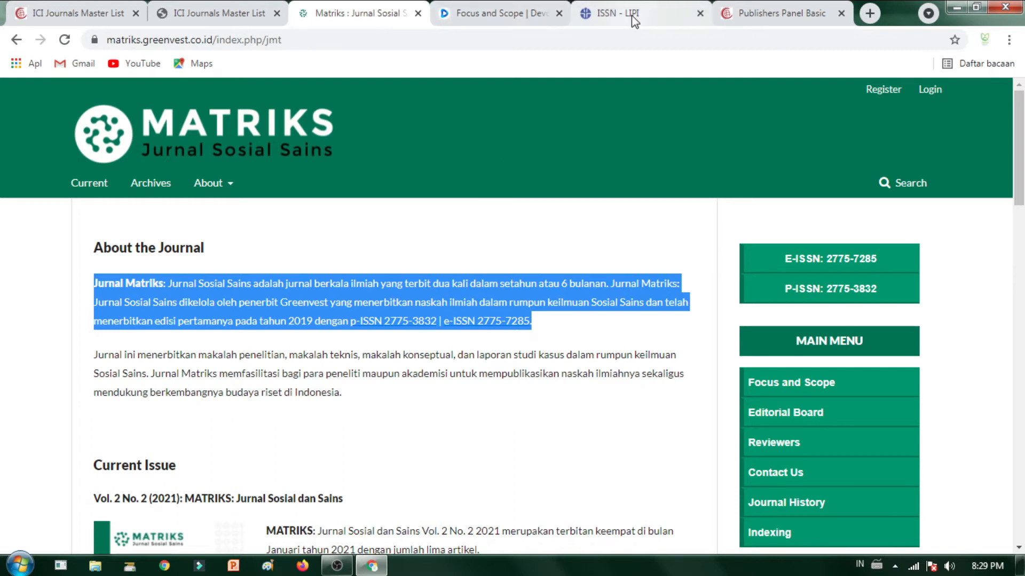
{"action": "left_click", "coordinate": [768, 13]}
{"action": "left_click_drag", "start_coordinate": [402, 365], "coordinate": [458, 353]}
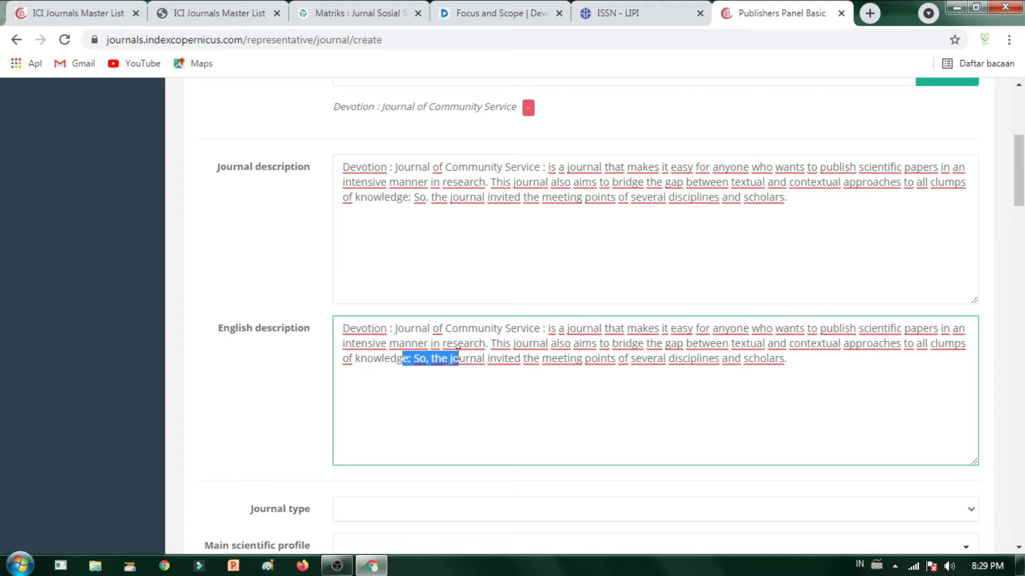
{"action": "left_click", "coordinate": [402, 195]}
{"action": "left_click_drag", "start_coordinate": [664, 358], "coordinate": [516, 342]}
{"action": "left_click", "coordinate": [680, 404]}
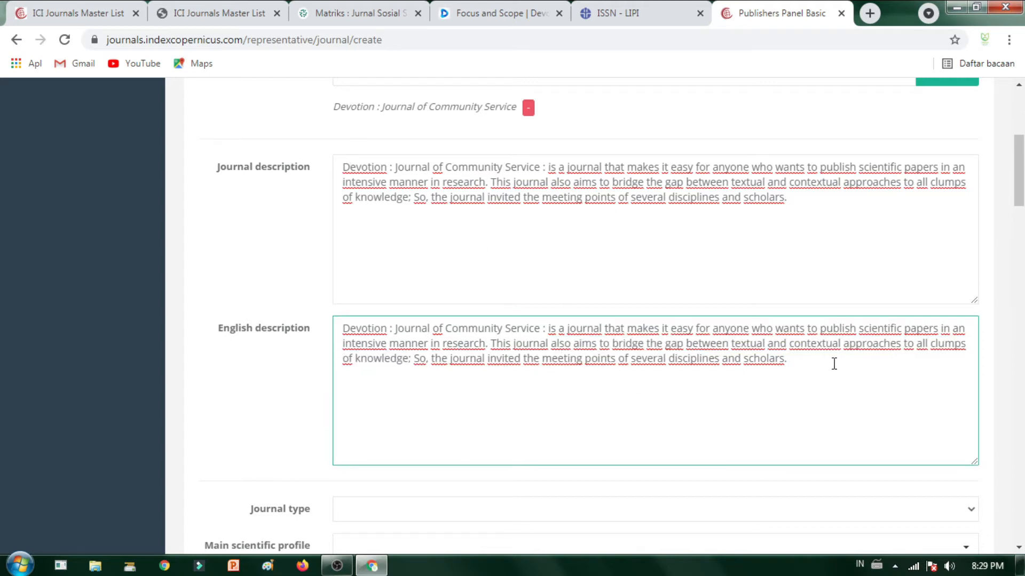
{"action": "scroll", "coordinate": [727, 327], "scroll_direction": "down", "scroll_amount": 4}
{"action": "scroll", "coordinate": [469, 366], "scroll_direction": "up", "scroll_amount": 4}
{"action": "scroll", "coordinate": [465, 363], "scroll_direction": "down", "scroll_amount": 4}
Step: Set the journal type to other and open the Main scientific profile list
{"action": "left_click", "coordinate": [378, 293]}
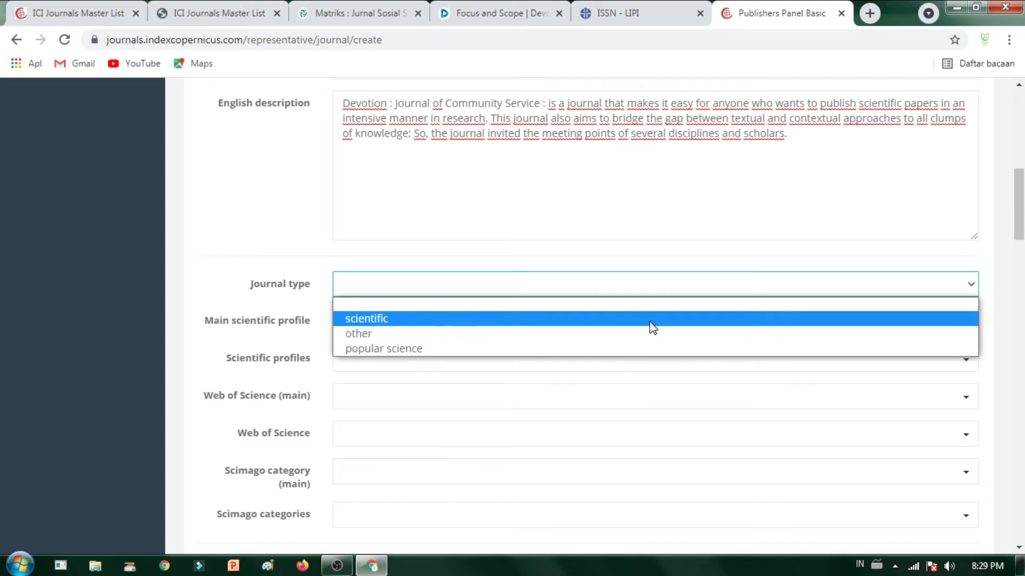
{"action": "left_click", "coordinate": [648, 336]}
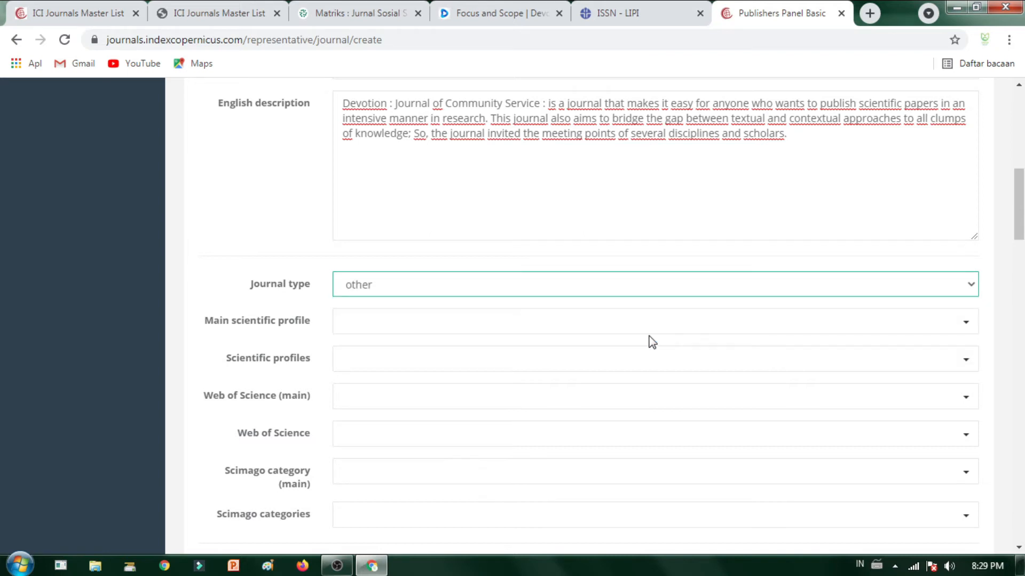
{"action": "left_click", "coordinate": [715, 327]}
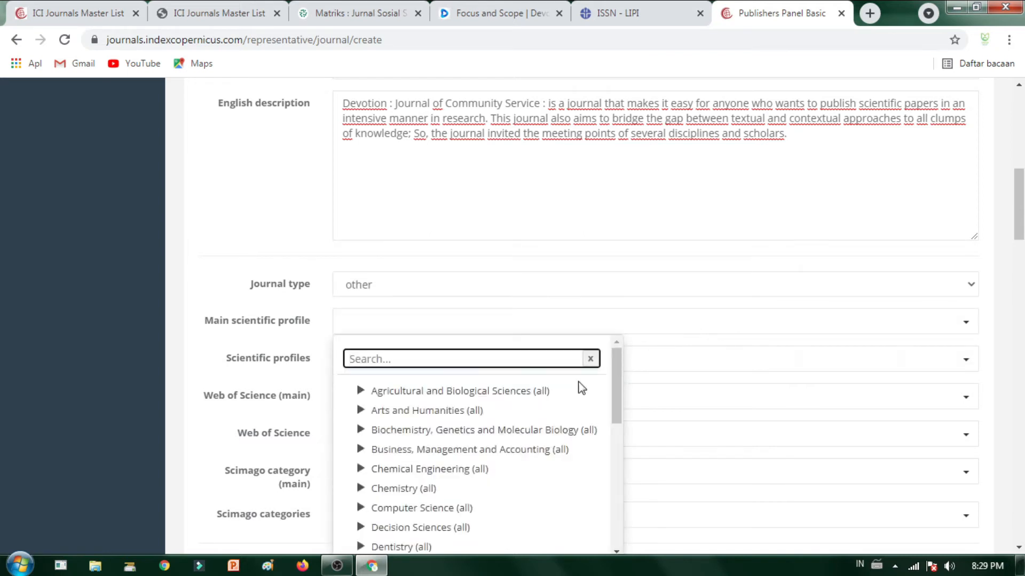
{"action": "scroll", "coordinate": [738, 410], "scroll_direction": "down", "scroll_amount": 3}
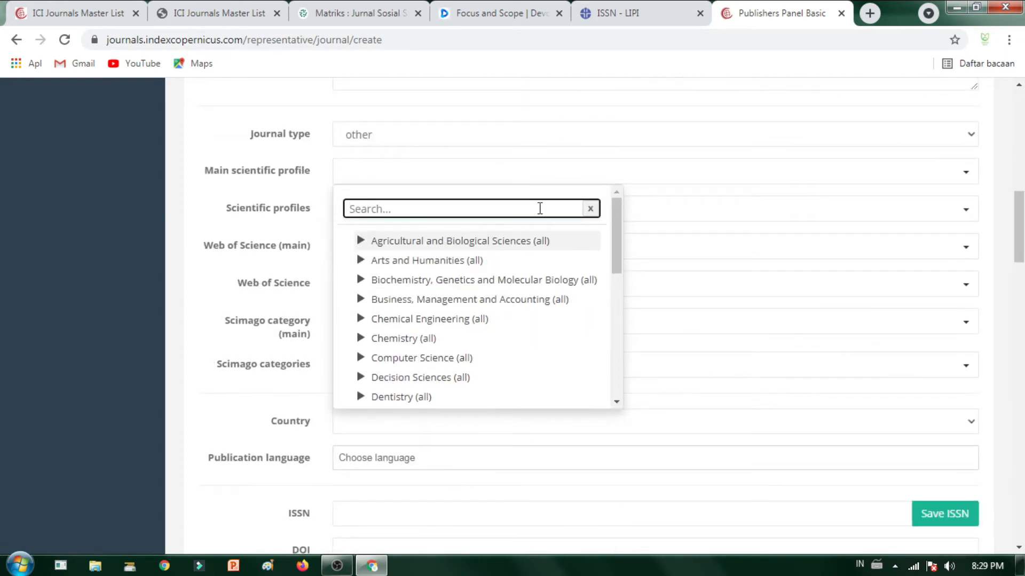
Step: Translate the Devotion journal's Focus and Scope page into Indonesian
{"action": "left_click", "coordinate": [491, 13]}
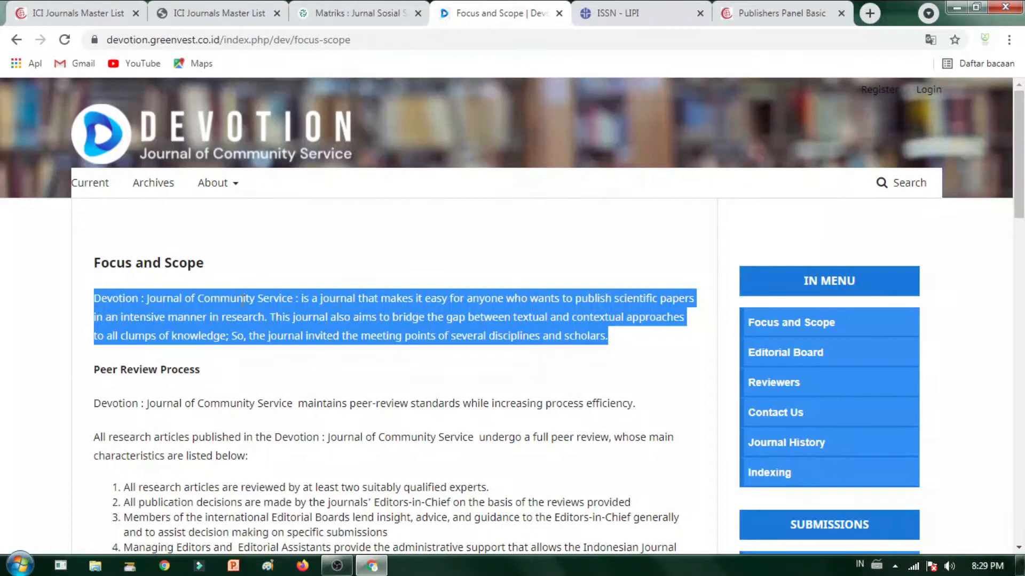
{"action": "left_click", "coordinate": [930, 39]}
{"action": "left_click", "coordinate": [803, 83]}
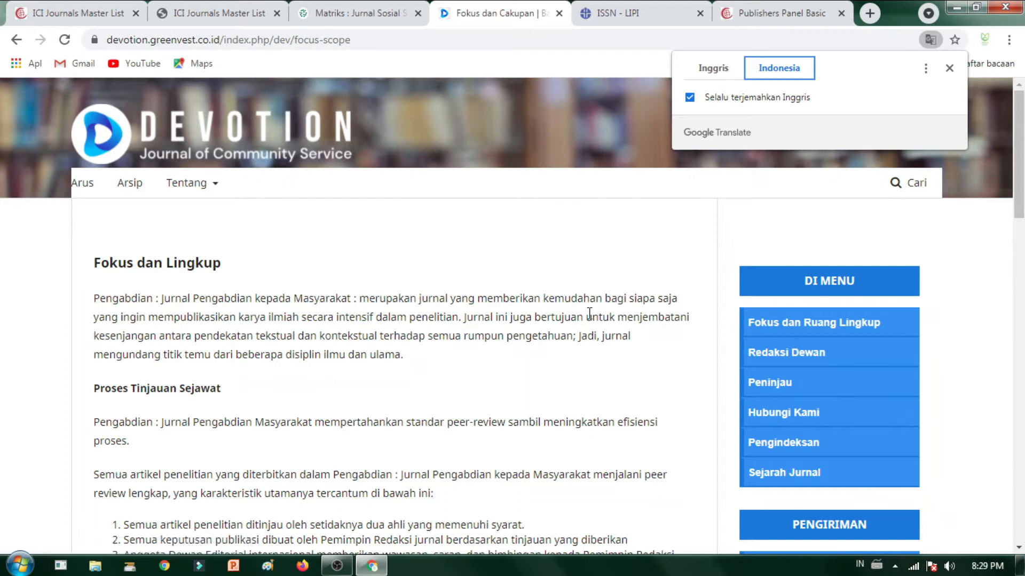
Step: Replace the Main scientific profile search text with 'sosial' and select it, leaving no matches
{"action": "left_click", "coordinate": [789, 14]}
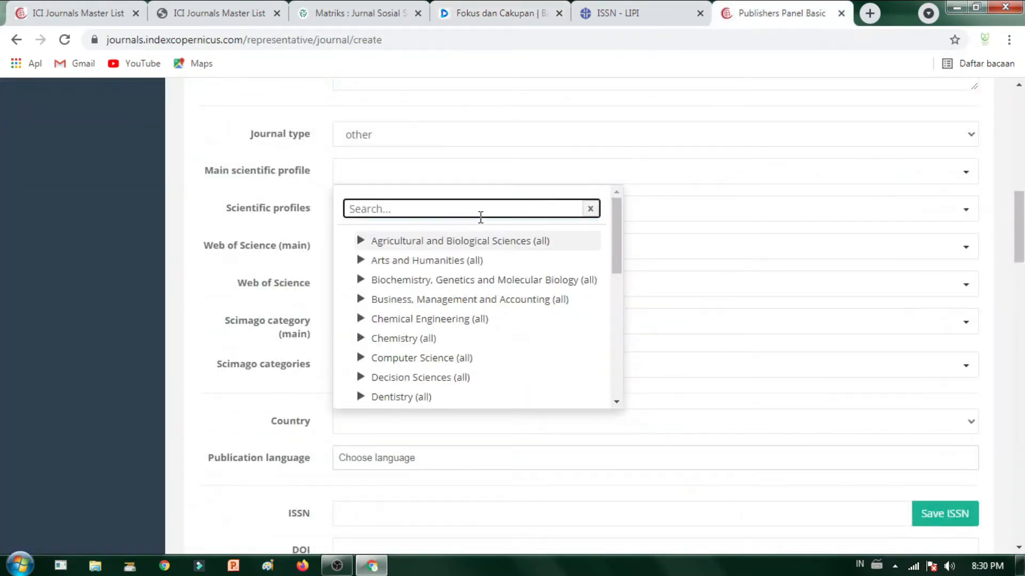
{"action": "type", "text": "scv"}
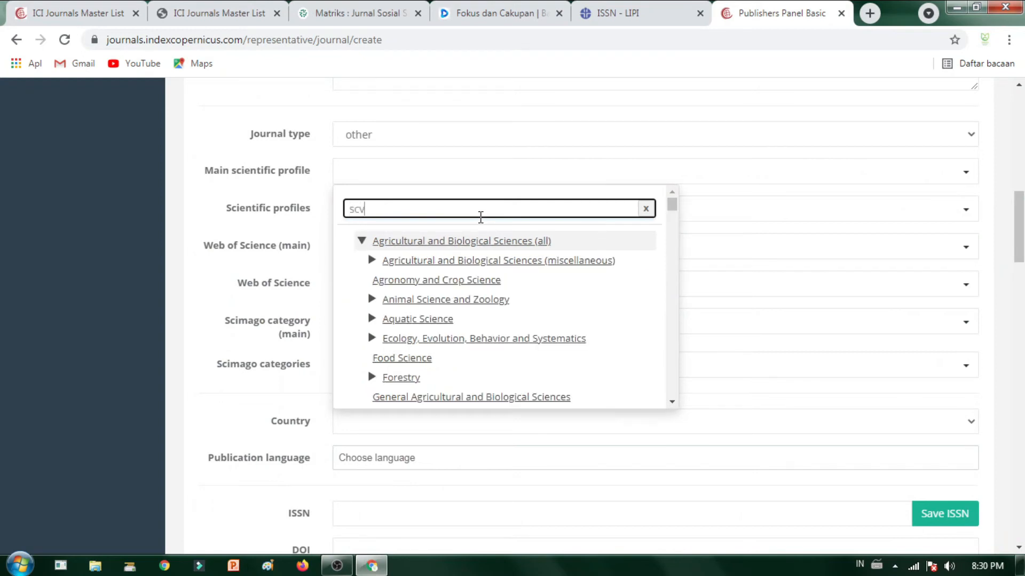
{"action": "type", "text": "iience"}
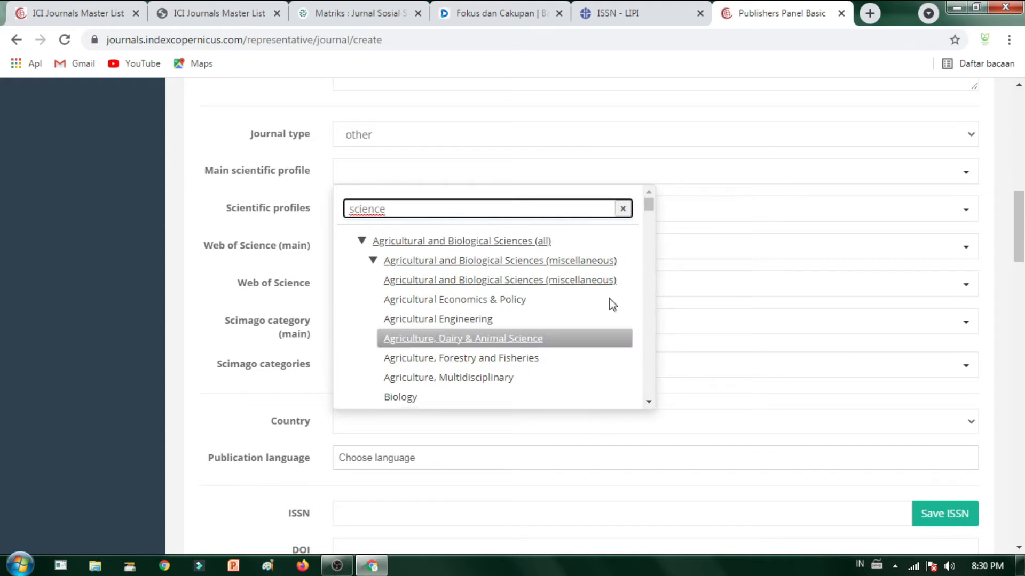
{"action": "double_click", "coordinate": [461, 215]}
{"action": "key", "text": "BackSpace"}
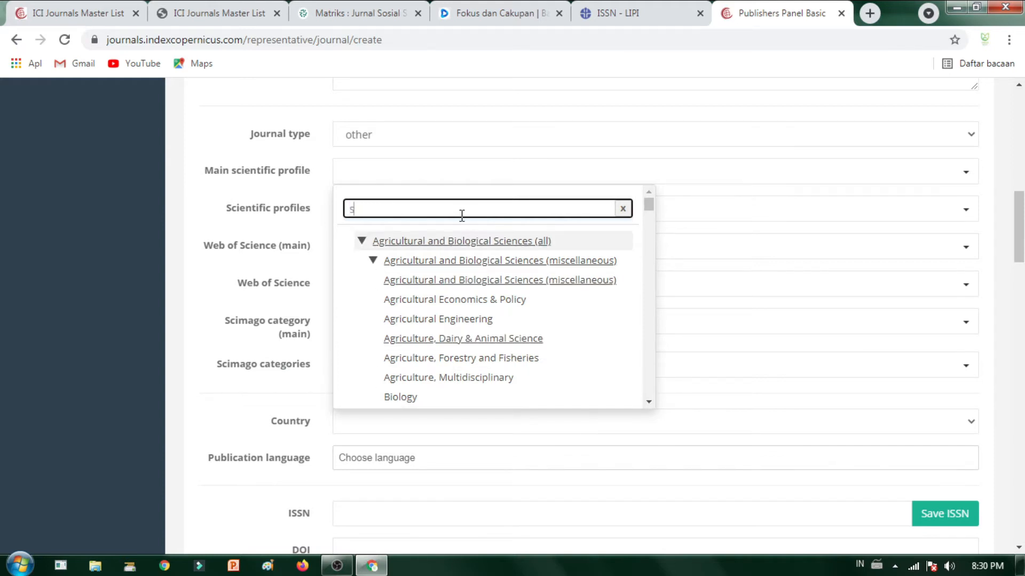
{"action": "type", "text": "sosial"}
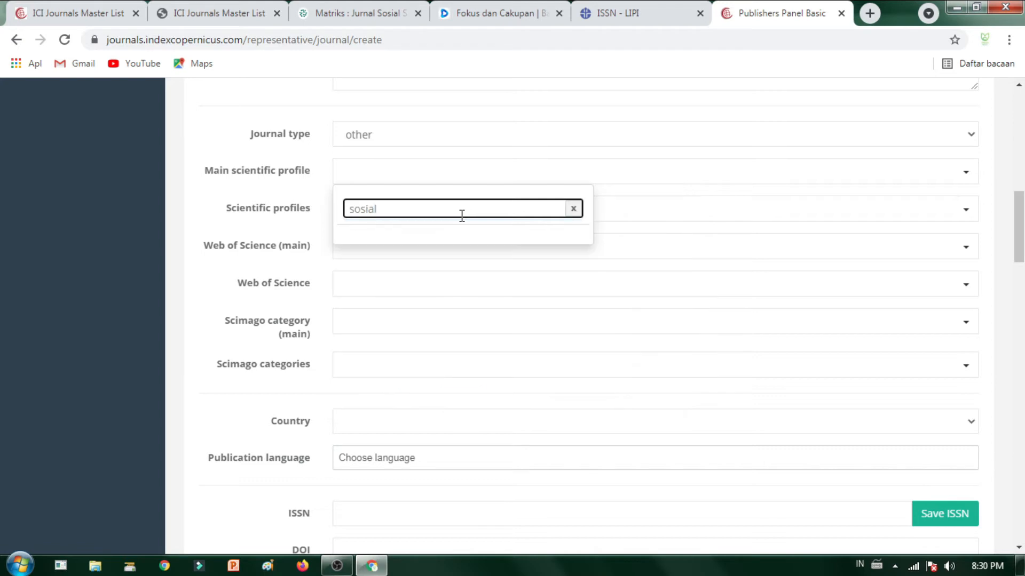
{"action": "double_click", "coordinate": [462, 212]}
{"action": "left_click", "coordinate": [363, 13]}
{"action": "left_click", "coordinate": [245, 14]}
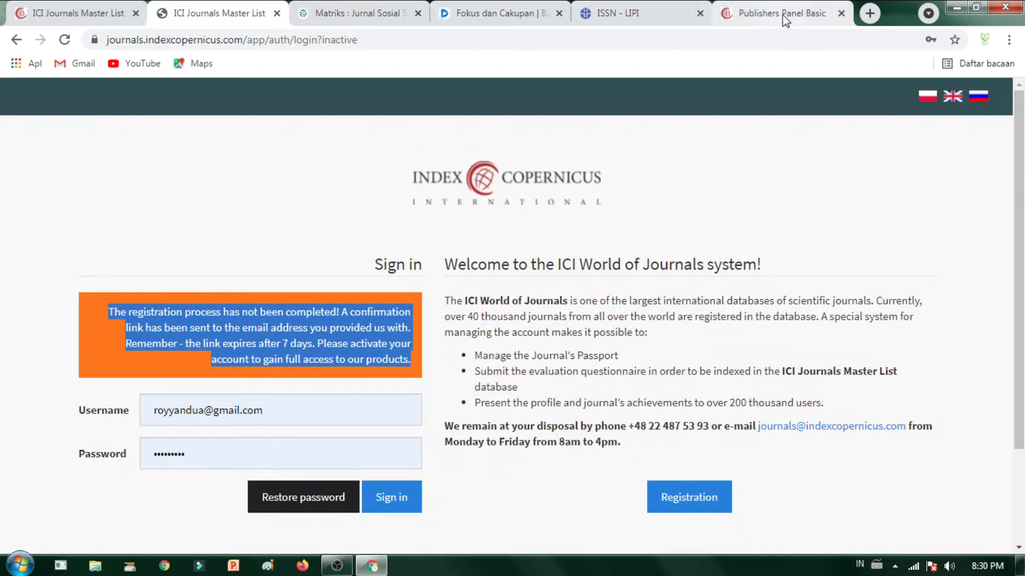
Step: Translate 'sosial' from Indonesian to English in Google Translate and copy the result 'social'
{"action": "left_click", "coordinate": [869, 13]}
{"action": "type", "text": "tr"}
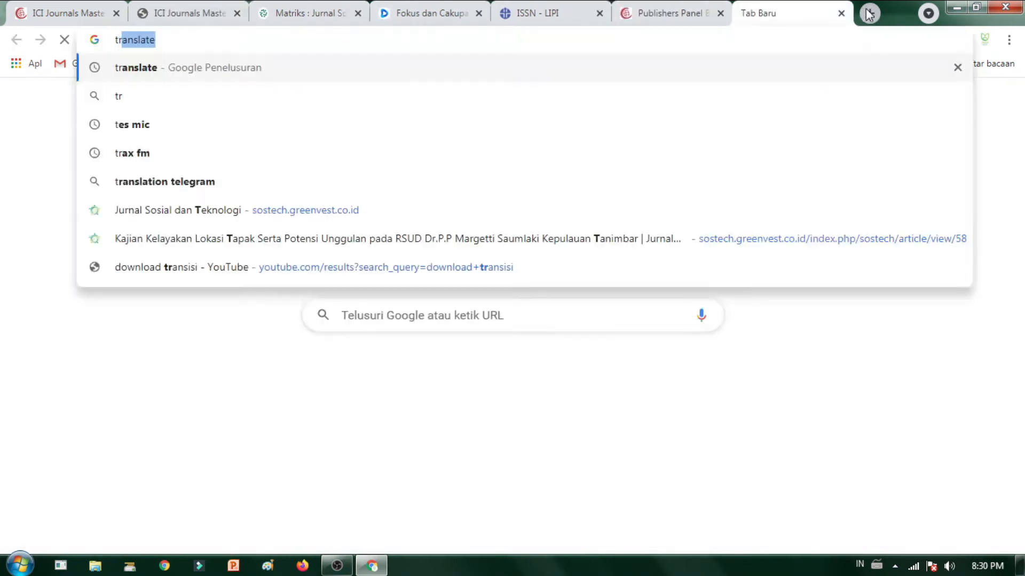
{"action": "key", "text": "Return"}
{"action": "left_click", "coordinate": [236, 275]}
{"action": "type", "text": "sosial"}
{"action": "left_click", "coordinate": [380, 231]}
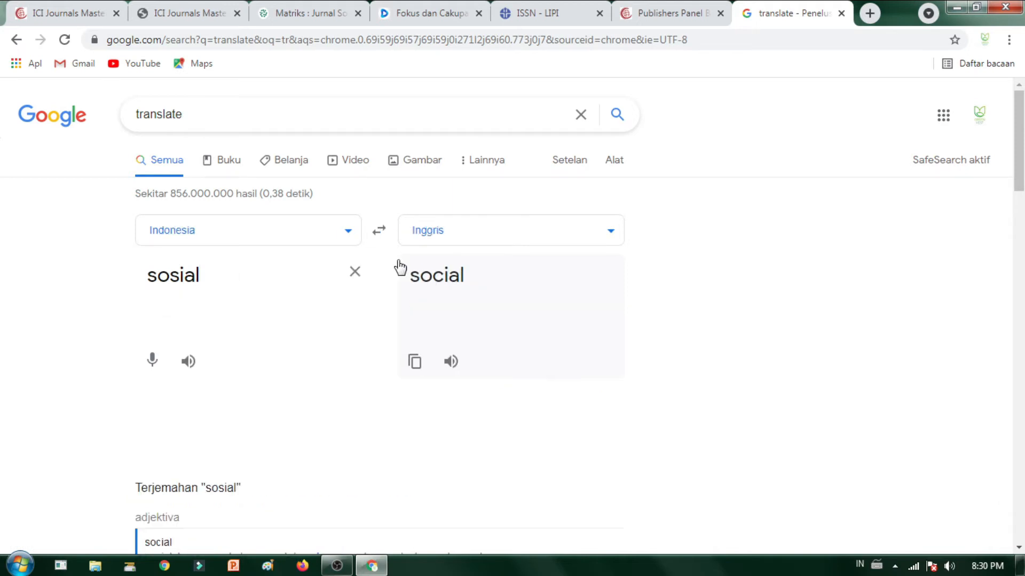
{"action": "left_click", "coordinate": [415, 362]}
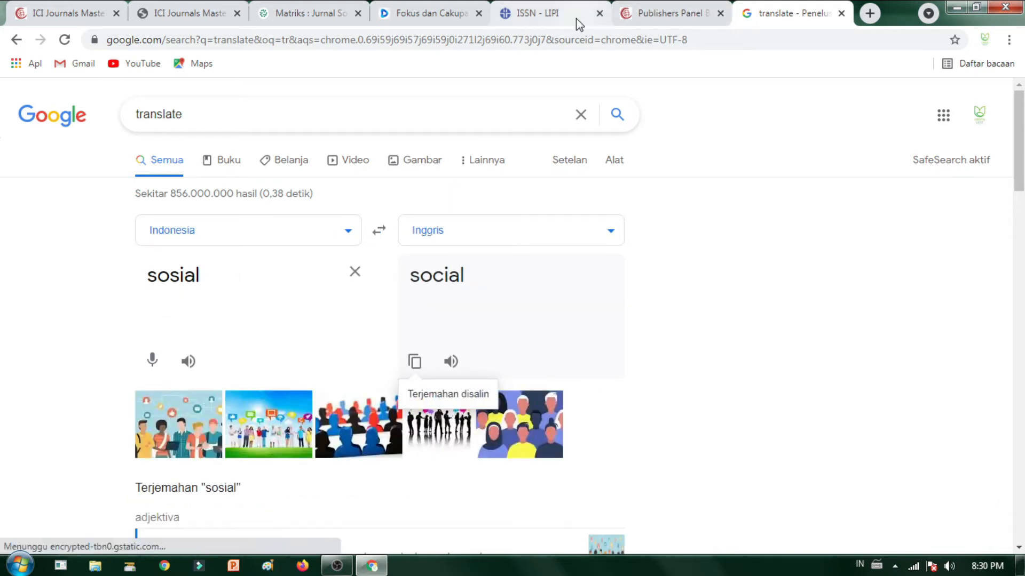
{"action": "left_click", "coordinate": [576, 19]}
{"action": "left_click", "coordinate": [427, 14]}
{"action": "left_click", "coordinate": [667, 13]}
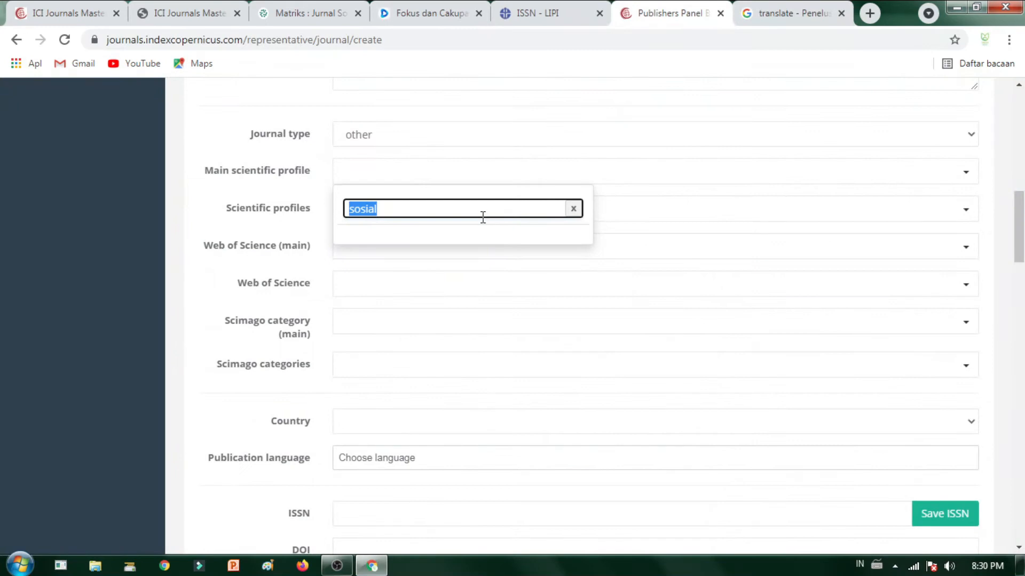
Step: Paste 'social' into the profile search, then expand Law and pick Law as main scientific profile
{"action": "key", "text": "ctrl+v"}
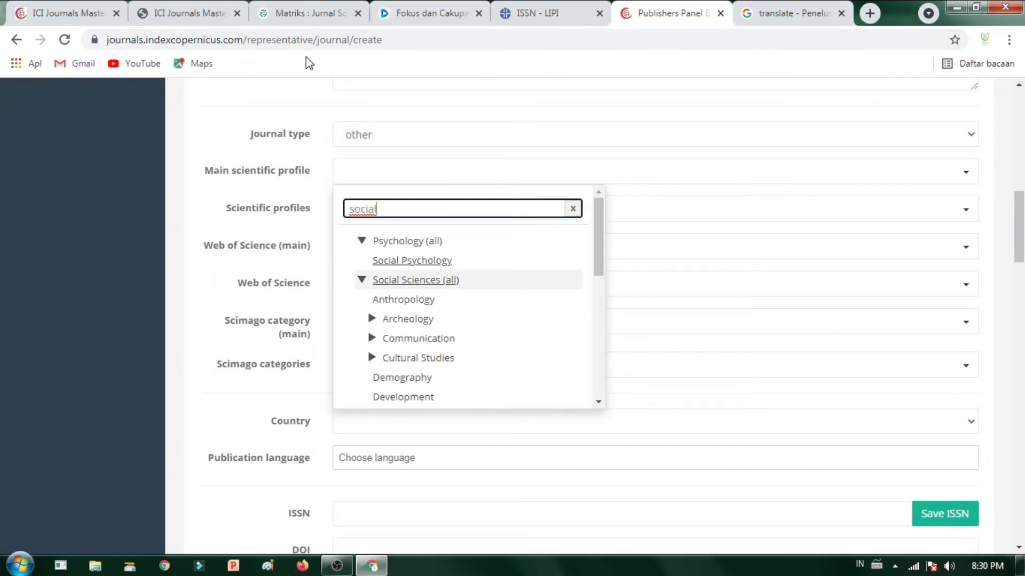
{"action": "left_click", "coordinate": [427, 16]}
{"action": "left_click", "coordinate": [640, 13]}
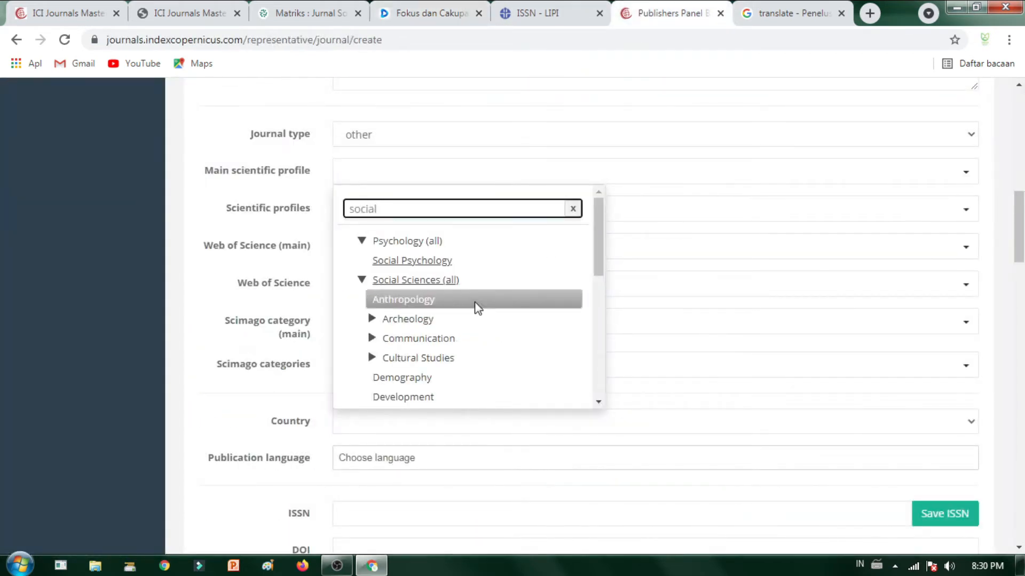
{"action": "scroll", "coordinate": [459, 320], "scroll_direction": "down", "scroll_amount": 3}
{"action": "scroll", "coordinate": [459, 320], "scroll_direction": "down", "scroll_amount": 1}
{"action": "scroll", "coordinate": [453, 354], "scroll_direction": "up", "scroll_amount": 4}
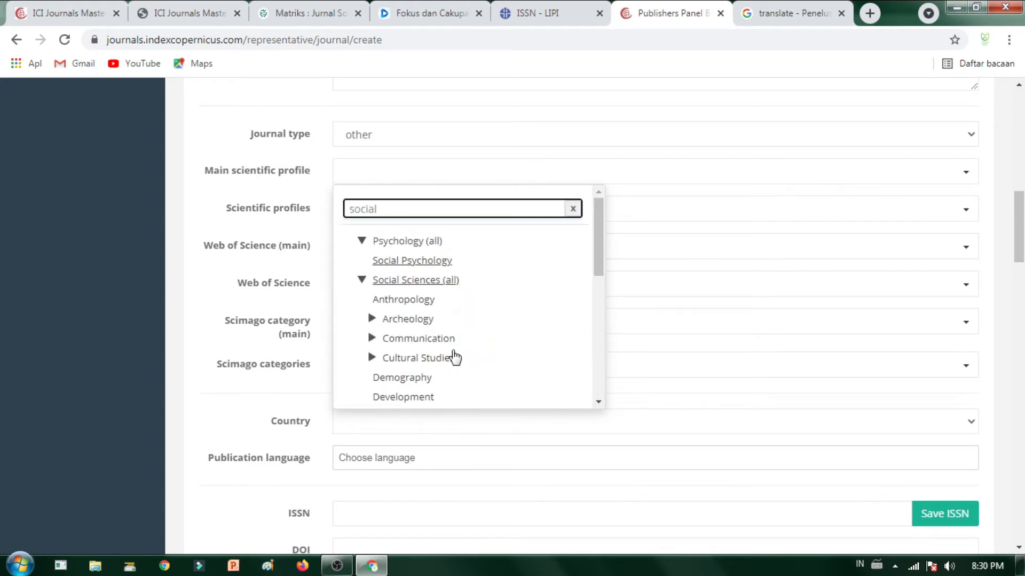
{"action": "scroll", "coordinate": [427, 323], "scroll_direction": "down", "scroll_amount": 7}
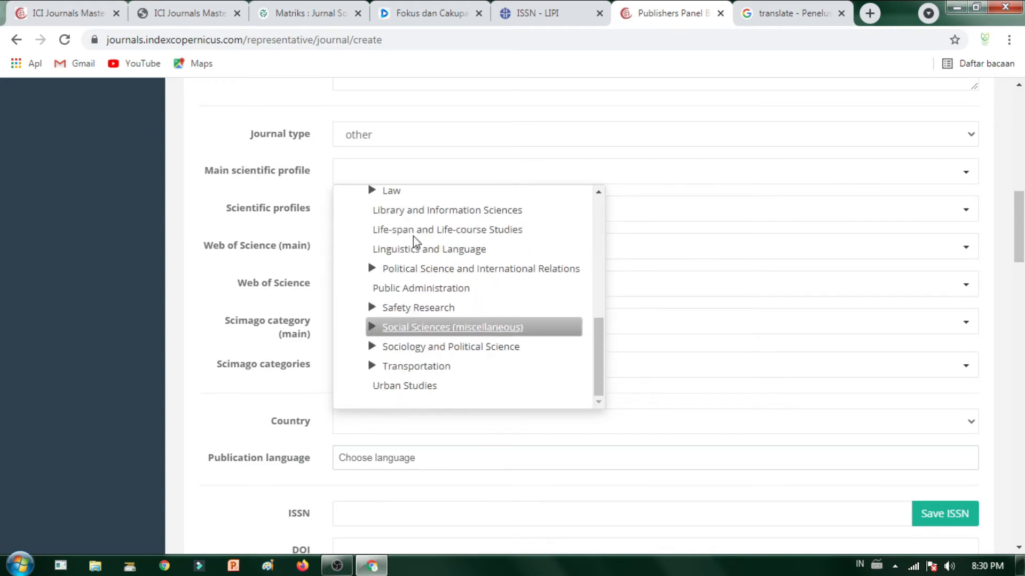
{"action": "left_click", "coordinate": [432, 193]}
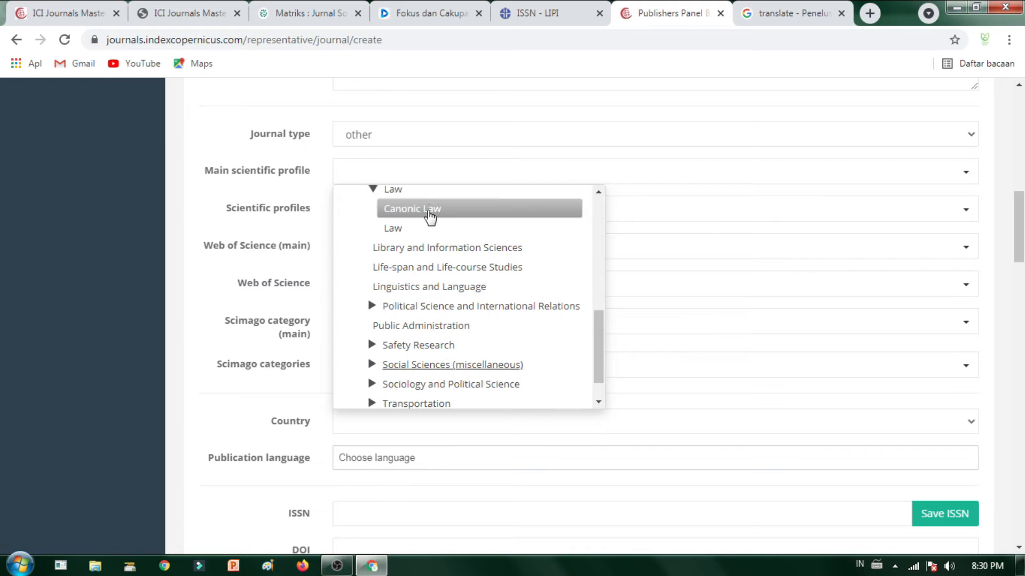
{"action": "left_click", "coordinate": [427, 229]}
{"action": "left_click", "coordinate": [418, 178]}
{"action": "left_click", "coordinate": [418, 177]}
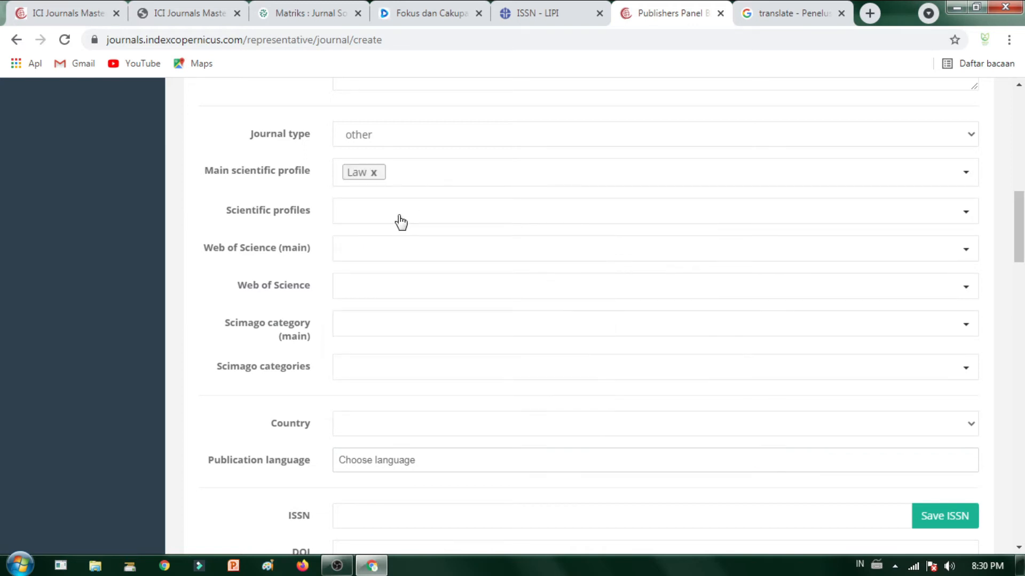
{"action": "scroll", "coordinate": [393, 322], "scroll_direction": "up", "scroll_amount": 1}
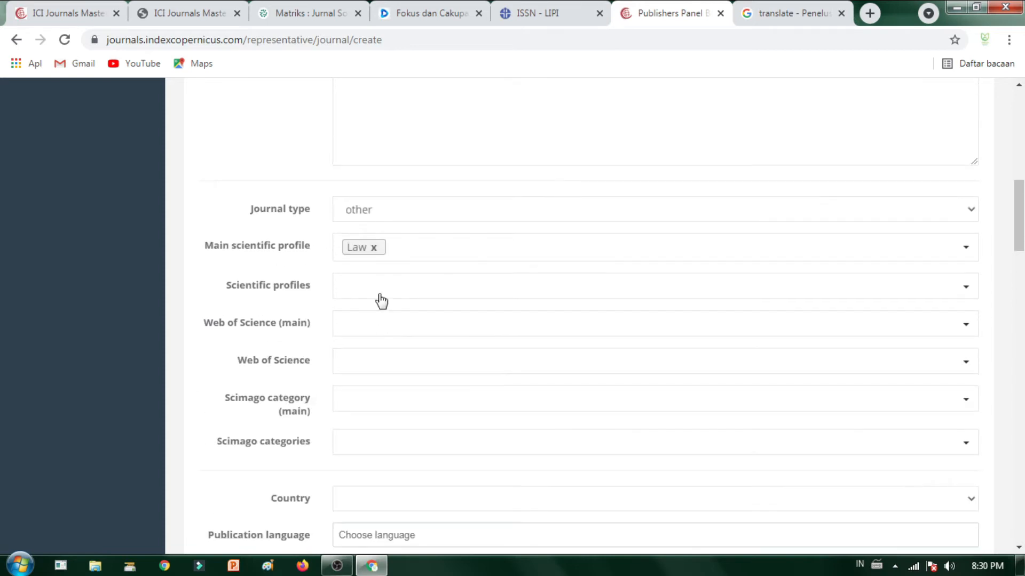
{"action": "left_click", "coordinate": [381, 299]}
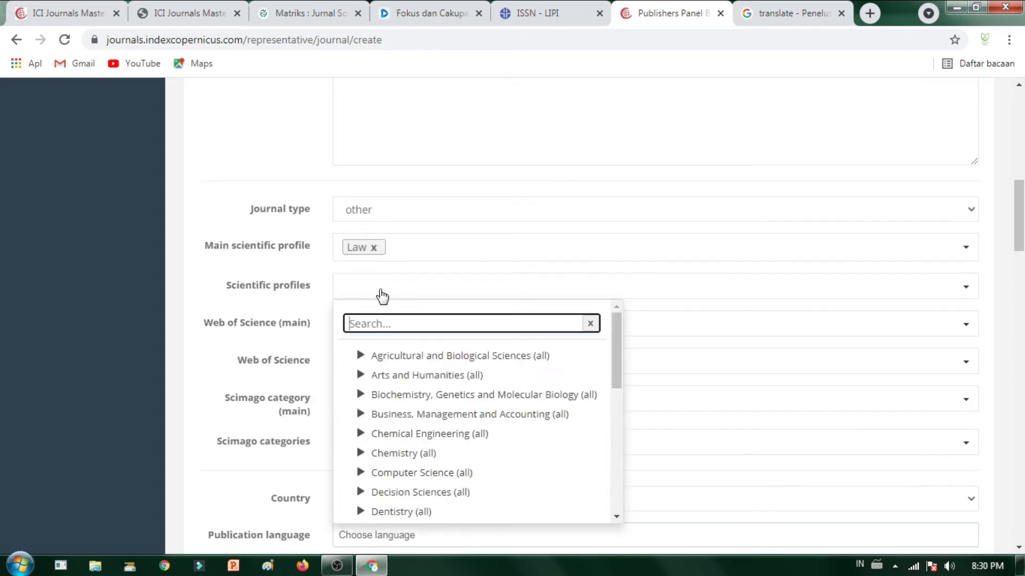
Step: Search scientific profiles for 'social' and add Anthropology as a scientific profile
{"action": "left_click", "coordinate": [453, 297]}
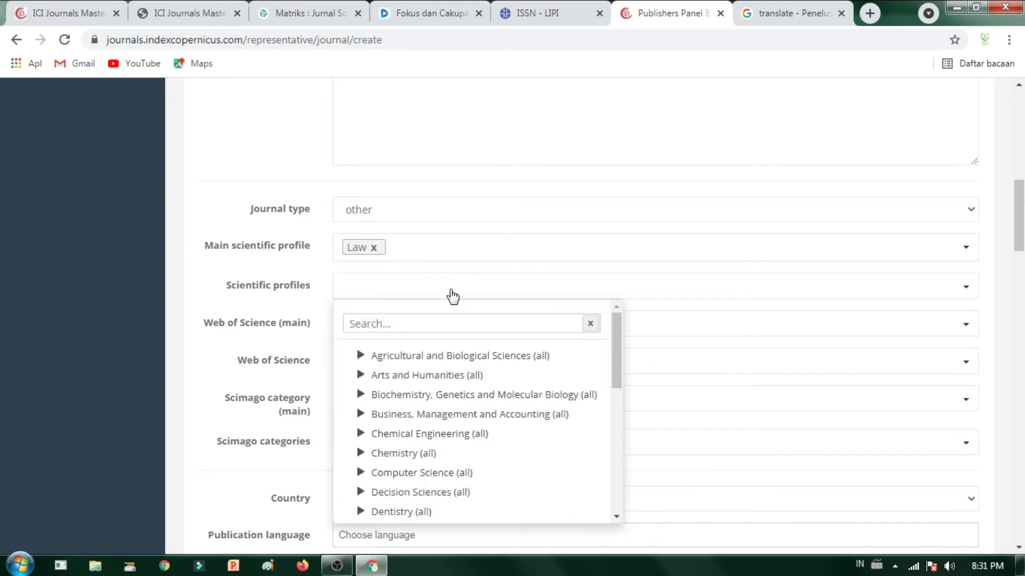
{"action": "left_click", "coordinate": [446, 336]}
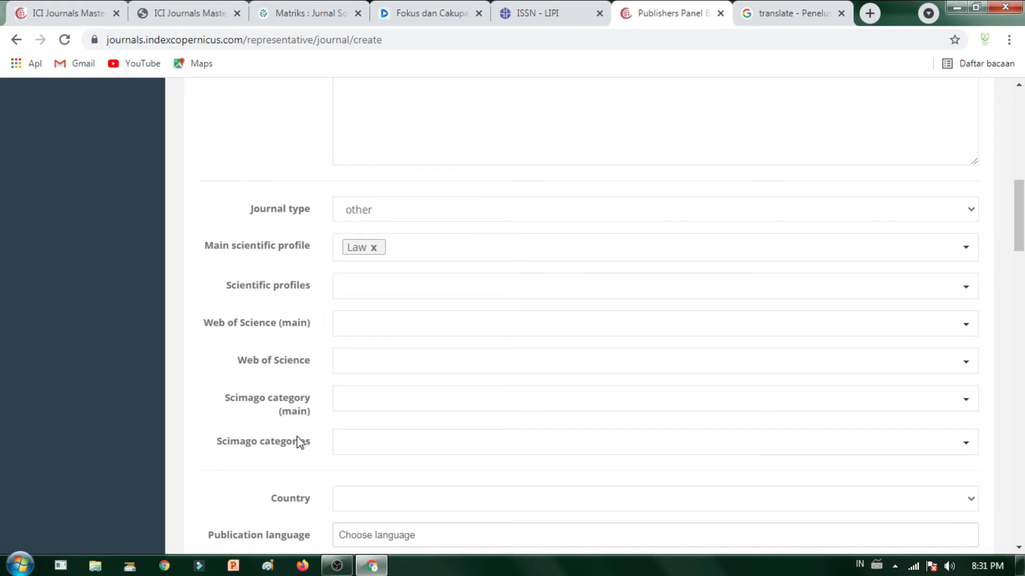
{"action": "left_click", "coordinate": [405, 289]}
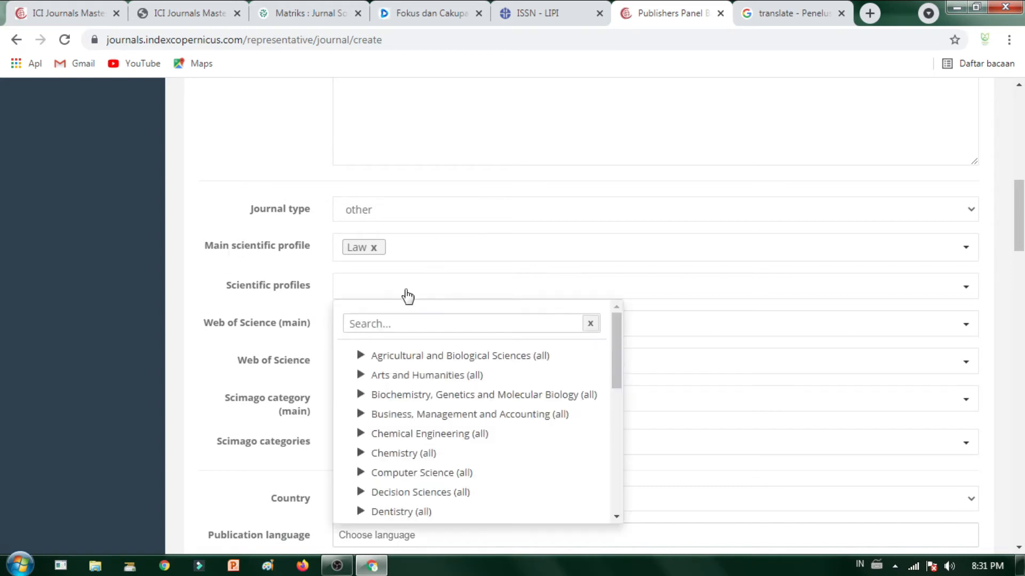
{"action": "left_click", "coordinate": [408, 320]}
{"action": "type", "text": "social"}
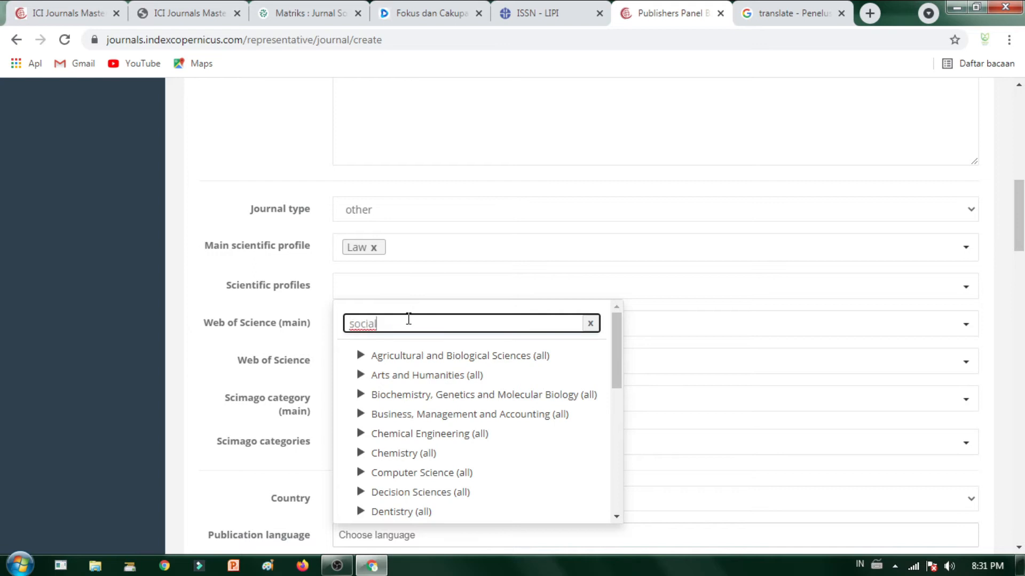
{"action": "left_click", "coordinate": [399, 365]}
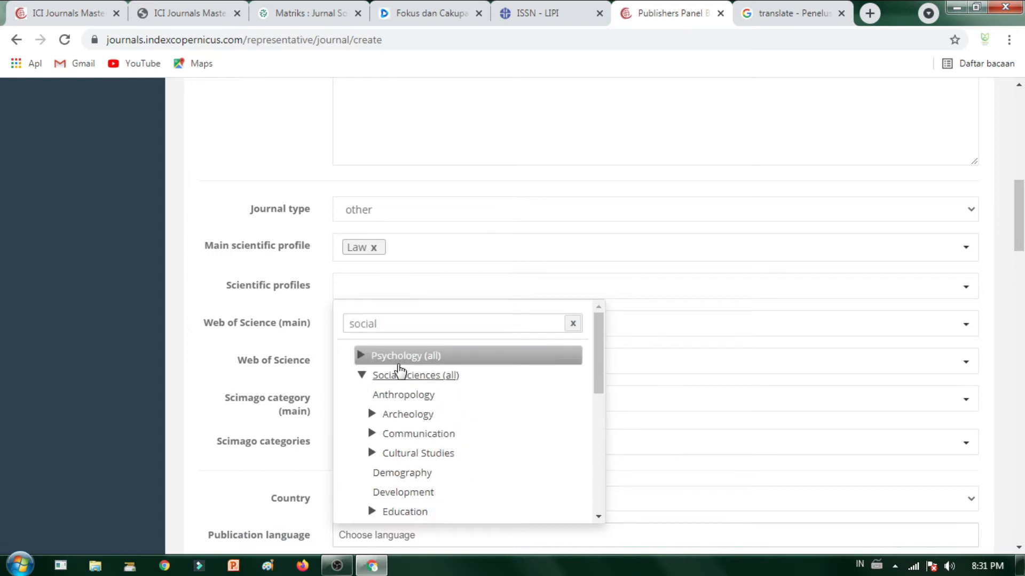
{"action": "left_click", "coordinate": [401, 394]}
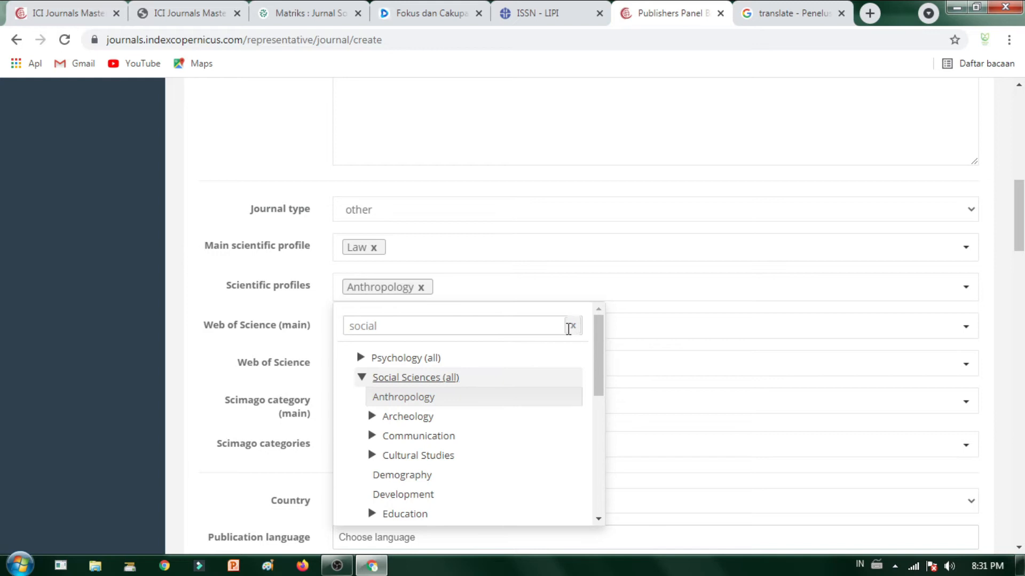
Step: Set Psychology, Social as the Web of Science (main) category
{"action": "left_click", "coordinate": [630, 327]}
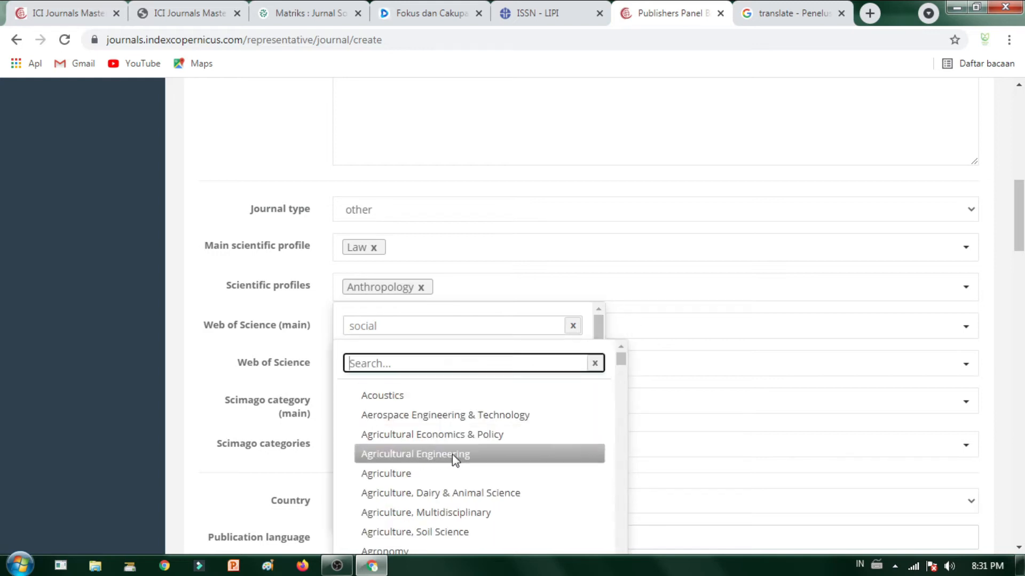
{"action": "key", "text": "ctrl+v"}
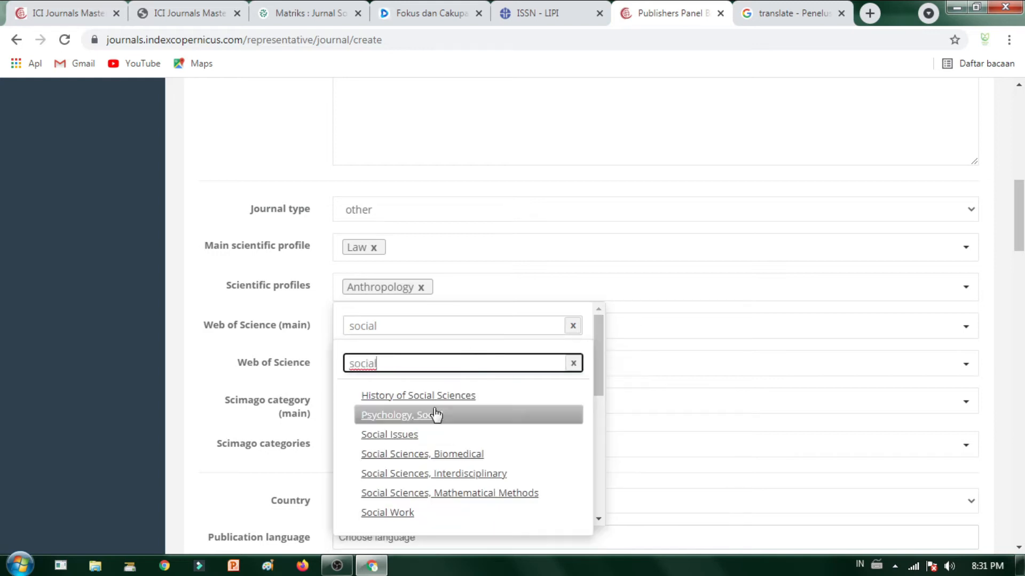
{"action": "left_click", "coordinate": [430, 416]}
{"action": "left_click", "coordinate": [392, 332]}
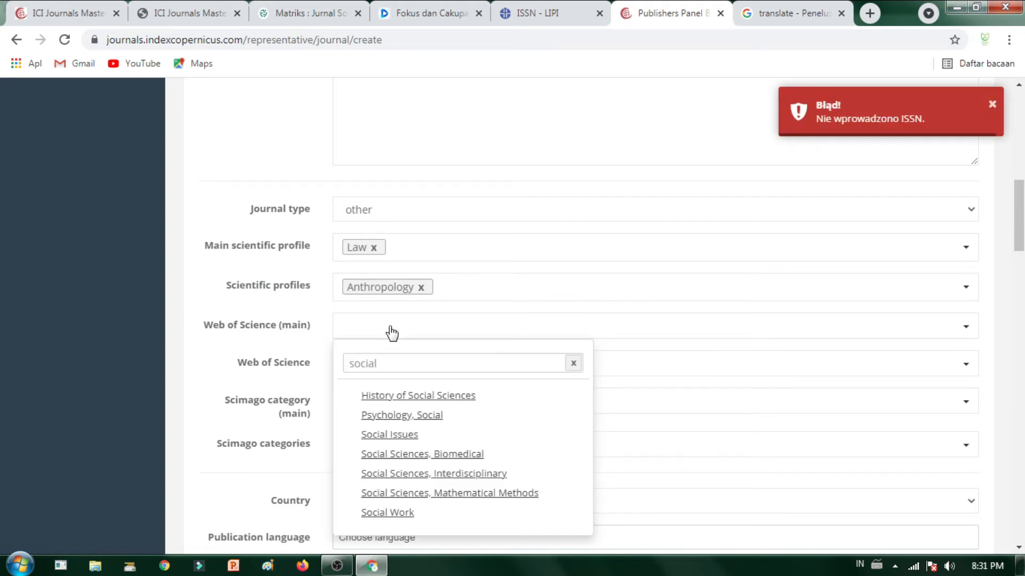
{"action": "left_click", "coordinate": [389, 361]}
{"action": "left_click", "coordinate": [437, 415]}
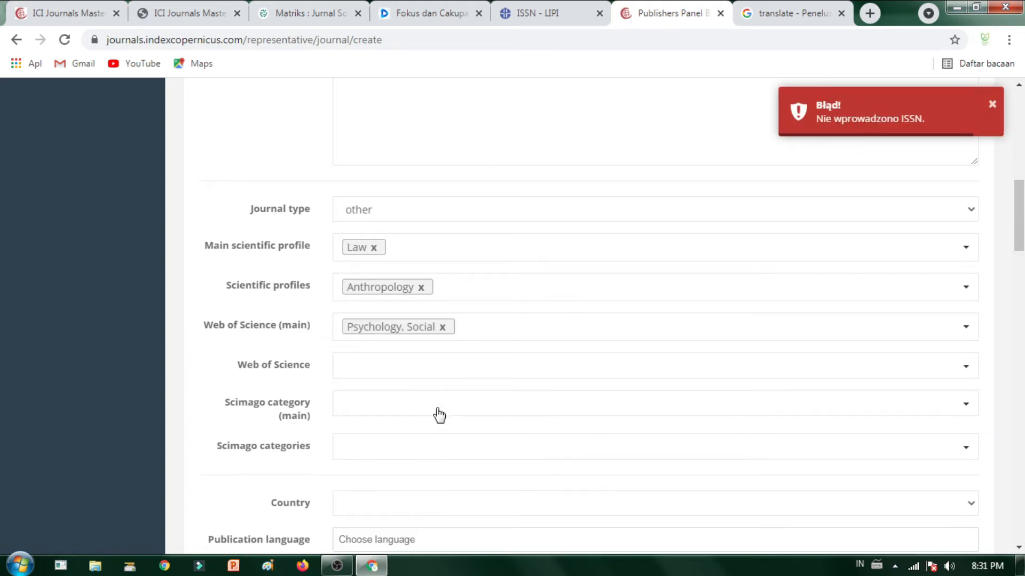
{"action": "scroll", "coordinate": [414, 404], "scroll_direction": "down", "scroll_amount": 2}
Step: Add History of Social Sciences and Social Issues as Web of Science categories
{"action": "left_click", "coordinate": [415, 291]}
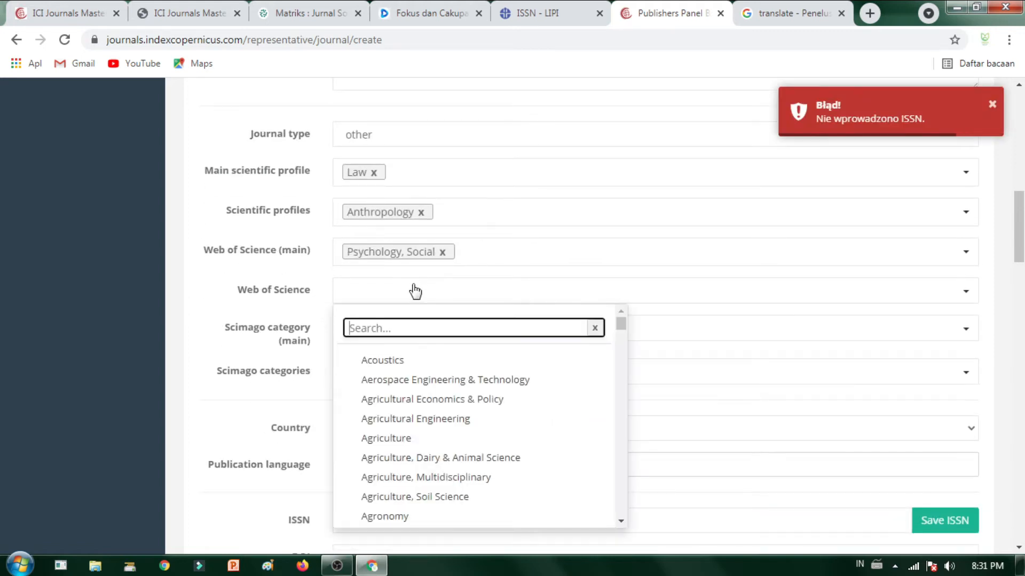
{"action": "type", "text": "social"}
{"action": "left_click", "coordinate": [415, 360]}
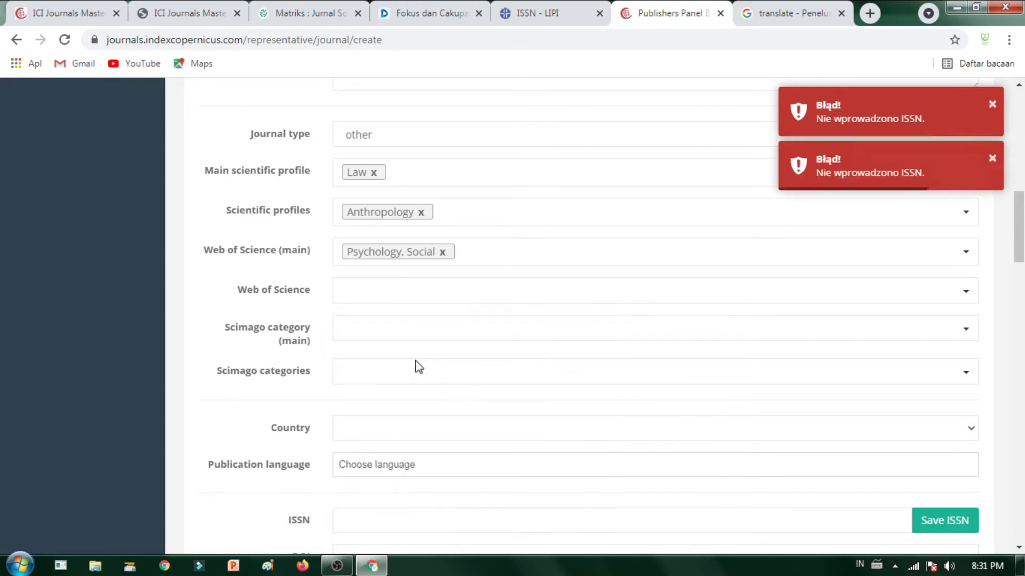
{"action": "left_click", "coordinate": [398, 291]}
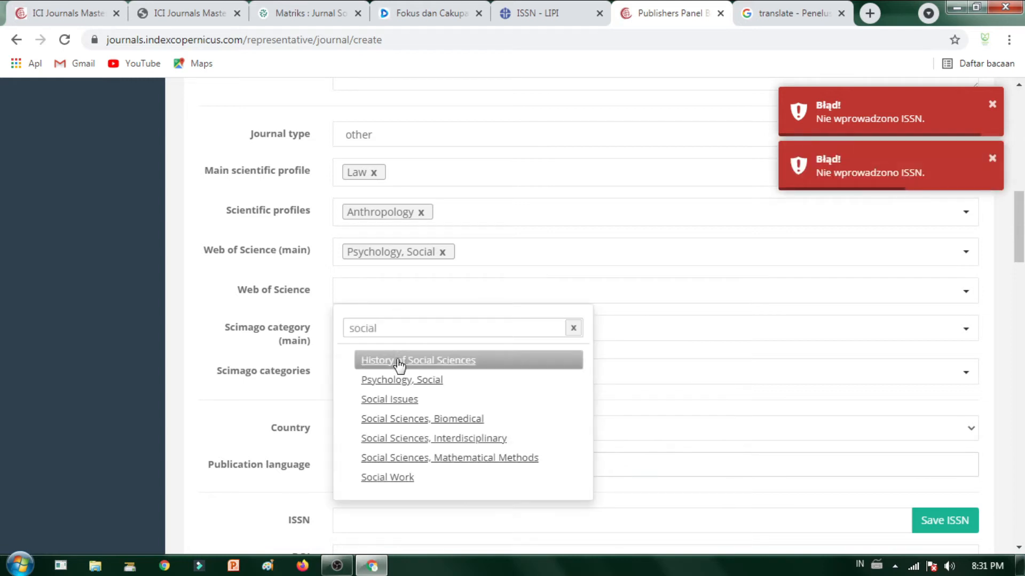
{"action": "left_click", "coordinate": [401, 399]}
{"action": "scroll", "coordinate": [401, 384], "scroll_direction": "down", "scroll_amount": 3}
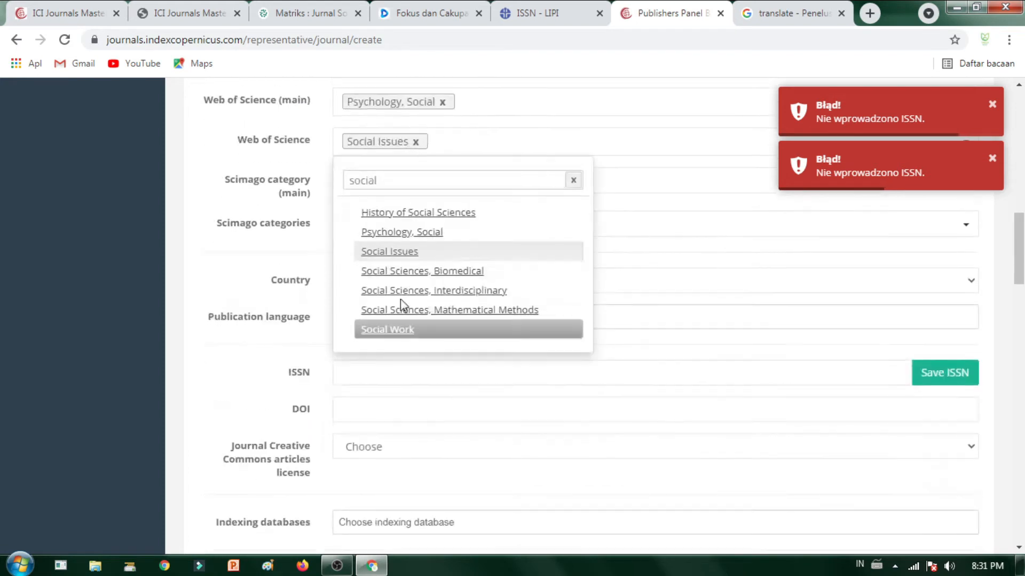
{"action": "left_click", "coordinate": [601, 192]}
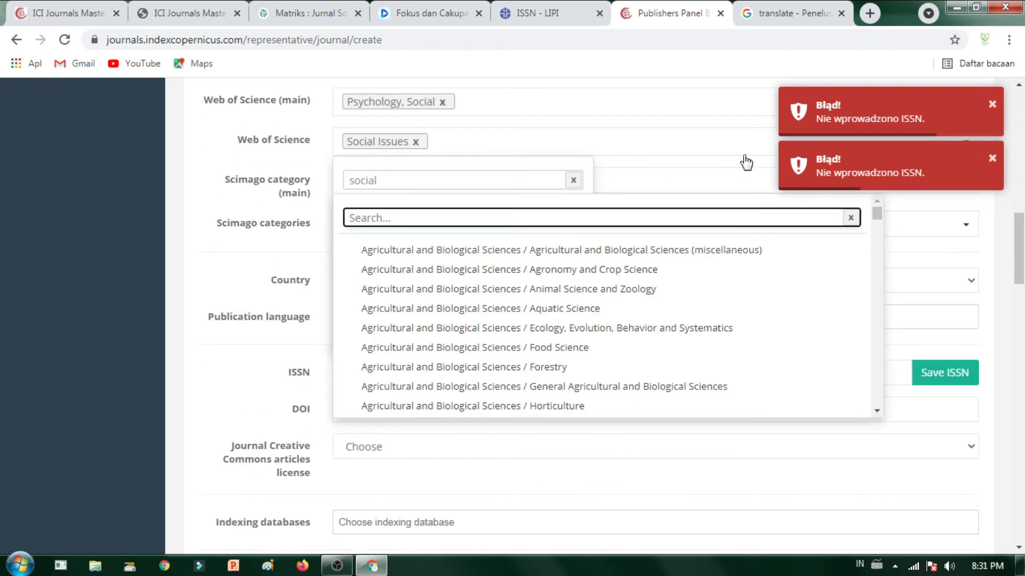
{"action": "scroll", "coordinate": [466, 254], "scroll_direction": "up", "scroll_amount": 10}
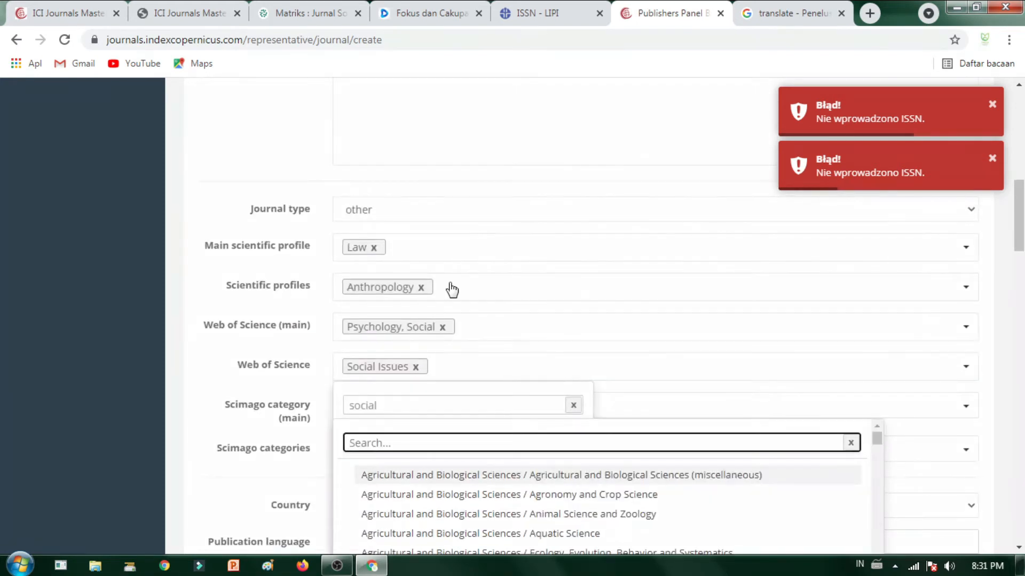
{"action": "scroll", "coordinate": [442, 324], "scroll_direction": "up", "scroll_amount": 6}
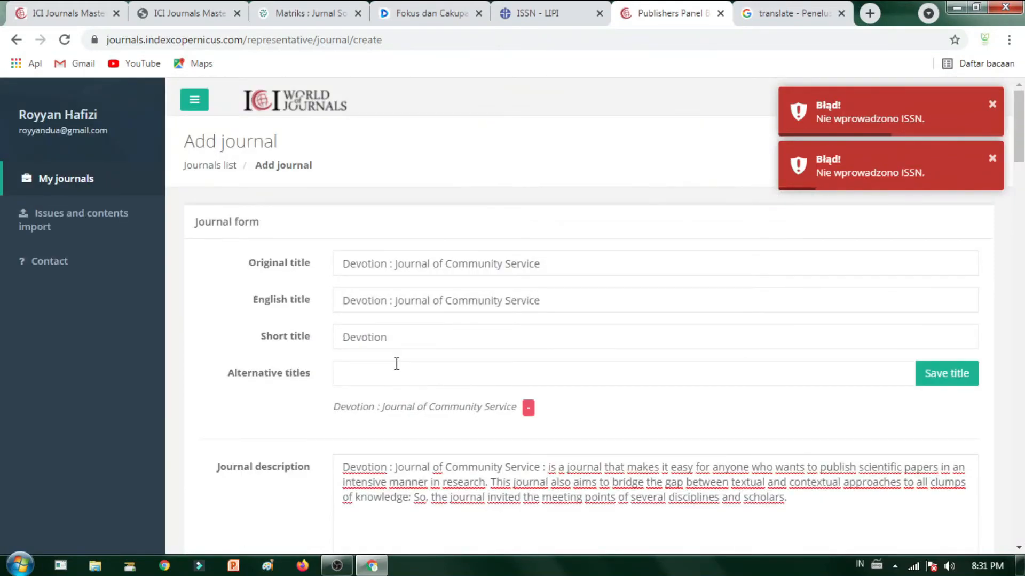
Step: Filter by 'social' and choose Social Sciences / E-learning as the main Scimago category
{"action": "scroll", "coordinate": [398, 363], "scroll_direction": "down", "scroll_amount": 14}
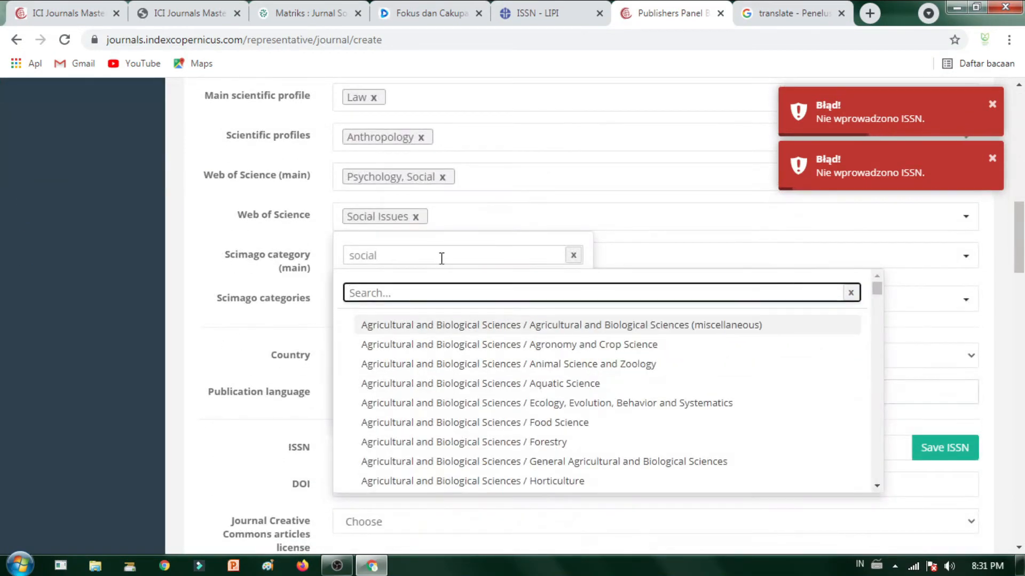
{"action": "type", "text": "social"}
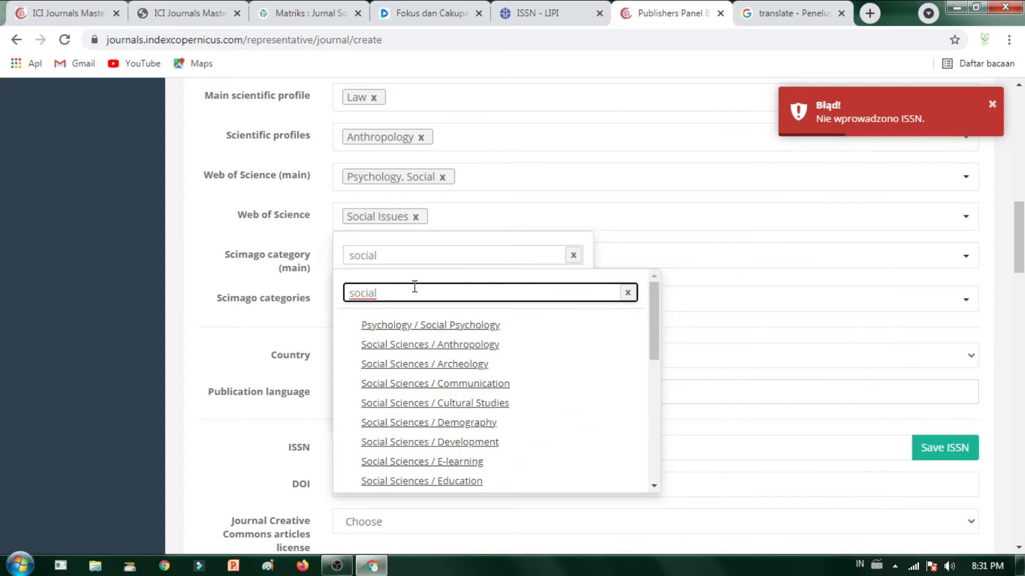
{"action": "left_click", "coordinate": [407, 320]}
{"action": "left_click", "coordinate": [409, 267]}
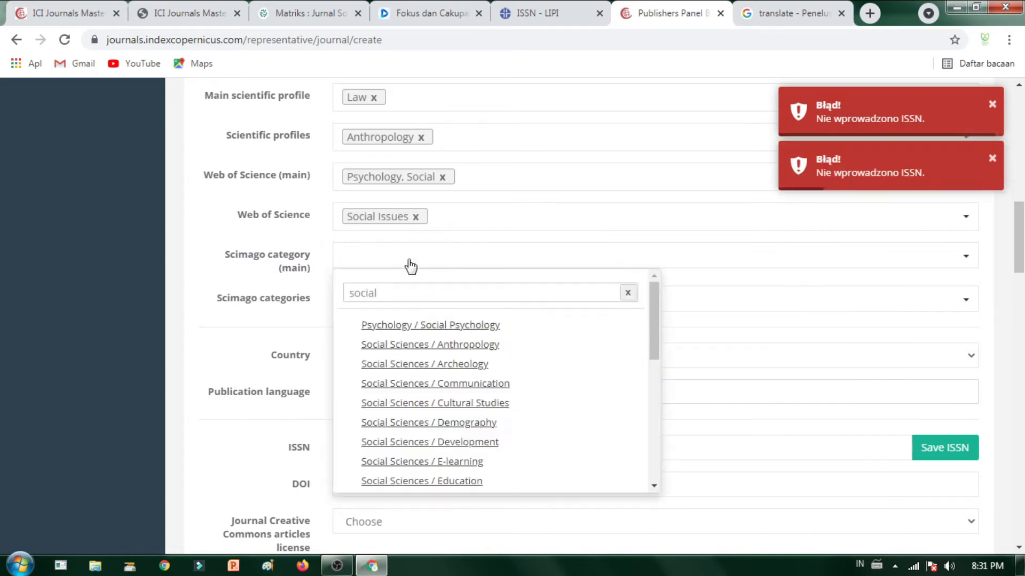
{"action": "left_click", "coordinate": [439, 462]}
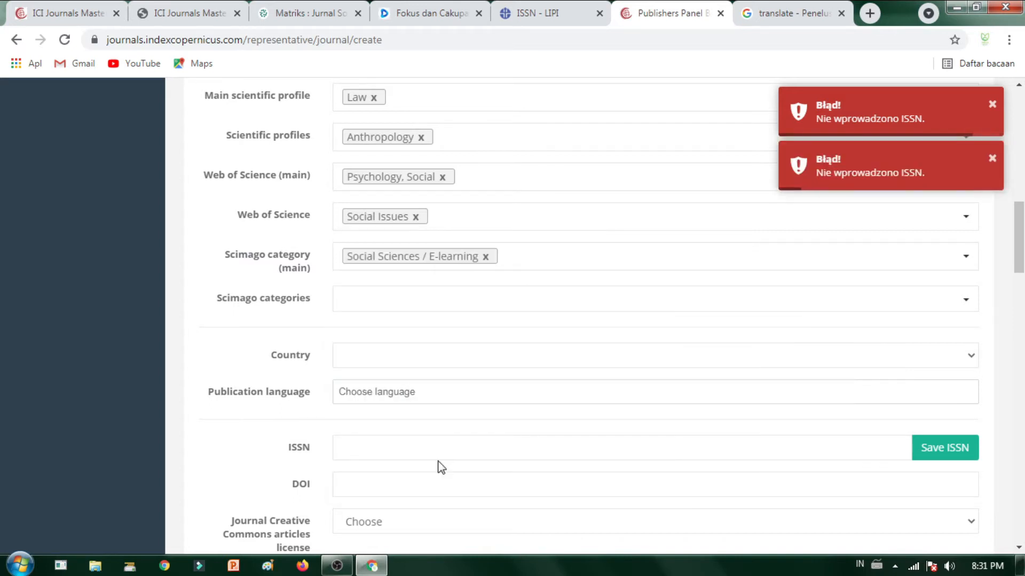
Step: Add Social Sciences / Education under Scimago categories
{"action": "left_click", "coordinate": [434, 302]}
{"action": "type", "text": "social"}
{"action": "left_click", "coordinate": [460, 525]}
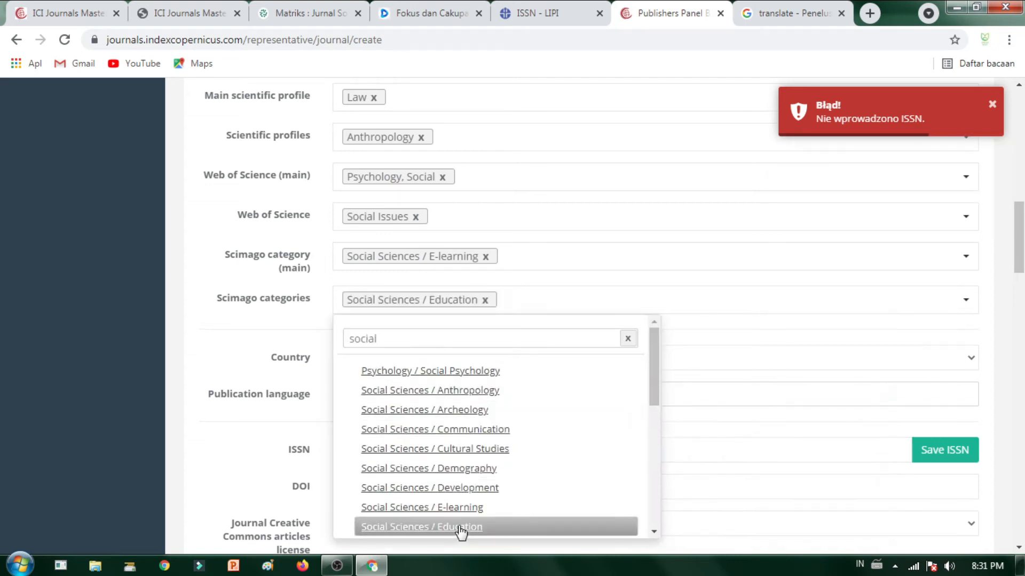
{"action": "left_click", "coordinate": [714, 341]}
{"action": "left_click", "coordinate": [486, 362]}
{"action": "scroll", "coordinate": [457, 303], "scroll_direction": "down", "scroll_amount": 2}
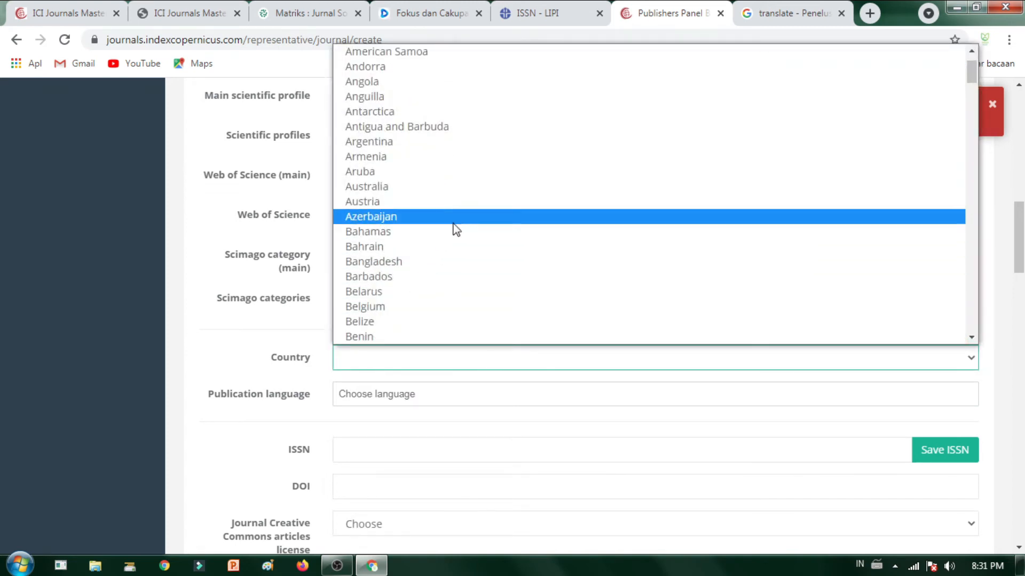
Step: Set the journal's Country to Indonesia
{"action": "key", "text": "i"}
{"action": "key", "text": "Down"}
{"action": "key", "text": "Up"}
{"action": "key", "text": "Down"}
{"action": "key", "text": "Down"}
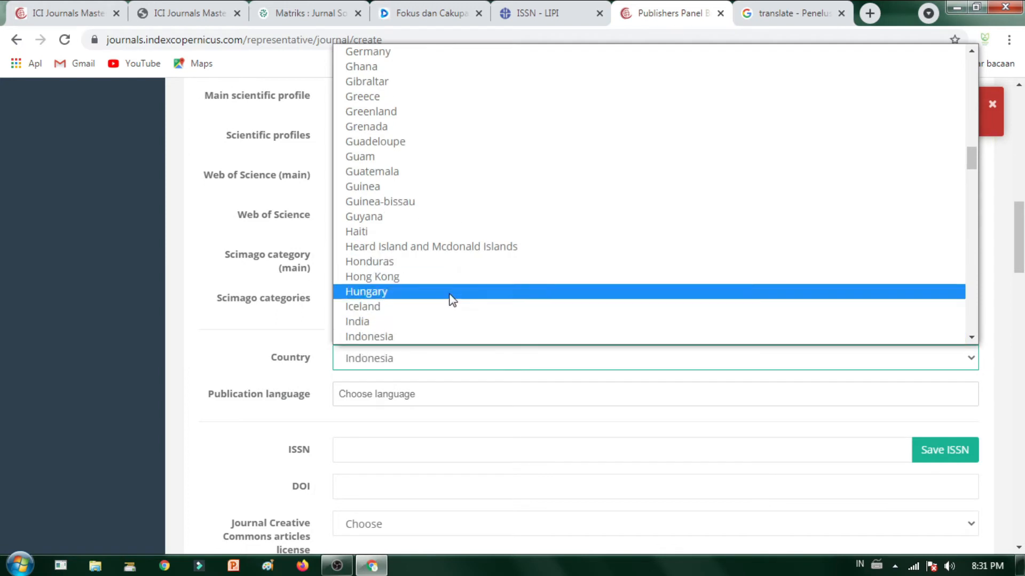
{"action": "left_click", "coordinate": [446, 337]}
{"action": "scroll", "coordinate": [587, 392], "scroll_direction": "down", "scroll_amount": 3}
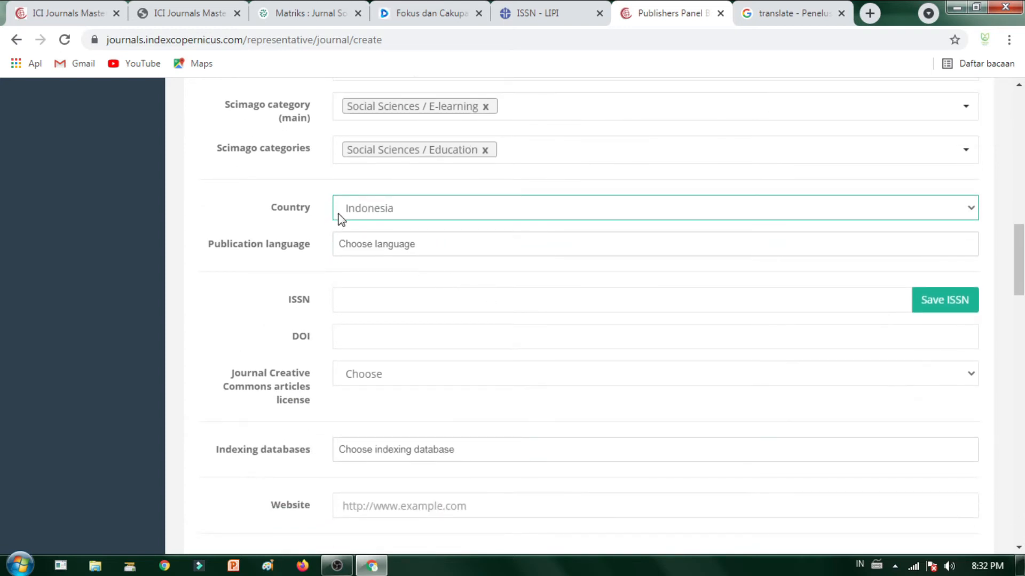
Step: Try entering 'E' and 'ingg' as Publication language, finding no matching language
{"action": "left_click", "coordinate": [461, 242]}
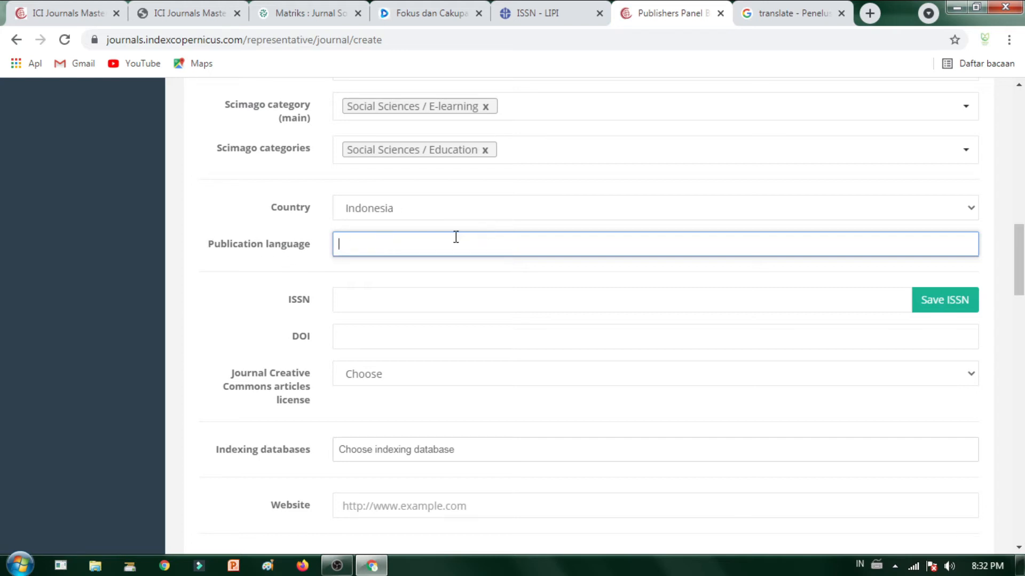
{"action": "type", "text": "English"}
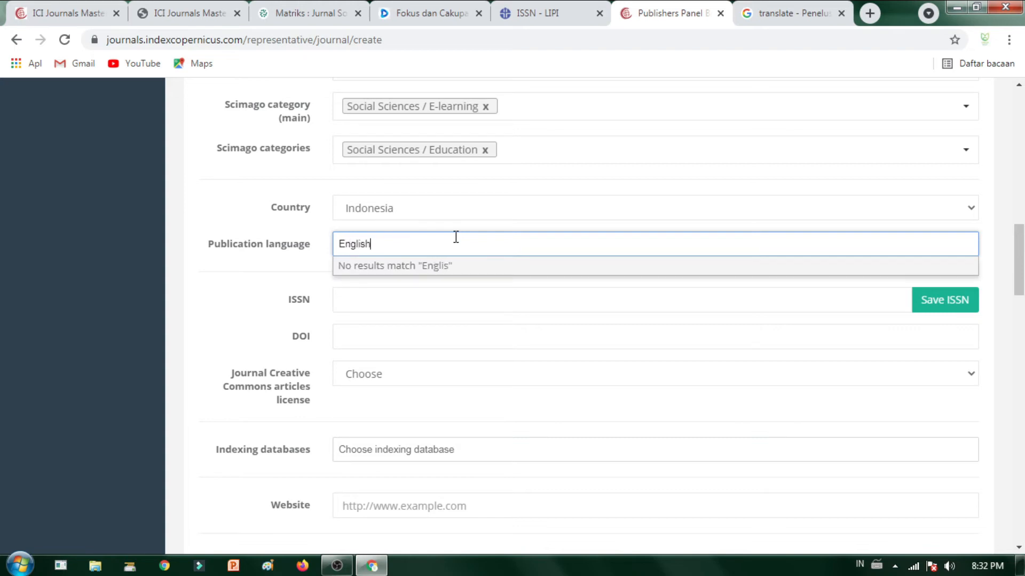
{"action": "left_click", "coordinate": [857, 290]}
{"action": "left_click", "coordinate": [413, 243]}
{"action": "type", "text": "ingg"}
{"action": "key", "text": "ctrl+a"}
{"action": "type", "text": "in"}
{"action": "key", "text": "BackSpace"}
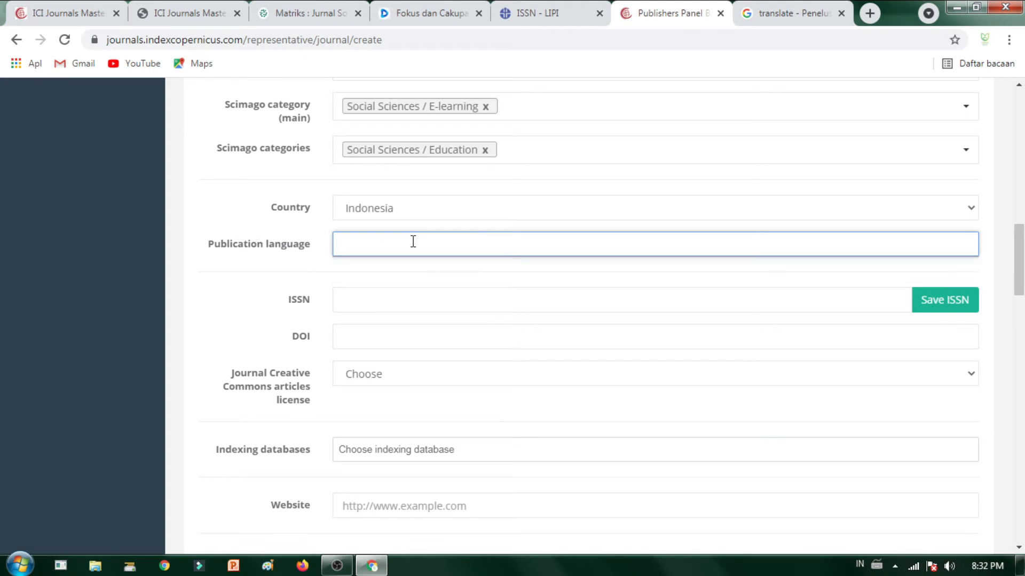
{"action": "type", "text": "i"}
{"action": "key", "text": "BackSpace"}
Step: Reconfirm Indonesia as country and type 'ingg' into Publication language again
{"action": "left_click", "coordinate": [444, 215]}
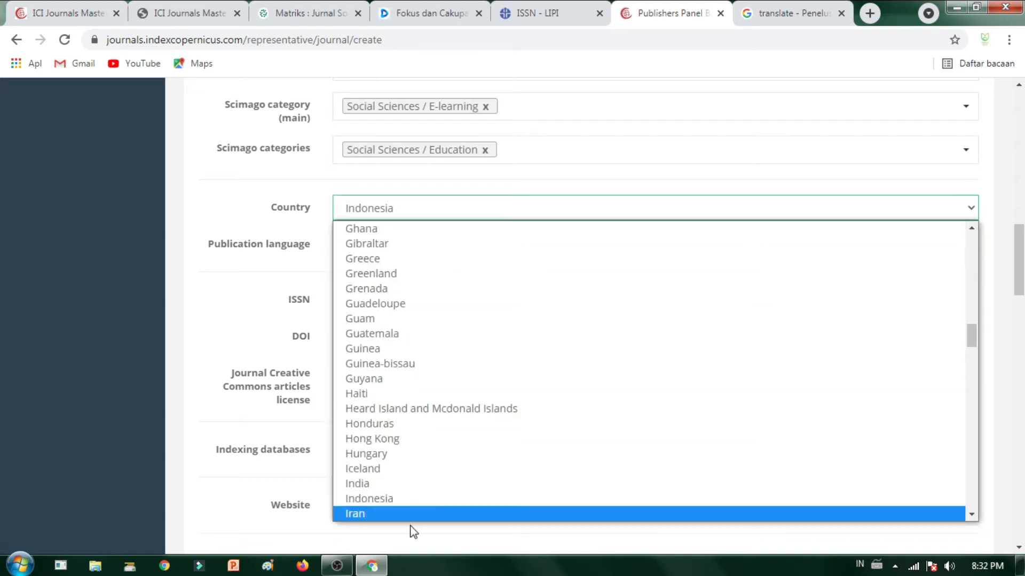
{"action": "left_click", "coordinate": [425, 498]}
{"action": "left_click", "coordinate": [402, 244]}
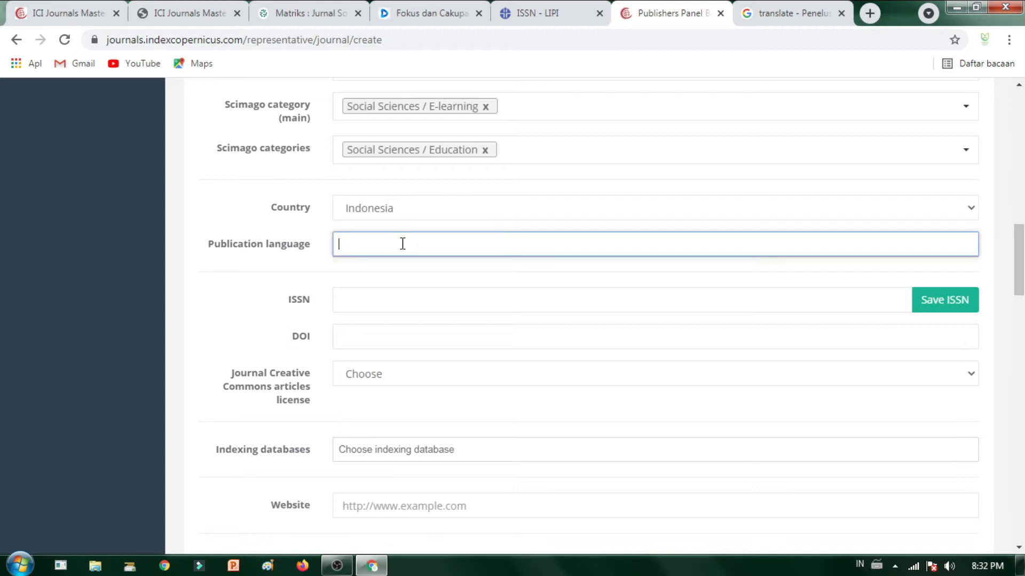
{"action": "type", "text": "i"}
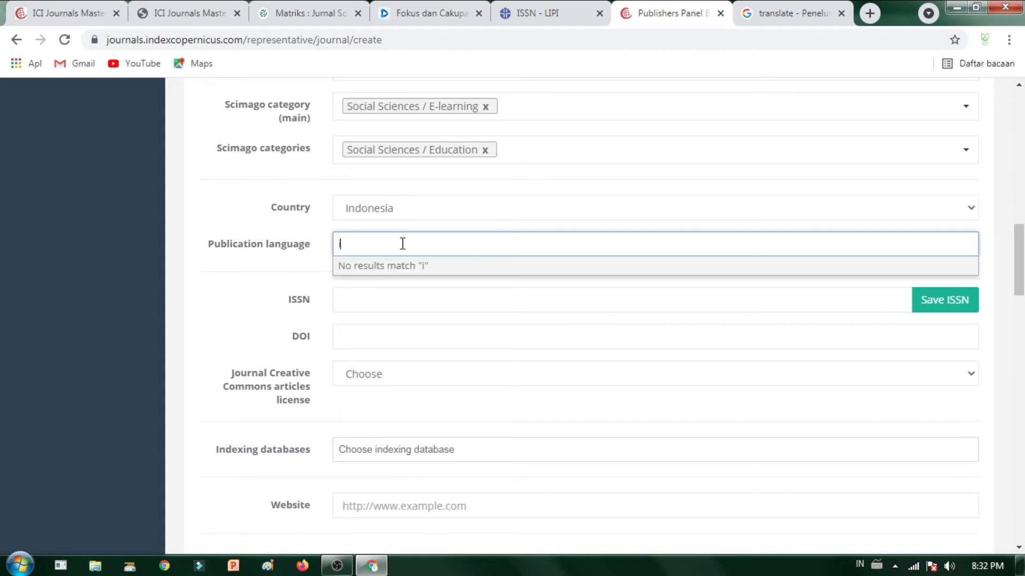
{"action": "key", "text": "BackSpace"}
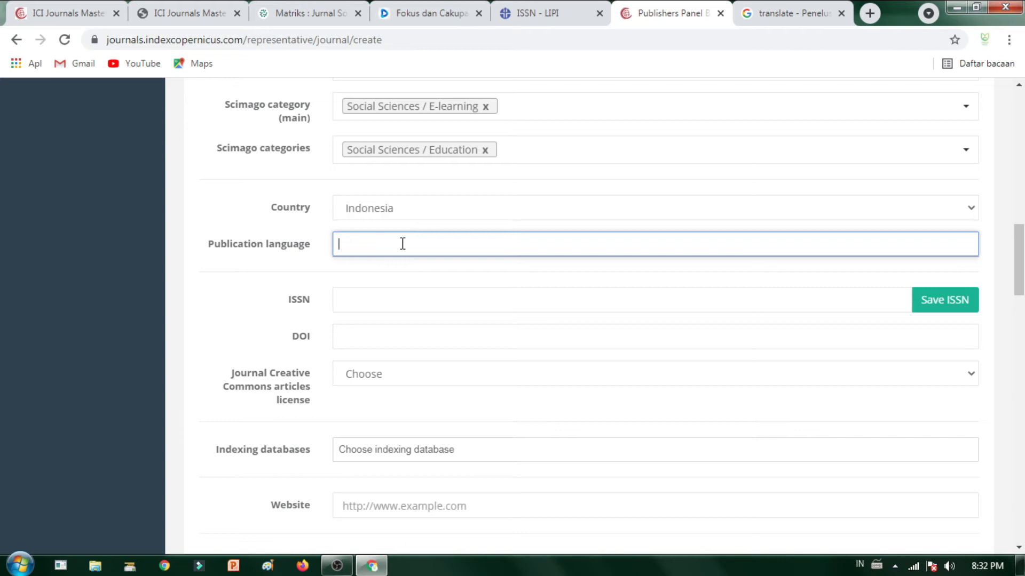
{"action": "type", "text": "inggris"}
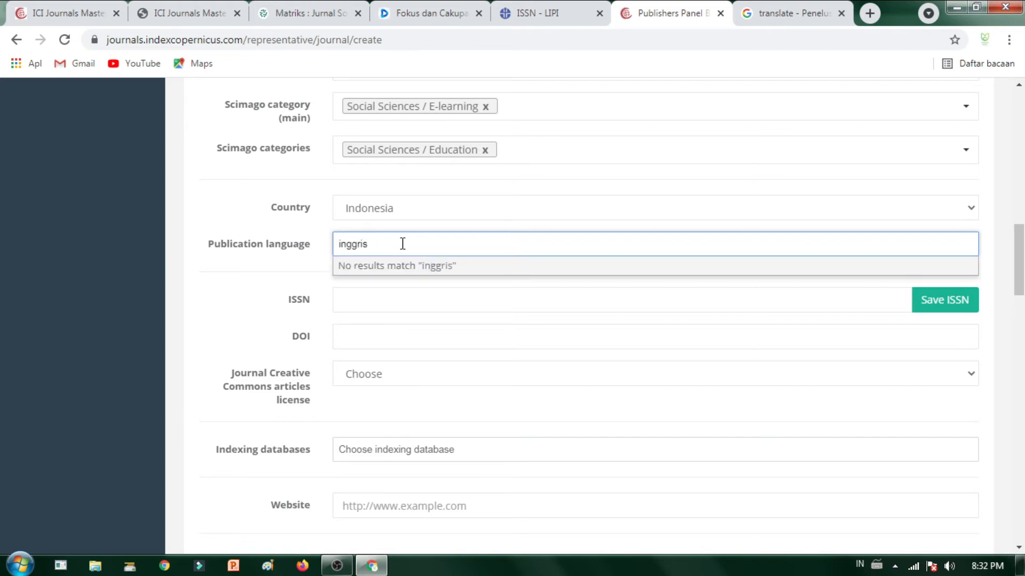
Step: Select the 'Publication language' label text for translation
{"action": "left_click", "coordinate": [410, 300]}
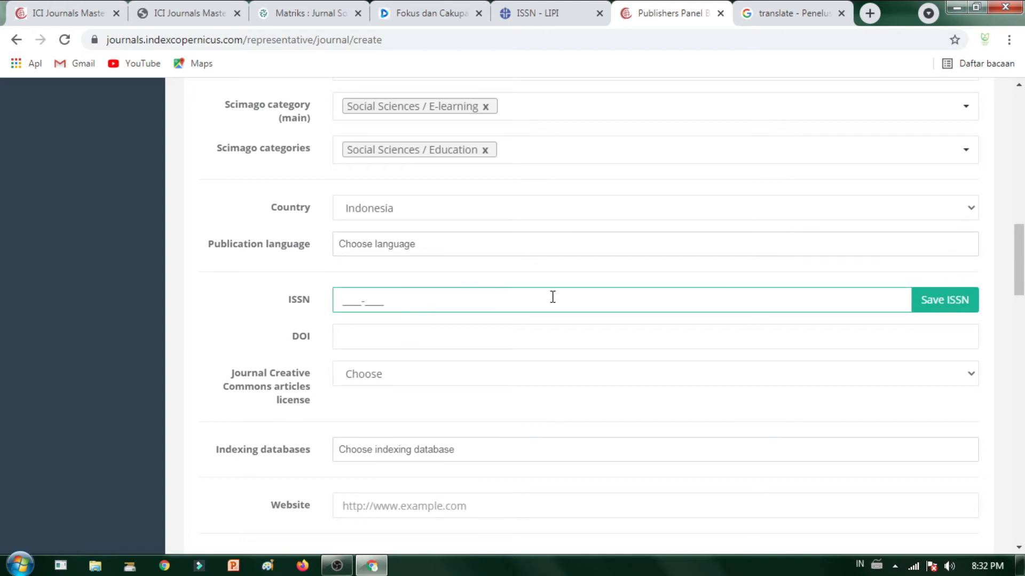
{"action": "scroll", "coordinate": [551, 297], "scroll_direction": "down", "scroll_amount": 1}
{"action": "left_click", "coordinate": [479, 162]}
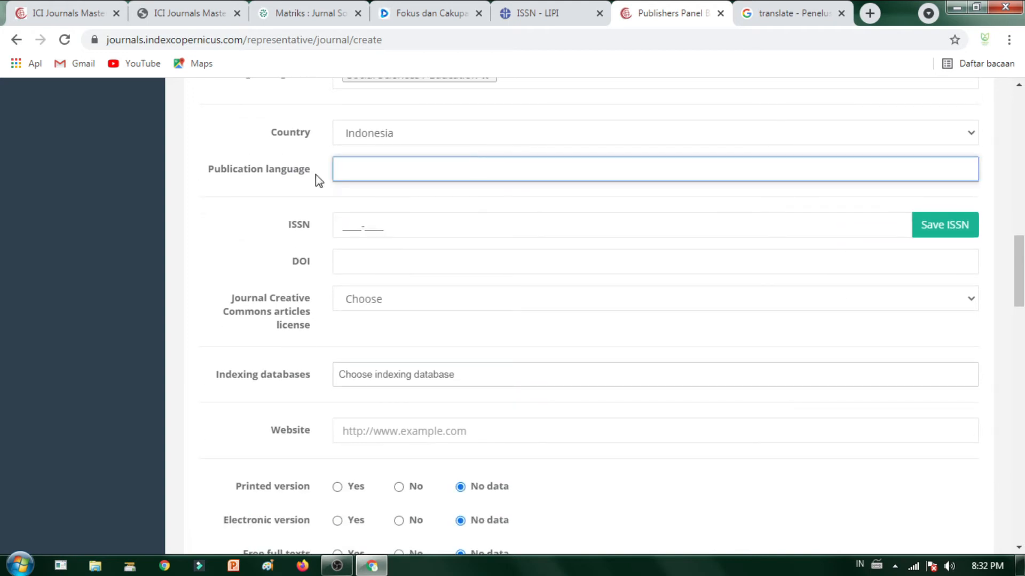
{"action": "left_click_drag", "start_coordinate": [212, 169], "coordinate": [322, 194]}
{"action": "key", "text": "ctrl+c"}
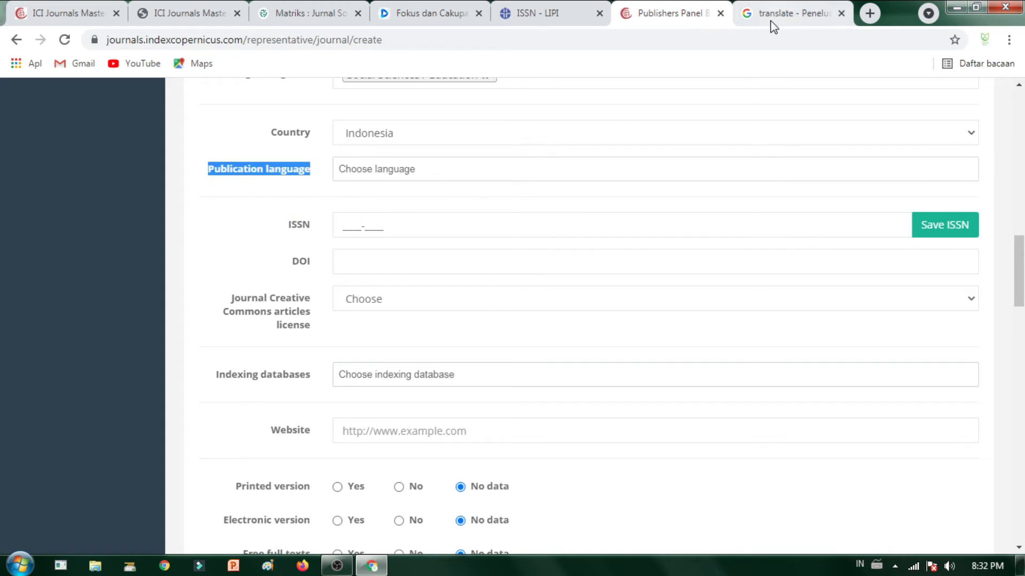
Step: Translate 'Publication language' from English into Indonesian, giving 'Bahasa publikasi'
{"action": "left_click", "coordinate": [758, 12]}
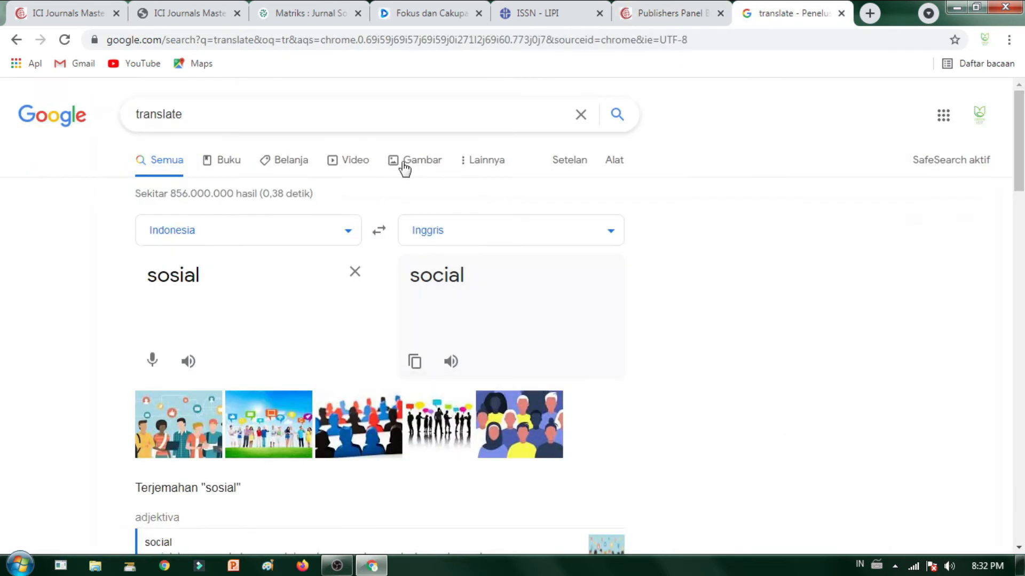
{"action": "left_click", "coordinate": [354, 272]}
{"action": "key", "text": "ctrl+v"}
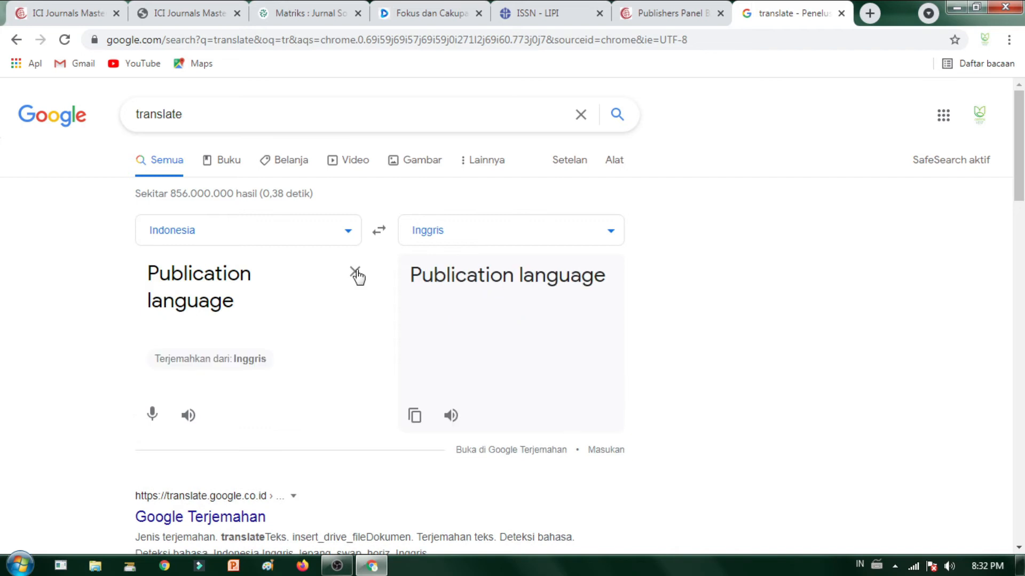
{"action": "left_click", "coordinate": [379, 232]}
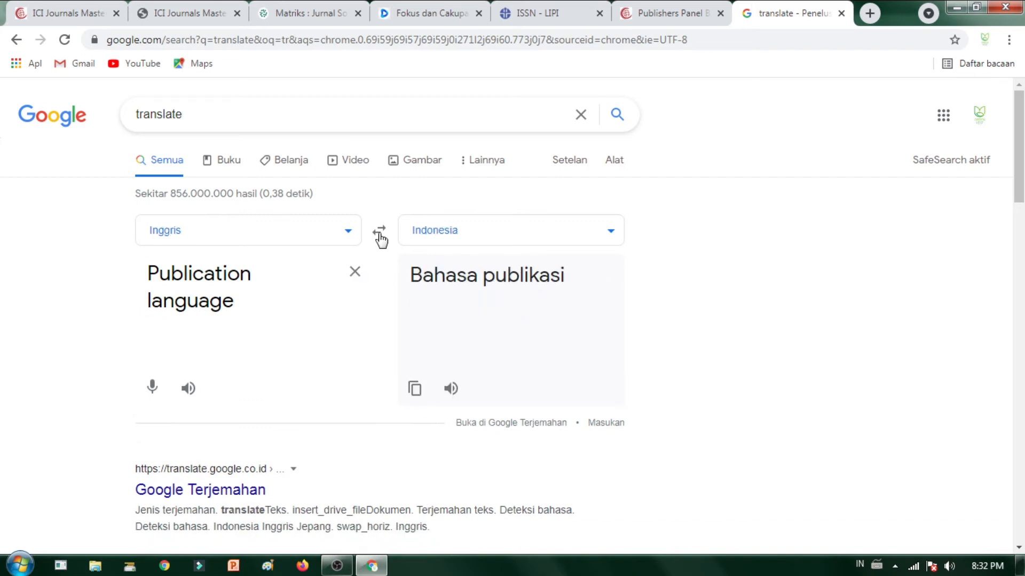
{"action": "left_click", "coordinate": [674, 12]}
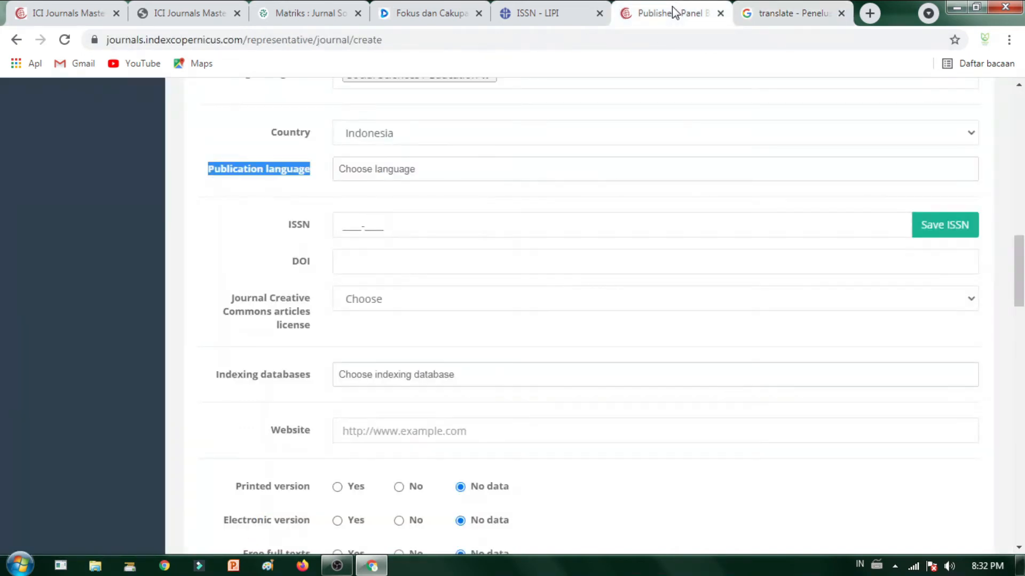
Step: Keep Country as Indonesia and leave Publication language empty after another attempt
{"action": "left_click", "coordinate": [491, 169]}
{"action": "left_click", "coordinate": [480, 133]}
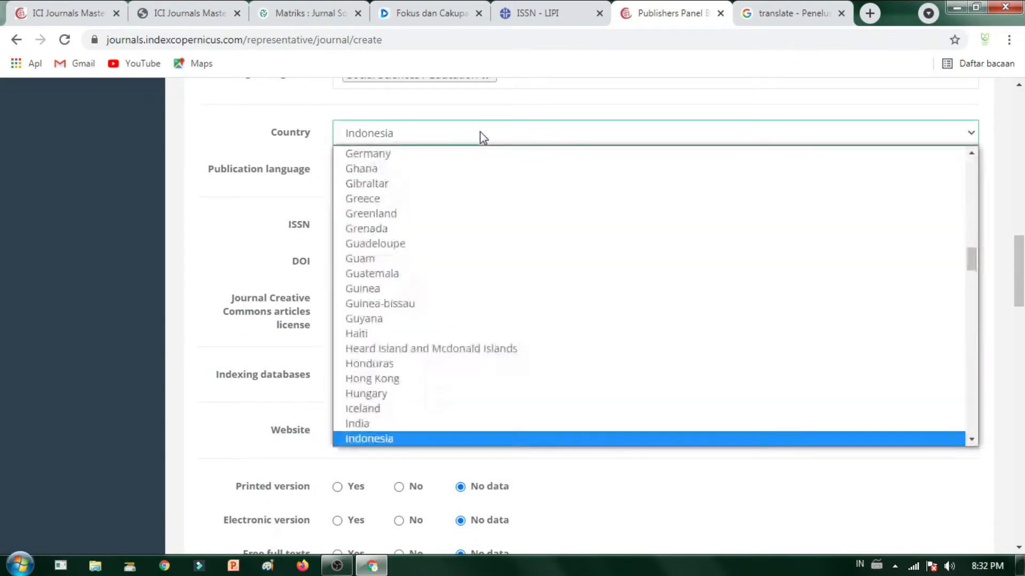
{"action": "left_click", "coordinate": [296, 229]}
{"action": "scroll", "coordinate": [378, 133], "scroll_direction": "up", "scroll_amount": 1}
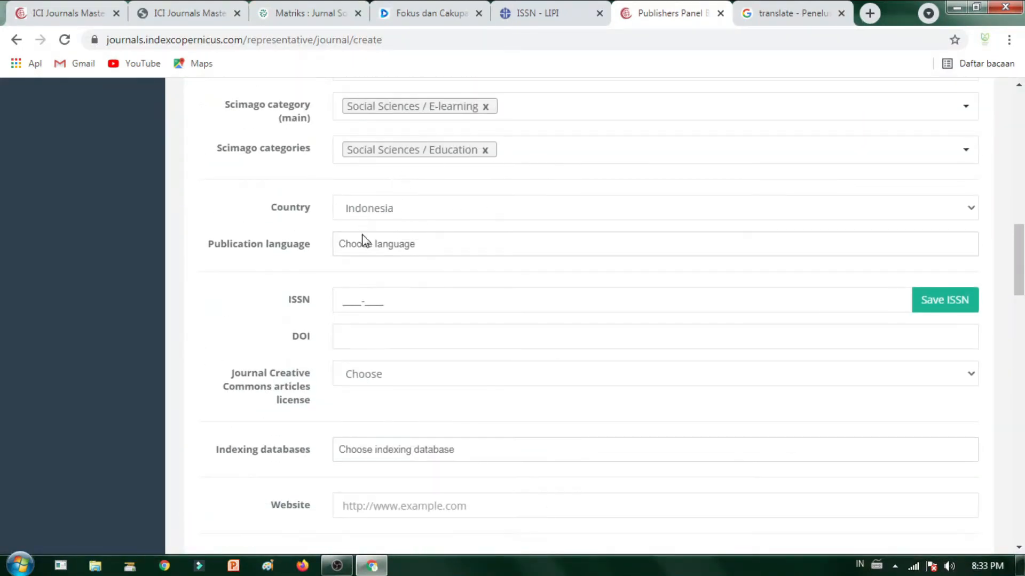
{"action": "left_click", "coordinate": [403, 248]}
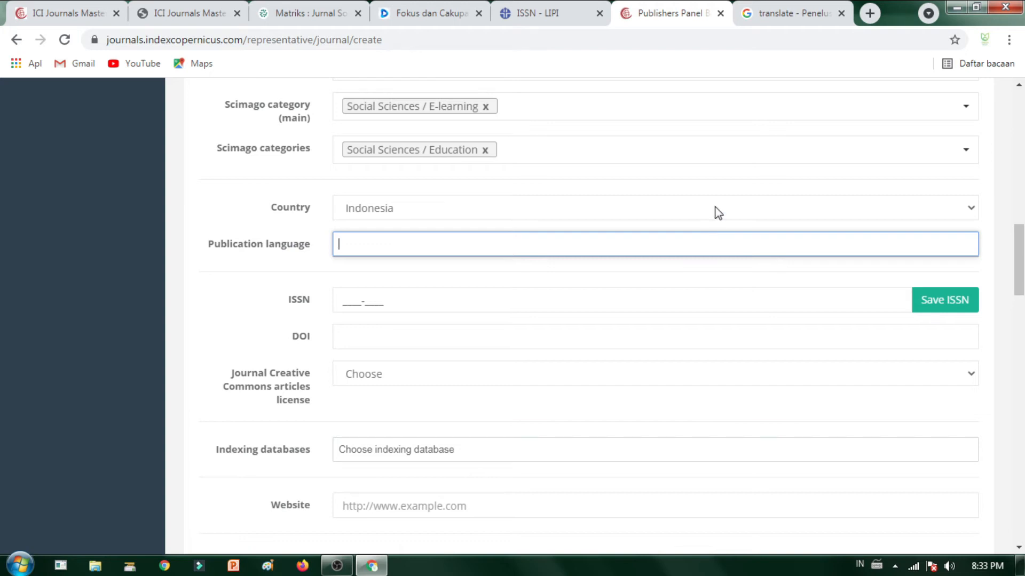
{"action": "type", "text": "e"}
{"action": "key", "text": "BackSpace"}
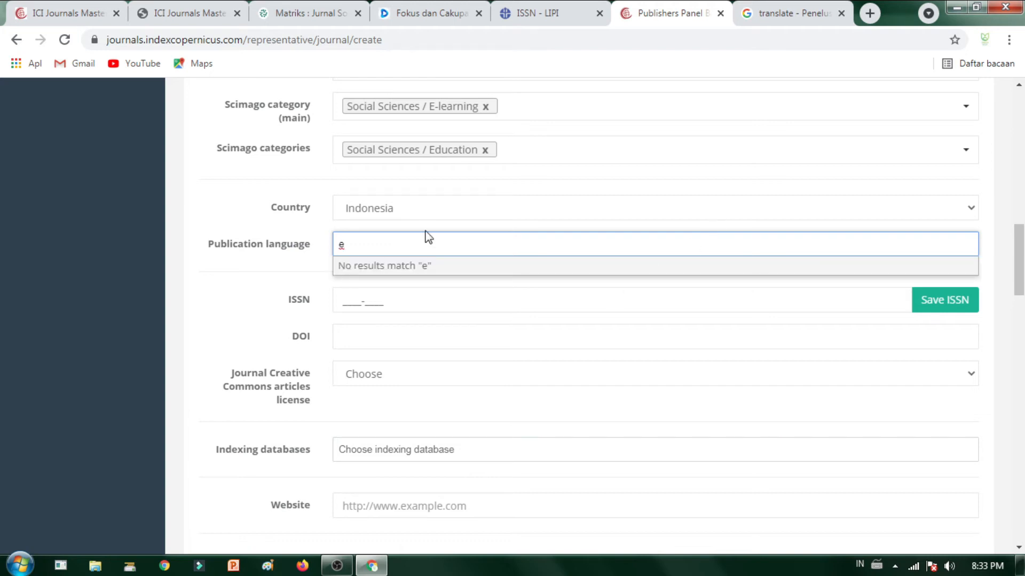
{"action": "left_click", "coordinate": [396, 300]}
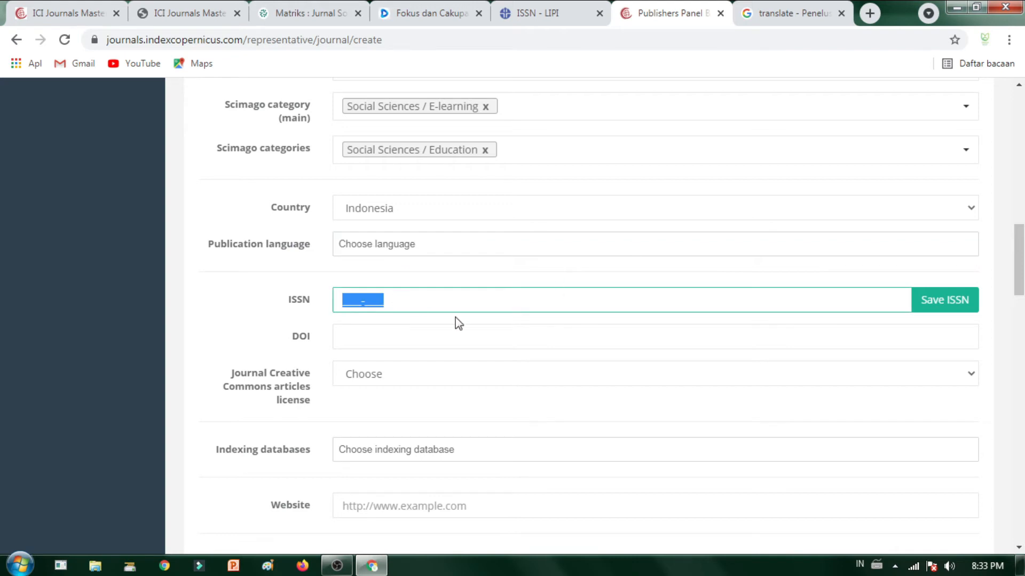
{"action": "left_click", "coordinate": [534, 21]}
Step: Copy the footer's 'p-ISSN: 2777-0915' line and paste it into the ICI ISSN field
{"action": "left_click", "coordinate": [443, 13]}
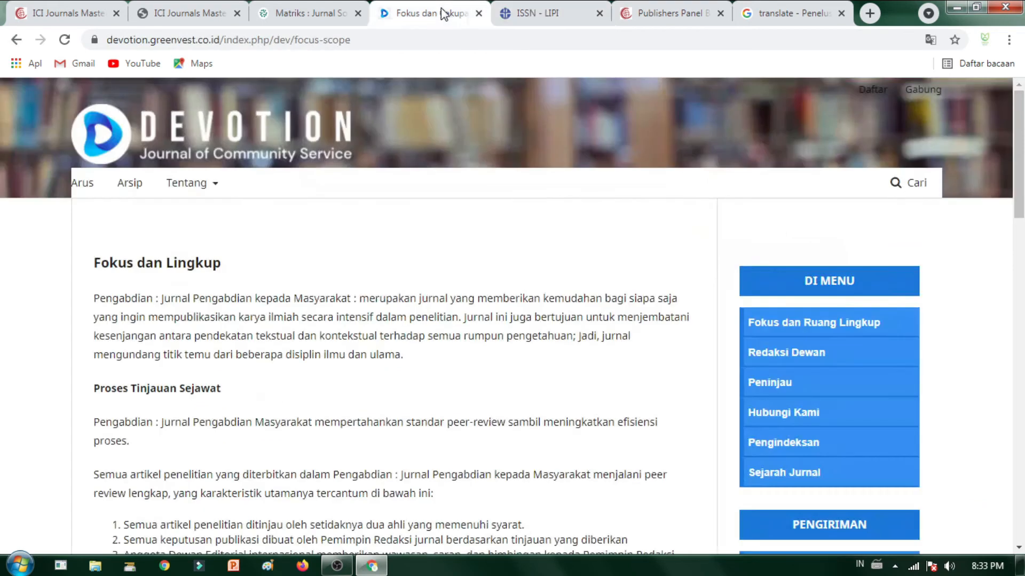
{"action": "scroll", "coordinate": [427, 312], "scroll_direction": "down", "scroll_amount": 10}
{"action": "scroll", "coordinate": [427, 312], "scroll_direction": "down", "scroll_amount": 8}
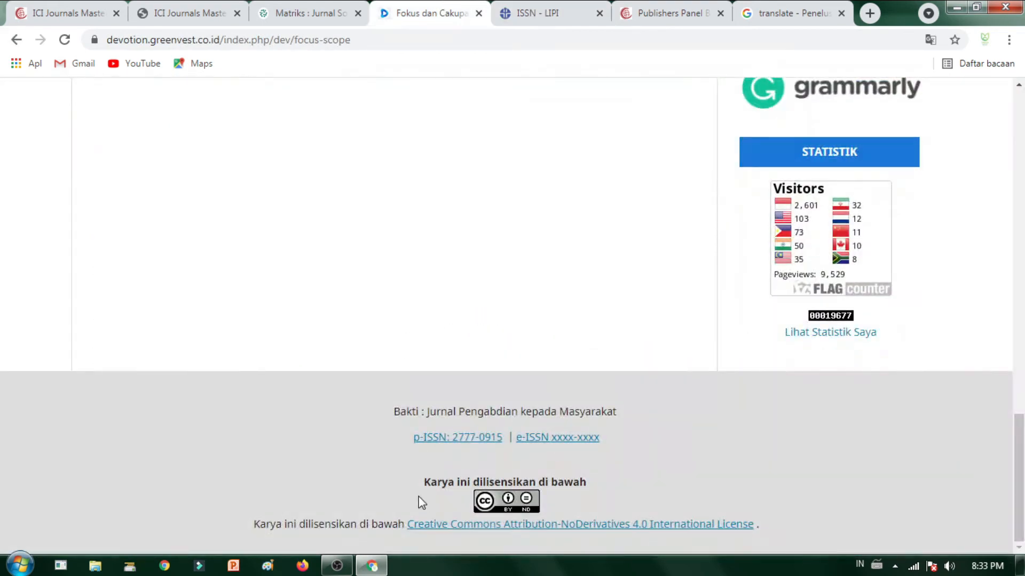
{"action": "left_click_drag", "start_coordinate": [409, 438], "coordinate": [500, 441]}
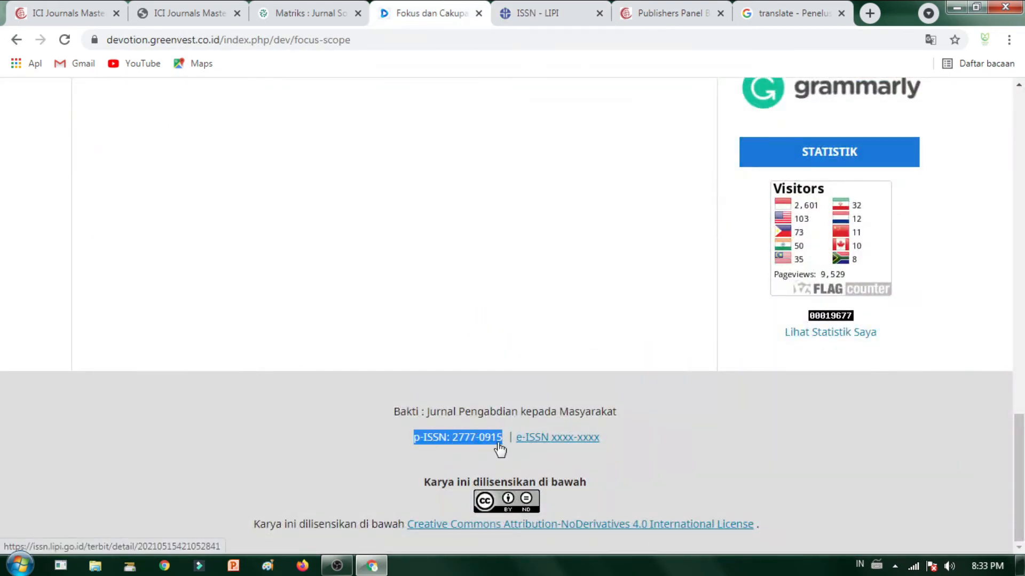
{"action": "left_click", "coordinate": [542, 15]}
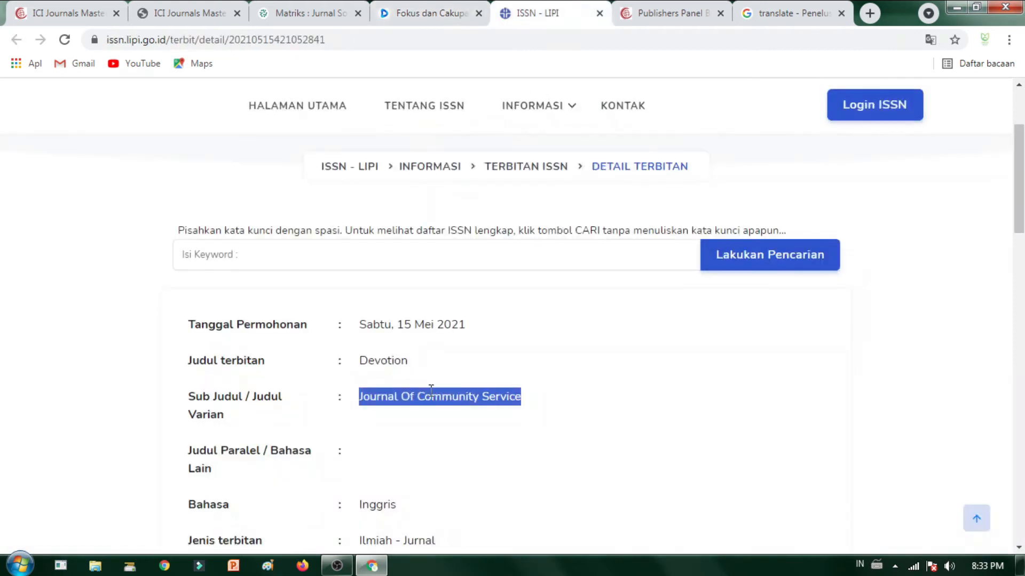
{"action": "left_click", "coordinate": [673, 13]}
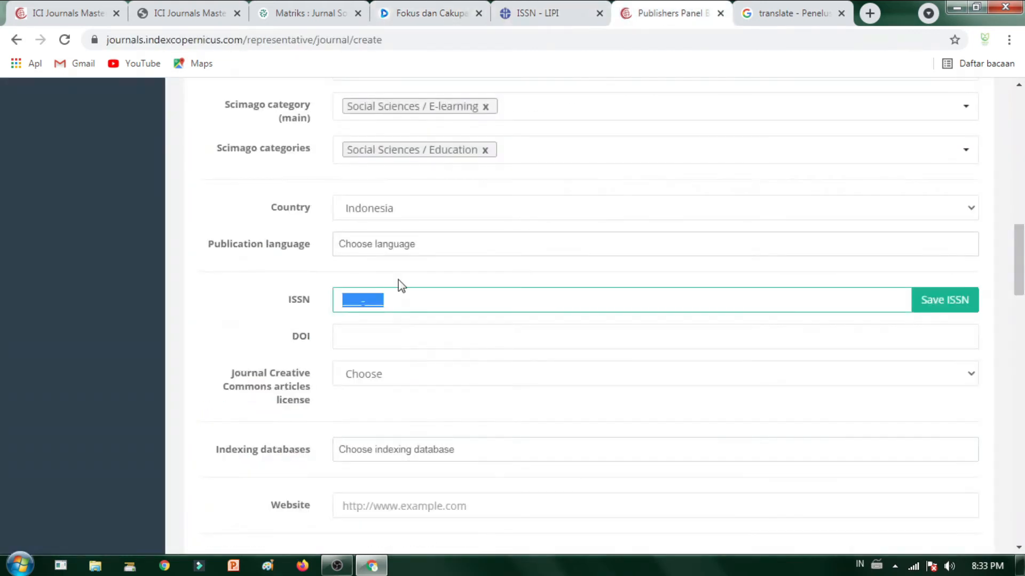
{"action": "type", "text": "p-IS-SN:"}
Step: Trim the ISSN entry to 2777-0915 and save it to the journal's ISSN list
{"action": "left_click_drag", "start_coordinate": [401, 298], "coordinate": [308, 306]}
{"action": "double_click", "coordinate": [510, 40]}
{"action": "left_click", "coordinate": [520, 43]}
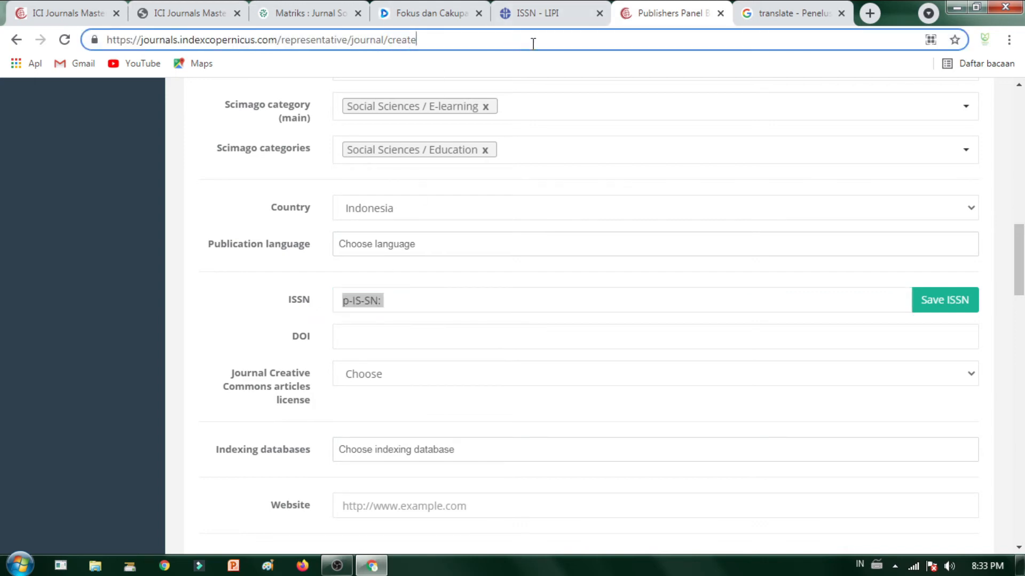
{"action": "type", "text": "p-ISSN: 2777-0915"}
{"action": "left_click_drag", "start_coordinate": [545, 46], "coordinate": [466, 49]}
{"action": "key", "text": "ctrl+c"}
{"action": "key", "text": "BackSpace"}
{"action": "key", "text": "BackSpace"}
{"action": "key", "text": "BackSpace"}
{"action": "key", "text": "BackSpace"}
{"action": "key", "text": "BackSpace"}
{"action": "key", "text": "BackSpace"}
{"action": "key", "text": "BackSpace"}
{"action": "key", "text": "BackSpace"}
{"action": "key", "text": "BackSpace"}
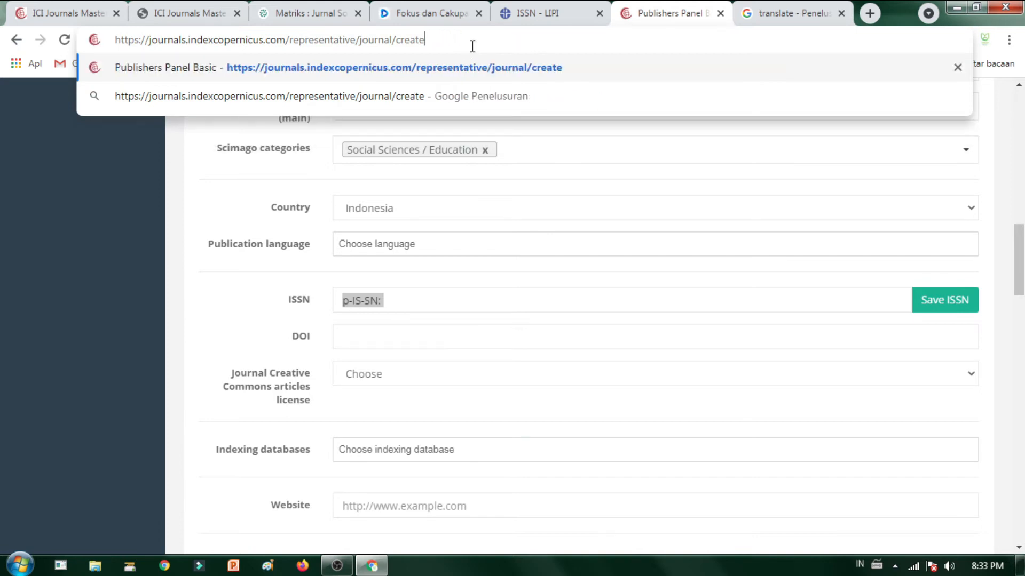
{"action": "left_click", "coordinate": [461, 306]}
{"action": "key", "text": "ctrl+a"}
{"action": "key", "text": "ctrl+v"}
{"action": "left_click", "coordinate": [955, 310]}
Step: Clear the footer selection on the Focus and Scope page and return to the ICI form
{"action": "left_click", "coordinate": [455, 16]}
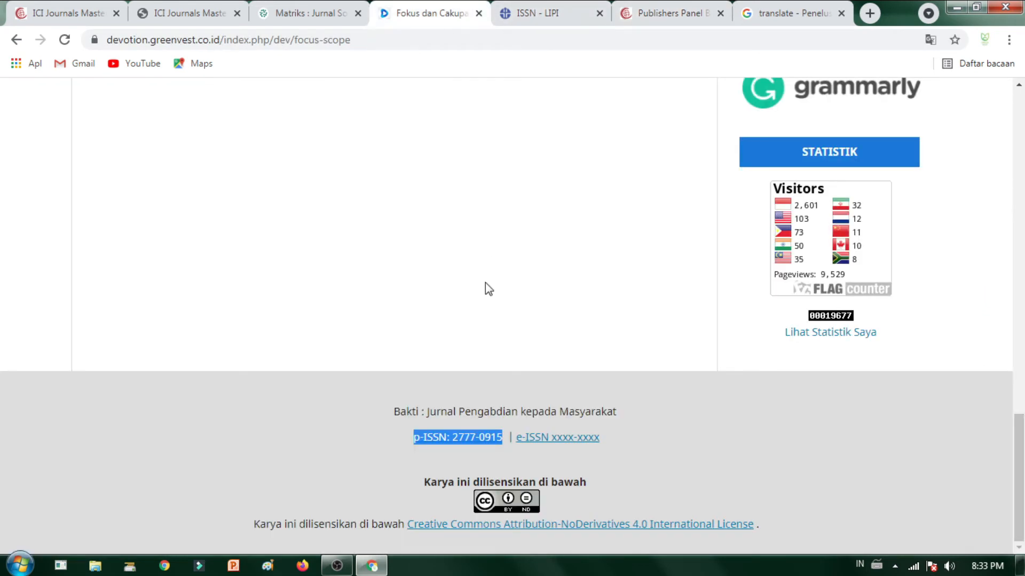
{"action": "left_click", "coordinate": [710, 446]}
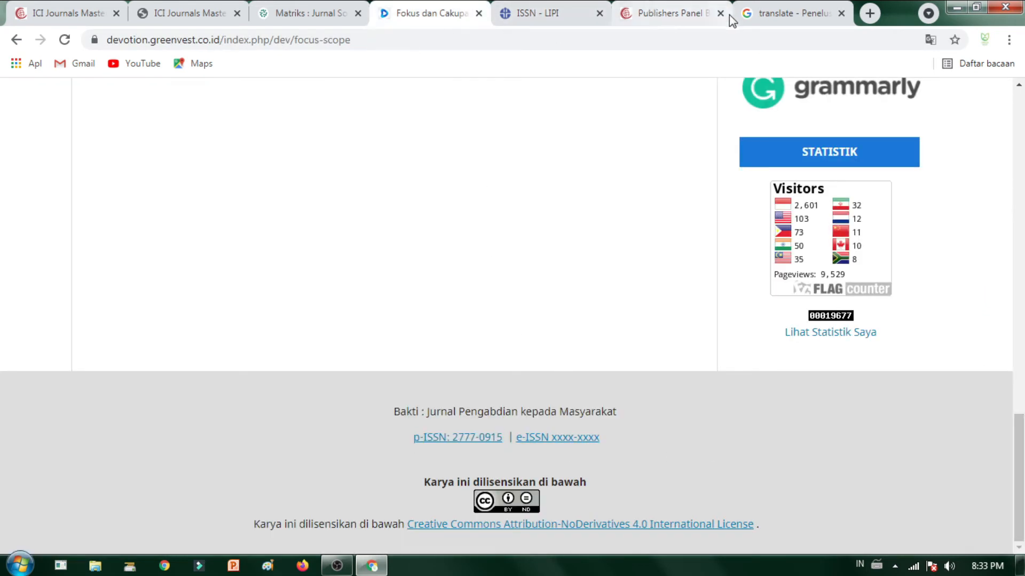
{"action": "left_click", "coordinate": [561, 15]}
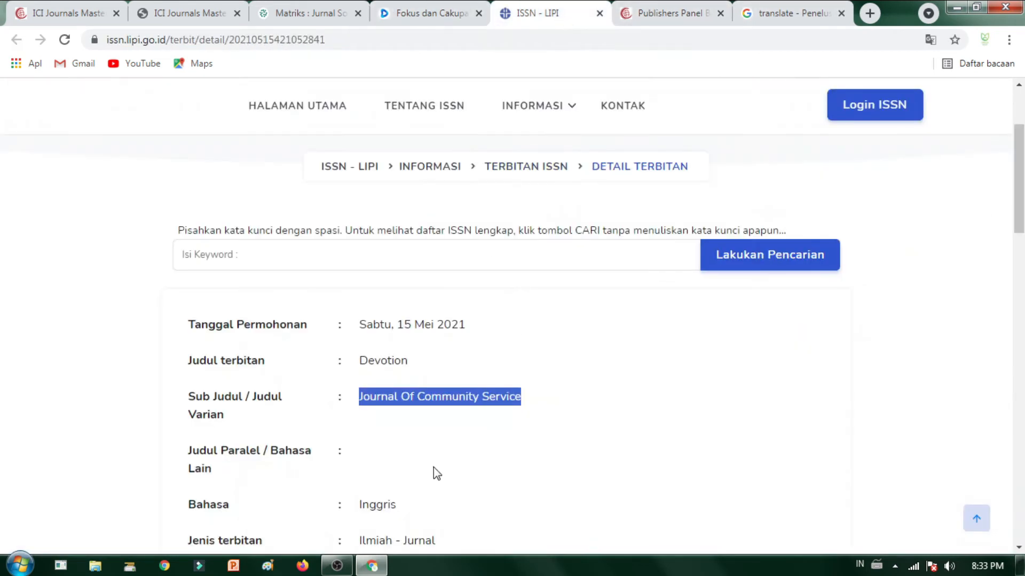
{"action": "left_click", "coordinate": [647, 20]}
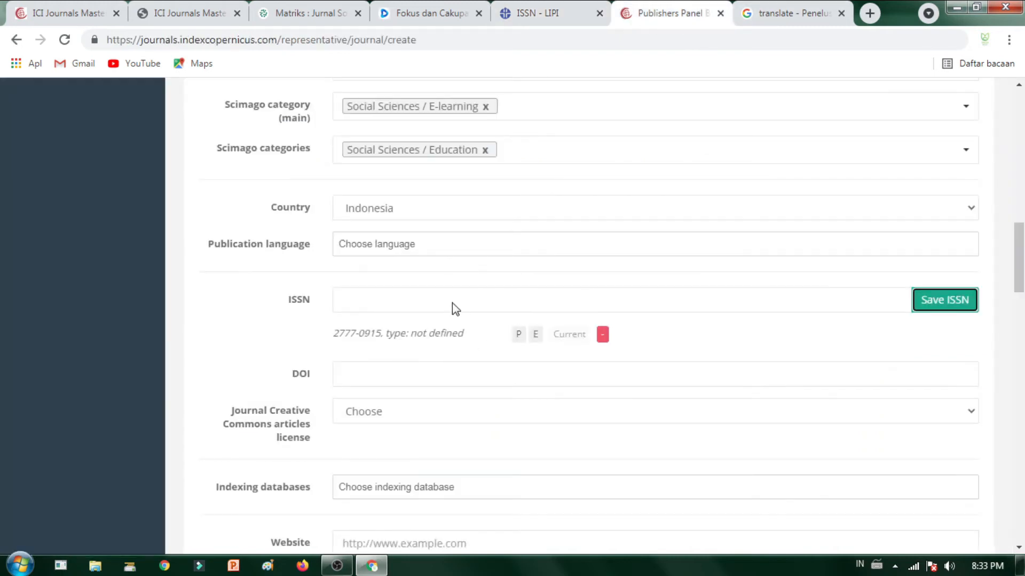
Step: Mark ISSN 2777-0915 as printed and clear the duplicate ISSN from the input field
{"action": "left_click", "coordinate": [517, 335]}
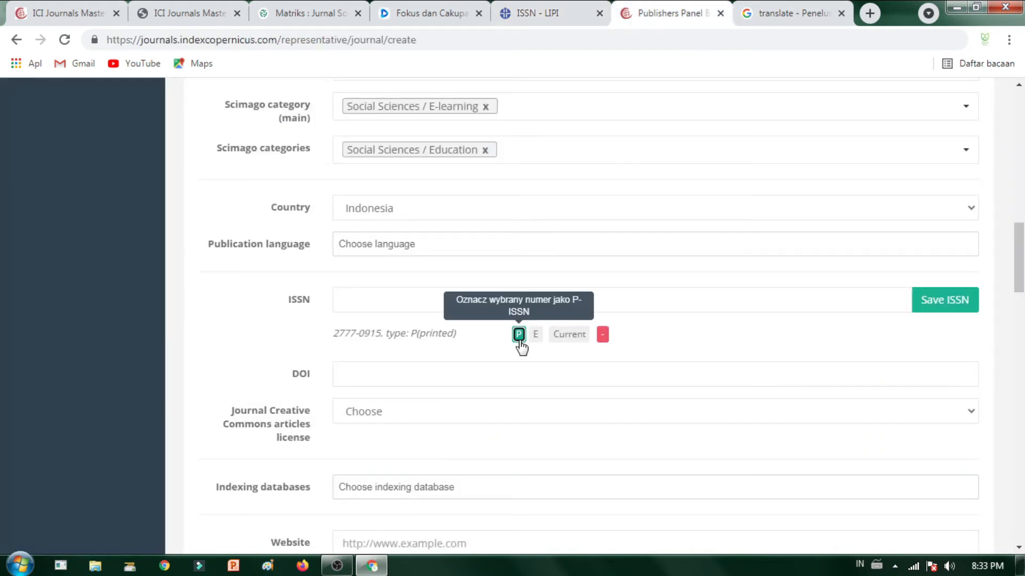
{"action": "left_click", "coordinate": [500, 299]}
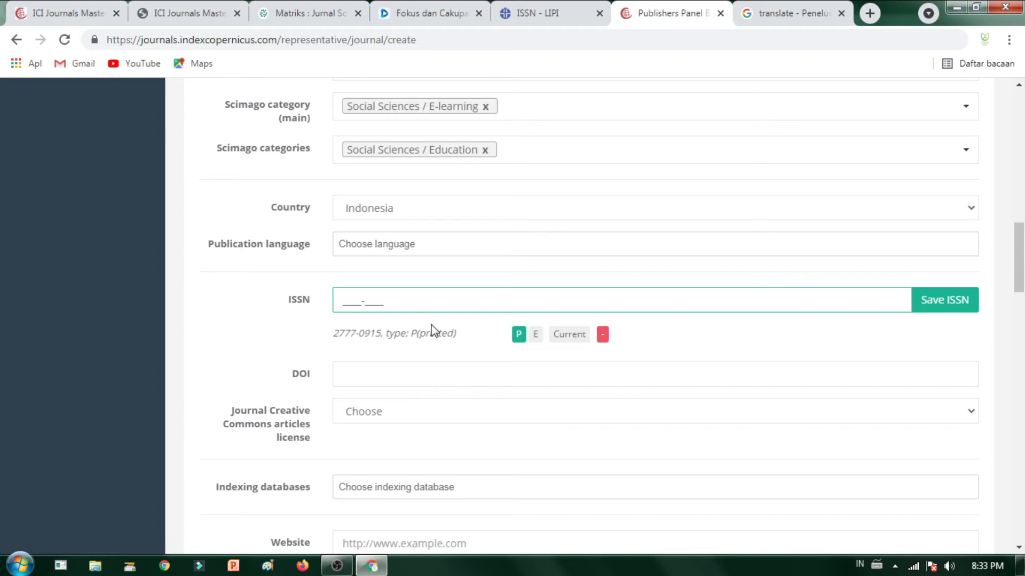
{"action": "key", "text": "ctrl+a"}
{"action": "key", "text": "ctrl+v"}
{"action": "left_click", "coordinate": [536, 335]}
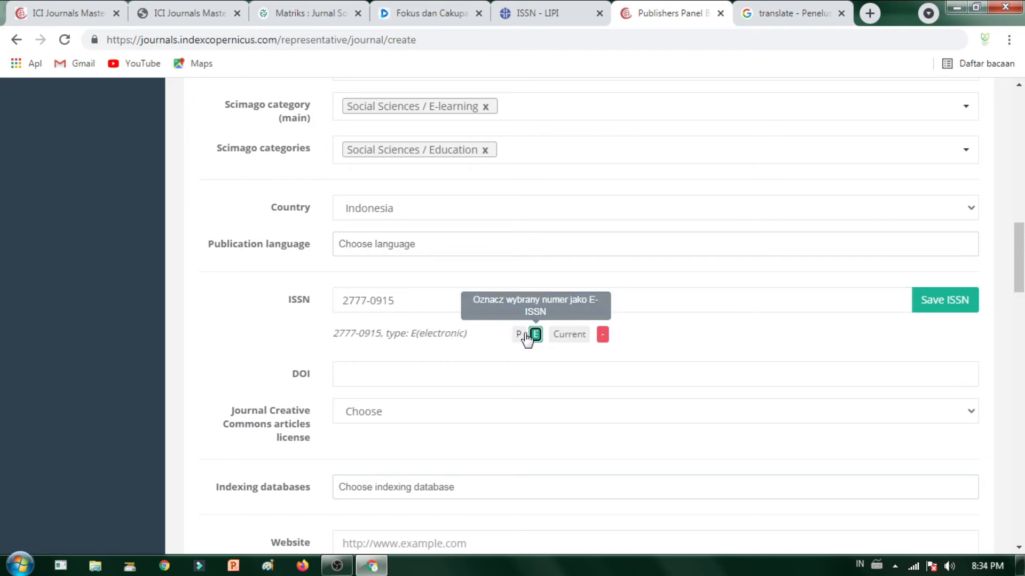
{"action": "left_click", "coordinate": [519, 335]}
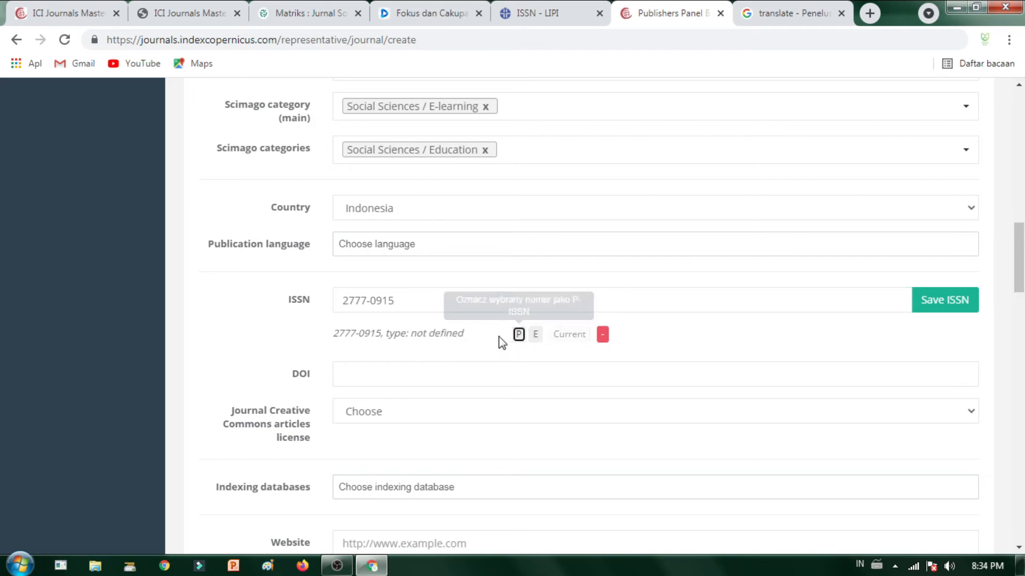
{"action": "left_click", "coordinate": [518, 334]}
{"action": "left_click_drag", "start_coordinate": [421, 301], "coordinate": [289, 309]}
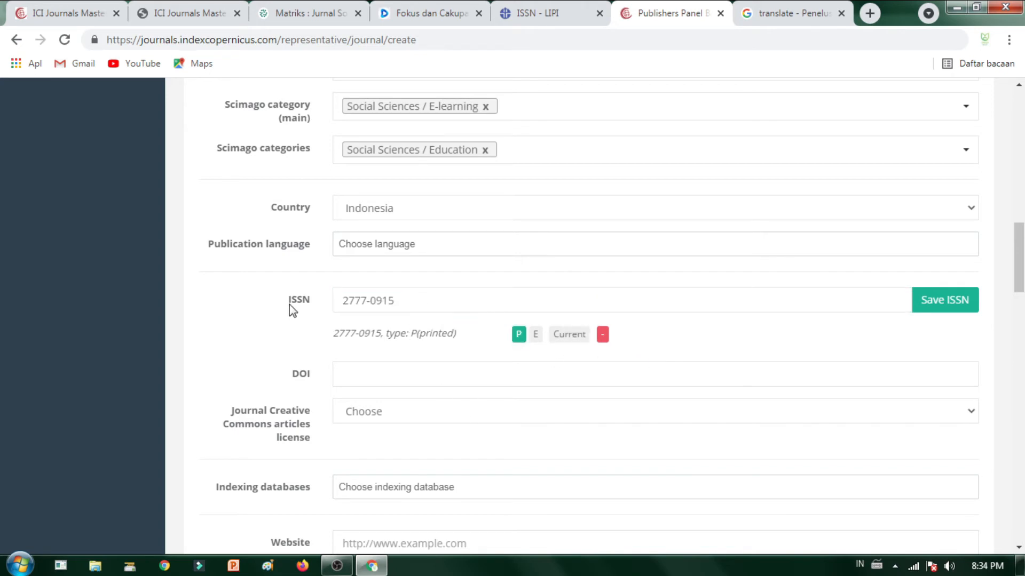
{"action": "triple_click", "coordinate": [458, 300]}
{"action": "key", "text": "BackSpace"}
{"action": "left_click", "coordinate": [705, 352]}
{"action": "left_click", "coordinate": [967, 303]}
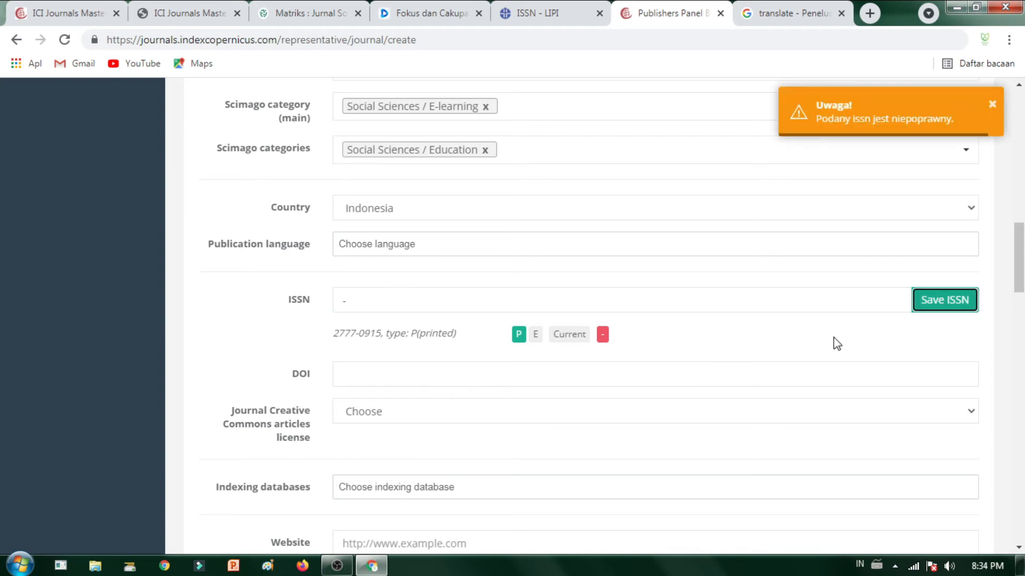
Step: Fill the DOI prefix with 10.36418 and set the article license to None
{"action": "scroll", "coordinate": [736, 334], "scroll_direction": "down", "scroll_amount": 4}
{"action": "scroll", "coordinate": [470, 245], "scroll_direction": "up", "scroll_amount": 4}
{"action": "left_click", "coordinate": [386, 373]}
{"action": "left_click", "coordinate": [426, 403]}
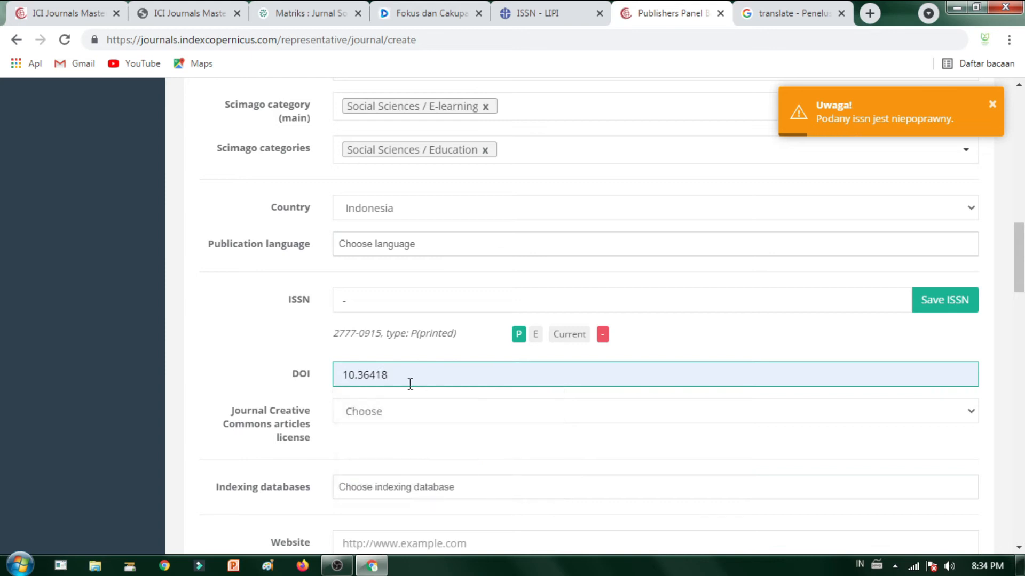
{"action": "left_click", "coordinate": [535, 386]}
{"action": "left_click", "coordinate": [774, 355]}
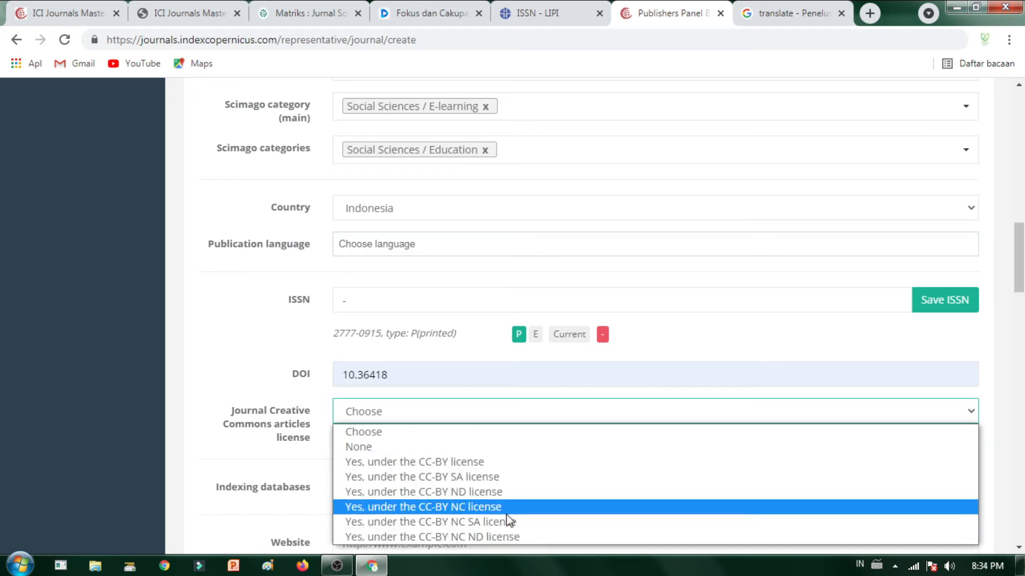
{"action": "left_click", "coordinate": [527, 448]}
Step: Copy the license field's label and translate it in Google Translate
{"action": "scroll", "coordinate": [369, 451], "scroll_direction": "down", "scroll_amount": 1}
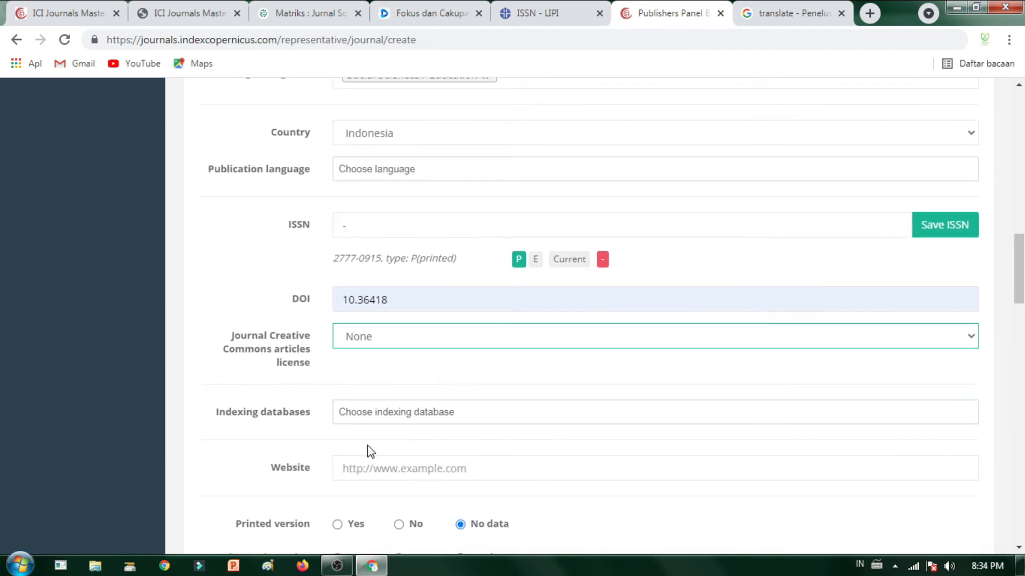
{"action": "left_click_drag", "start_coordinate": [224, 338], "coordinate": [318, 366]}
{"action": "key", "text": "ctrl+c"}
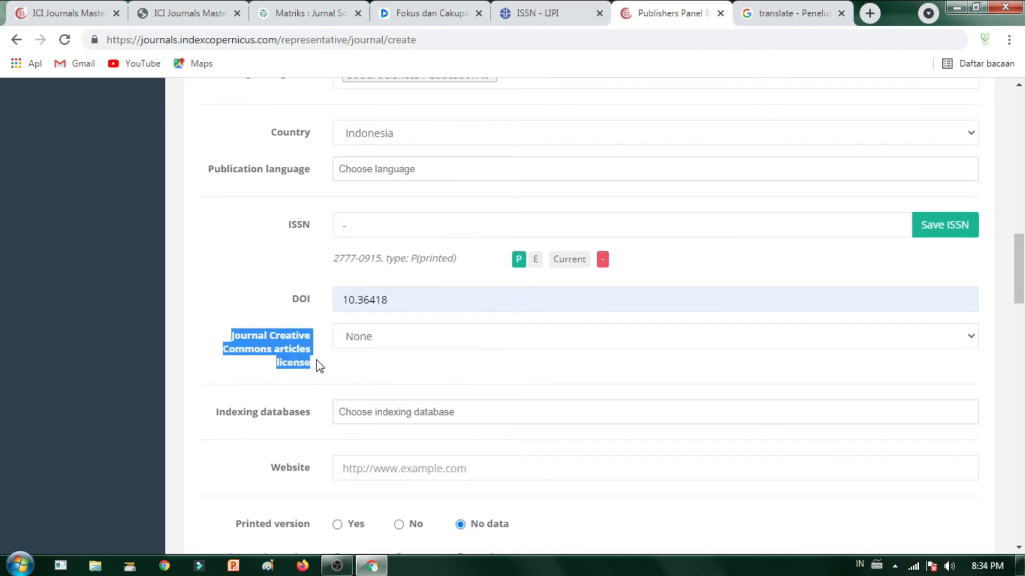
{"action": "left_click", "coordinate": [793, 13]}
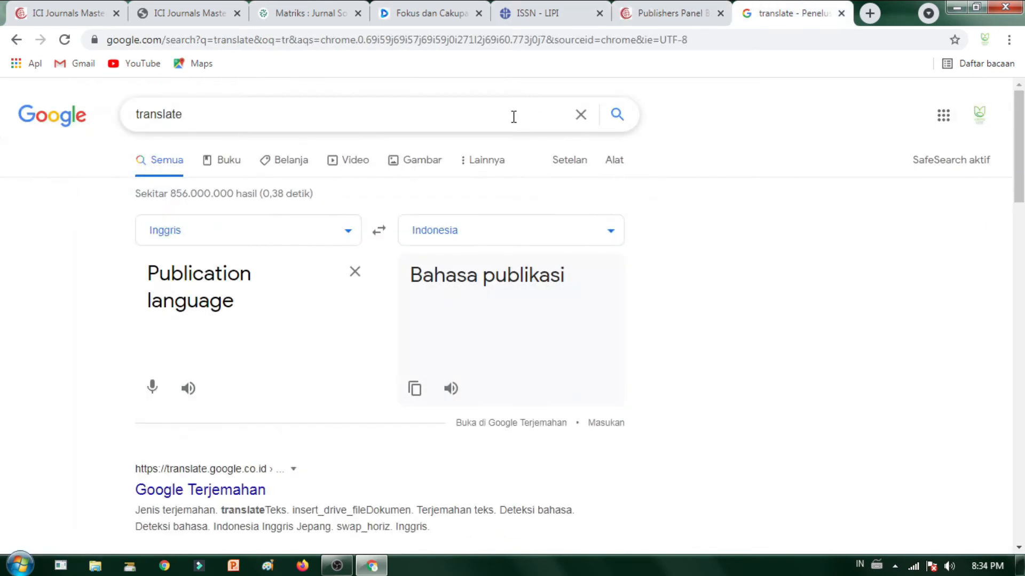
{"action": "left_click", "coordinate": [355, 272]}
{"action": "key", "text": "ctrl+v"}
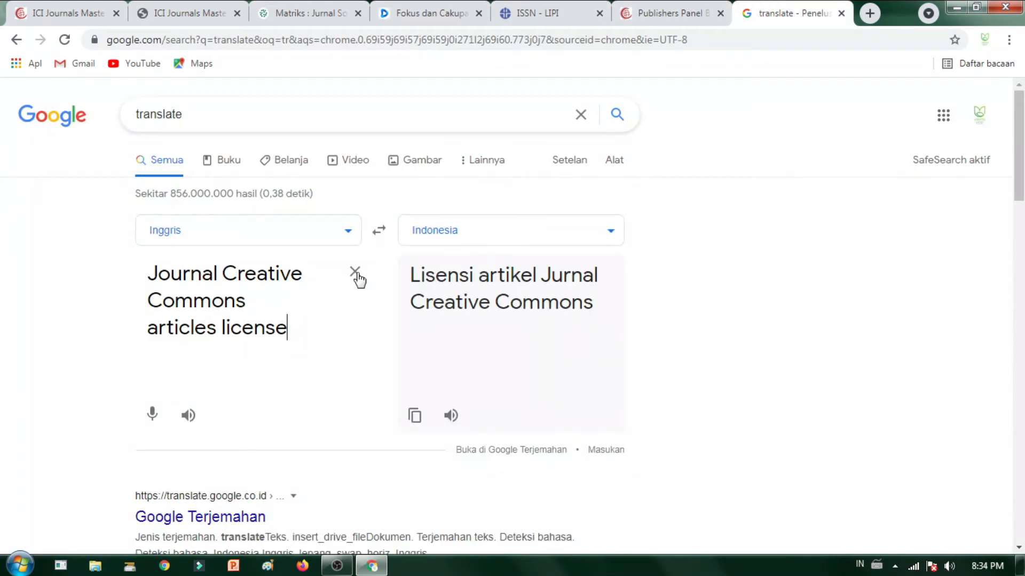
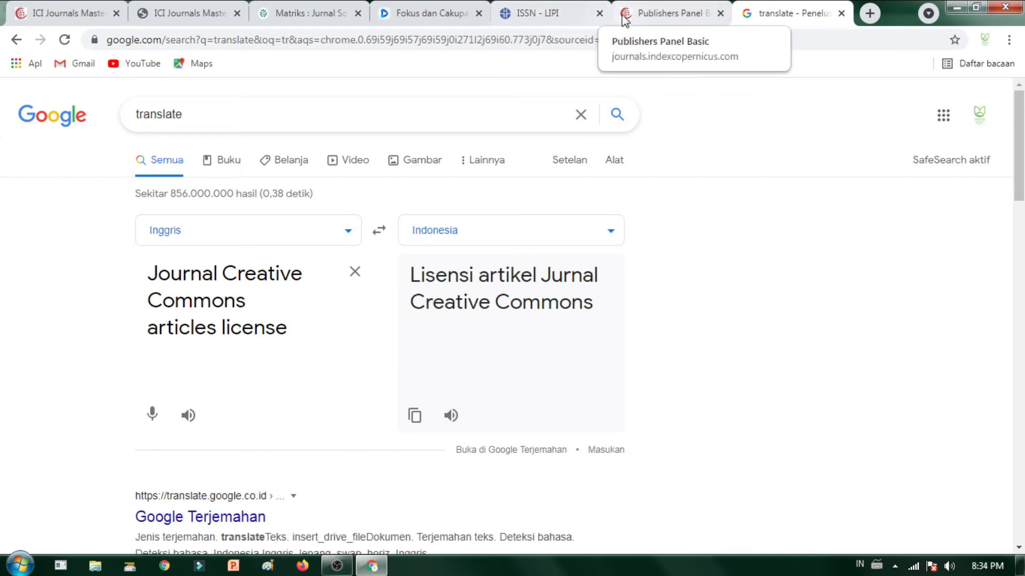
Step: Keep the Creative Commons articles license set to None
{"action": "left_click", "coordinate": [639, 15]}
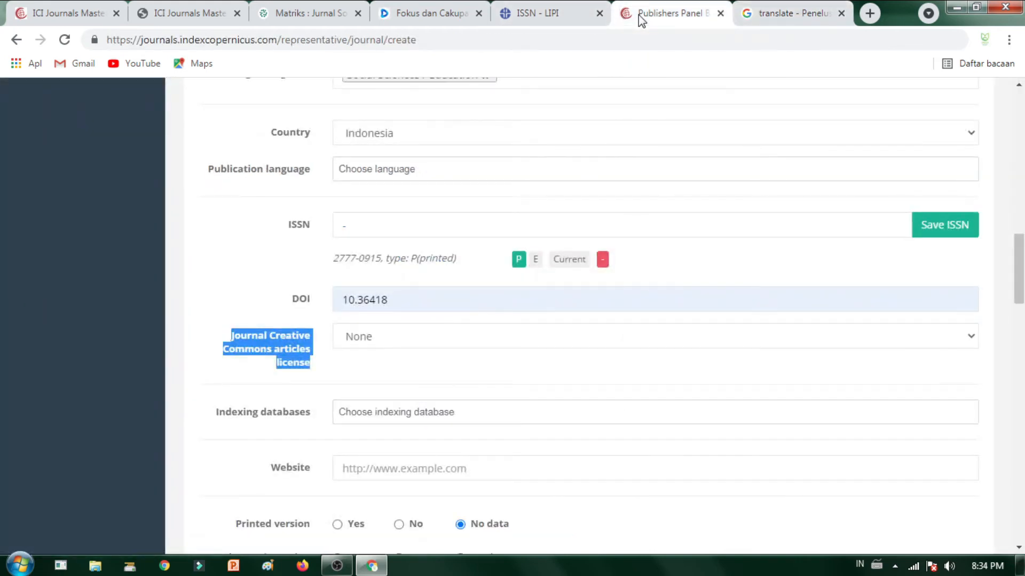
{"action": "left_click", "coordinate": [387, 344]}
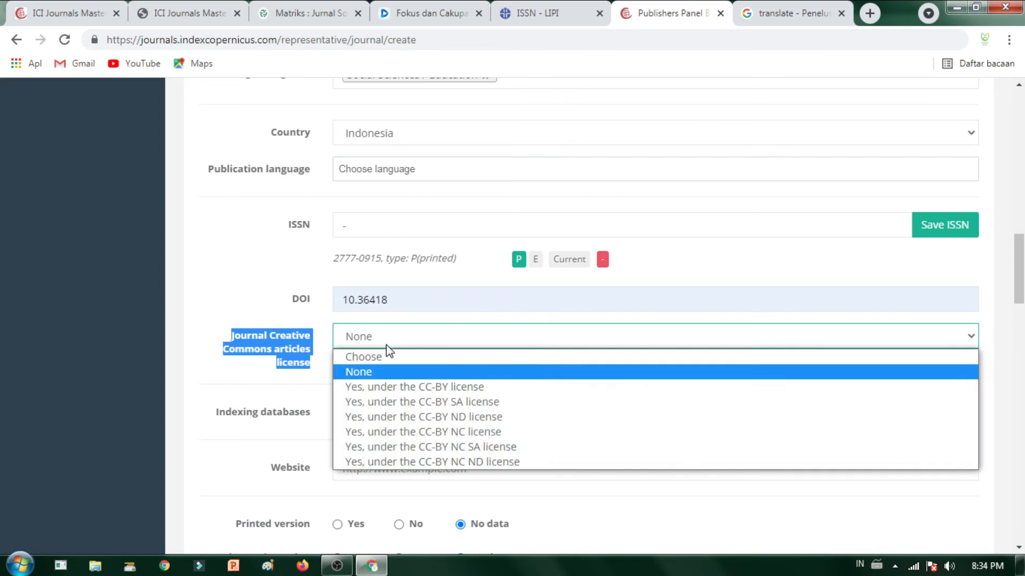
{"action": "left_click", "coordinate": [587, 368]}
Step: Select the Indexing databases label and paste it into the translator's source box
{"action": "scroll", "coordinate": [522, 395], "scroll_direction": "down", "scroll_amount": 1}
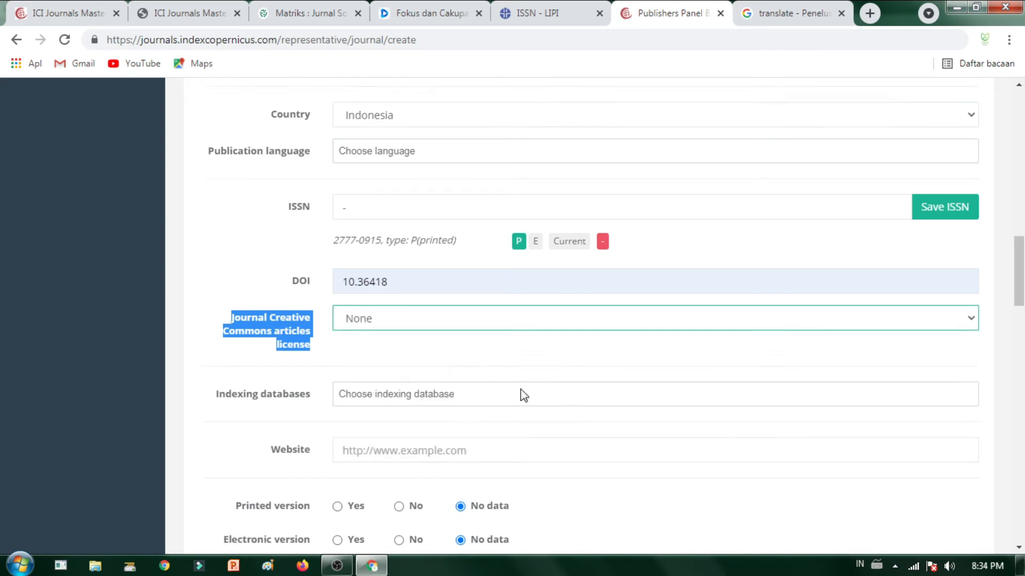
{"action": "scroll", "coordinate": [521, 395], "scroll_direction": "down", "scroll_amount": 3}
{"action": "left_click", "coordinate": [446, 260]}
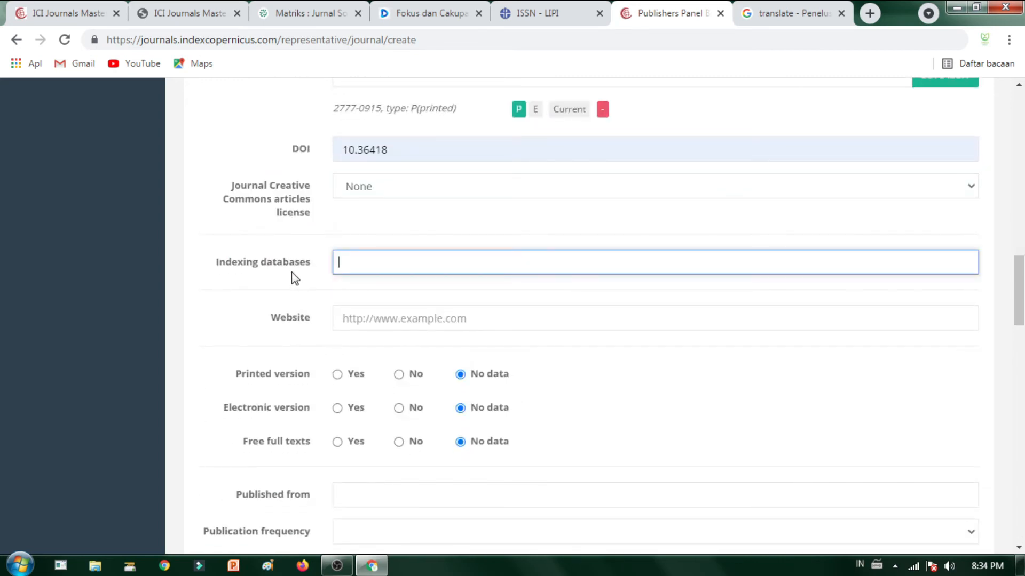
{"action": "scroll", "coordinate": [433, 354], "scroll_direction": "down", "scroll_amount": 2}
{"action": "left_click", "coordinate": [406, 242]}
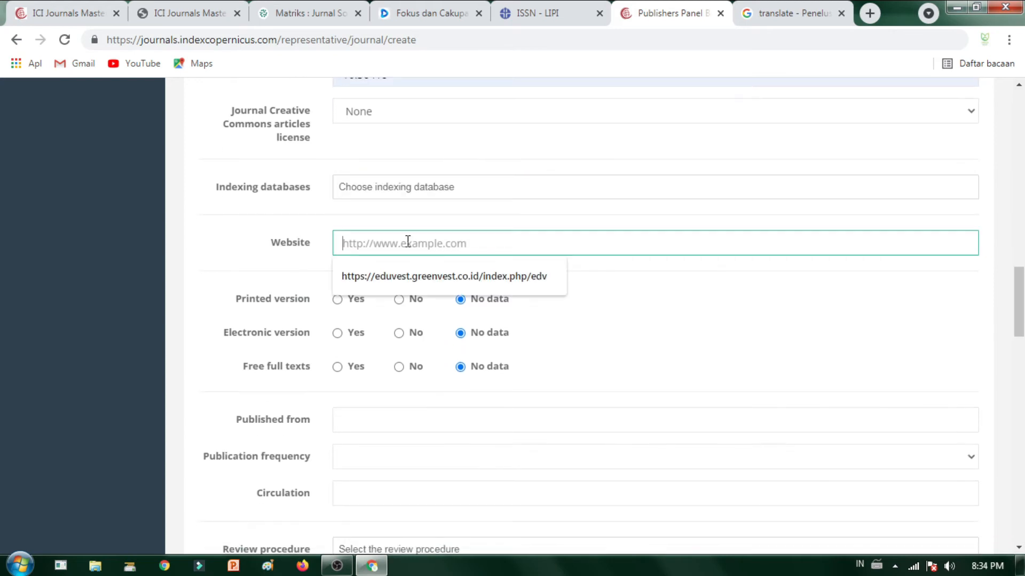
{"action": "left_click", "coordinate": [409, 186]}
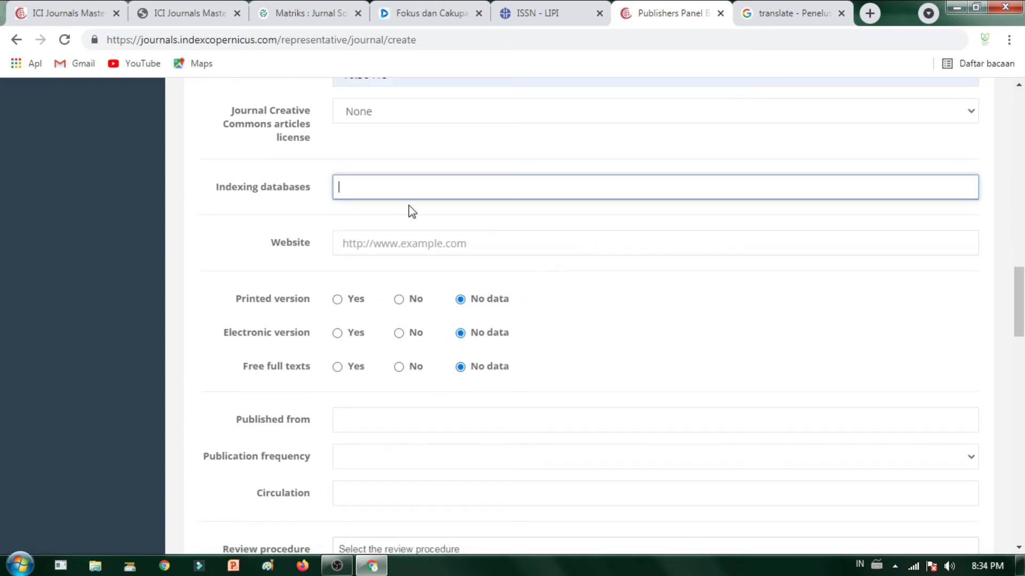
{"action": "left_click_drag", "start_coordinate": [353, 189], "coordinate": [317, 189]}
{"action": "left_click", "coordinate": [315, 188]}
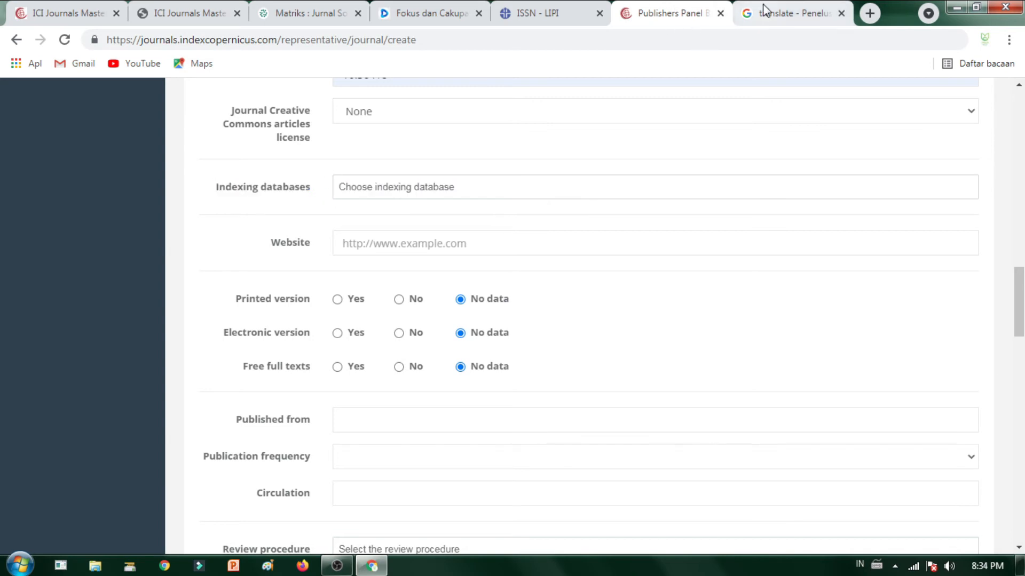
{"action": "left_click", "coordinate": [744, 12]}
{"action": "type", "text": "Journal Creative Commons articles license"}
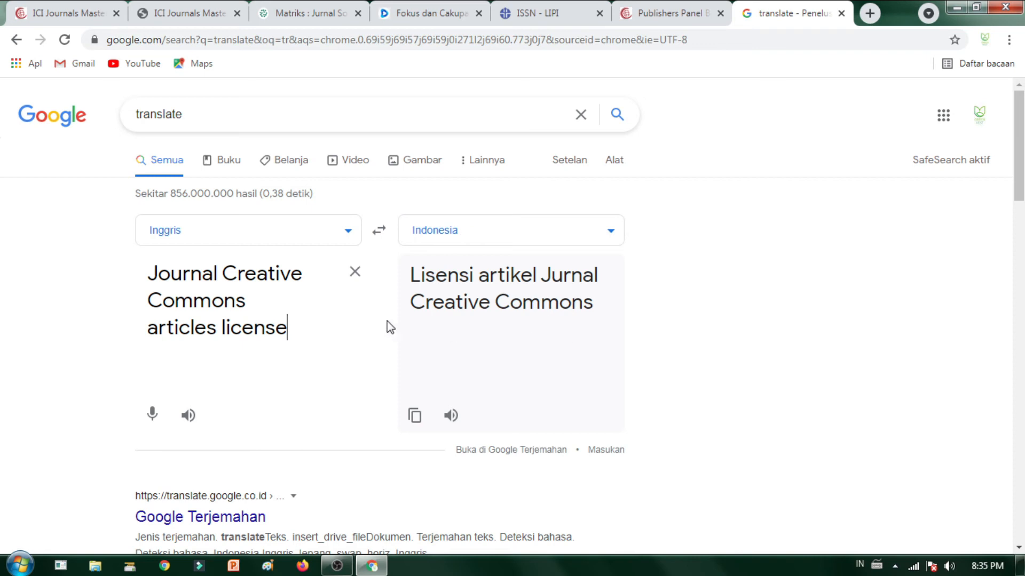
{"action": "left_click", "coordinate": [354, 273]}
{"action": "type", "text": "Journal Creative Commons articles license"}
{"action": "left_click", "coordinate": [642, 15]}
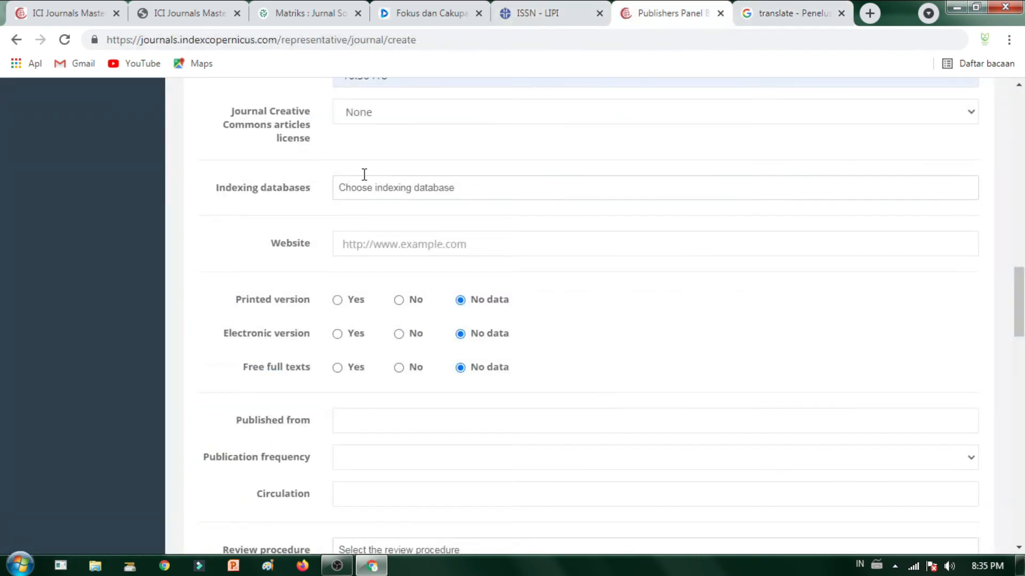
Step: Copy the Indexing databases label again and translate it into Indonesian in Google Translate
{"action": "scroll", "coordinate": [291, 152], "scroll_direction": "up", "scroll_amount": 1}
{"action": "left_click_drag", "start_coordinate": [212, 257], "coordinate": [310, 265]}
{"action": "key", "text": "ctrl+c"}
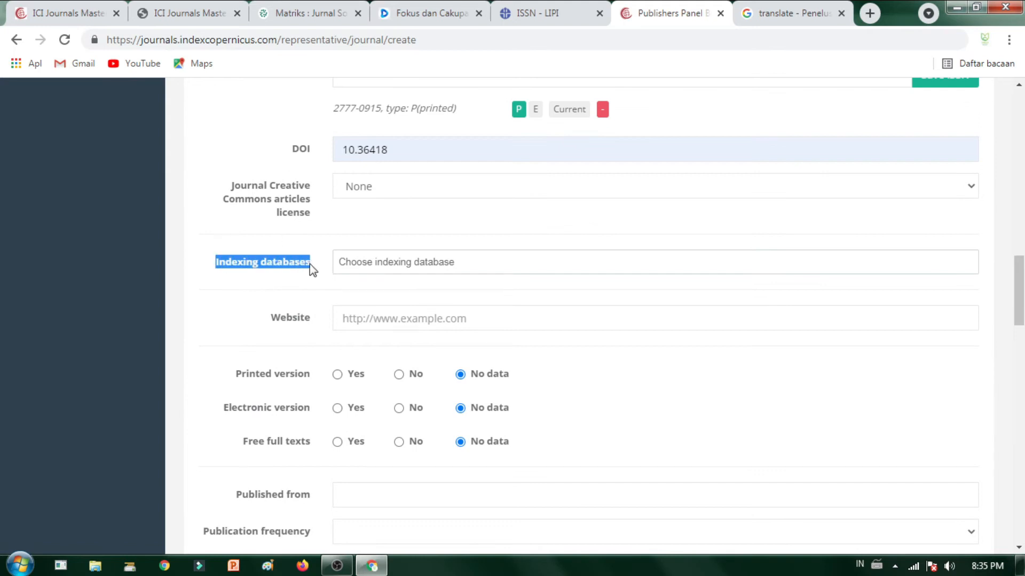
{"action": "left_click", "coordinate": [814, 17]}
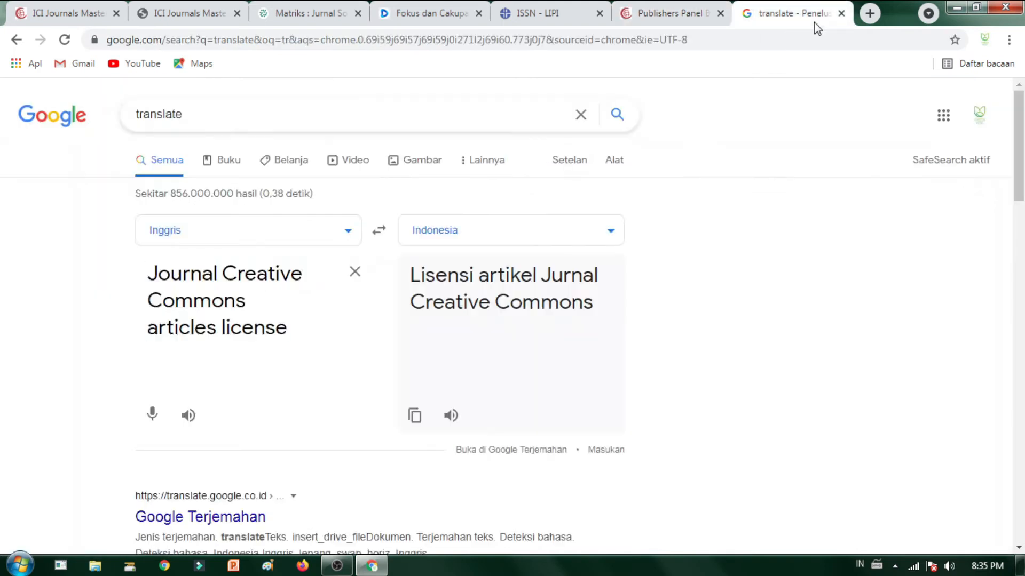
{"action": "key", "text": "ctrl+v"}
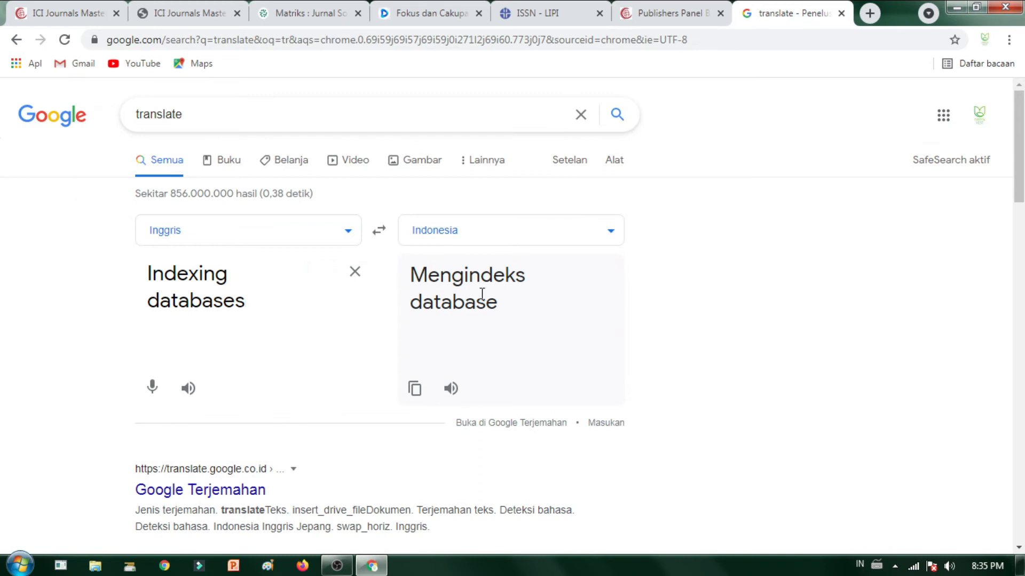
{"action": "left_click", "coordinate": [656, 12]}
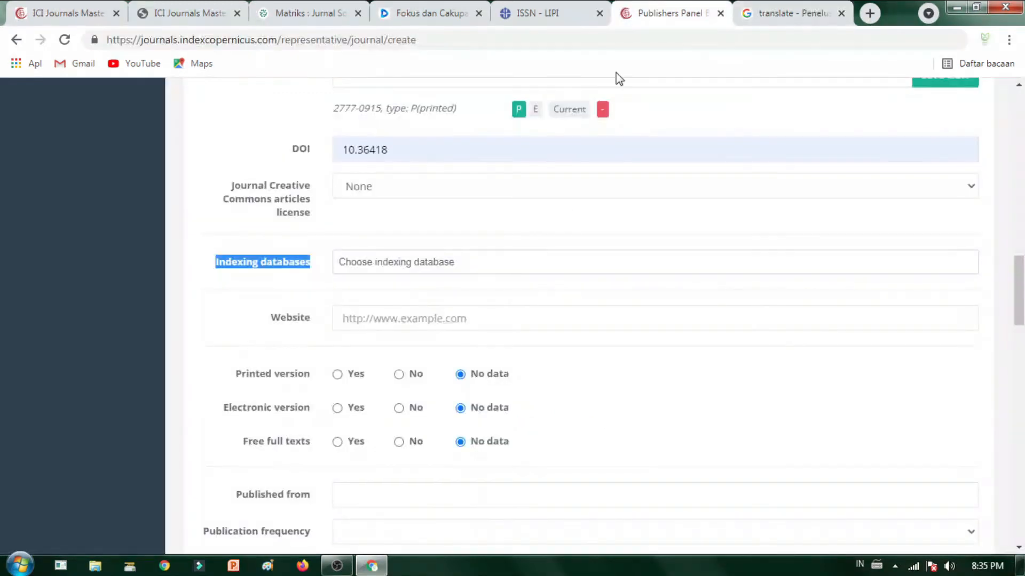
{"action": "left_click", "coordinate": [456, 254]}
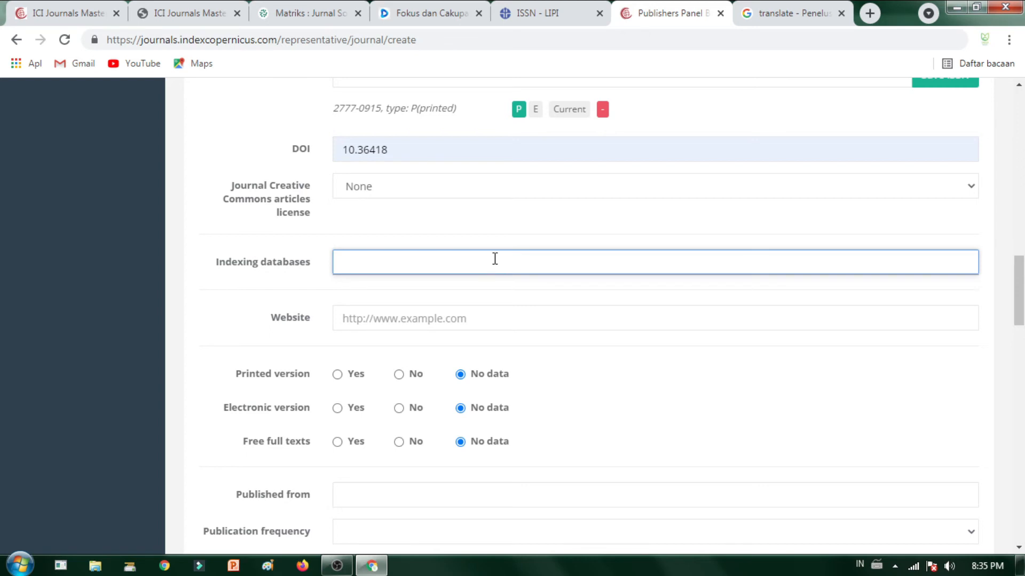
{"action": "left_click", "coordinate": [508, 317]}
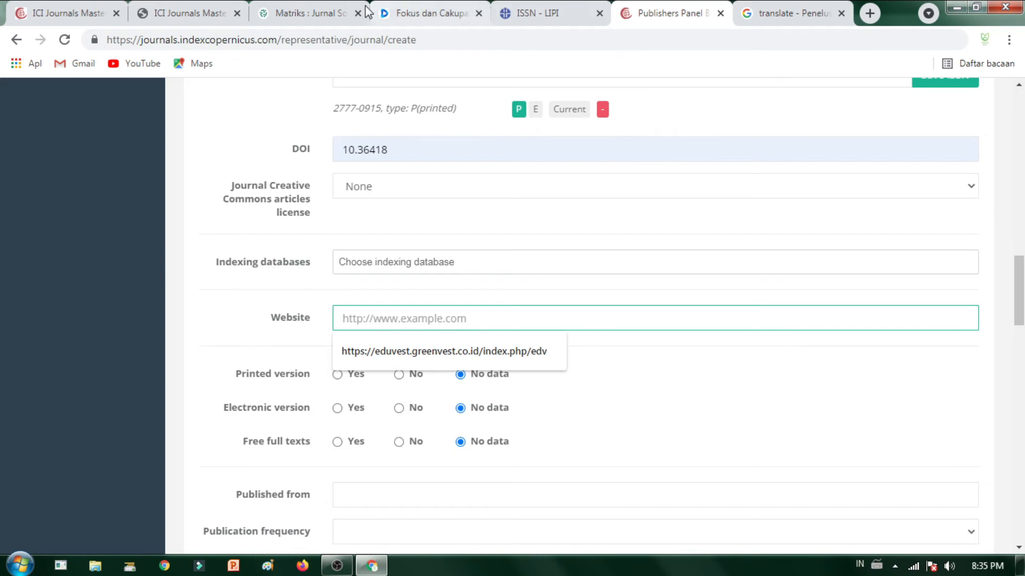
{"action": "left_click", "coordinate": [427, 7]}
{"action": "left_click_drag", "start_coordinate": [224, 41], "coordinate": [104, 32]}
{"action": "key", "text": "ctrl+c"}
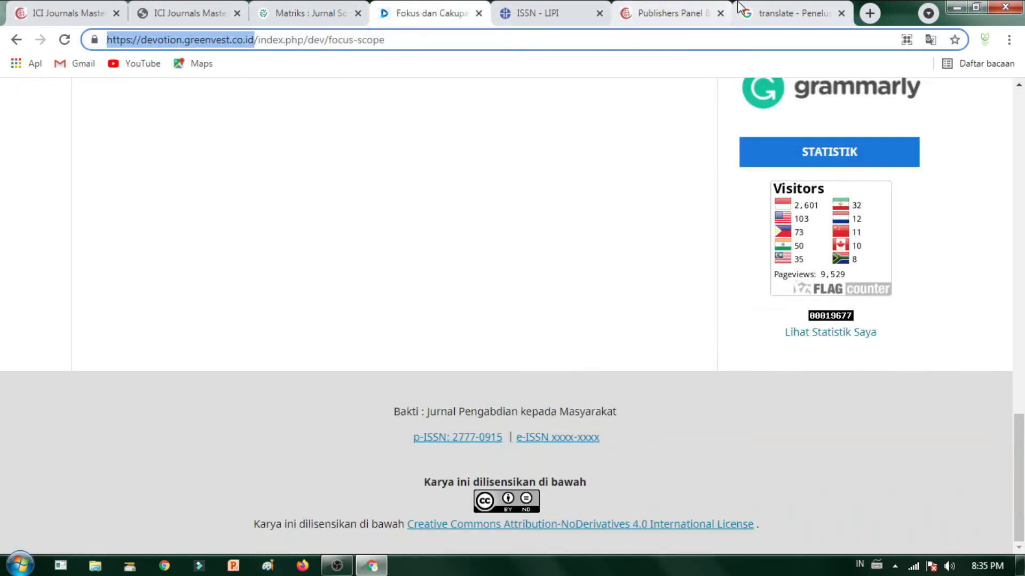
{"action": "left_click", "coordinate": [663, 11]}
{"action": "key", "text": "ctrl+v"}
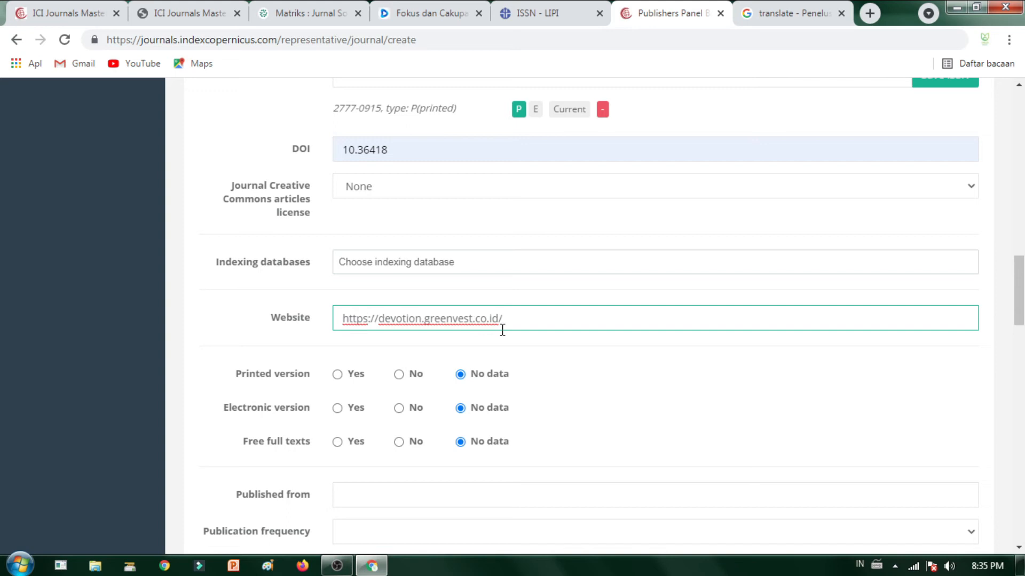
{"action": "scroll", "coordinate": [465, 368], "scroll_direction": "down", "scroll_amount": 3}
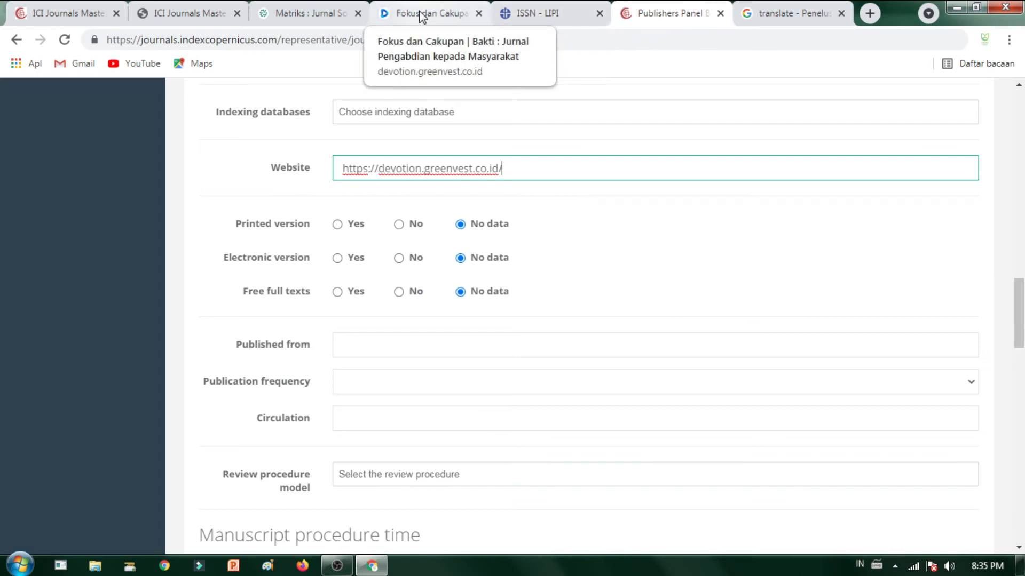
Step: Undo a mistaken paste of the Matriks site address, leaving the Devotion URL alone
{"action": "left_click", "coordinate": [295, 12]}
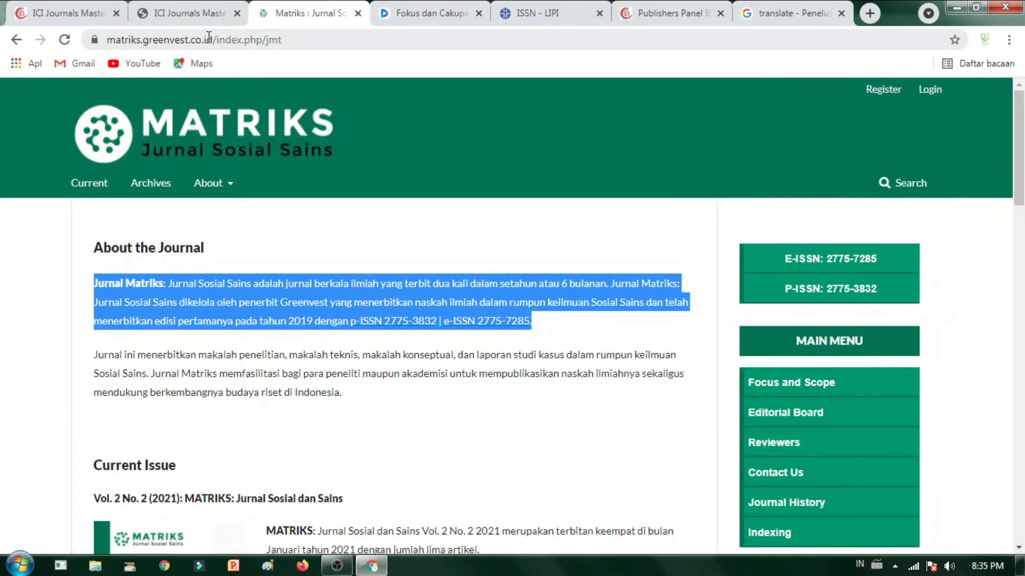
{"action": "left_click_drag", "start_coordinate": [208, 36], "coordinate": [63, 37]}
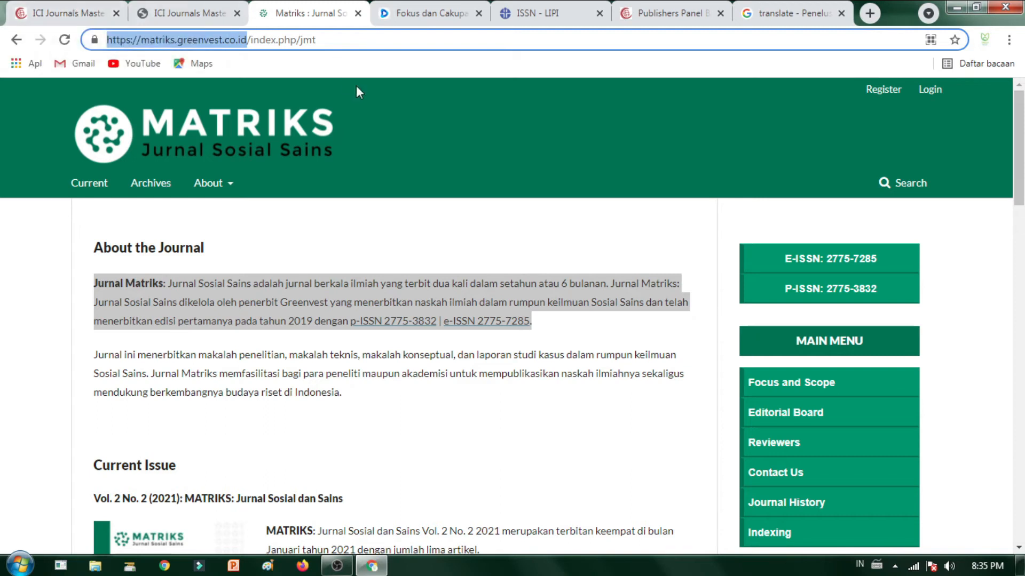
{"action": "left_click", "coordinate": [482, 43]}
{"action": "left_click", "coordinate": [94, 40]}
{"action": "left_click", "coordinate": [429, 84]}
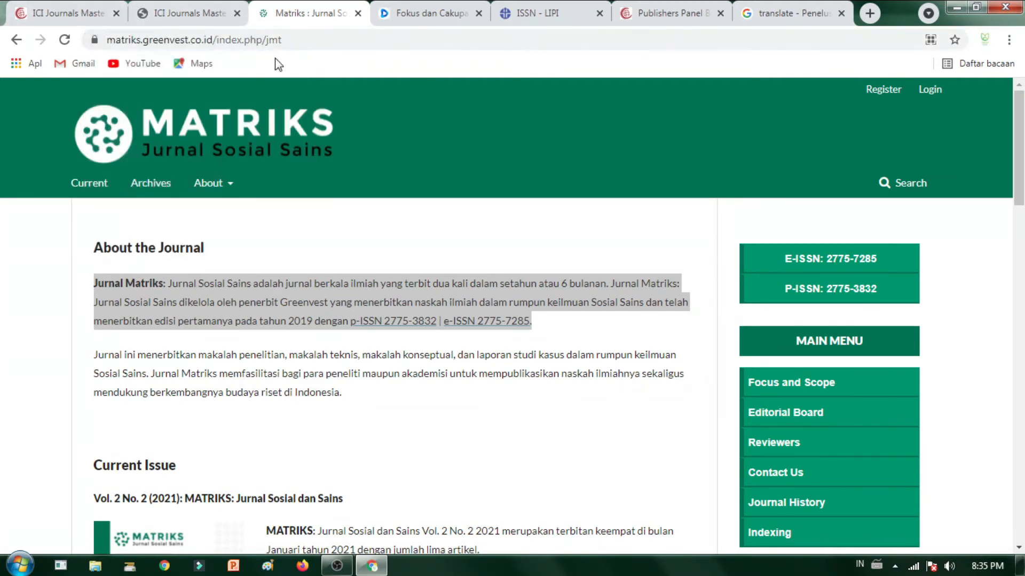
{"action": "left_click_drag", "start_coordinate": [212, 39], "coordinate": [14, 21]}
{"action": "key", "text": "ctrl+c"}
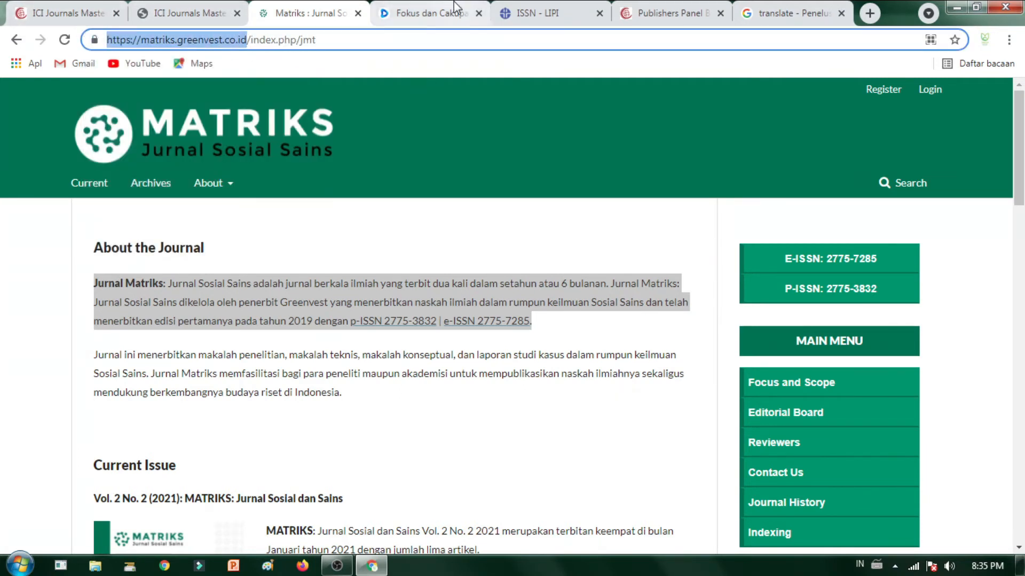
{"action": "left_click", "coordinate": [644, 14]}
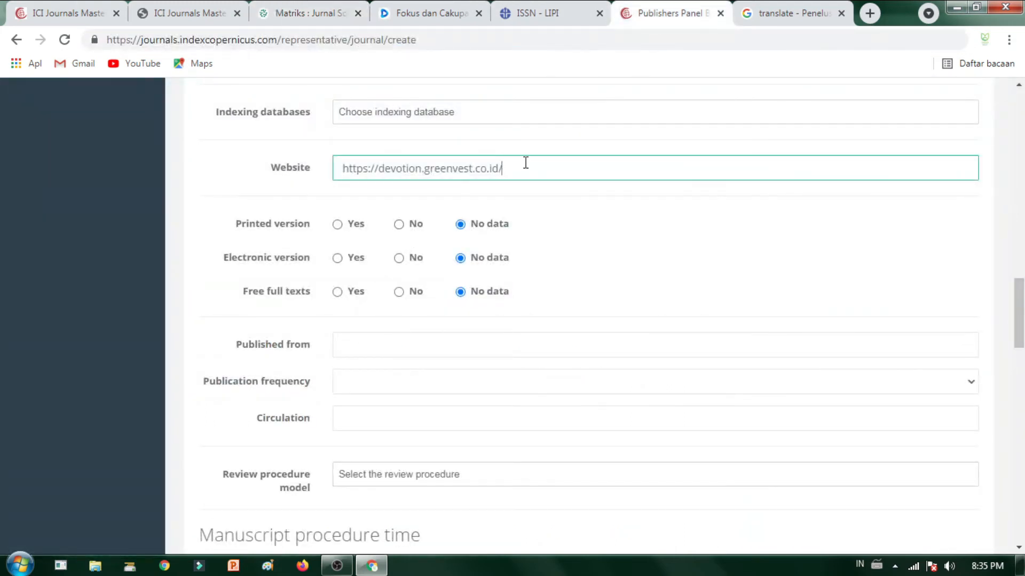
{"action": "key", "text": "ctrl+v"}
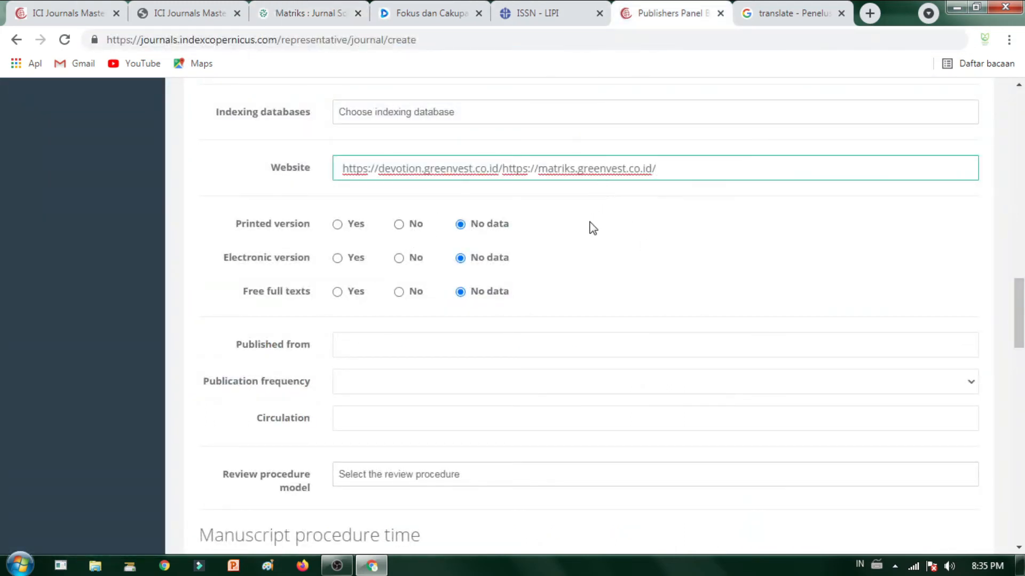
{"action": "key", "text": "ctrl+z"}
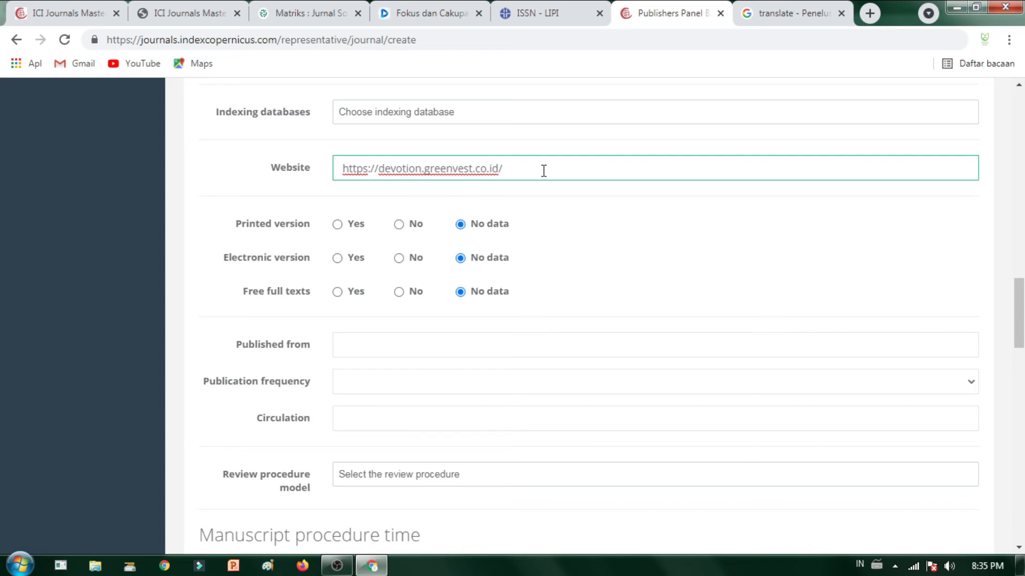
{"action": "left_click", "coordinate": [631, 189]}
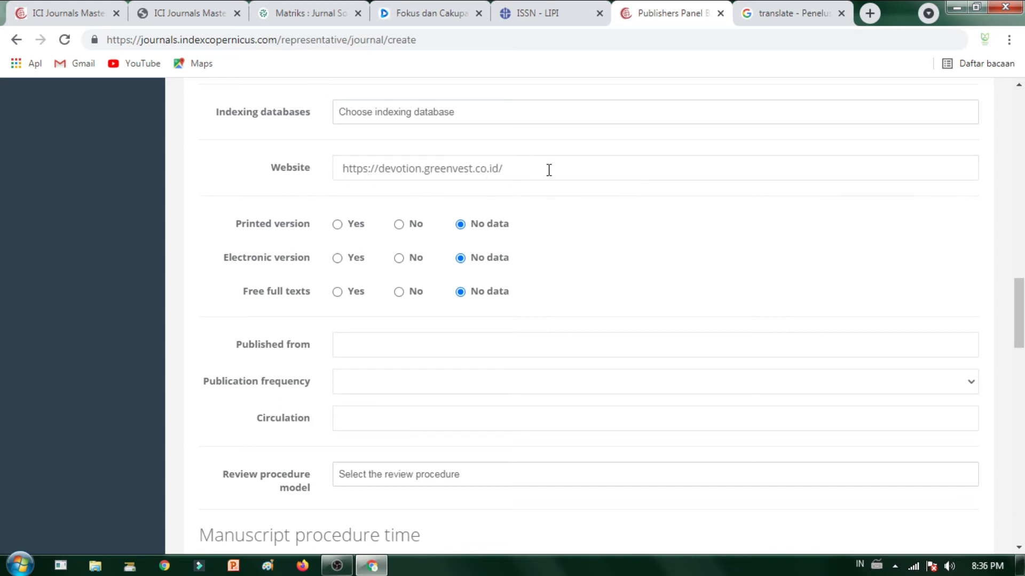
{"action": "scroll", "coordinate": [422, 186], "scroll_direction": "down", "scroll_amount": 1}
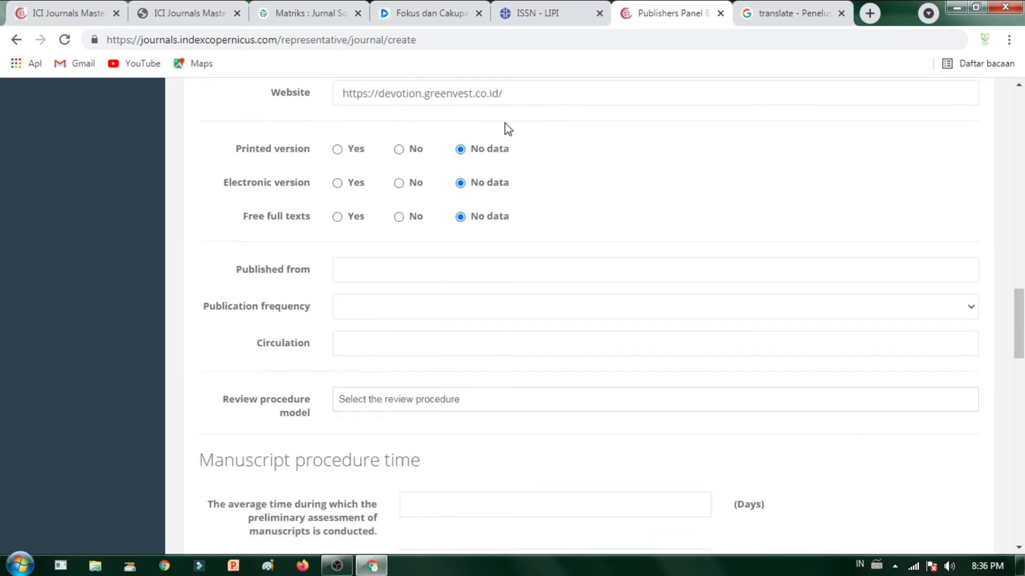
Step: Mark Printed version, Electronic version and Free full texts as Yes
{"action": "left_click", "coordinate": [338, 150]}
{"action": "left_click", "coordinate": [338, 184]}
{"action": "left_click", "coordinate": [338, 218]}
{"action": "scroll", "coordinate": [352, 176], "scroll_direction": "down", "scroll_amount": 1}
{"action": "scroll", "coordinate": [458, 214], "scroll_direction": "down", "scroll_amount": 2}
{"action": "scroll", "coordinate": [366, 216], "scroll_direction": "up", "scroll_amount": 2}
{"action": "scroll", "coordinate": [364, 220], "scroll_direction": "down", "scroll_amount": 5}
{"action": "scroll", "coordinate": [364, 222], "scroll_direction": "up", "scroll_amount": 5}
{"action": "scroll", "coordinate": [368, 229], "scroll_direction": "down", "scroll_amount": 1}
Step: Replace the Published from year 1600 with 2019
{"action": "left_click", "coordinate": [367, 195]}
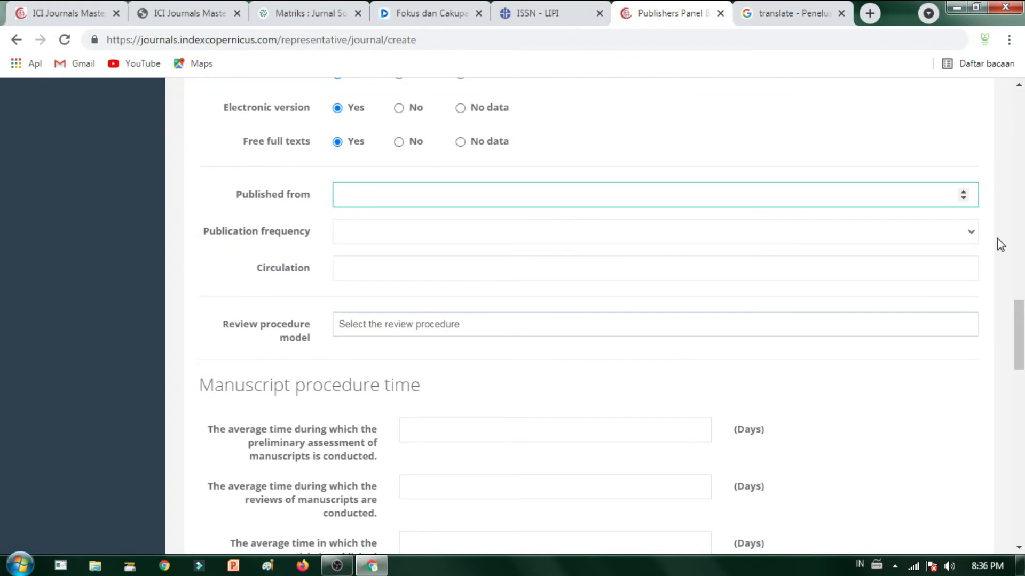
{"action": "left_click", "coordinate": [962, 191]}
{"action": "left_click", "coordinate": [620, 231]}
{"action": "left_click", "coordinate": [624, 194]}
{"action": "double_click", "coordinate": [624, 195]}
{"action": "type", "text": "20"}
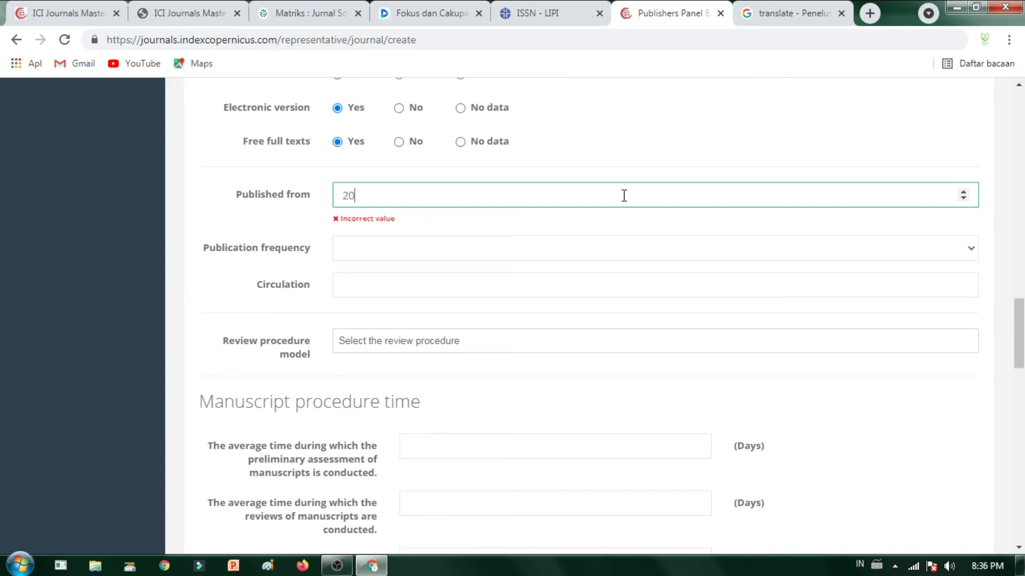
{"action": "type", "text": "19"}
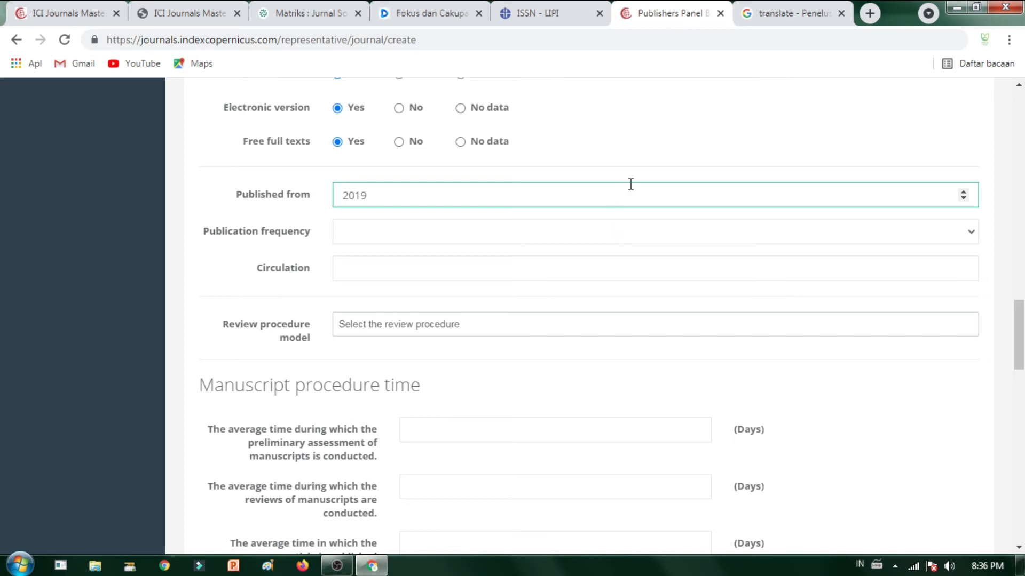
{"action": "left_click", "coordinate": [579, 231]}
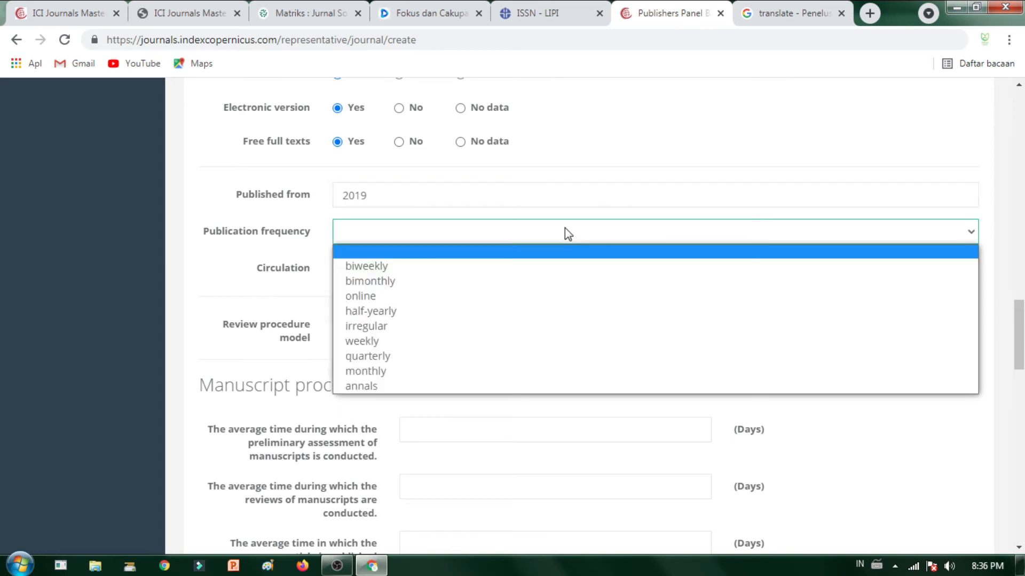
Step: Check the journal's record on the ISSN - LIPI page and return to the form
{"action": "left_click", "coordinate": [559, 9]}
{"action": "left_click", "coordinate": [559, 9]}
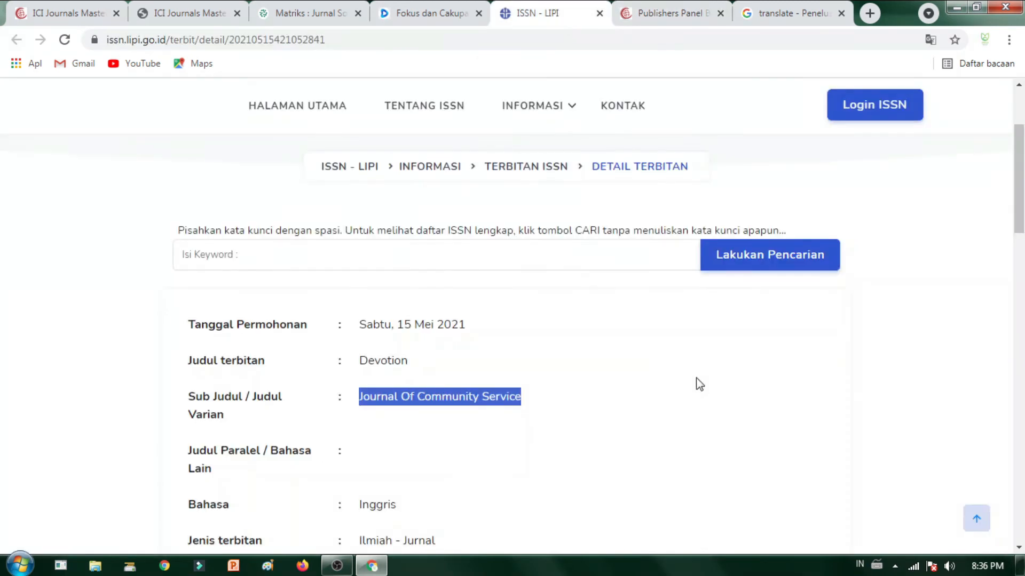
{"action": "left_click", "coordinate": [780, 355]}
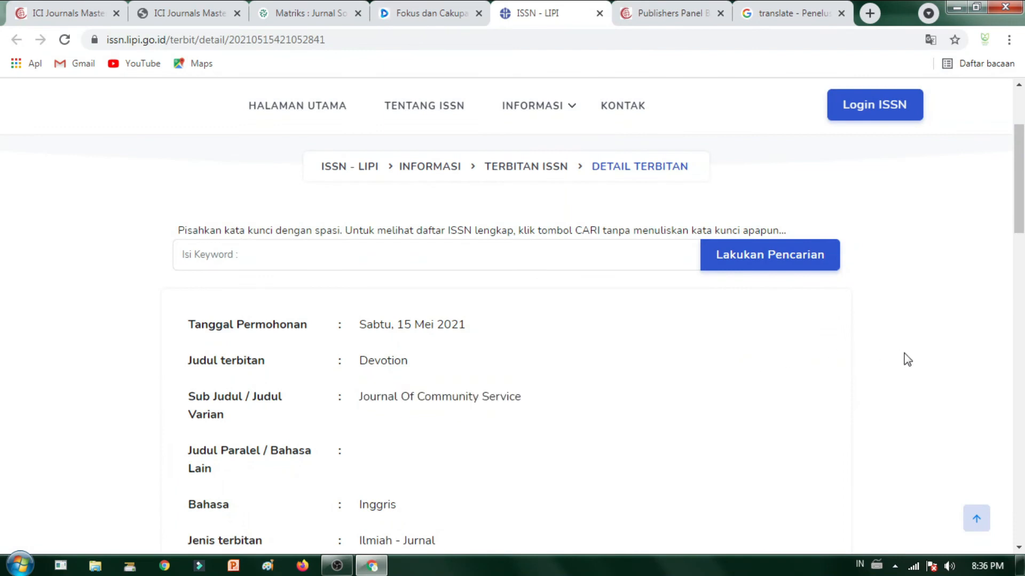
{"action": "scroll", "coordinate": [907, 359], "scroll_direction": "down", "scroll_amount": 3}
{"action": "scroll", "coordinate": [907, 359], "scroll_direction": "down", "scroll_amount": 4}
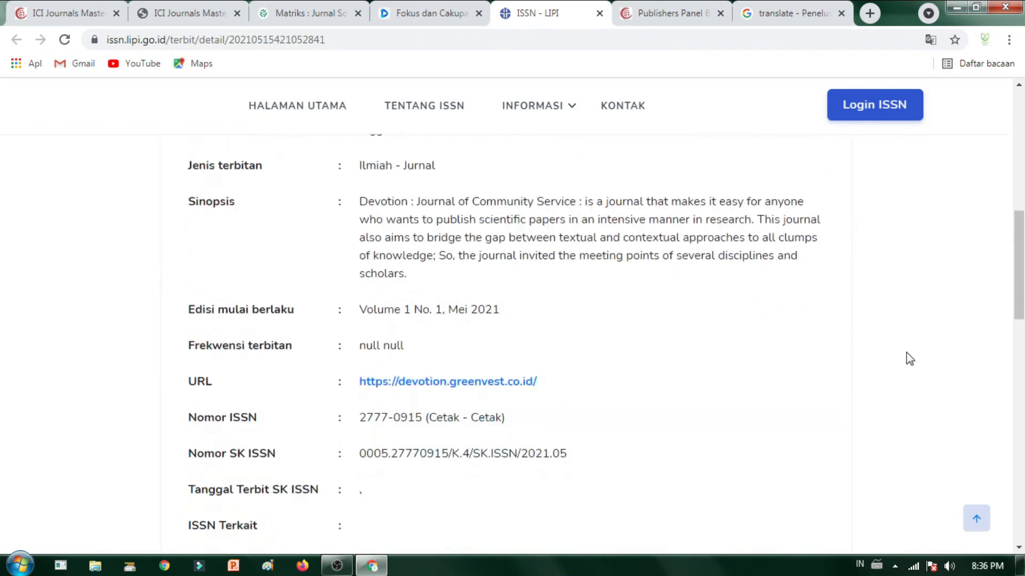
{"action": "scroll", "coordinate": [906, 352], "scroll_direction": "down", "scroll_amount": 8}
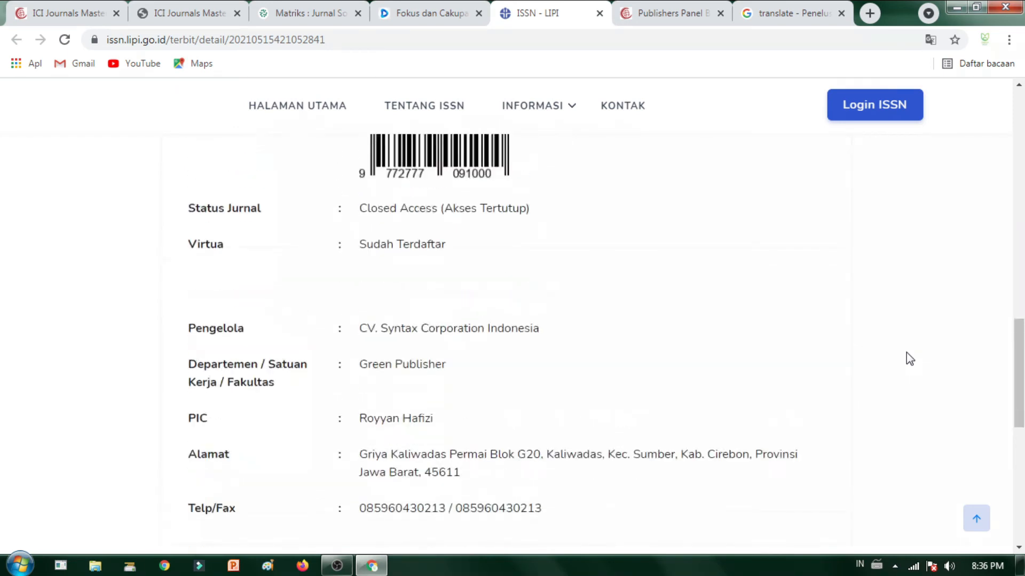
{"action": "scroll", "coordinate": [907, 352], "scroll_direction": "up", "scroll_amount": 3}
{"action": "scroll", "coordinate": [906, 353], "scroll_direction": "down", "scroll_amount": 12}
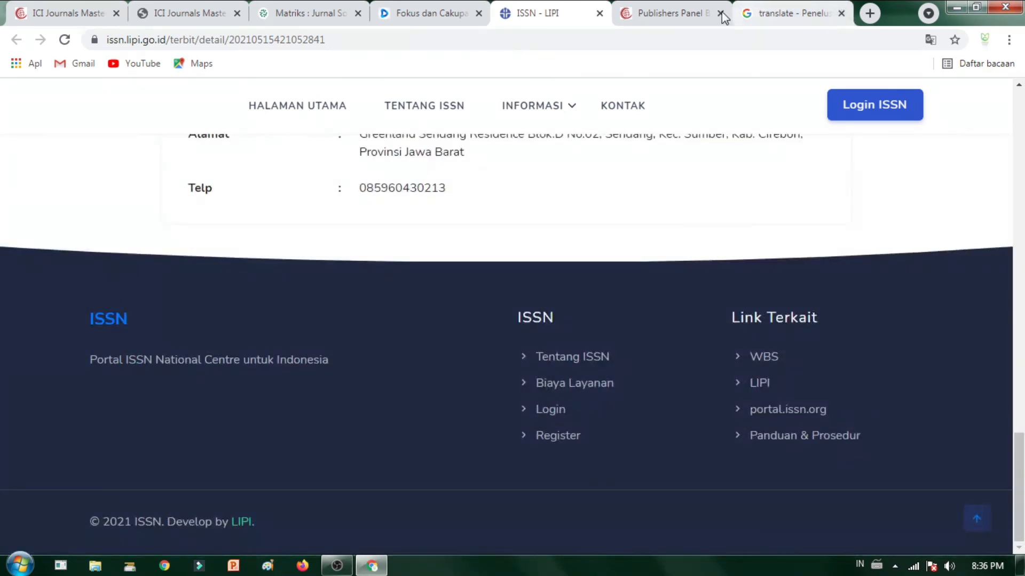
{"action": "left_click", "coordinate": [690, 15]}
{"action": "scroll", "coordinate": [416, 245], "scroll_direction": "up", "scroll_amount": 4}
{"action": "left_click", "coordinate": [231, 238]}
{"action": "scroll", "coordinate": [443, 320], "scroll_direction": "up", "scroll_amount": 1}
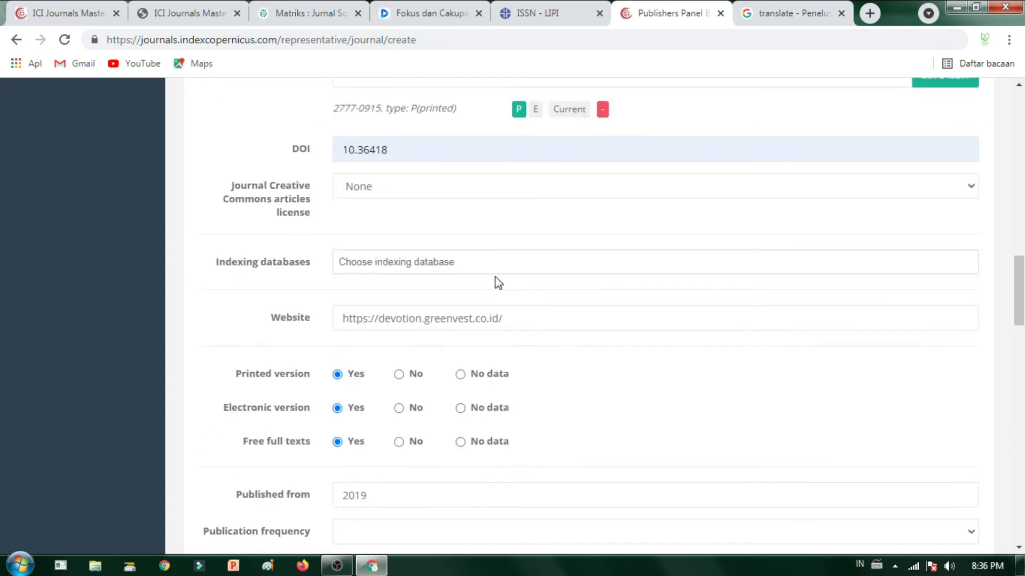
{"action": "scroll", "coordinate": [507, 343], "scroll_direction": "down", "scroll_amount": 7}
{"action": "scroll", "coordinate": [488, 262], "scroll_direction": "up", "scroll_amount": 3}
{"action": "scroll", "coordinate": [475, 264], "scroll_direction": "down", "scroll_amount": 3}
Step: Set publication frequency to monthly and circulation to 15
{"action": "left_click", "coordinate": [376, 158]}
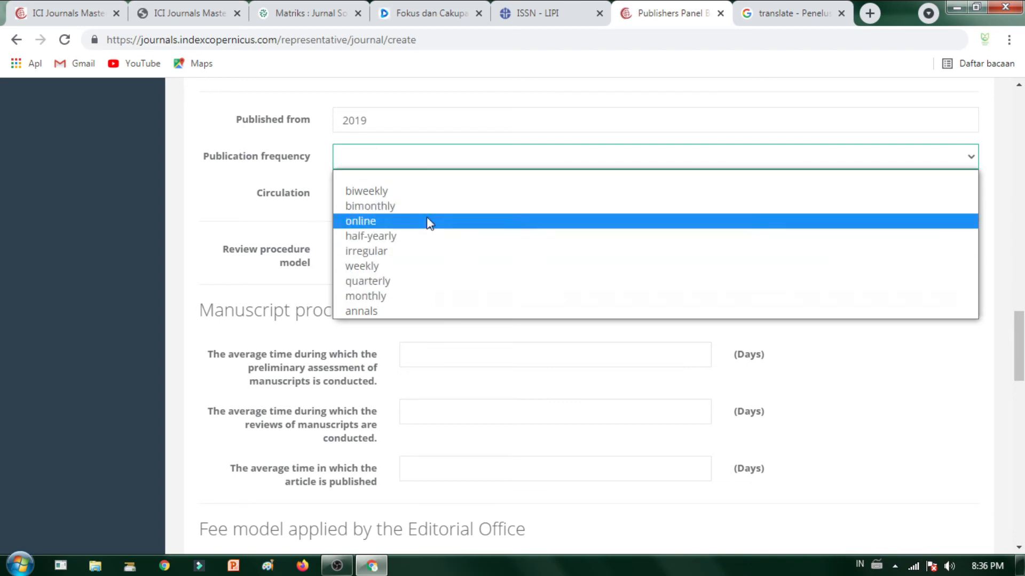
{"action": "left_click", "coordinate": [391, 297]}
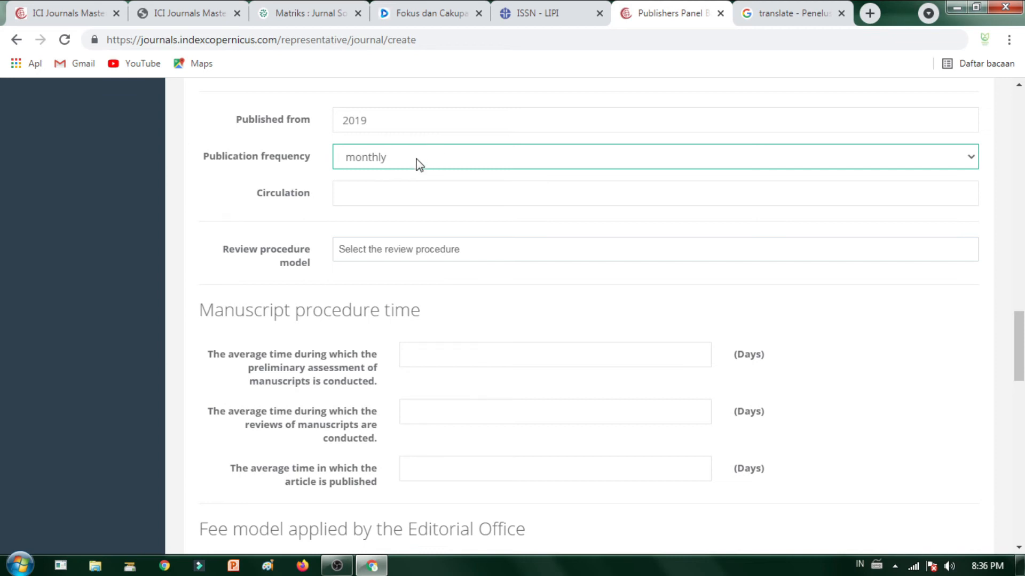
{"action": "left_click", "coordinate": [424, 190]}
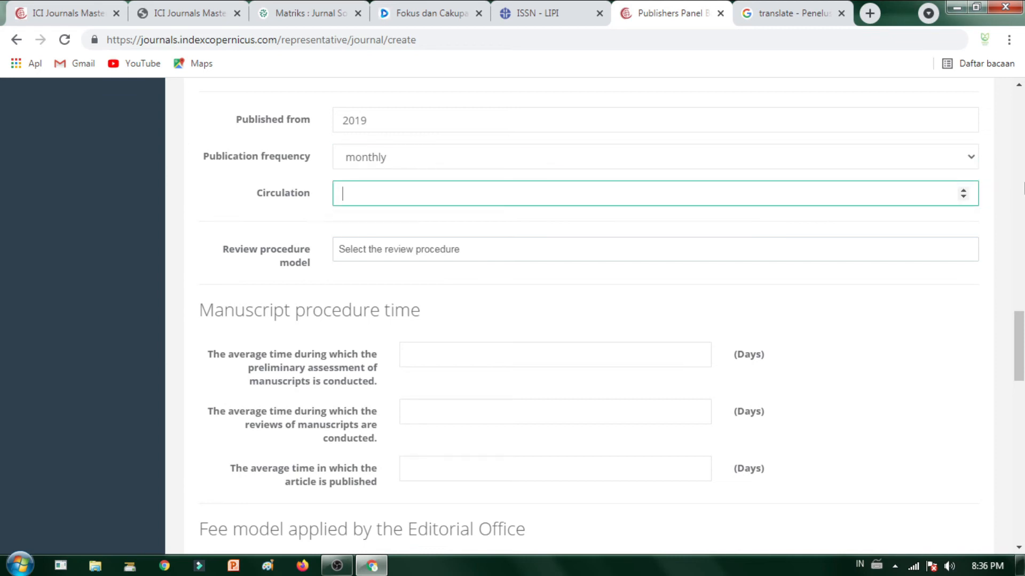
{"action": "double_click", "coordinate": [963, 190]}
{"action": "double_click", "coordinate": [963, 191]}
{"action": "double_click", "coordinate": [964, 190]}
{"action": "left_click", "coordinate": [448, 221]}
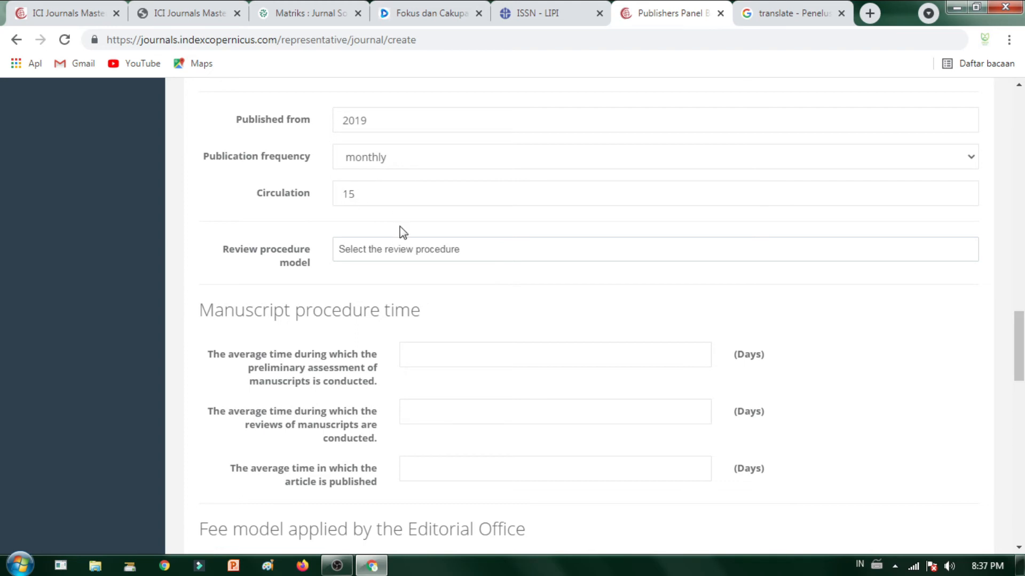
Step: Choose Open peer review as the review procedure model
{"action": "left_click", "coordinate": [425, 242]}
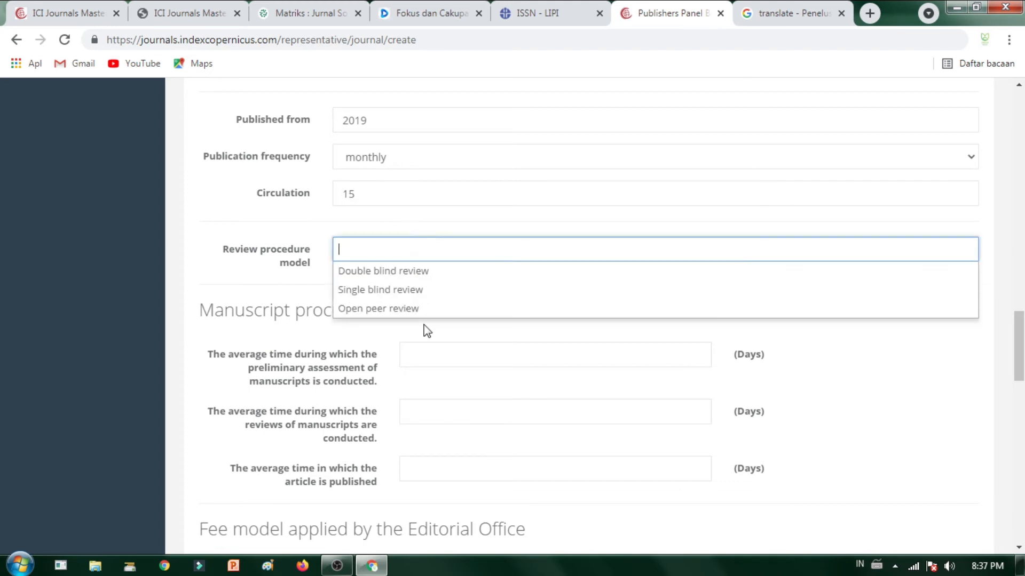
{"action": "left_click", "coordinate": [434, 310]}
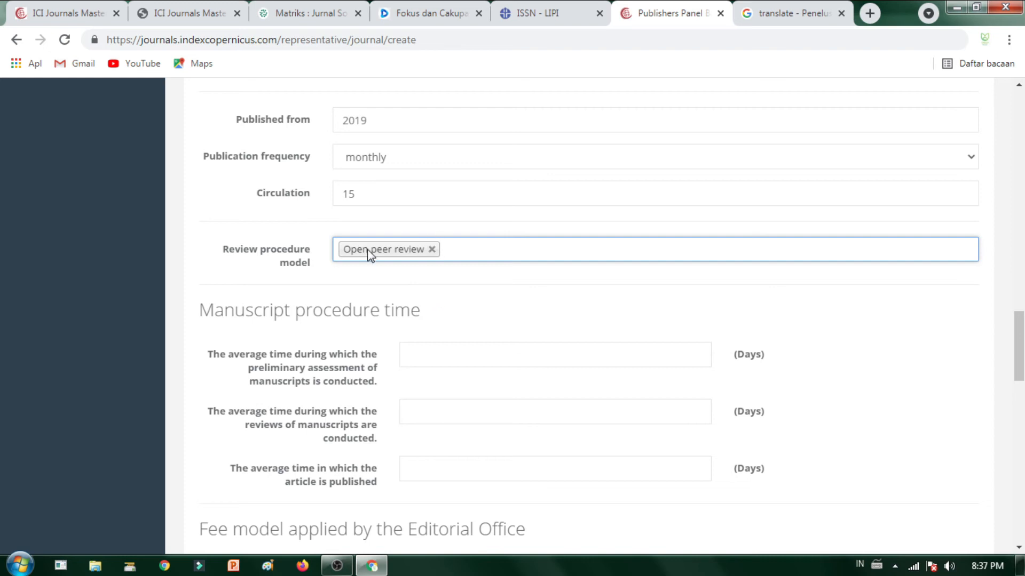
{"action": "scroll", "coordinate": [538, 308], "scroll_direction": "down", "scroll_amount": 1}
{"action": "left_click", "coordinate": [429, 271]}
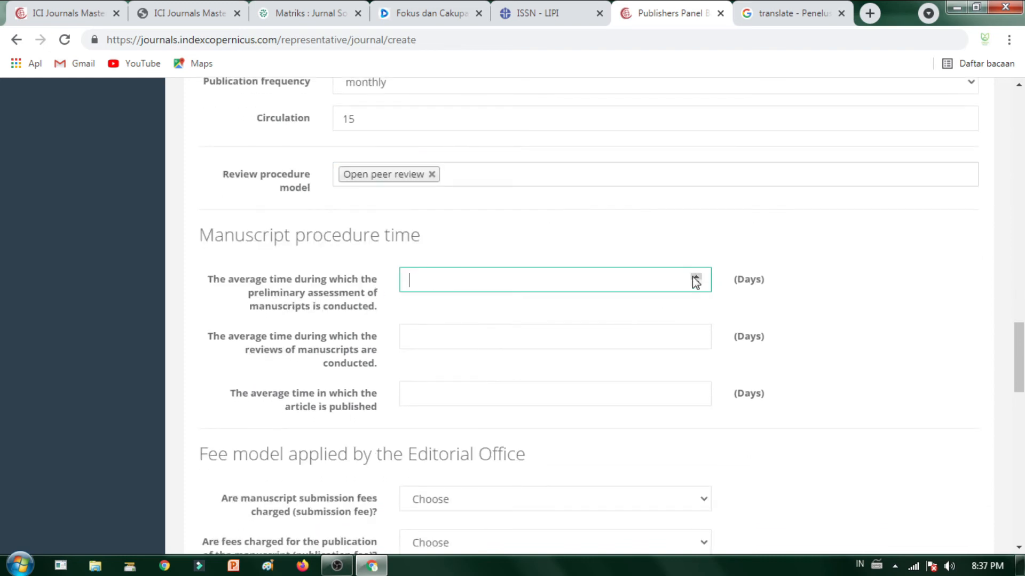
{"action": "scroll", "coordinate": [457, 340], "scroll_direction": "down", "scroll_amount": 1}
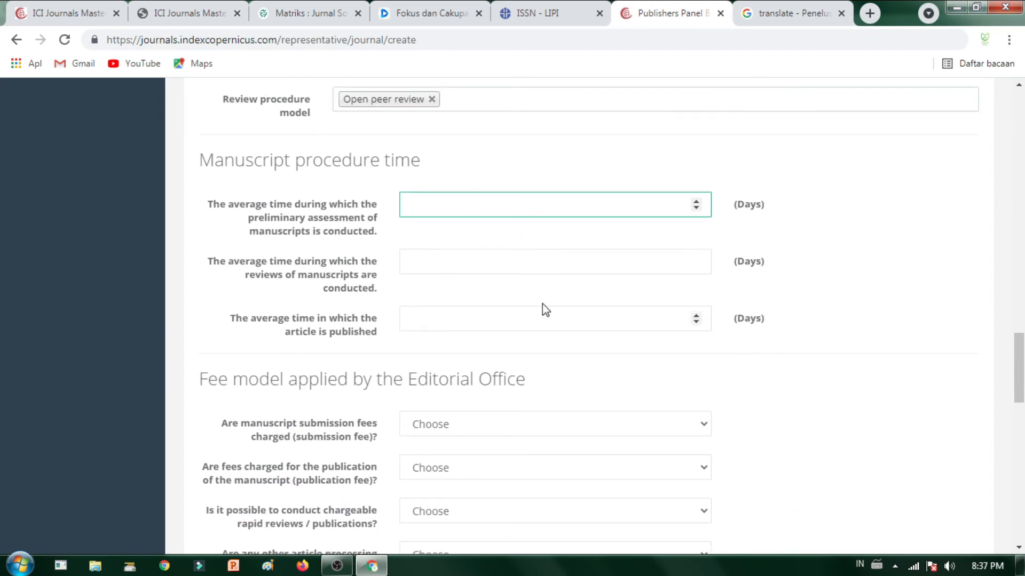
Step: Add a new editorial team member and fill in their first and last names
{"action": "scroll", "coordinate": [608, 368], "scroll_direction": "down", "scroll_amount": 4}
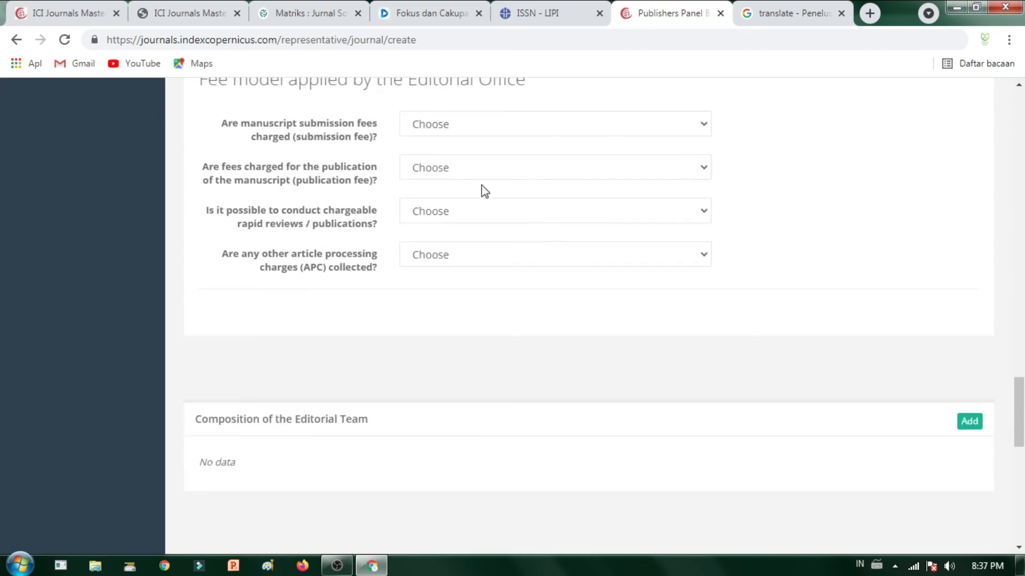
{"action": "scroll", "coordinate": [486, 193], "scroll_direction": "down", "scroll_amount": 2}
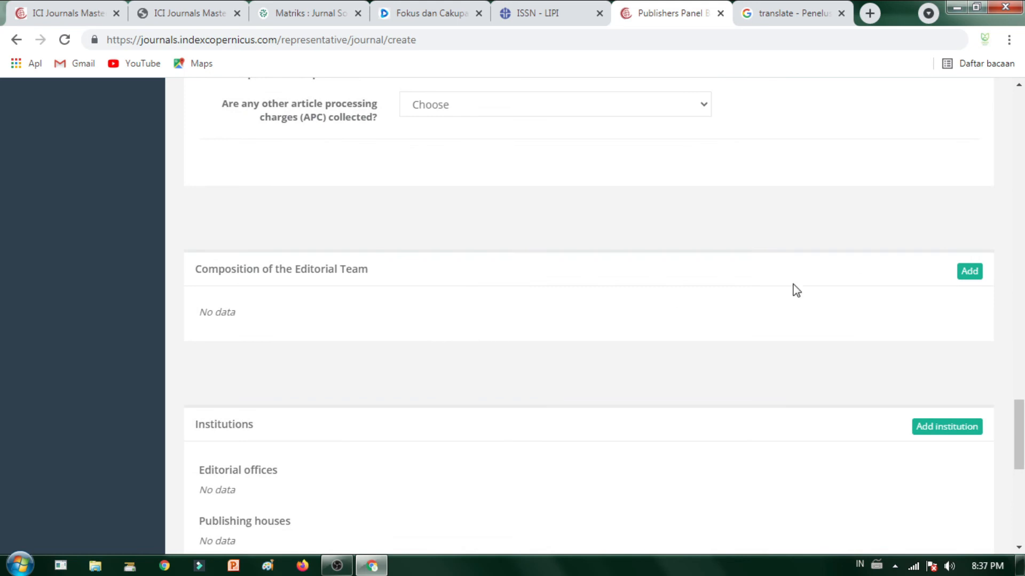
{"action": "left_click", "coordinate": [968, 275]}
{"action": "left_click", "coordinate": [376, 177]}
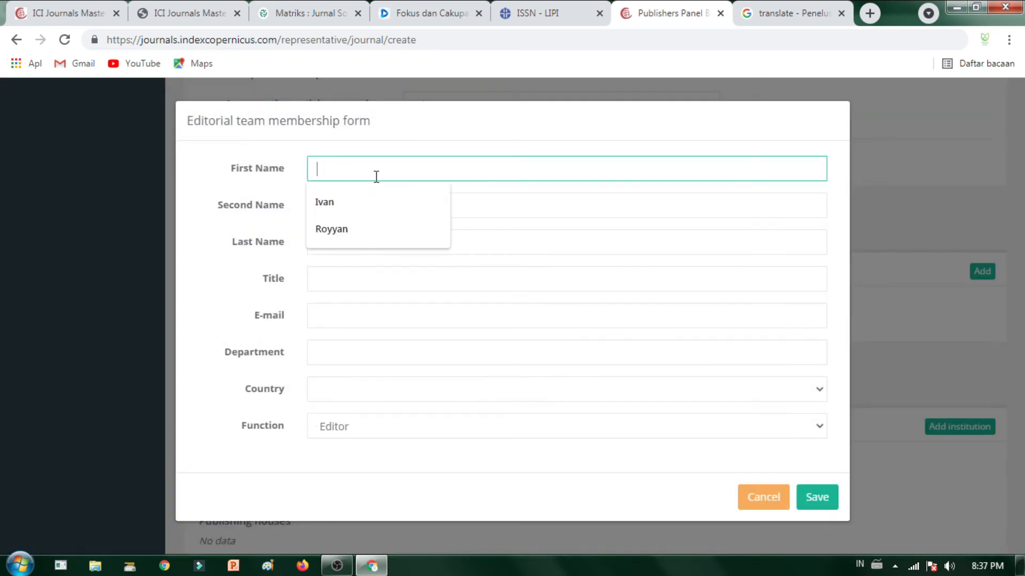
{"action": "left_click", "coordinate": [370, 240]}
{"action": "left_click", "coordinate": [378, 199]}
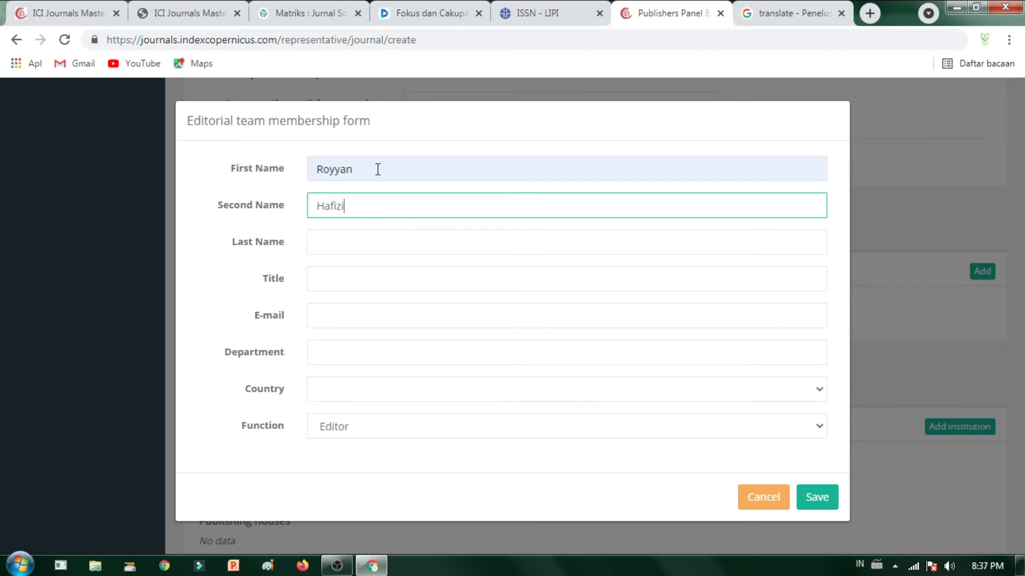
{"action": "left_click", "coordinate": [381, 249]}
{"action": "left_click", "coordinate": [375, 202]}
{"action": "double_click", "coordinate": [377, 202]}
{"action": "key", "text": "BackSpace"}
{"action": "left_click", "coordinate": [392, 169]}
{"action": "type", "text": "Hafizi"}
{"action": "left_click", "coordinate": [347, 202]}
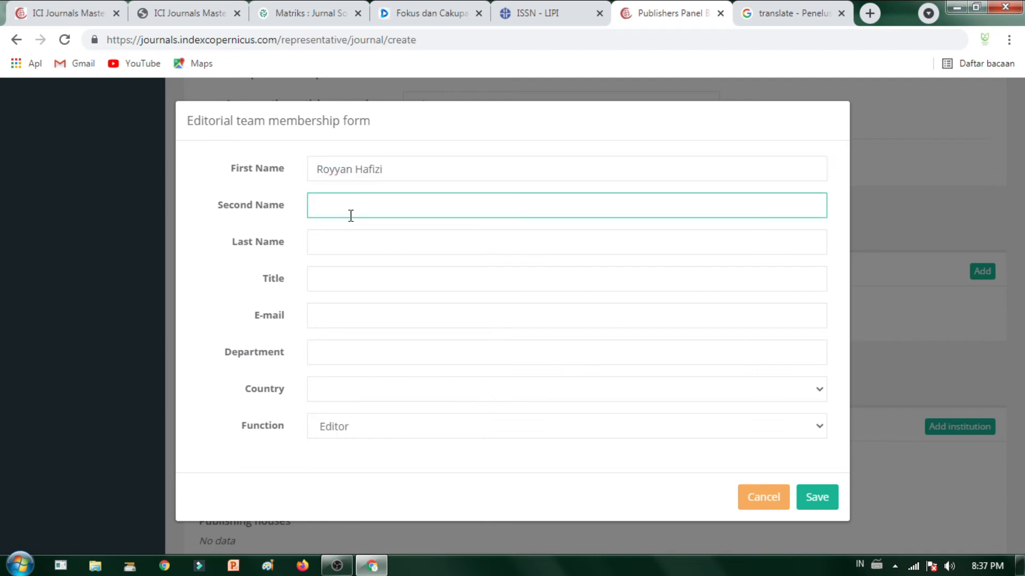
{"action": "left_click", "coordinate": [347, 237]}
{"action": "type", "text": "Hafizi"}
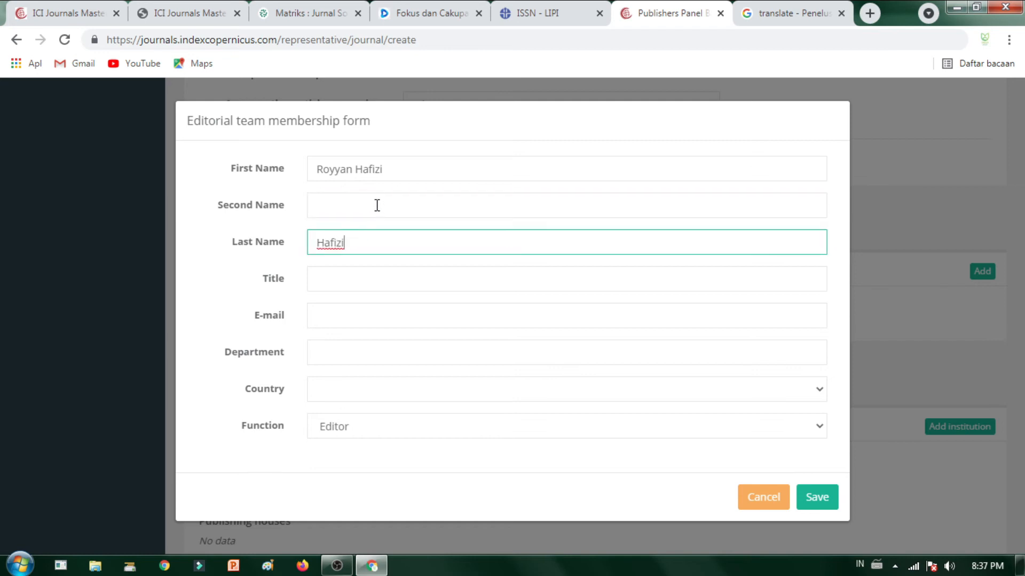
{"action": "left_click", "coordinate": [338, 206]}
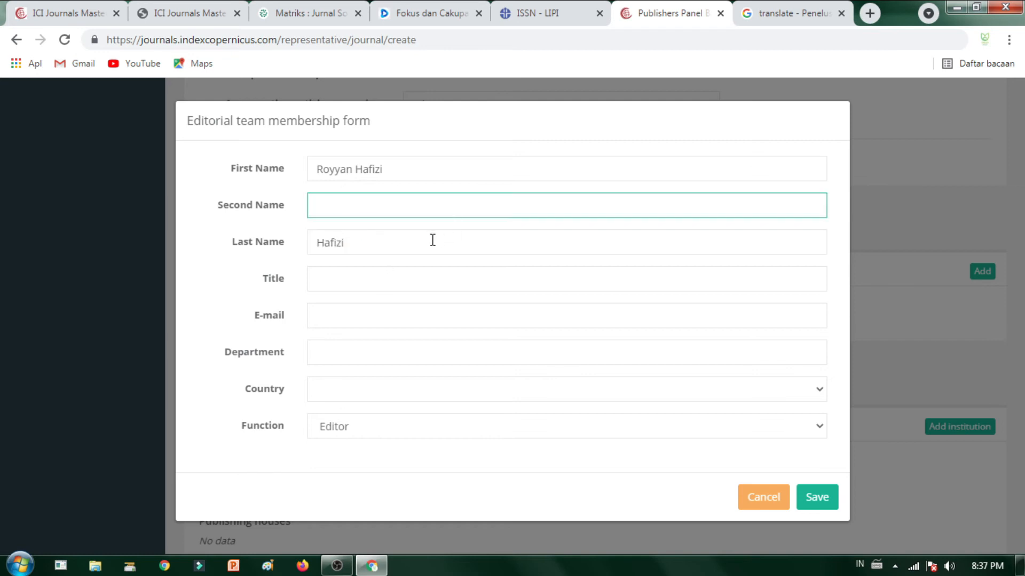
Step: Give the member the title Mr and fill in their e-mail from autofill
{"action": "left_click", "coordinate": [331, 284]}
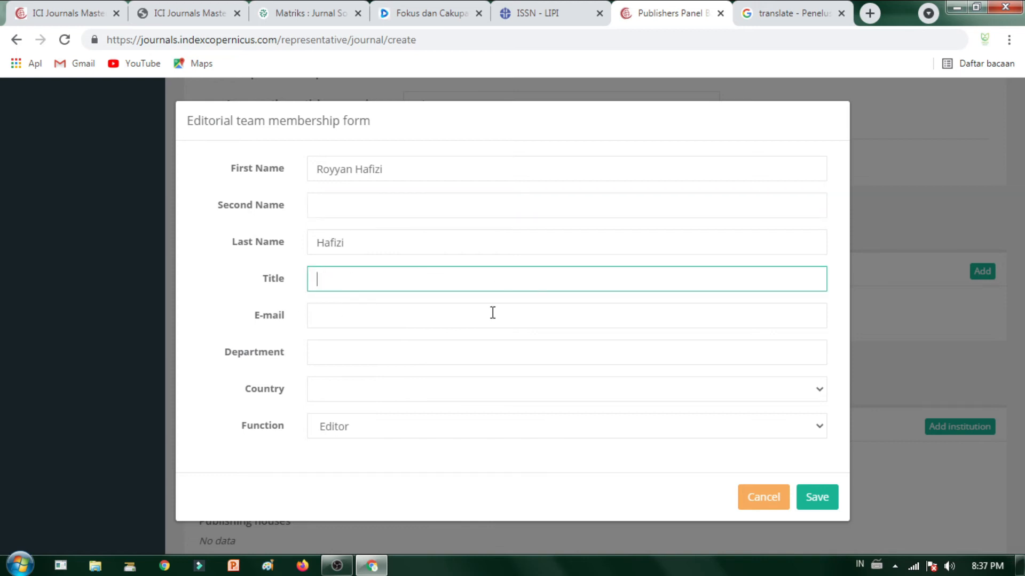
{"action": "type", "text": "Mr"}
{"action": "left_click", "coordinate": [407, 315]}
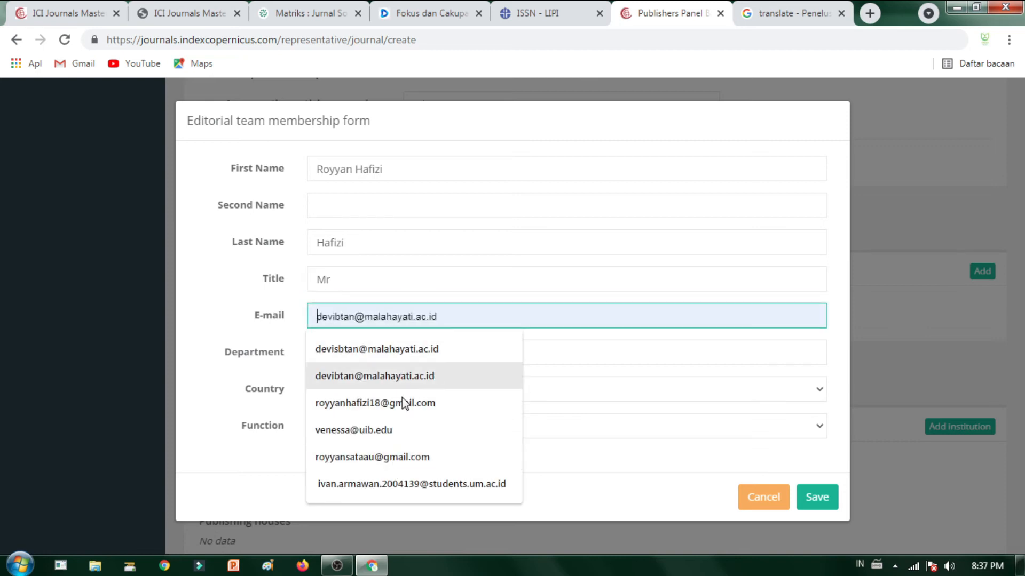
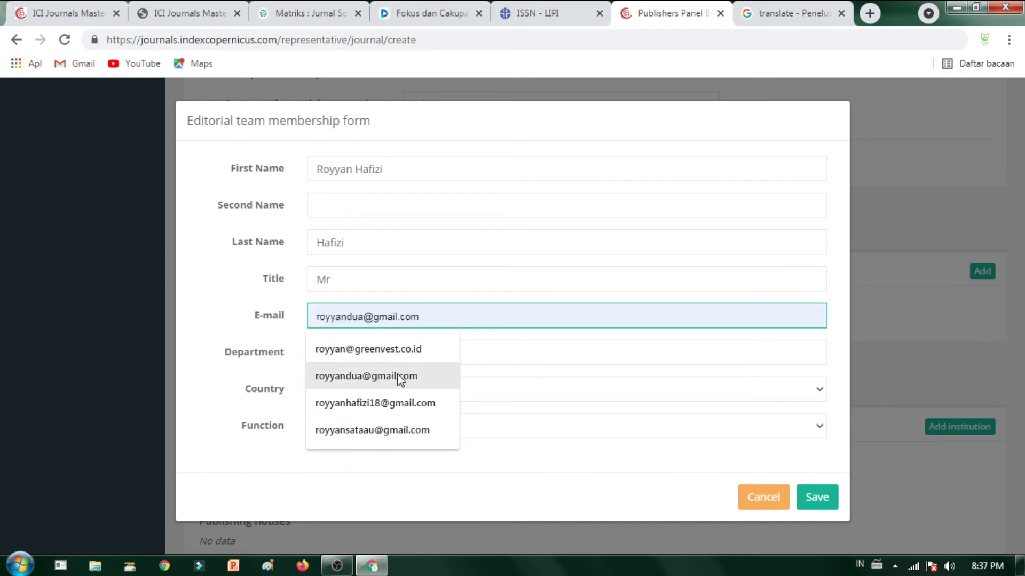
{"action": "left_click", "coordinate": [378, 374]}
{"action": "left_click", "coordinate": [513, 338]}
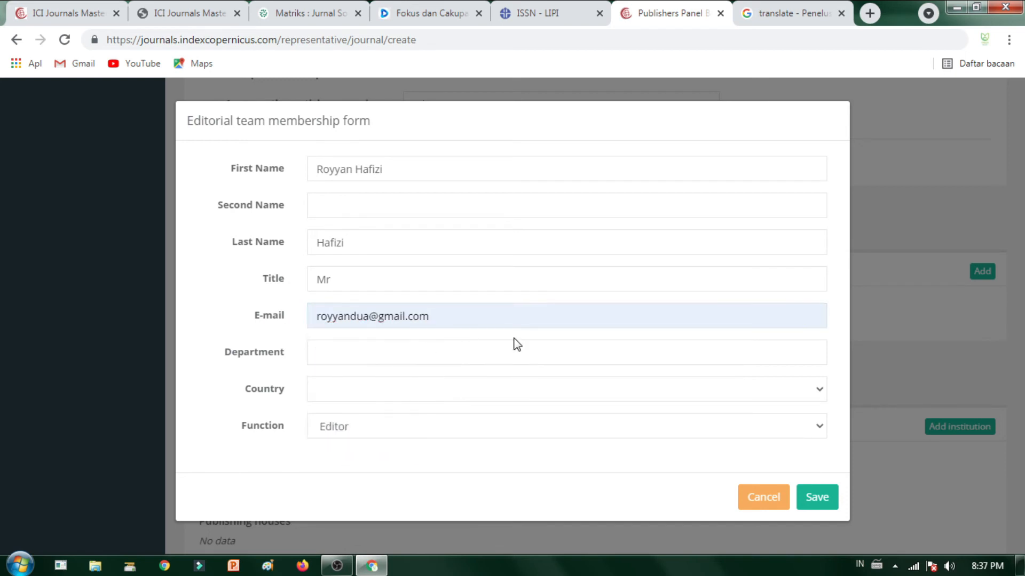
Step: Enter department Syntax Corporation Indonesia, country Indonesia, function Editor, and save the member
{"action": "left_click", "coordinate": [515, 358]}
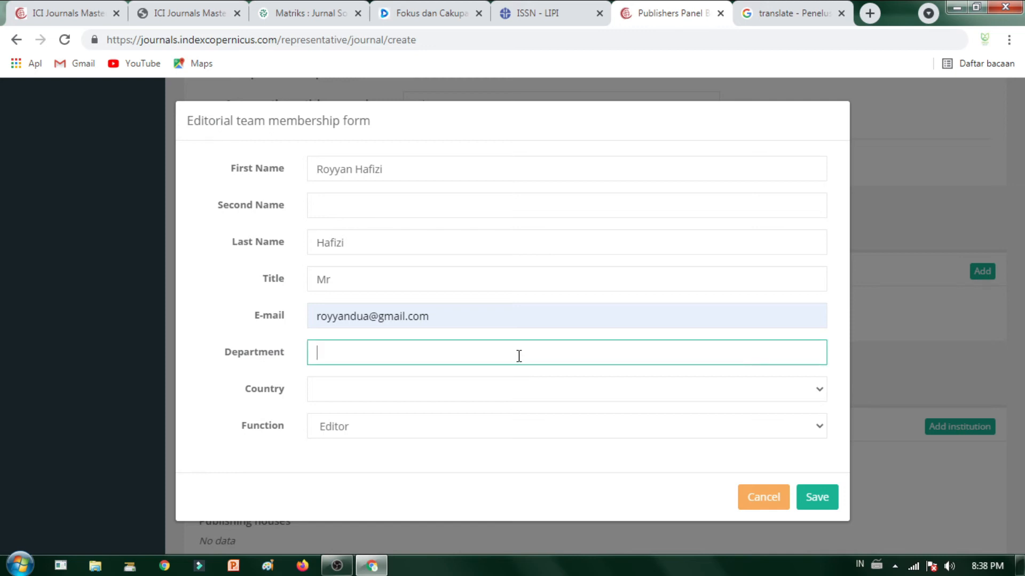
{"action": "type", "text": "Syntax Corporation"}
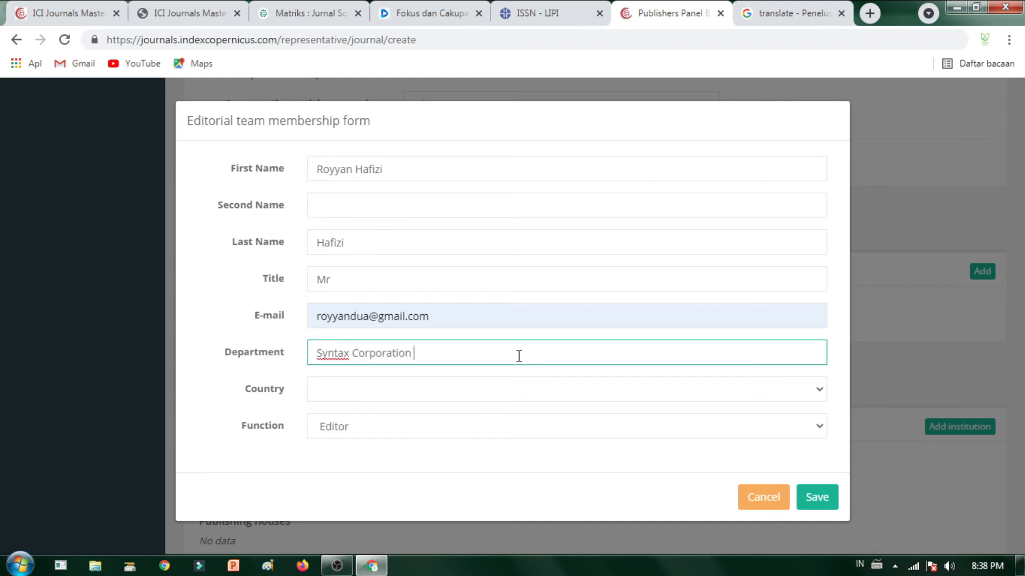
{"action": "type", "text": " Indonesia"}
{"action": "left_click", "coordinate": [531, 397]}
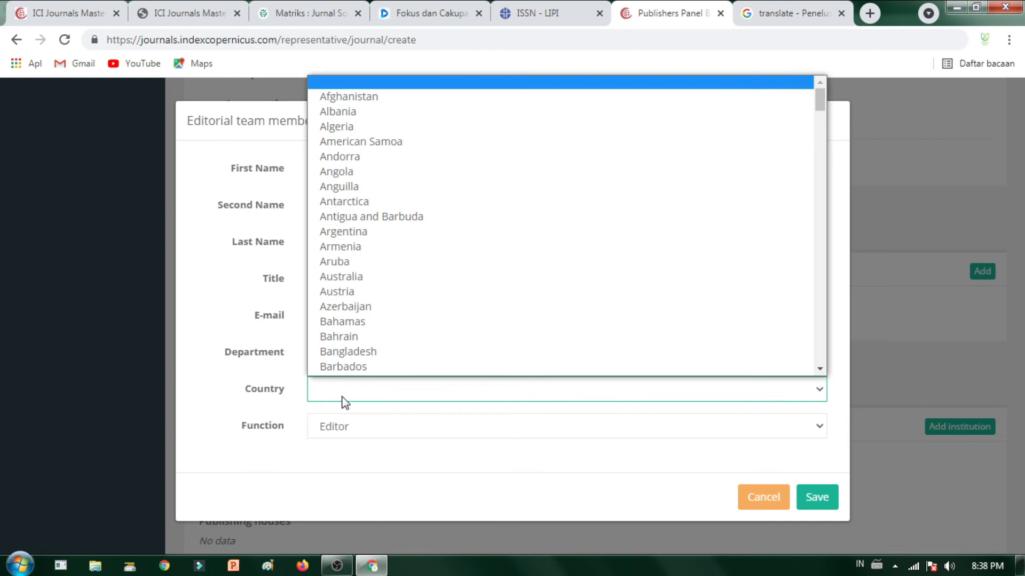
{"action": "type", "text": "indo"}
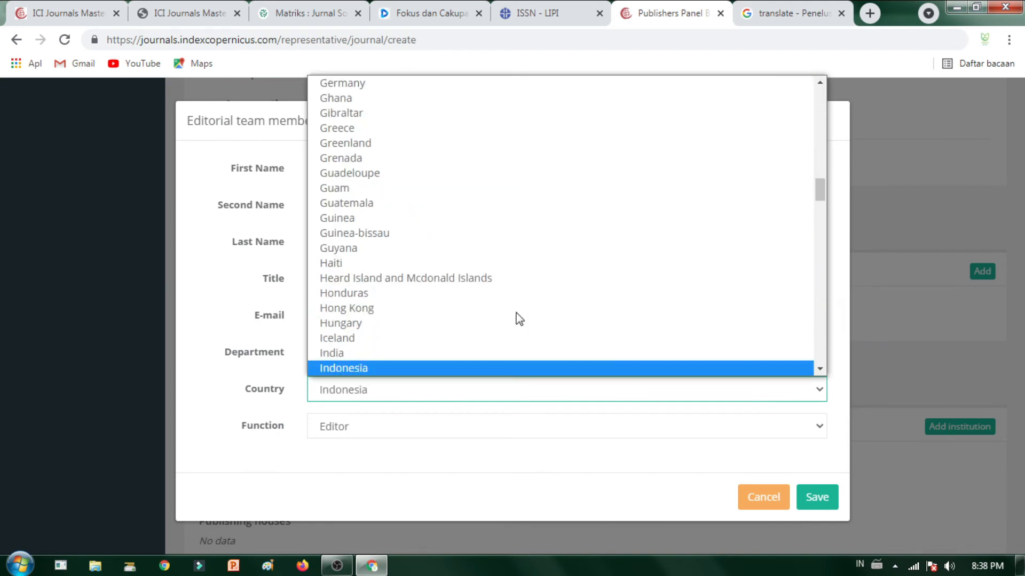
{"action": "key", "text": "Down"}
{"action": "left_click", "coordinate": [498, 353]}
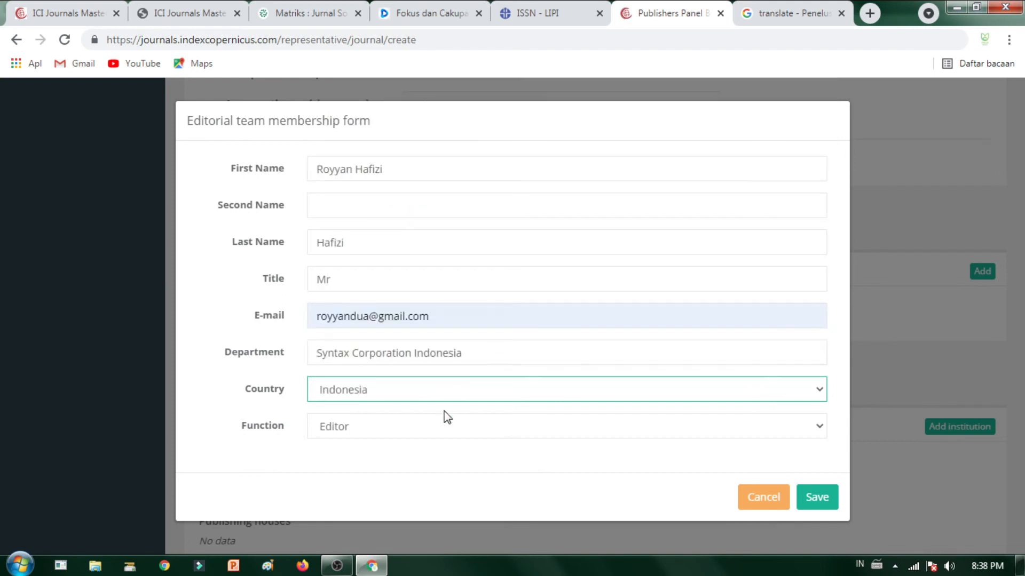
{"action": "left_click", "coordinate": [394, 422]}
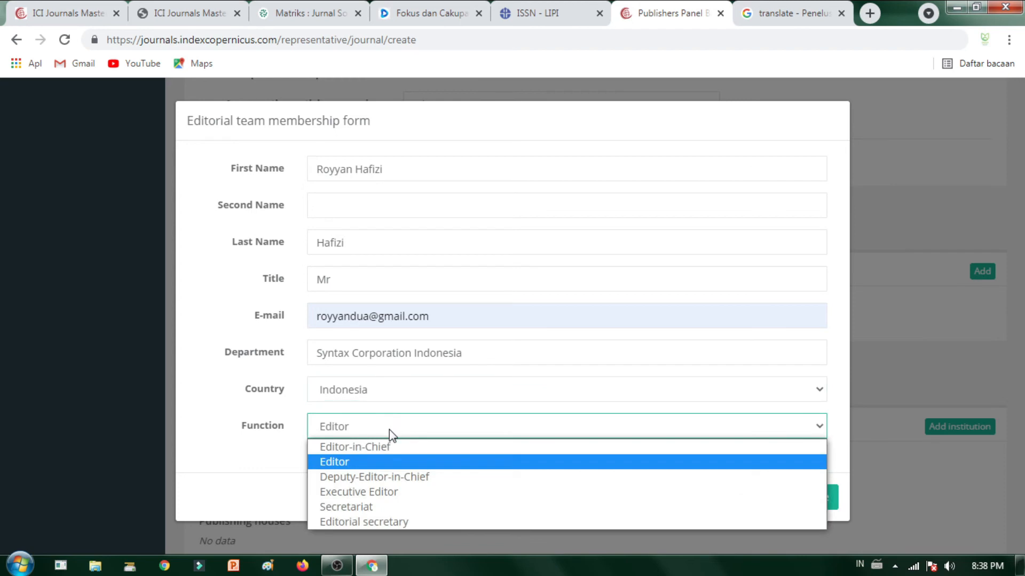
{"action": "left_click", "coordinate": [374, 463]}
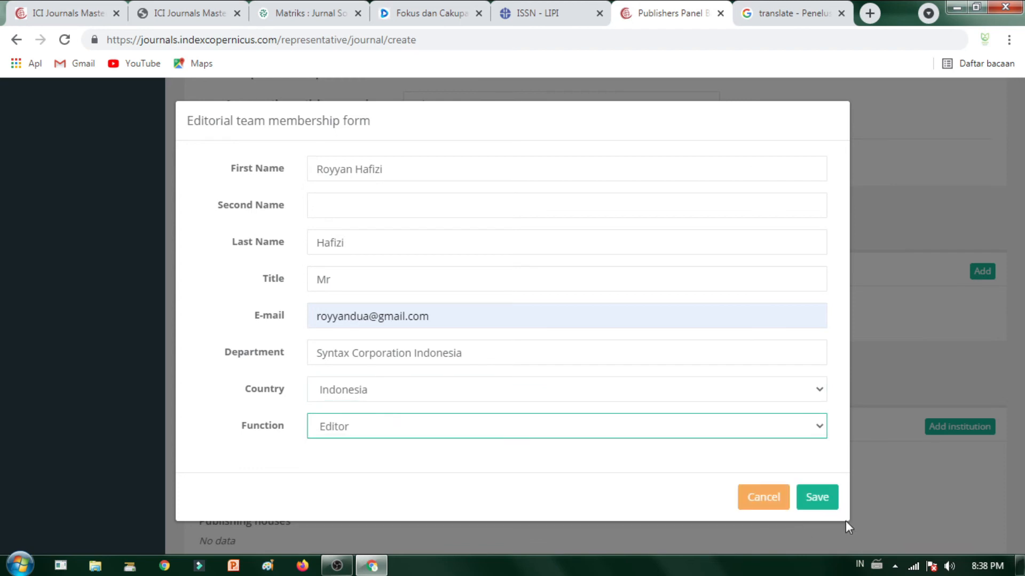
{"action": "left_click", "coordinate": [822, 502]}
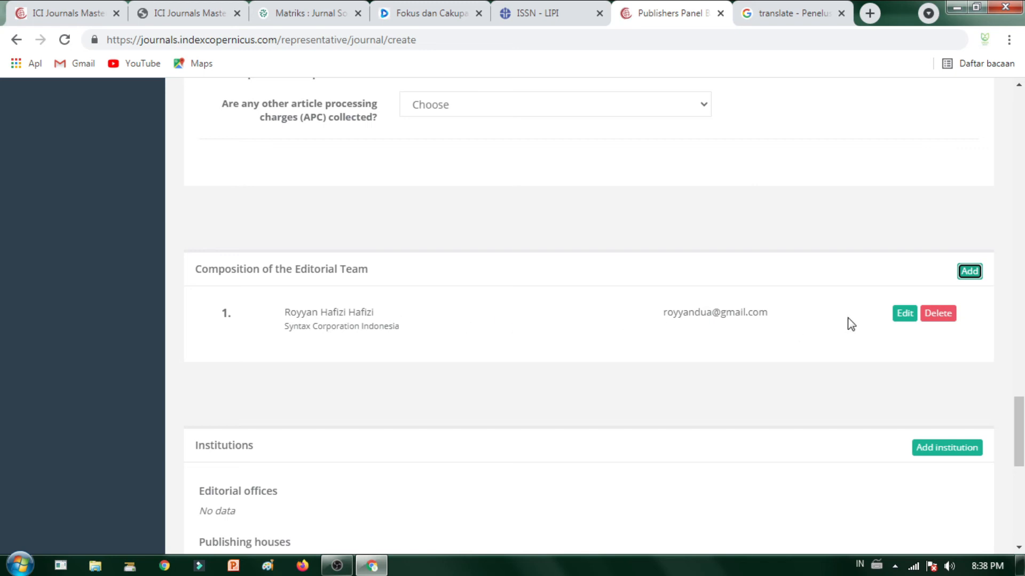
Step: Remove the duplicated surname from the member's first name and save the change
{"action": "left_click", "coordinate": [908, 317]}
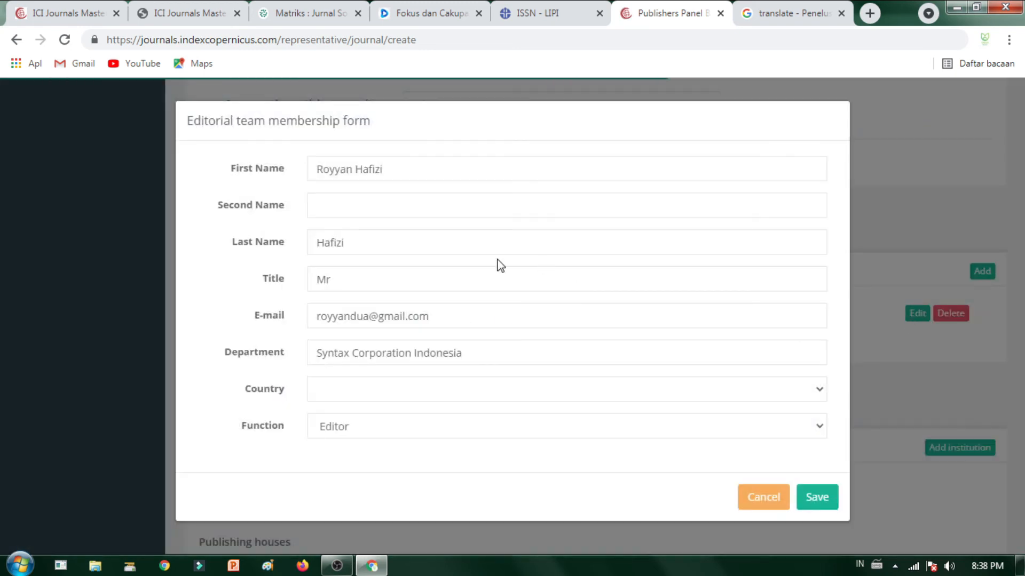
{"action": "left_click", "coordinate": [442, 177]}
{"action": "key", "text": "BackSpace"}
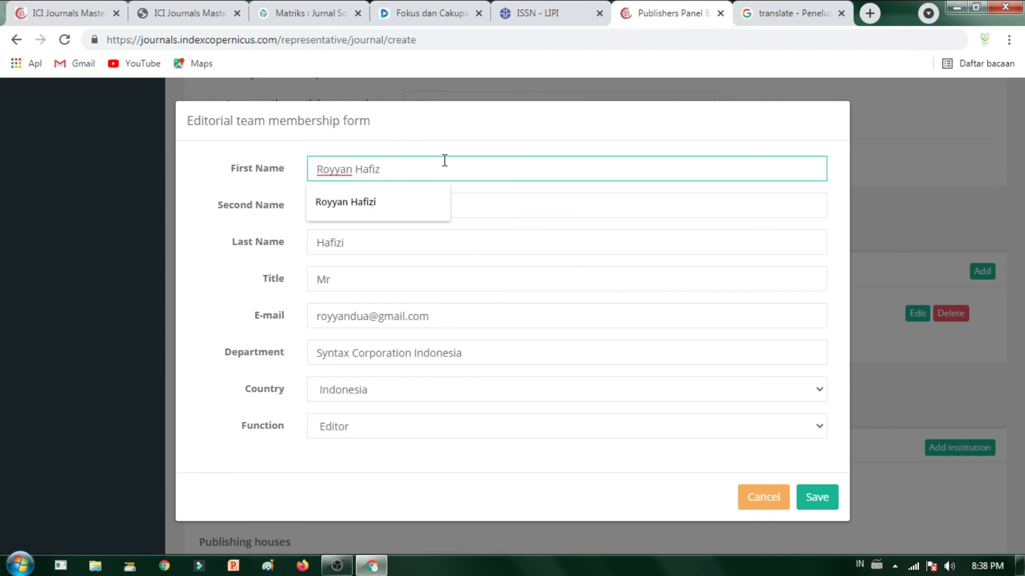
{"action": "key", "text": "BackSpace"}
{"action": "key", "text": "BackSpace"}
{"action": "key", "text": "BackSpace"}
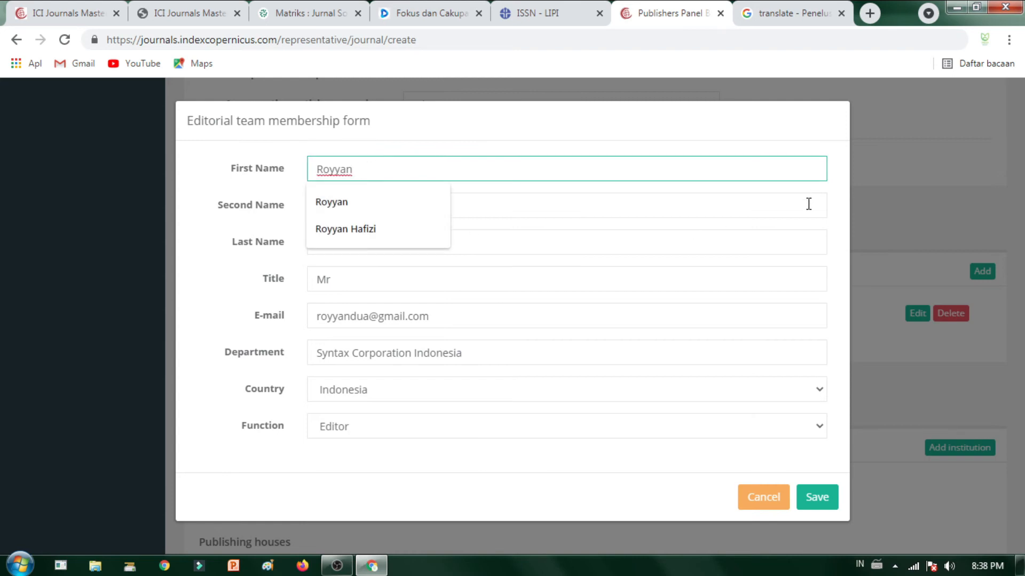
{"action": "left_click", "coordinate": [501, 210]}
{"action": "left_click", "coordinate": [815, 507]}
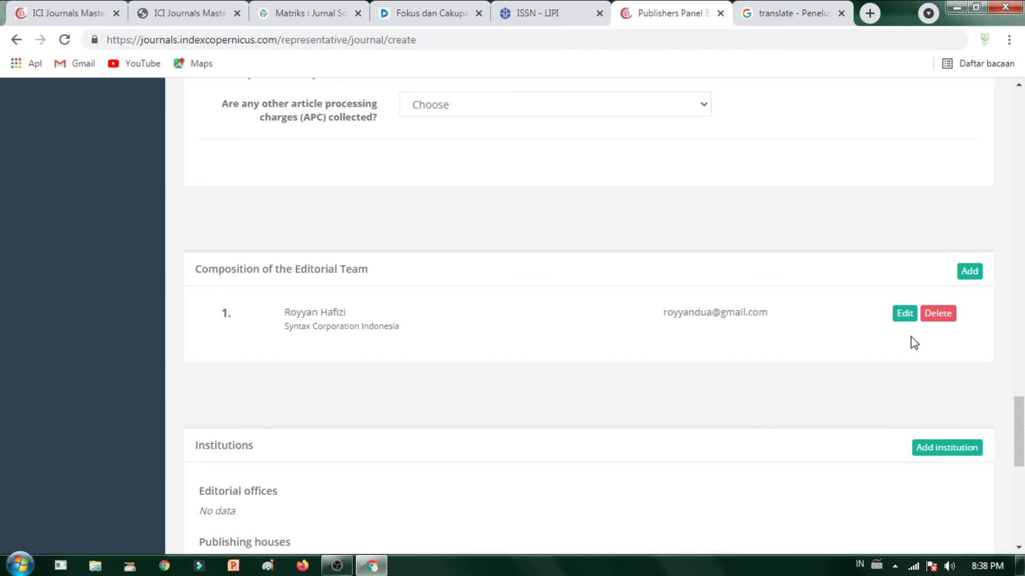
Step: Cancel an extra member entry and open an empty Institution form
{"action": "scroll", "coordinate": [991, 282], "scroll_direction": "down", "scroll_amount": 5}
{"action": "scroll", "coordinate": [717, 300], "scroll_direction": "up", "scroll_amount": 4}
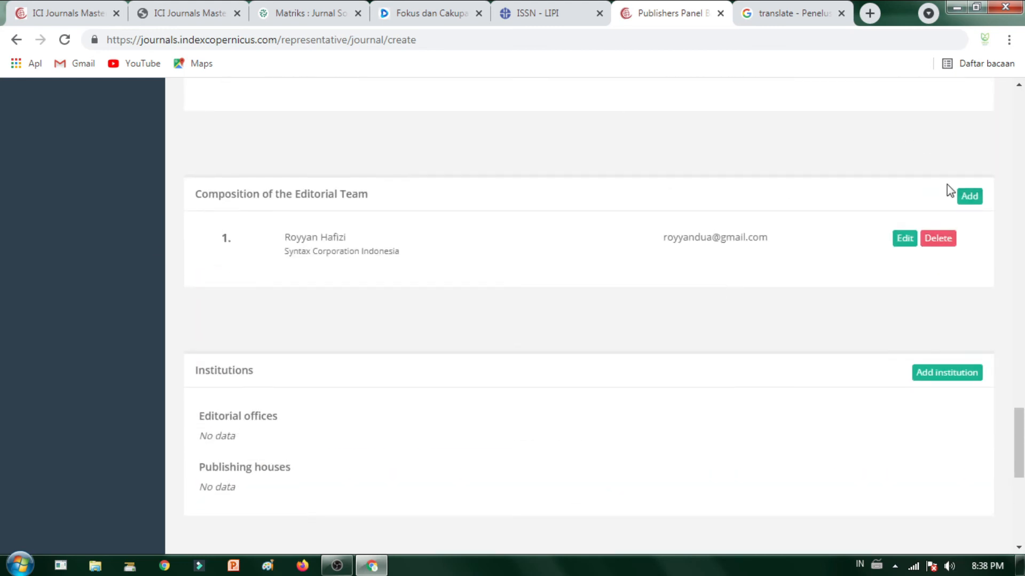
{"action": "left_click", "coordinate": [968, 198]}
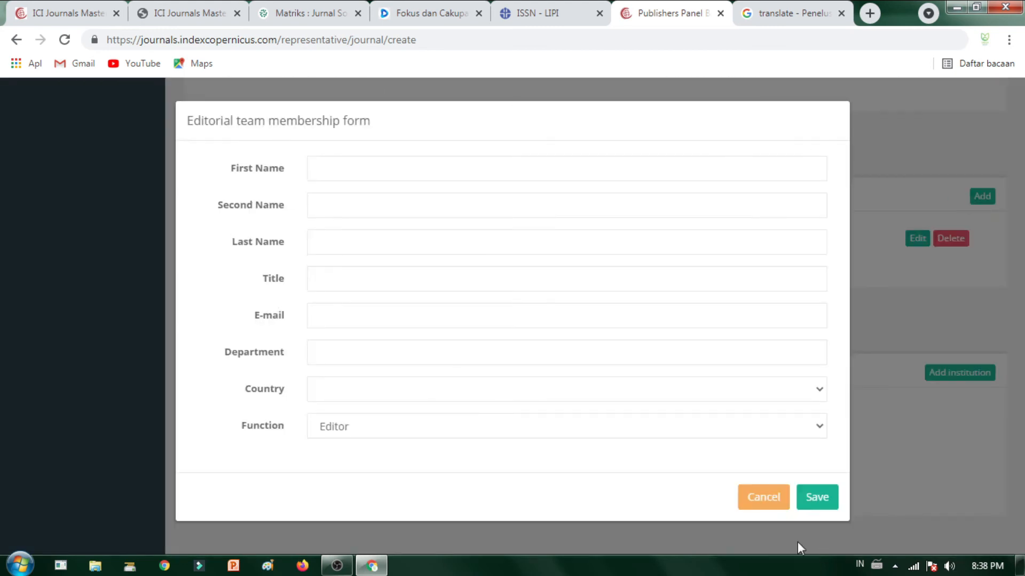
{"action": "left_click", "coordinate": [781, 497]}
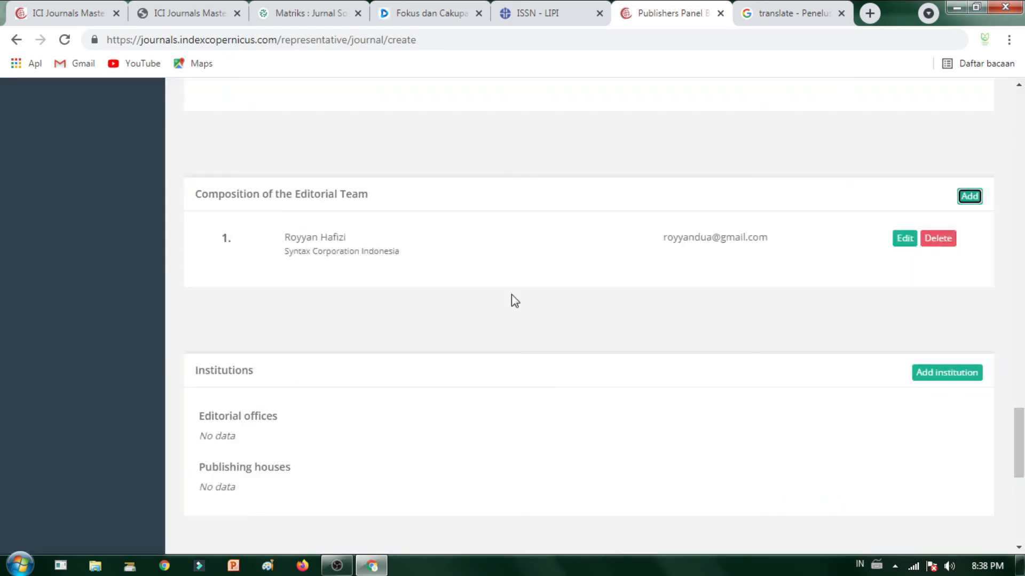
{"action": "scroll", "coordinate": [919, 380], "scroll_direction": "down", "scroll_amount": 1}
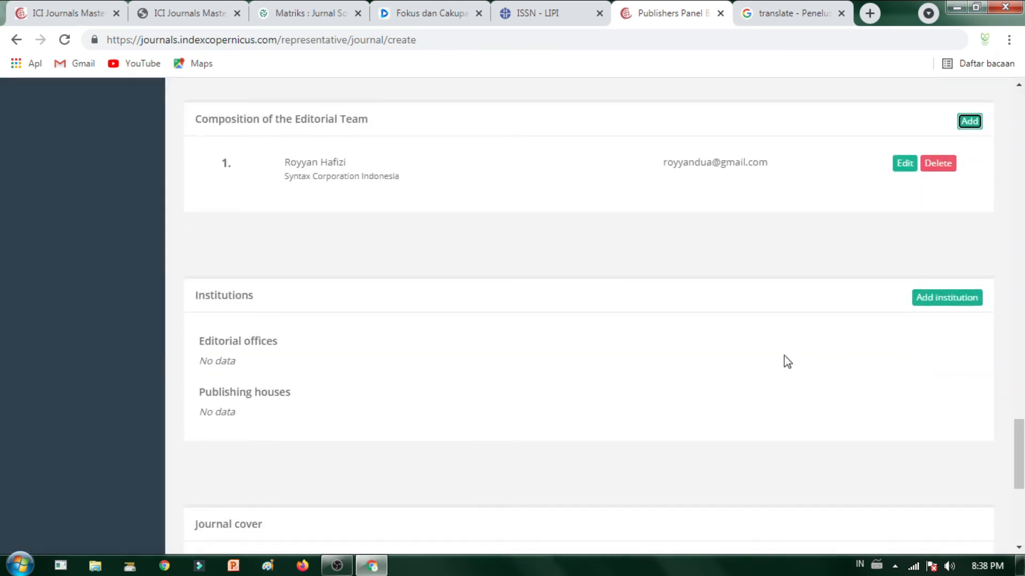
{"action": "left_click", "coordinate": [935, 300]}
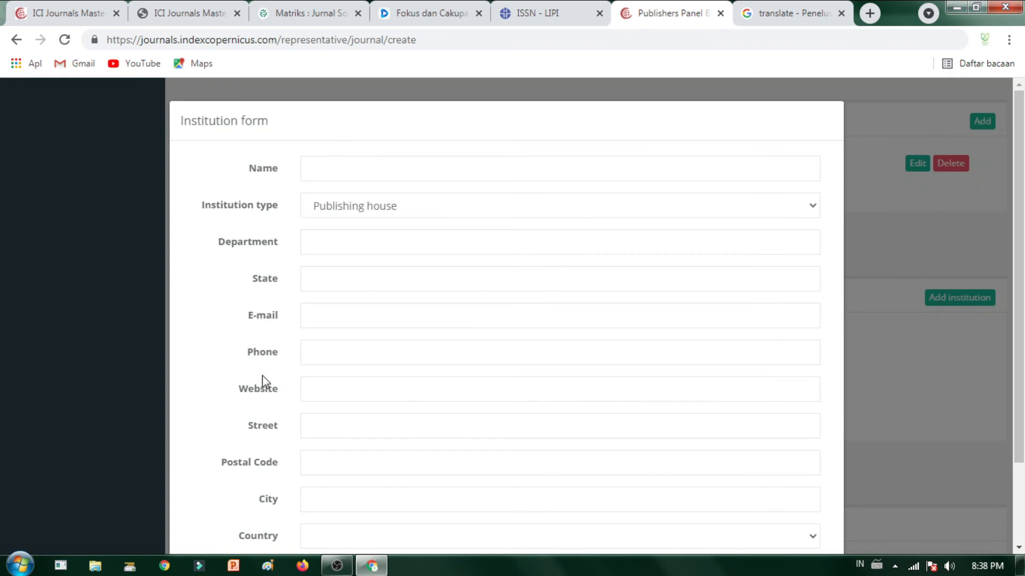
Step: Enter the institution name, set type Editorial office and department Syntax Corporation Indonesia
{"action": "left_click", "coordinate": [346, 168]}
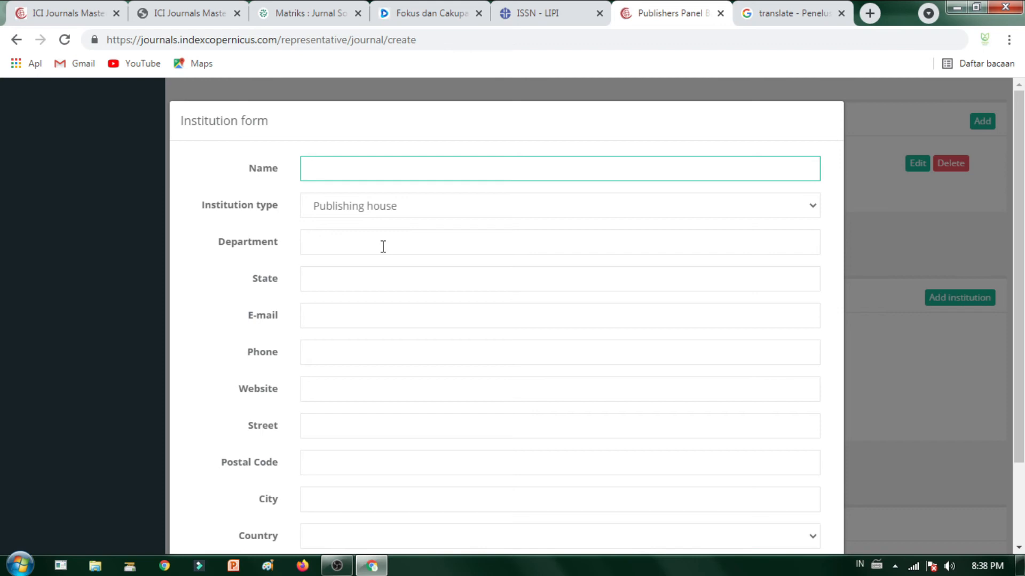
{"action": "type", "text": "S"}
{"action": "key", "text": "BackSpace"}
{"action": "key", "text": "BackSpace"}
{"action": "key", "text": "BackSpace"}
{"action": "type", "text": "rporation Indonesia"}
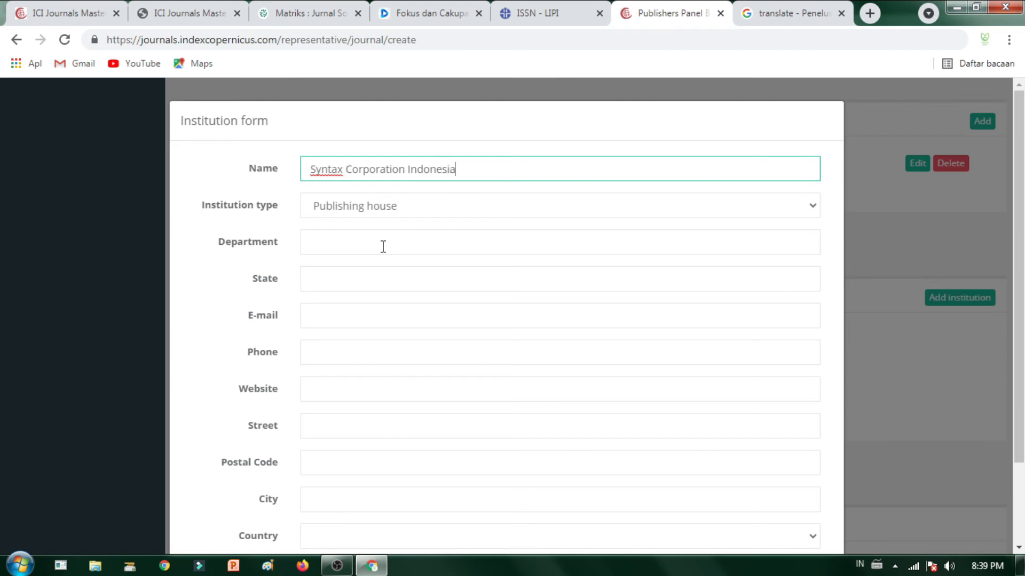
{"action": "left_click", "coordinate": [550, 200]}
{"action": "left_click", "coordinate": [533, 238]}
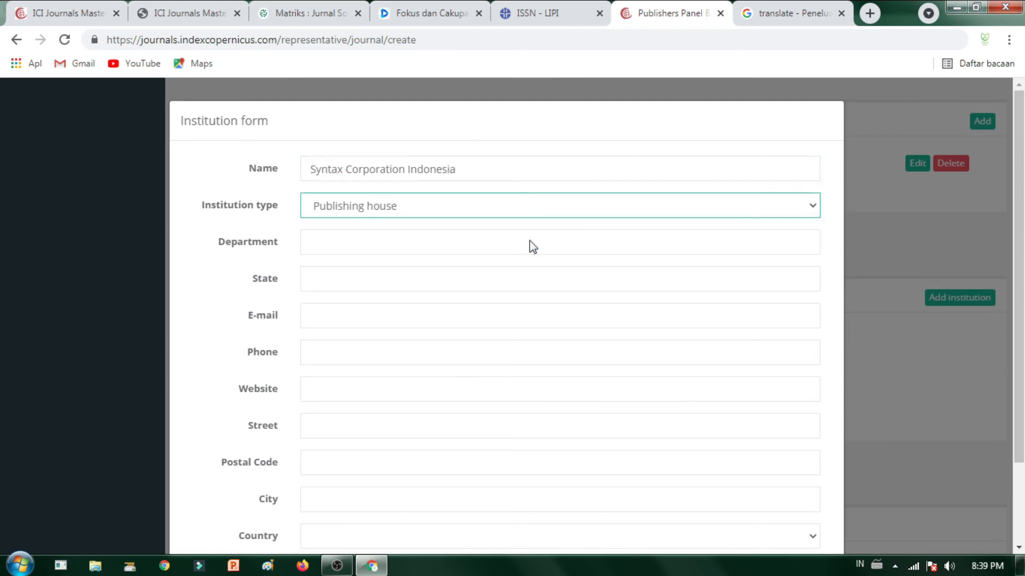
{"action": "left_click", "coordinate": [493, 234]}
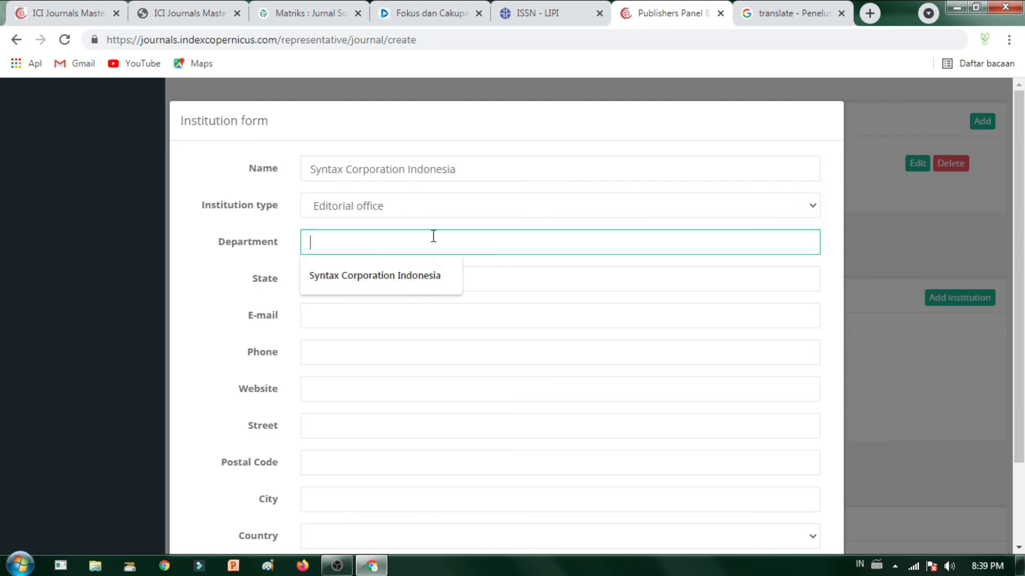
{"action": "left_click", "coordinate": [427, 276]}
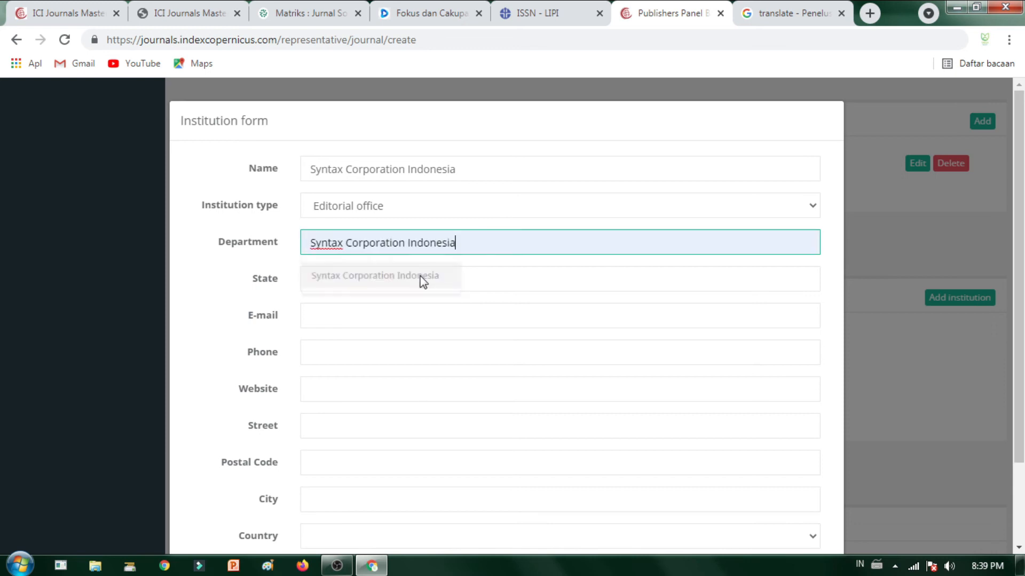
Step: Rename the institution to Green Publisher and check the Department value
{"action": "triple_click", "coordinate": [454, 242]}
{"action": "triple_click", "coordinate": [484, 175]}
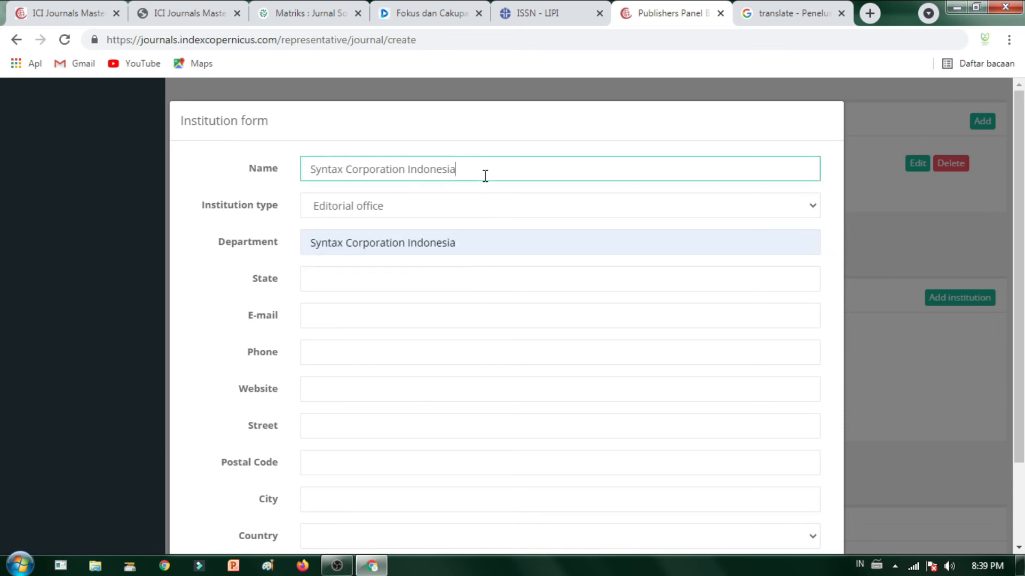
{"action": "type", "text": "Gree"}
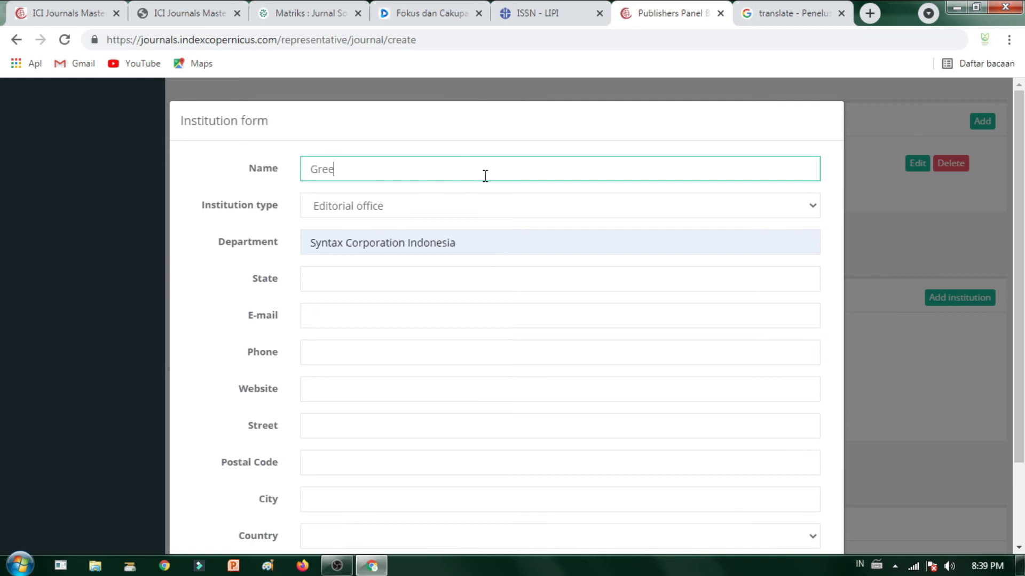
{"action": "type", "text": "n Publisher"}
{"action": "left_click", "coordinate": [594, 229]}
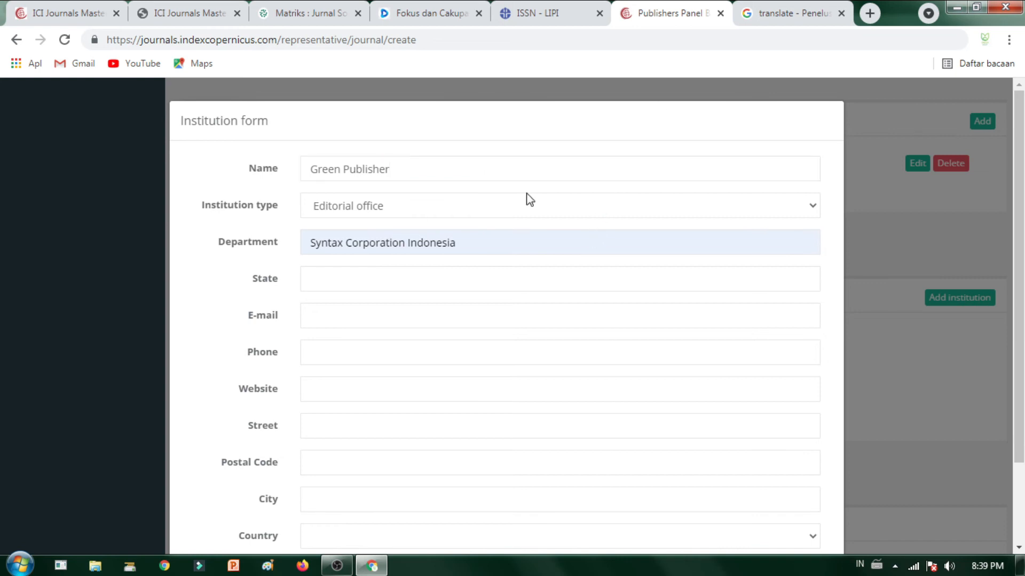
{"action": "left_click", "coordinate": [402, 169]}
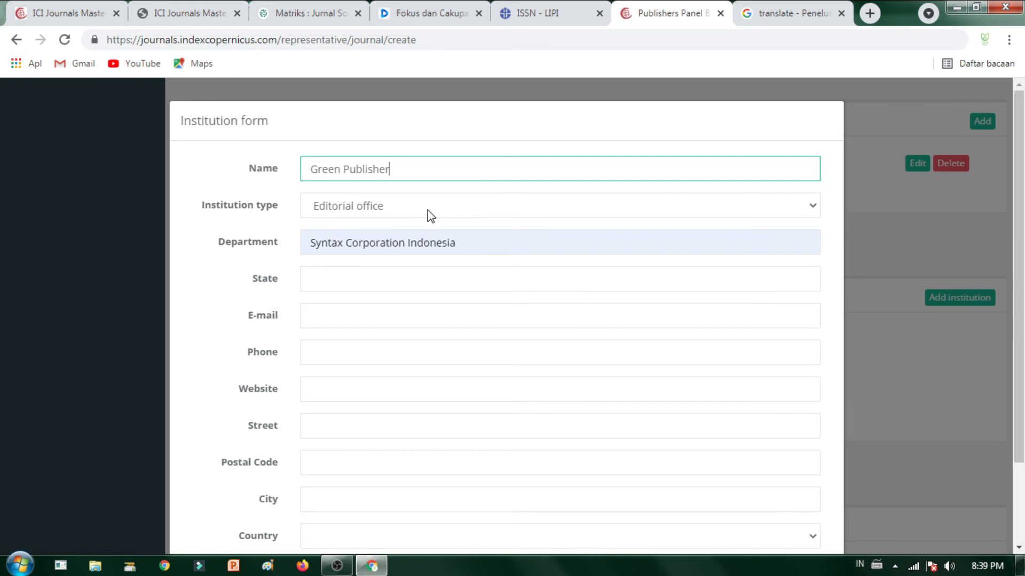
{"action": "left_click", "coordinate": [475, 249]}
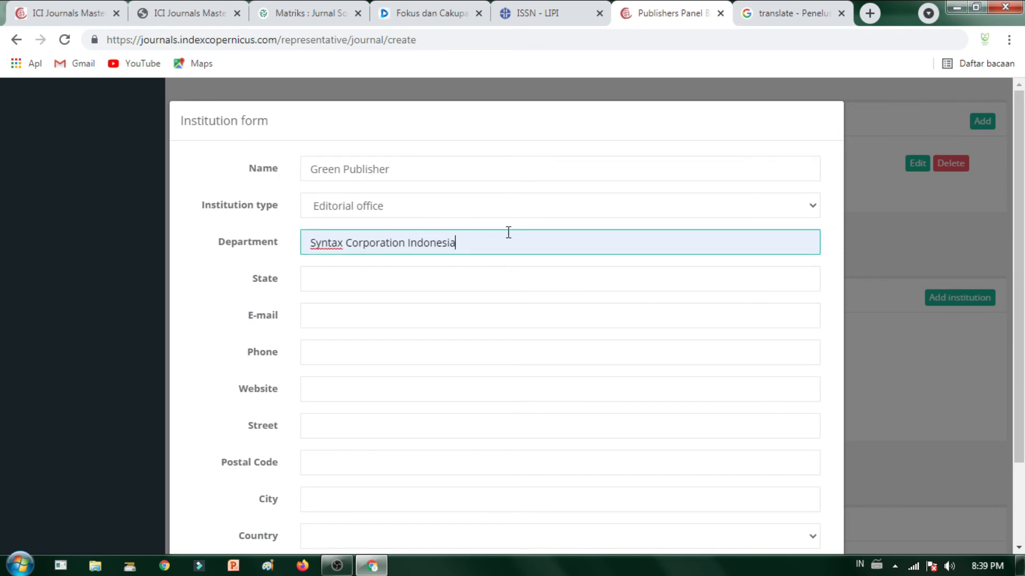
{"action": "left_click", "coordinate": [352, 167]}
{"action": "left_click", "coordinate": [389, 244]}
{"action": "left_click_drag", "start_coordinate": [380, 245], "coordinate": [441, 258]}
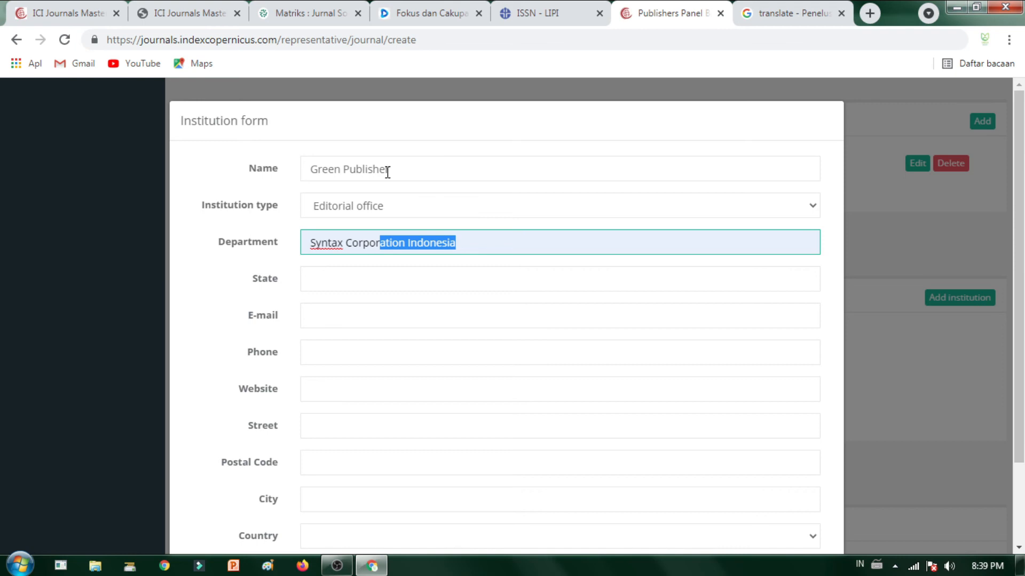
Step: Fill state Jawa Barat, the contact e-mail and phone from saved entries
{"action": "left_click", "coordinate": [377, 277]}
{"action": "left_click", "coordinate": [380, 312]}
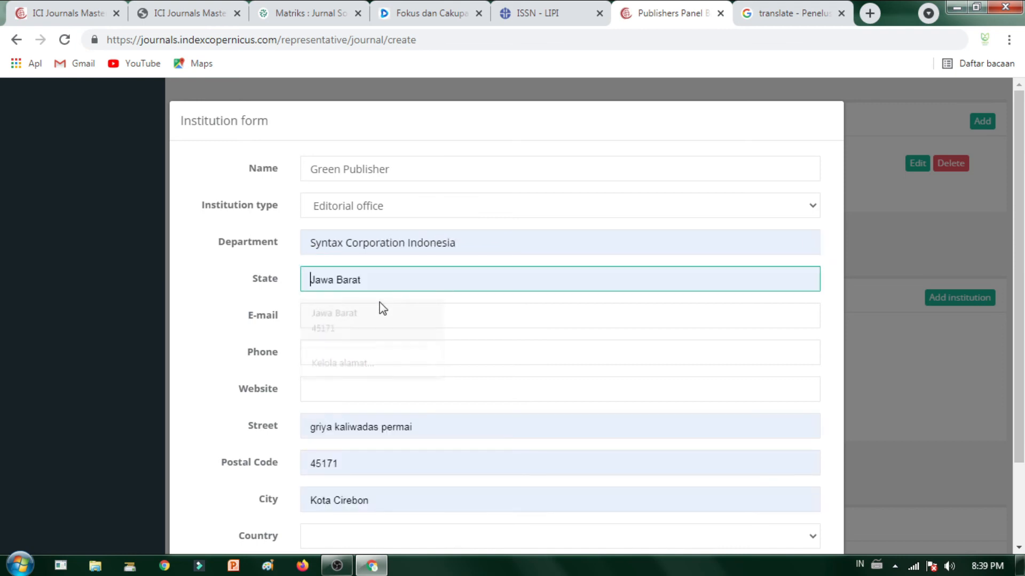
{"action": "scroll", "coordinate": [306, 324], "scroll_direction": "down", "scroll_amount": 1}
{"action": "scroll", "coordinate": [305, 324], "scroll_direction": "down", "scroll_amount": 1}
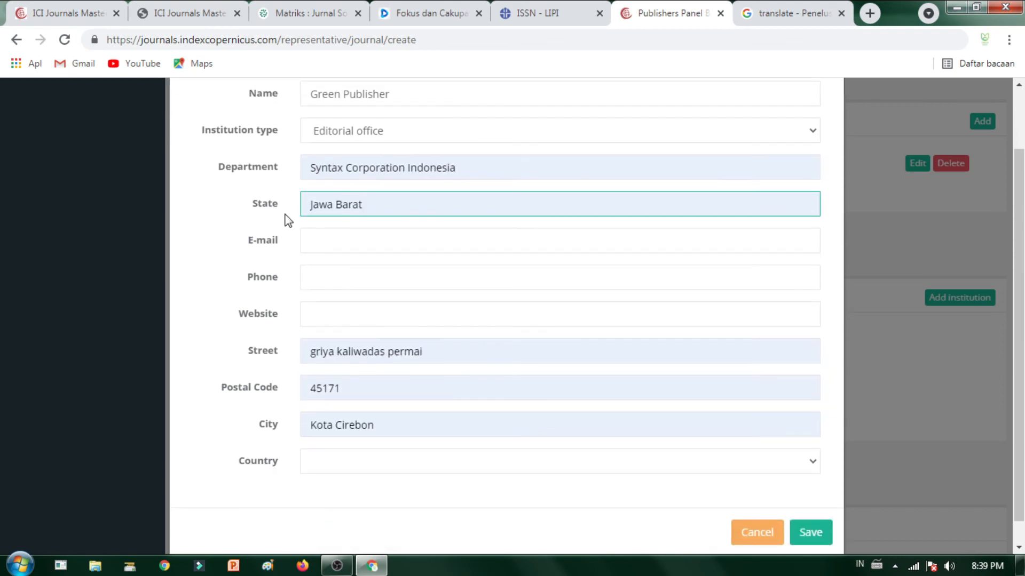
{"action": "left_click", "coordinate": [394, 238]}
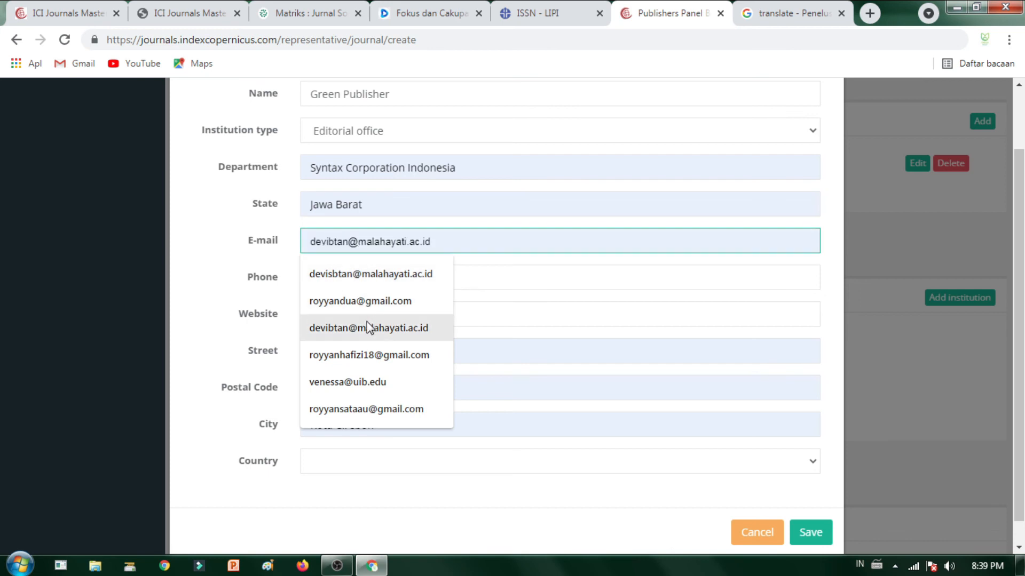
{"action": "left_click", "coordinate": [367, 307]}
{"action": "left_click", "coordinate": [363, 272]}
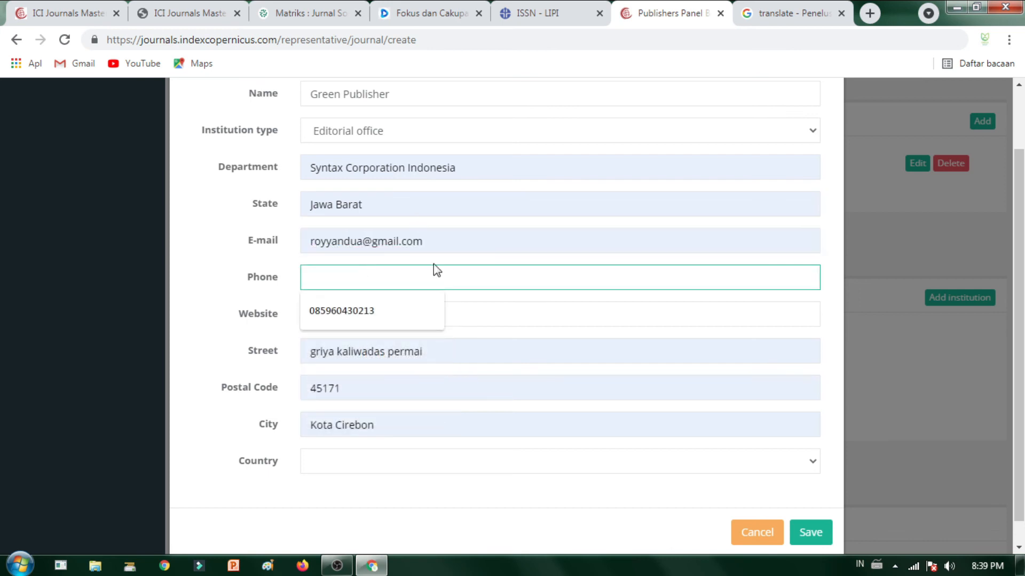
{"action": "left_click", "coordinate": [403, 312]}
Step: Copy the greenpublisher.id address from the search tab into the Website field
{"action": "left_click", "coordinate": [394, 315]}
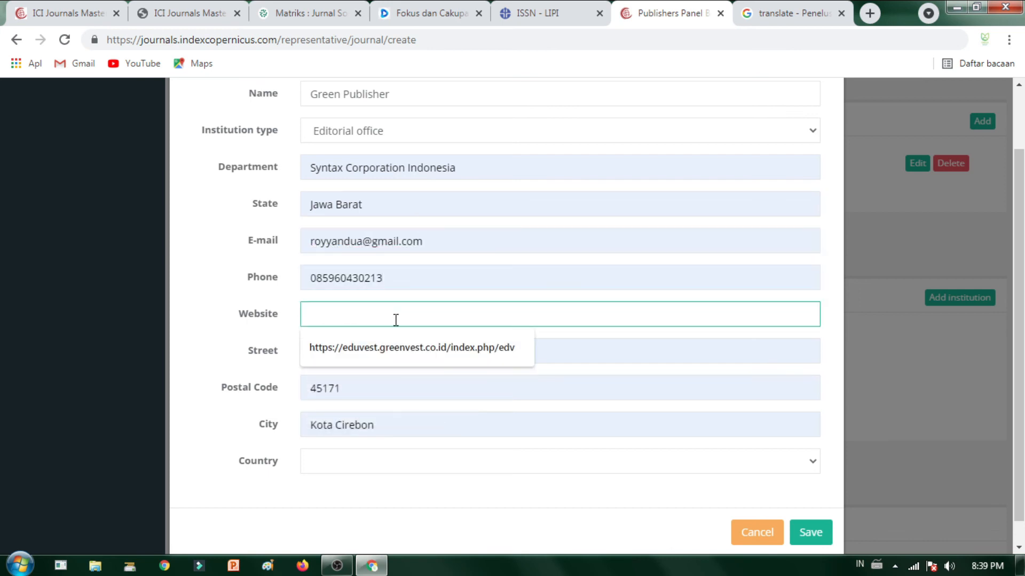
{"action": "left_click", "coordinate": [792, 15]}
{"action": "left_click", "coordinate": [769, 33]}
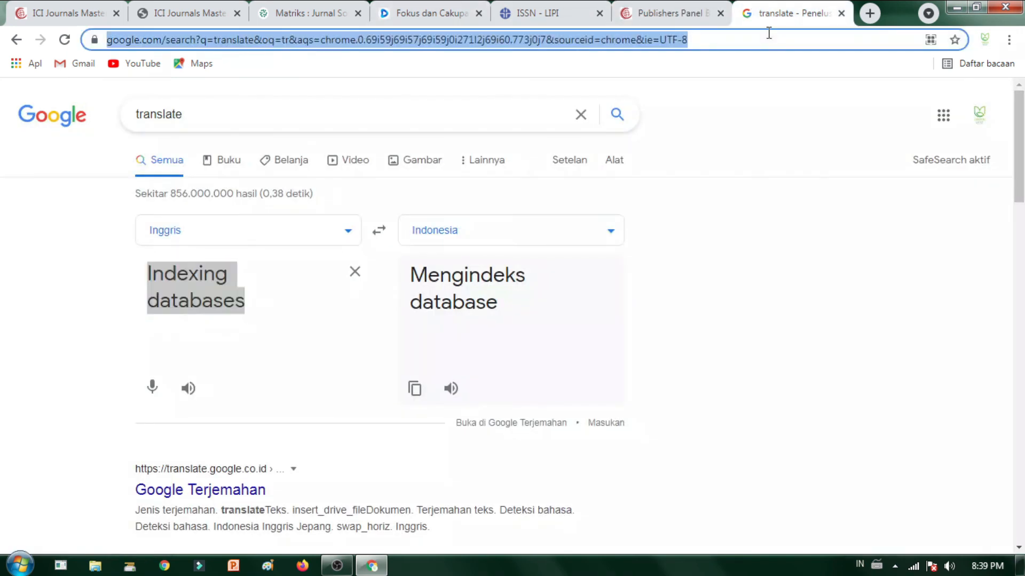
{"action": "type", "text": "gree"}
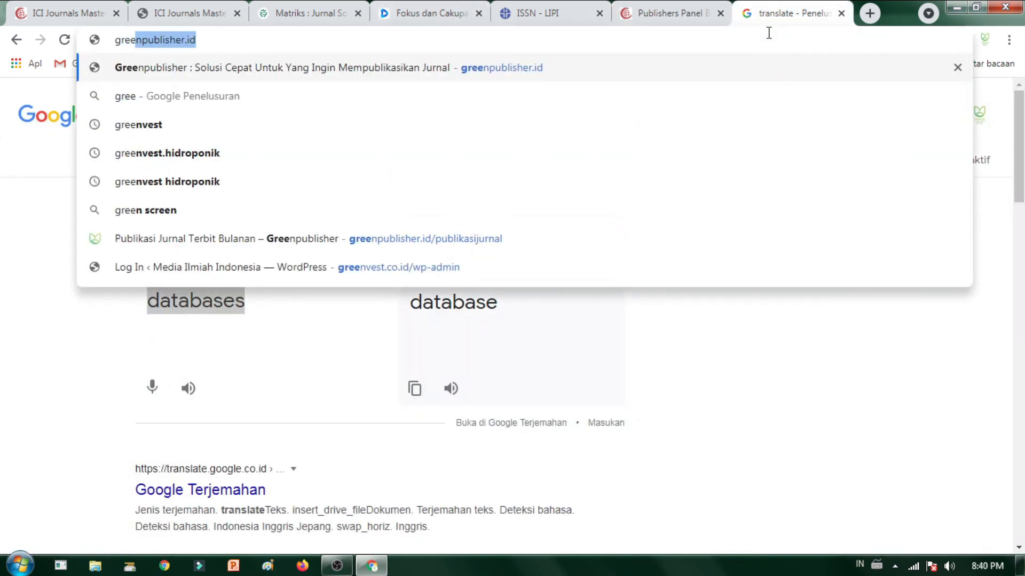
{"action": "key", "text": "ctrl+a"}
{"action": "type", "text": "Hafizi"}
{"action": "key", "text": "ctrl+z"}
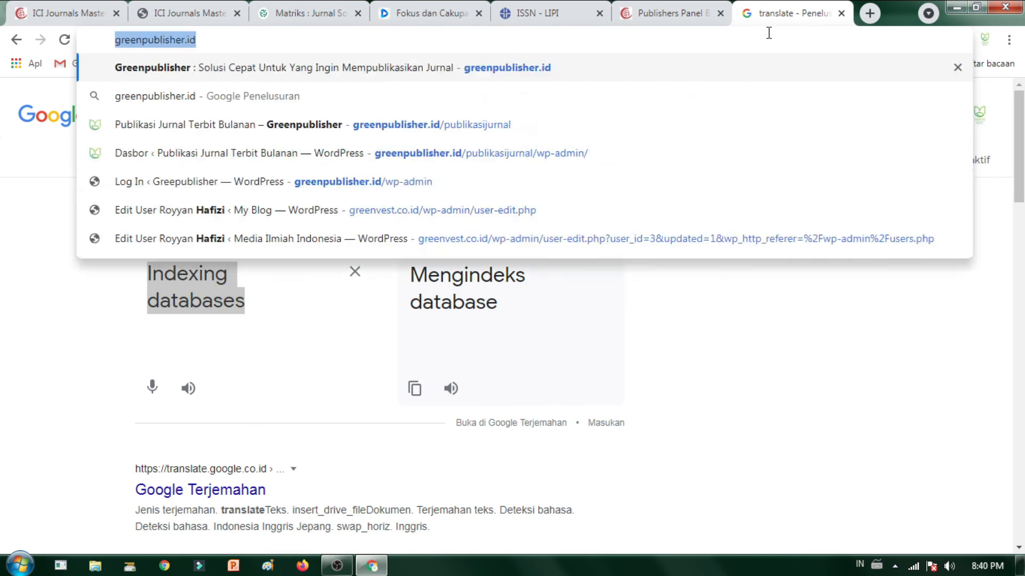
{"action": "key", "text": "ctrl+c"}
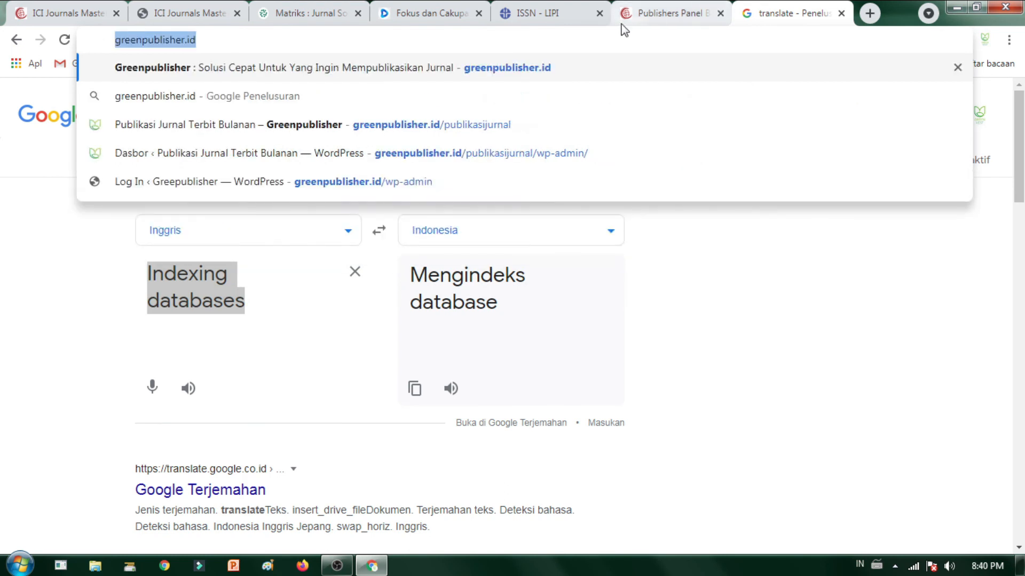
{"action": "left_click", "coordinate": [669, 13]}
{"action": "key", "text": "ctrl+v"}
Step: Set the street to 'Greenland Sendang Recidenc' and the country to Indonesia
{"action": "scroll", "coordinate": [388, 341], "scroll_direction": "down", "scroll_amount": 1}
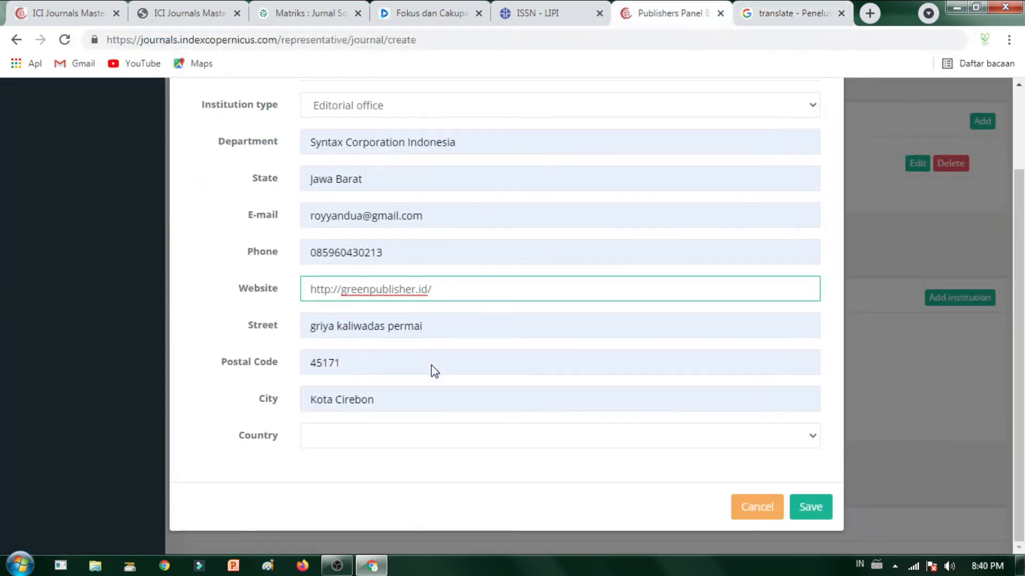
{"action": "triple_click", "coordinate": [457, 327]}
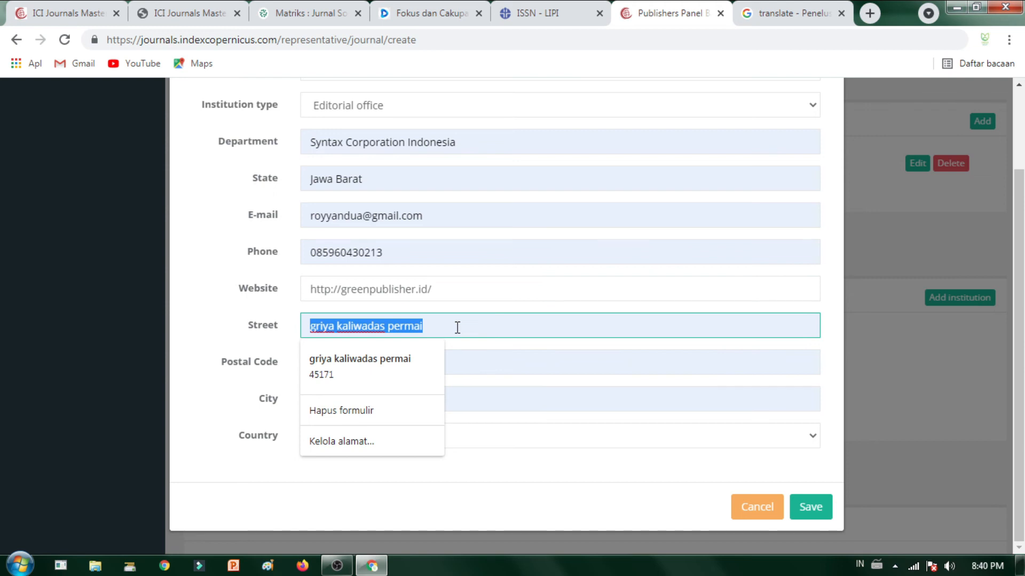
{"action": "type", "text": "Gree"}
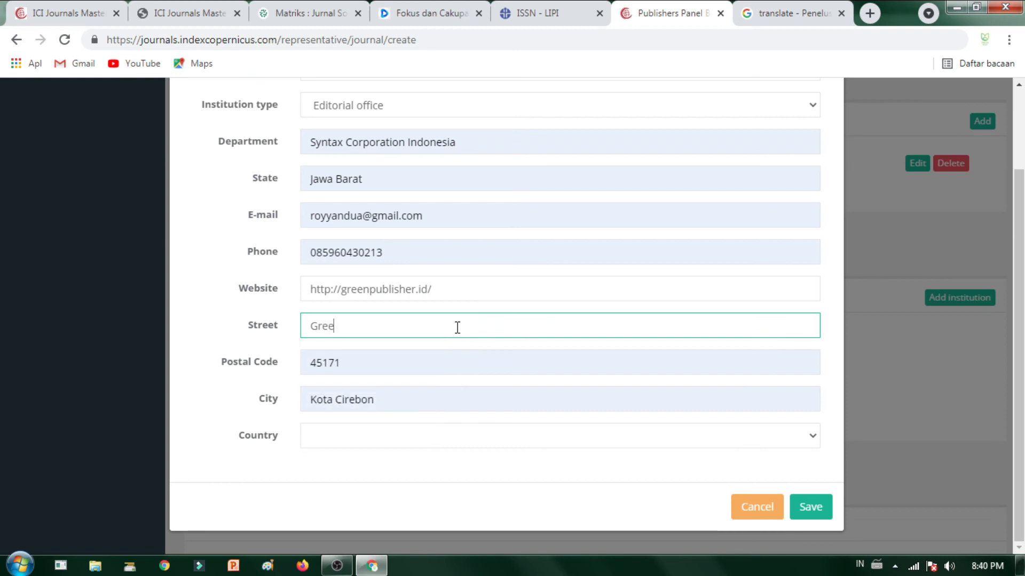
{"action": "type", "text": "nland Sendang Recidence"}
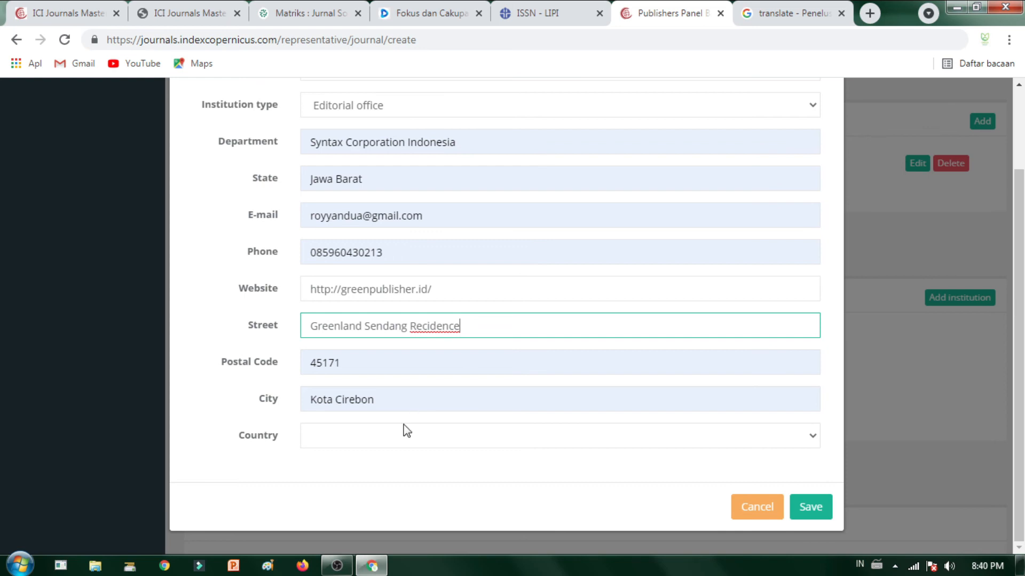
{"action": "left_click", "coordinate": [391, 440]}
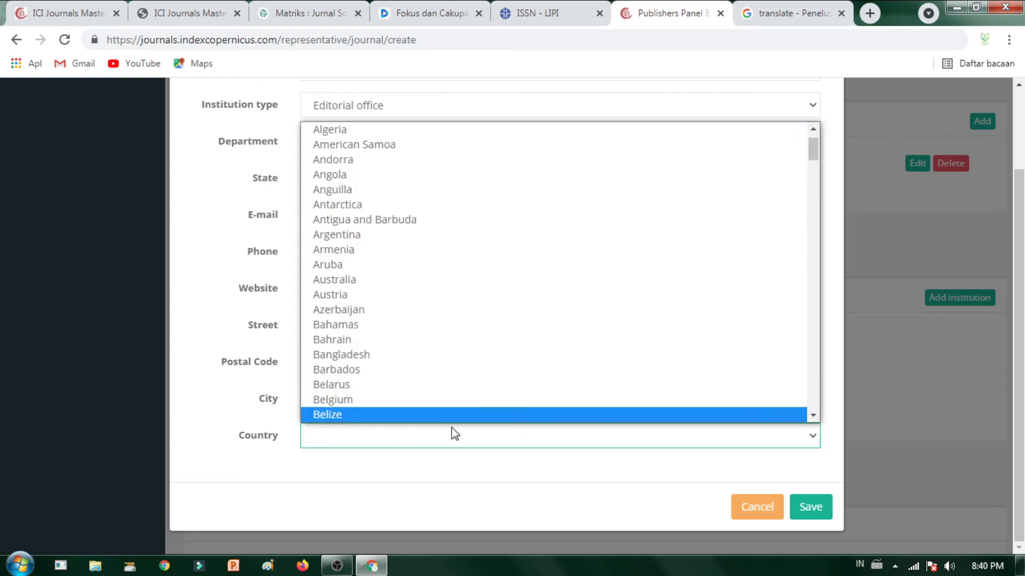
{"action": "type", "text": "indo"}
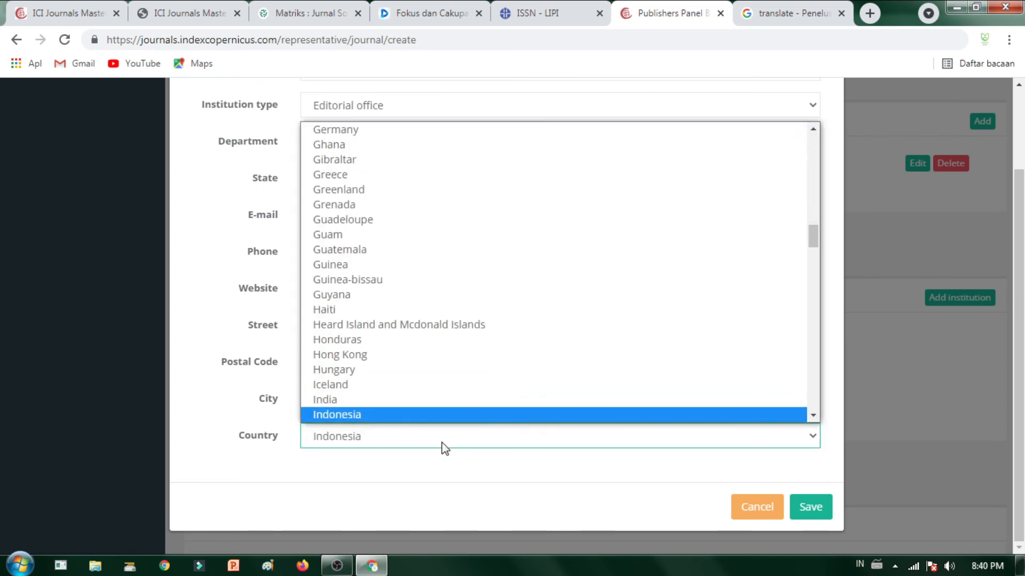
{"action": "key", "text": "Return"}
Step: Save the Green Publisher institution and go to Devotion's focus-and-scope page
{"action": "left_click", "coordinate": [810, 507]}
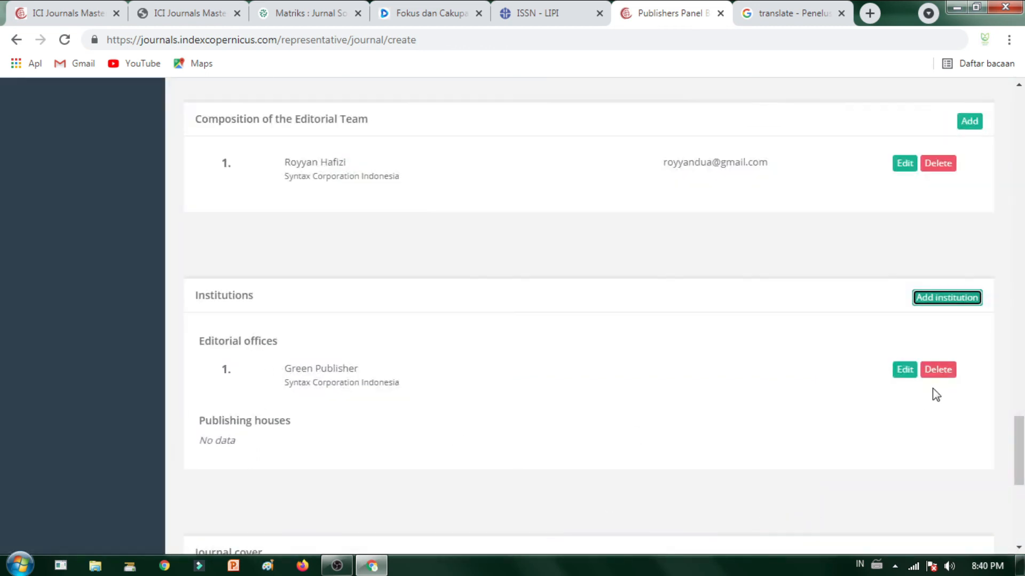
{"action": "scroll", "coordinate": [311, 482], "scroll_direction": "down", "scroll_amount": 4}
{"action": "scroll", "coordinate": [261, 439], "scroll_direction": "up", "scroll_amount": 5}
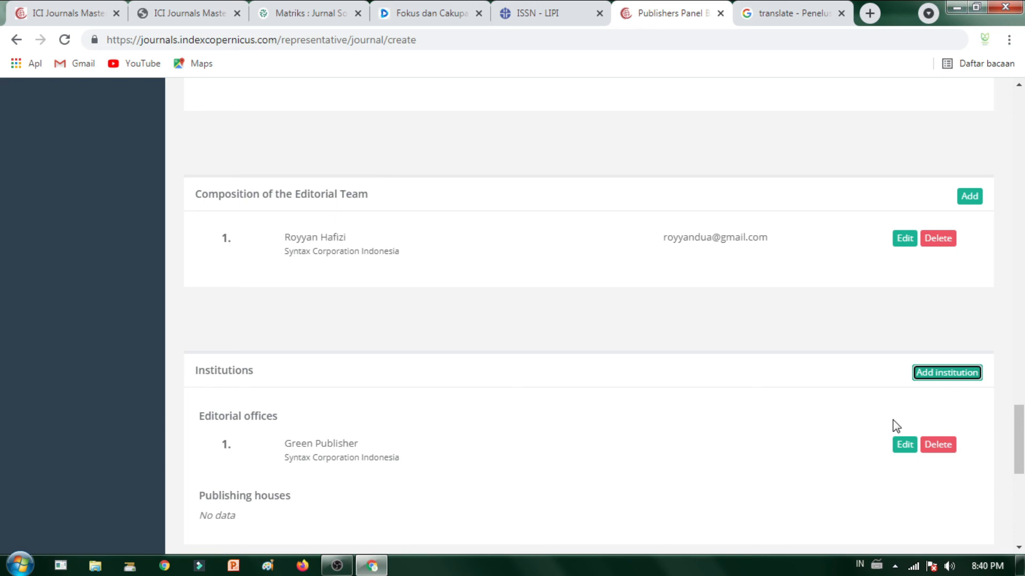
{"action": "scroll", "coordinate": [902, 405], "scroll_direction": "down", "scroll_amount": 3}
{"action": "scroll", "coordinate": [438, 321], "scroll_direction": "down", "scroll_amount": 2}
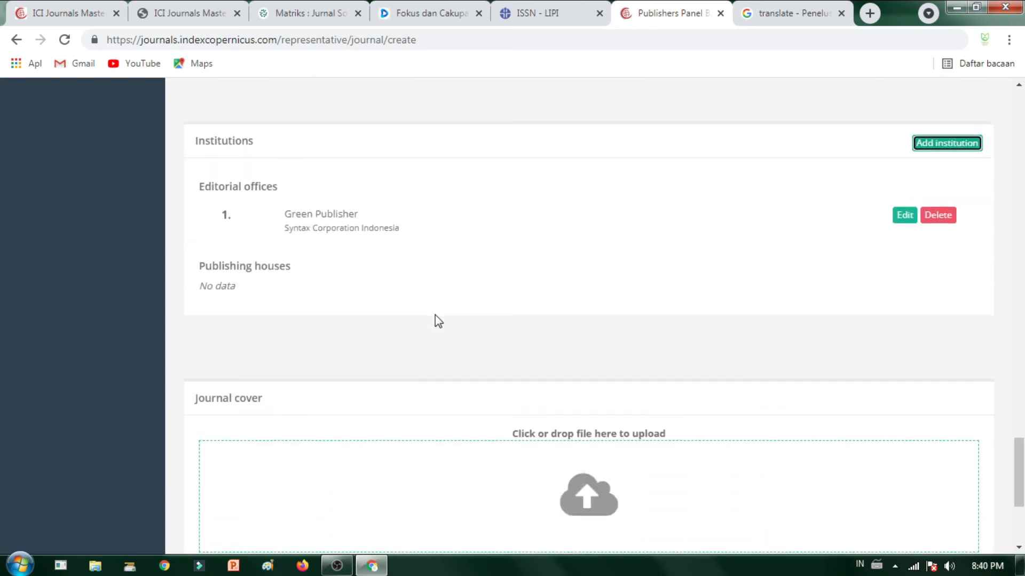
{"action": "scroll", "coordinate": [434, 315], "scroll_direction": "down", "scroll_amount": 3}
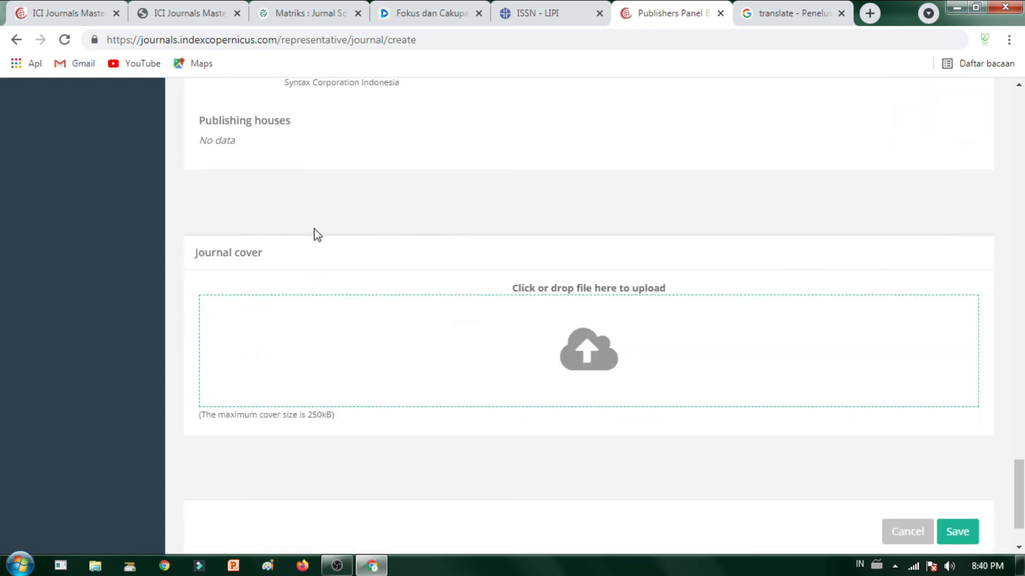
{"action": "left_click", "coordinate": [408, 14]}
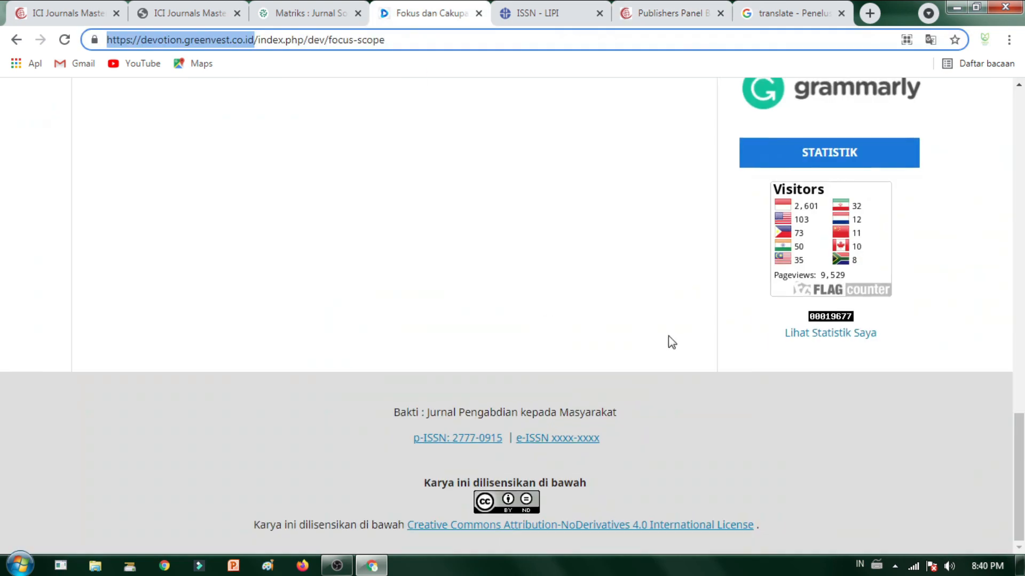
Step: Go through Devotion's home page and archive to the Jil. 1 No. 1 (2019) issue
{"action": "scroll", "coordinate": [672, 342], "scroll_direction": "up", "scroll_amount": 15}
{"action": "scroll", "coordinate": [331, 339], "scroll_direction": "down", "scroll_amount": 5}
{"action": "scroll", "coordinate": [223, 176], "scroll_direction": "up", "scroll_amount": 5}
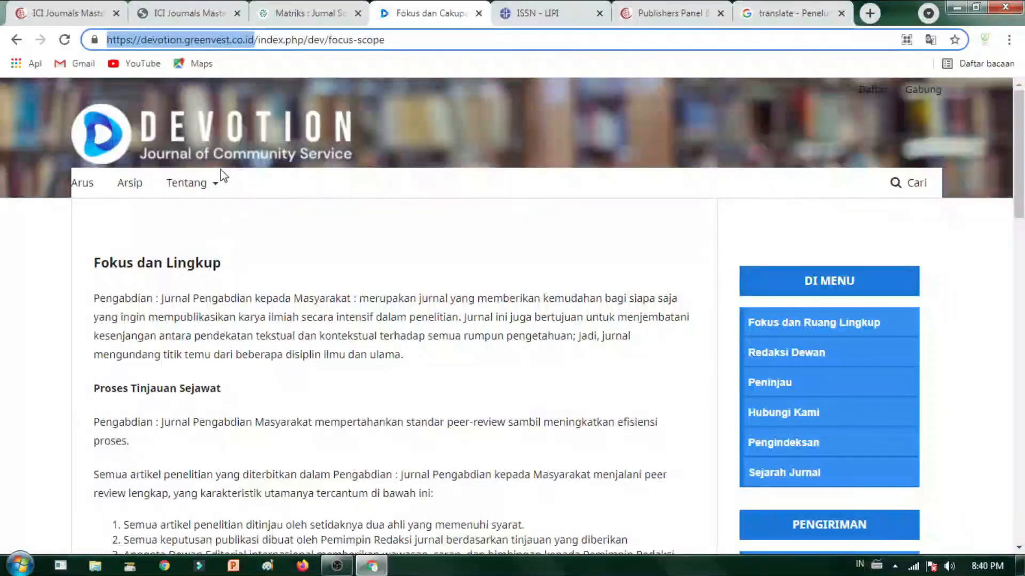
{"action": "left_click", "coordinate": [219, 143]}
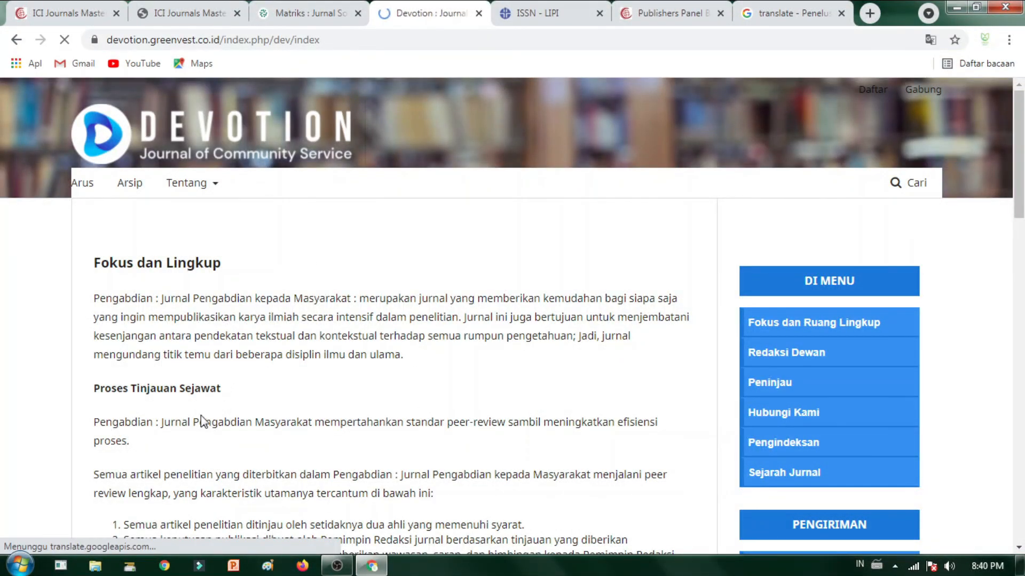
{"action": "scroll", "coordinate": [288, 407], "scroll_direction": "down", "scroll_amount": 5}
{"action": "scroll", "coordinate": [286, 405], "scroll_direction": "up", "scroll_amount": 5}
{"action": "scroll", "coordinate": [209, 331], "scroll_direction": "down", "scroll_amount": 4}
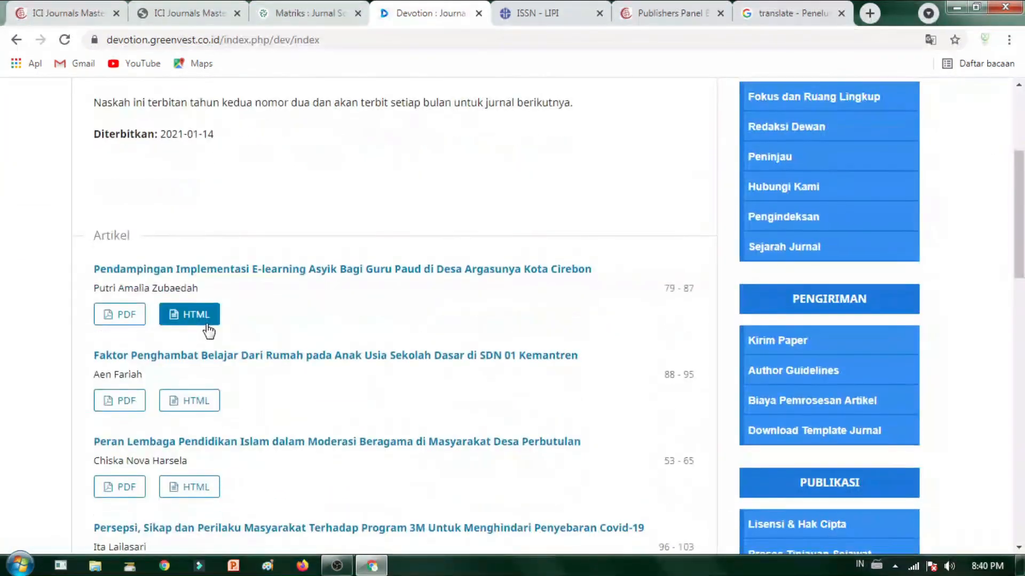
{"action": "scroll", "coordinate": [208, 331], "scroll_direction": "down", "scroll_amount": 10}
{"action": "scroll", "coordinate": [213, 334], "scroll_direction": "up", "scroll_amount": 15}
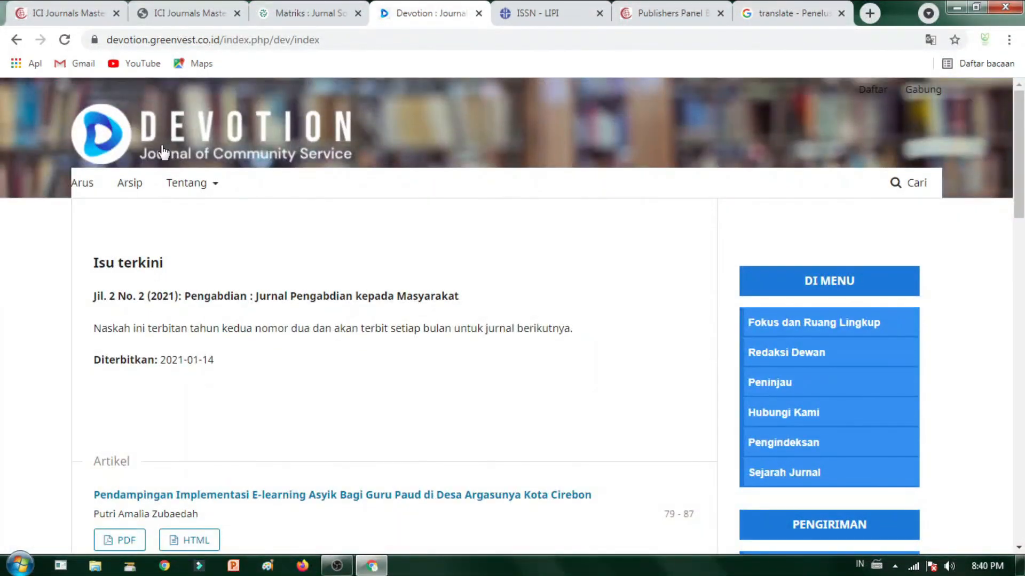
{"action": "left_click", "coordinate": [140, 186]}
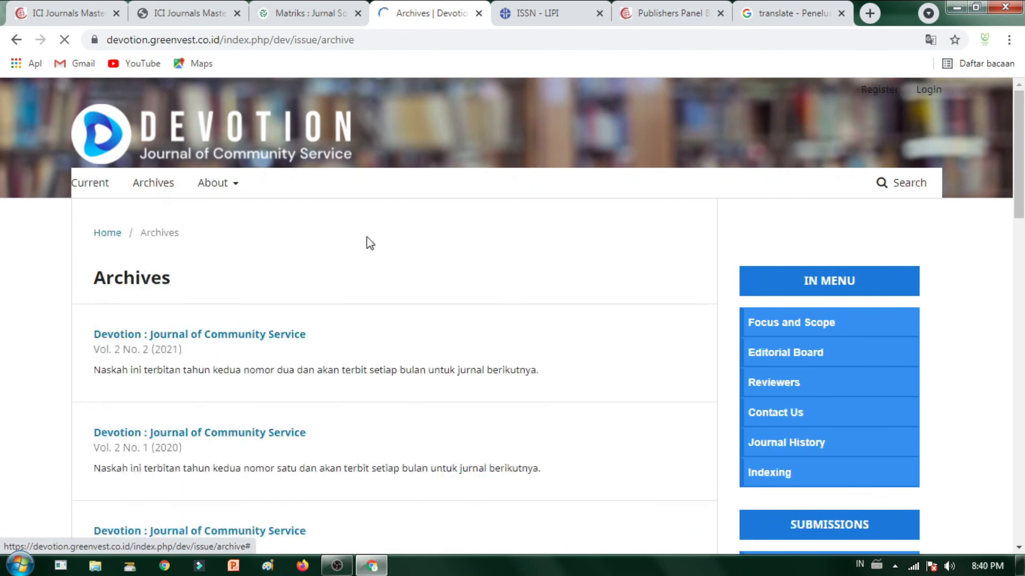
{"action": "scroll", "coordinate": [323, 434], "scroll_direction": "down", "scroll_amount": 7}
{"action": "left_click", "coordinate": [225, 311]}
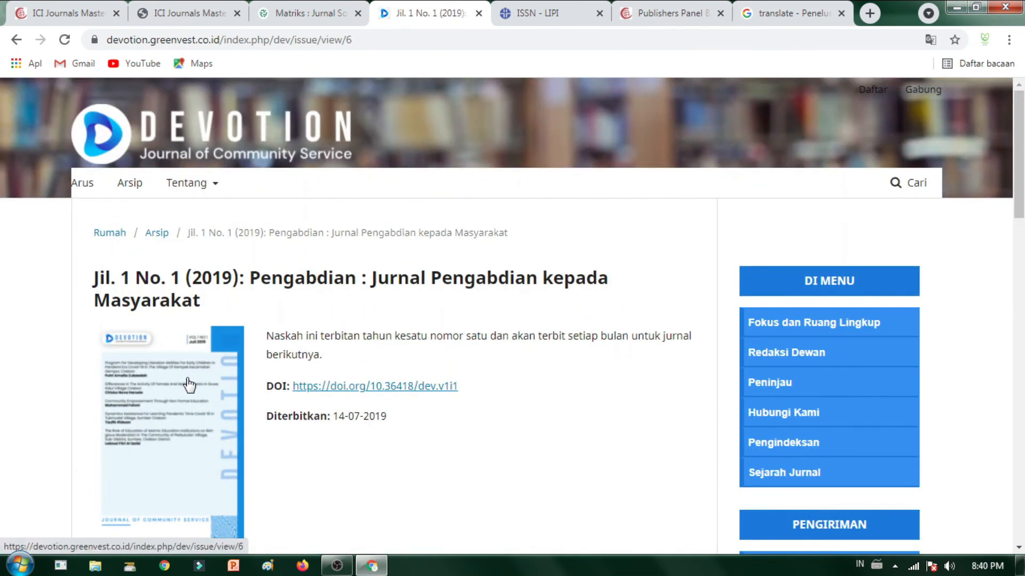
Step: Save the issue cover image as cover_issue_6_en_US.jpg
{"action": "right_click", "coordinate": [188, 384]}
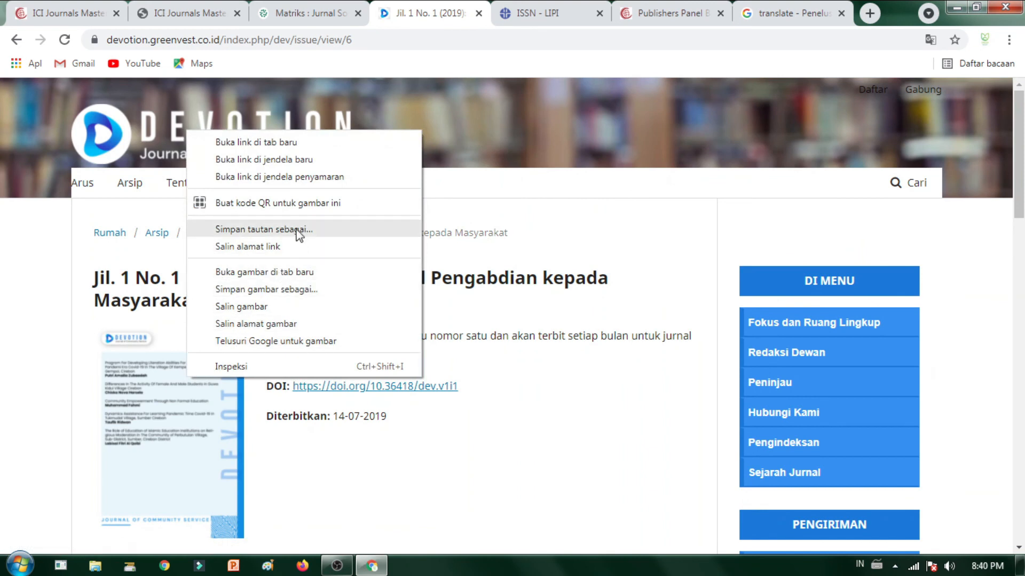
{"action": "left_click", "coordinate": [293, 291]}
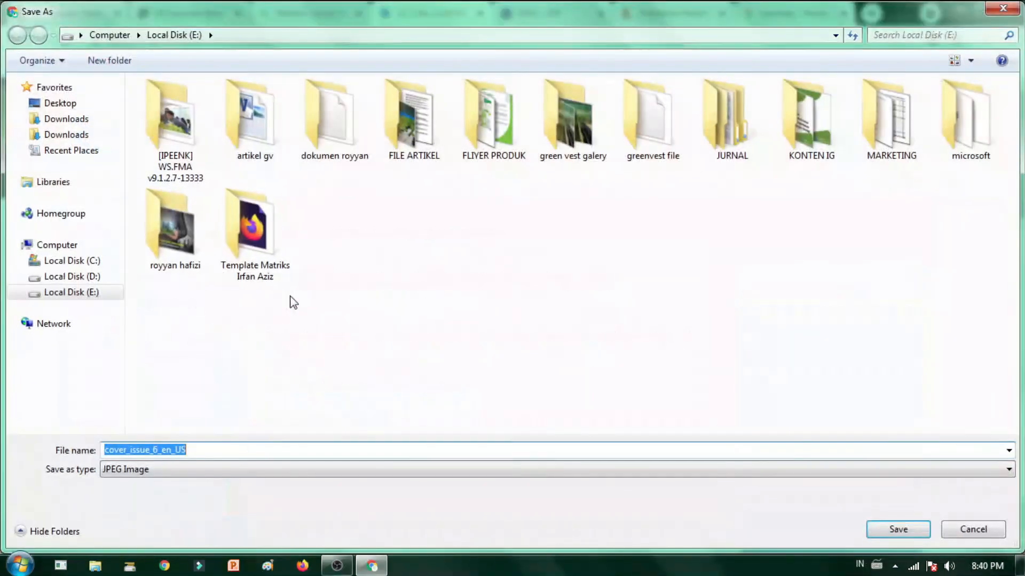
{"action": "left_click", "coordinate": [886, 526]}
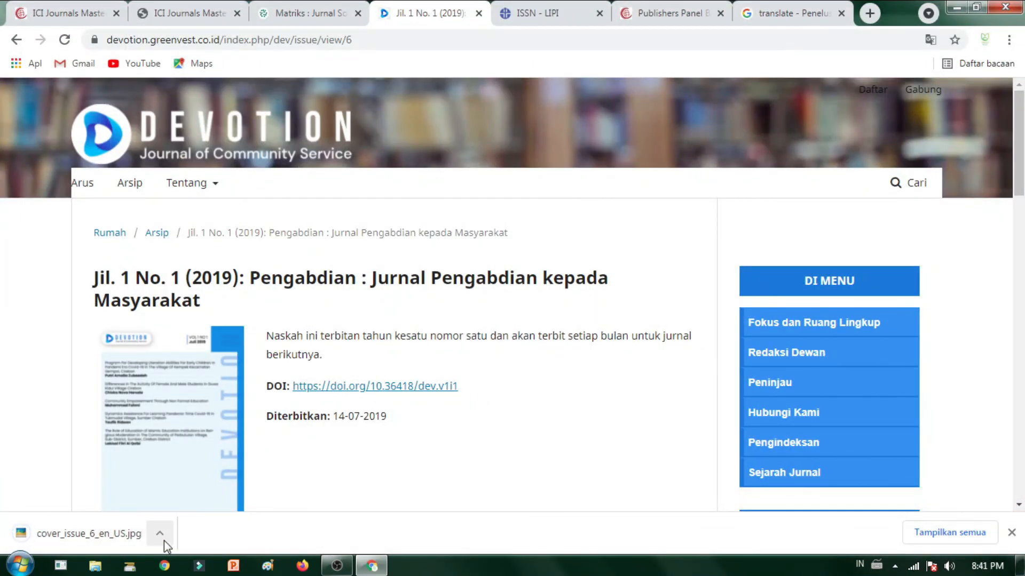
{"action": "left_click", "coordinate": [665, 13]}
Step: Locate the downloaded cover file in its folder
{"action": "left_click", "coordinate": [583, 344]}
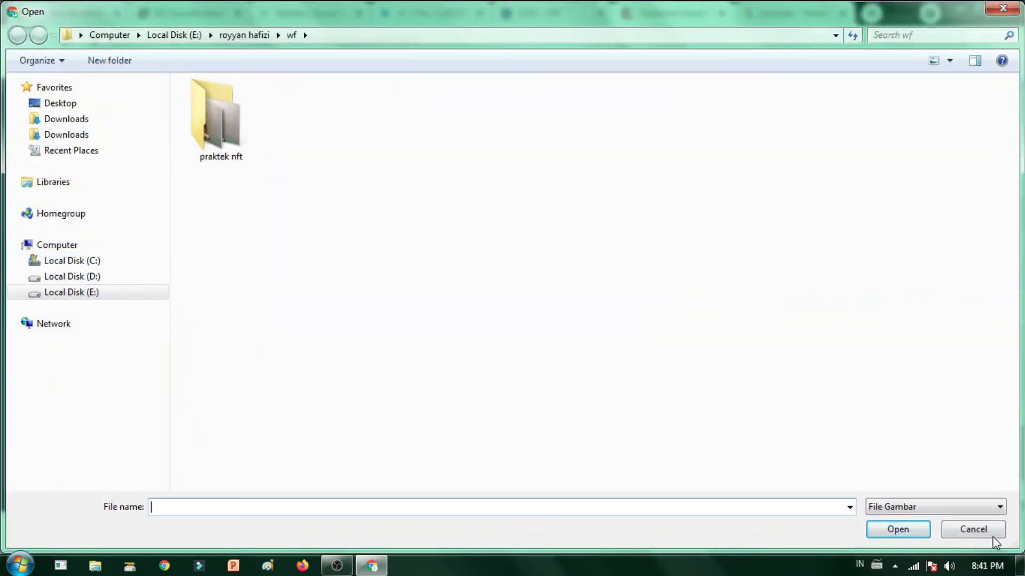
{"action": "left_click", "coordinate": [952, 530]}
{"action": "left_click", "coordinate": [163, 533]}
{"action": "left_click", "coordinate": [195, 484]}
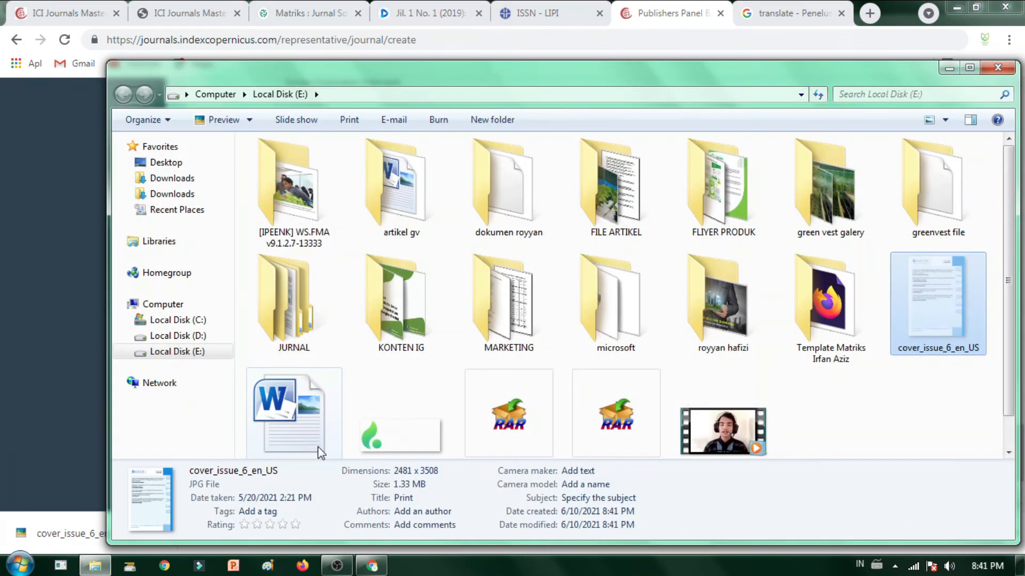
{"action": "left_click", "coordinate": [368, 569]}
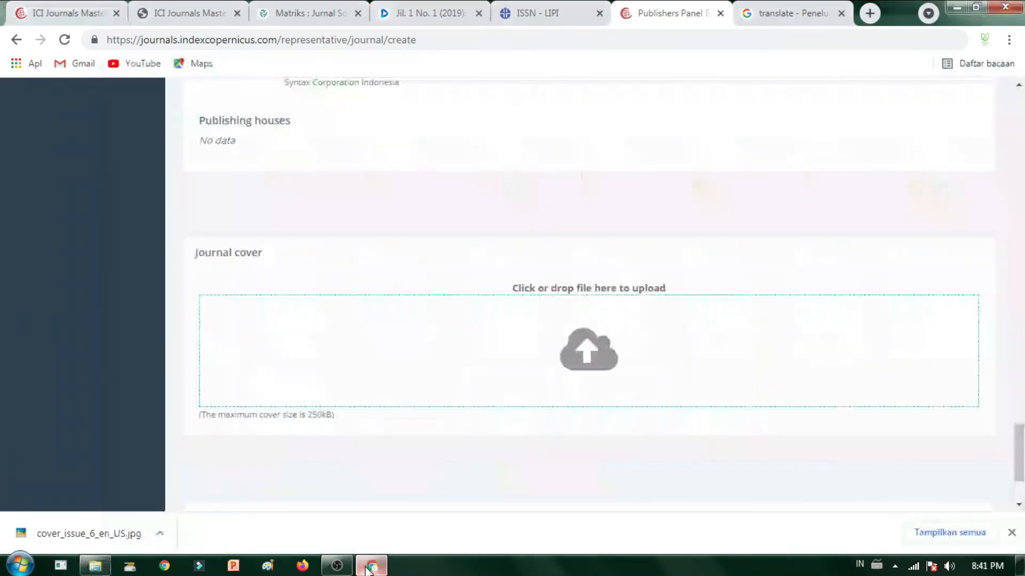
Step: Upload cover_issue_6_en_US from Local Disk (E:) as the journal cover and save the journal
{"action": "left_click", "coordinate": [528, 289]}
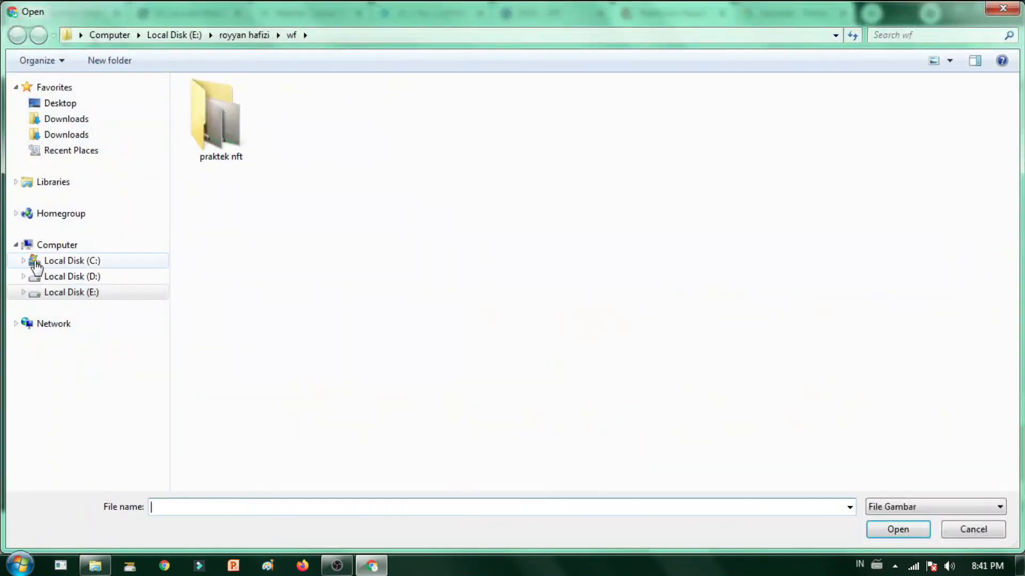
{"action": "left_click", "coordinate": [42, 293]}
{"action": "left_click", "coordinate": [493, 245]}
{"action": "left_click", "coordinate": [896, 530]}
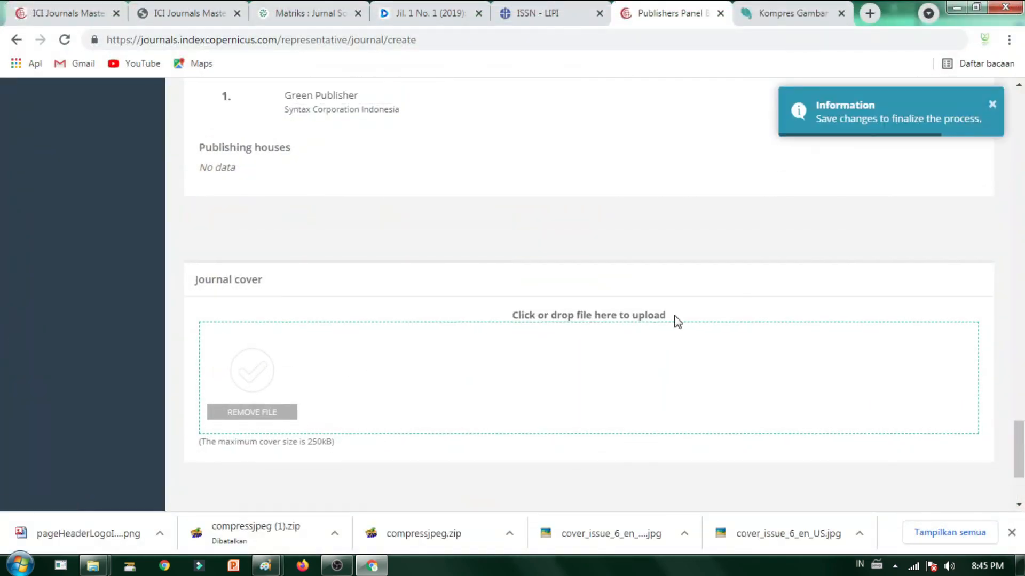
{"action": "scroll", "coordinate": [497, 362], "scroll_direction": "down", "scroll_amount": 3}
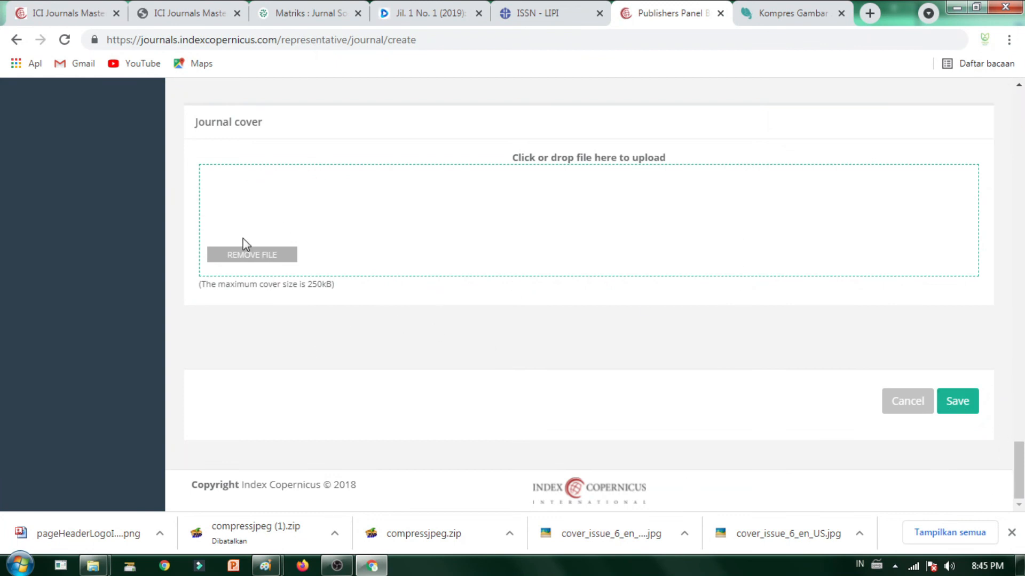
{"action": "left_click", "coordinate": [952, 408]}
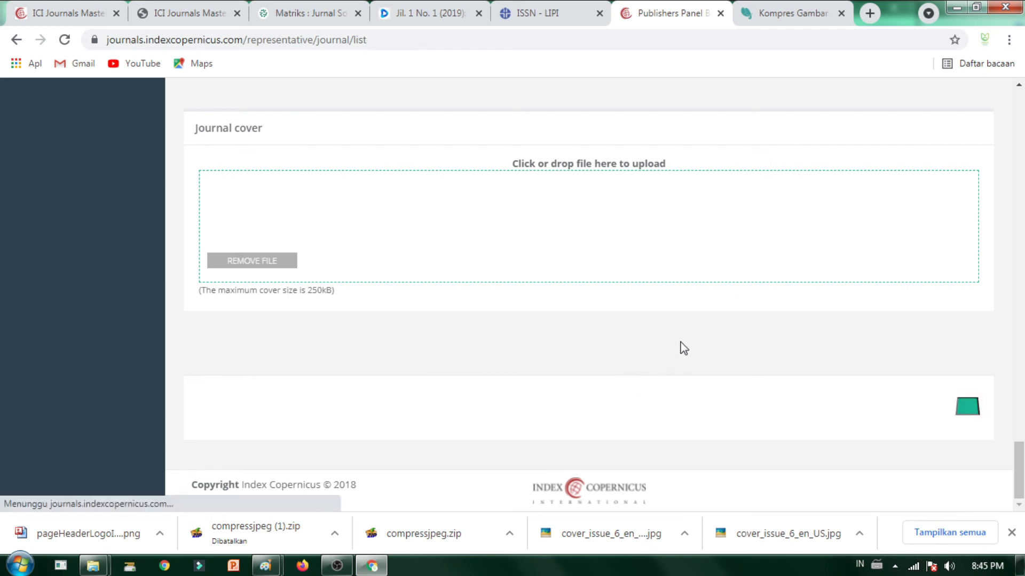
Step: Review the Devotion: Journal of Community Service entry and dismiss the downloads bar
{"action": "scroll", "coordinate": [393, 455], "scroll_direction": "down", "scroll_amount": 3}
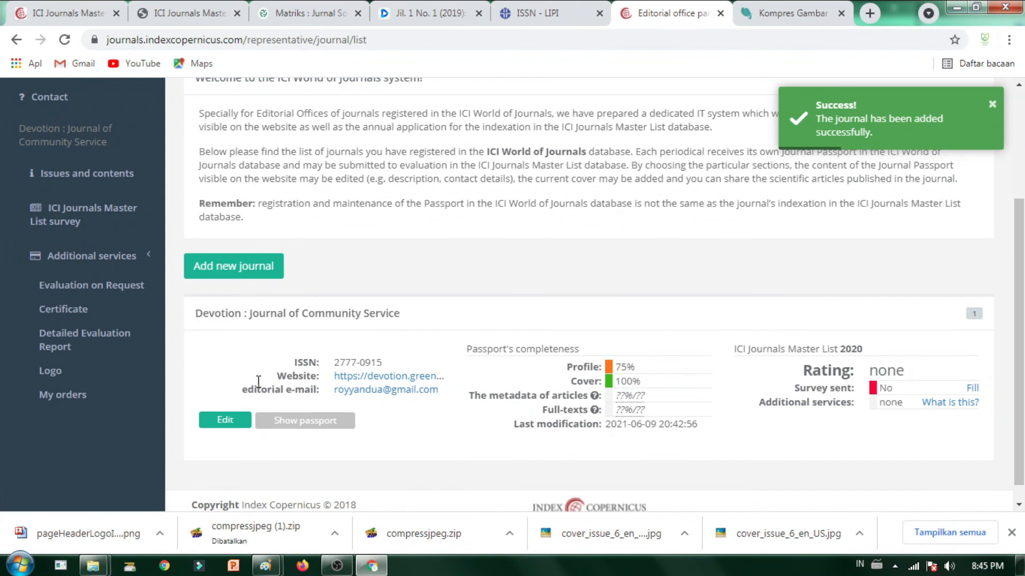
{"action": "scroll", "coordinate": [394, 441], "scroll_direction": "down", "scroll_amount": 1}
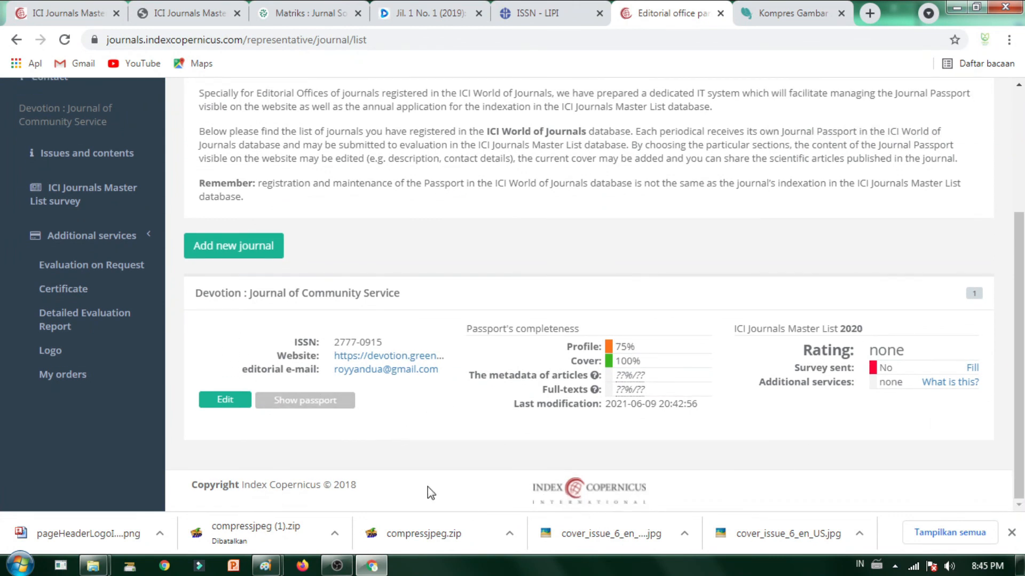
{"action": "scroll", "coordinate": [402, 442], "scroll_direction": "up", "scroll_amount": 1}
{"action": "scroll", "coordinate": [534, 435], "scroll_direction": "down", "scroll_amount": 1}
{"action": "scroll", "coordinate": [702, 311], "scroll_direction": "up", "scroll_amount": 3}
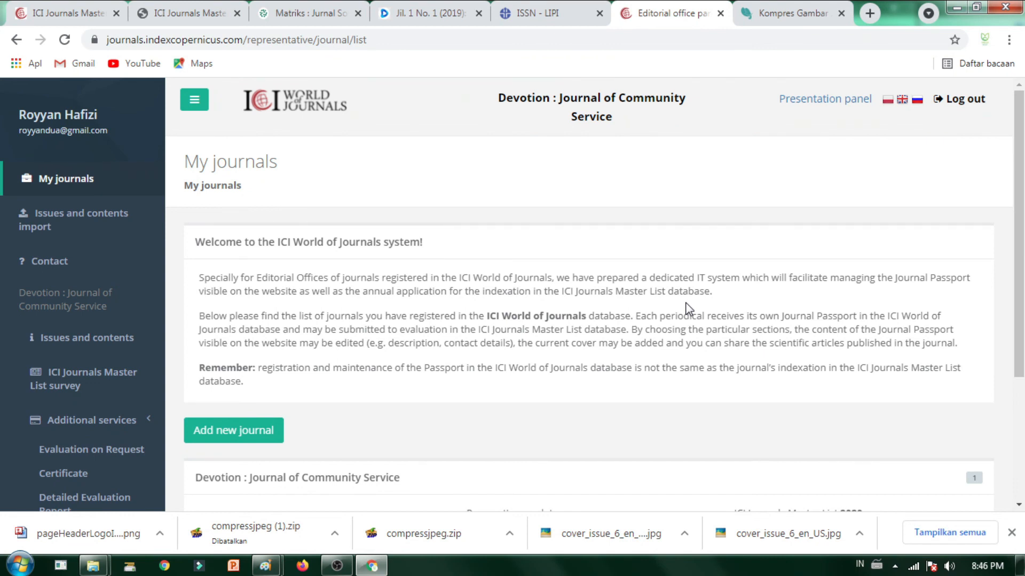
{"action": "scroll", "coordinate": [411, 385], "scroll_direction": "down", "scroll_amount": 3}
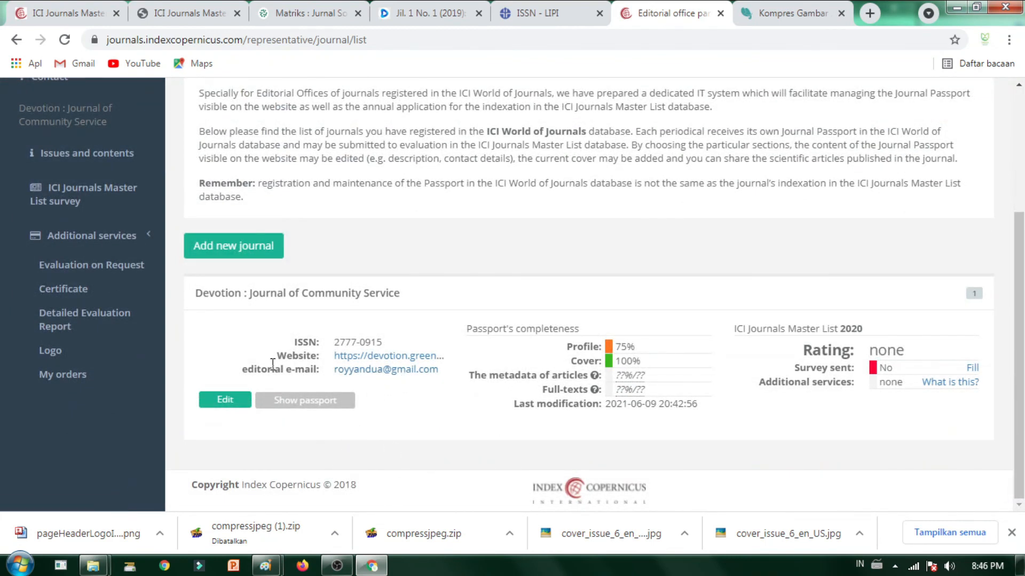
{"action": "scroll", "coordinate": [395, 279], "scroll_direction": "up", "scroll_amount": 2}
{"action": "scroll", "coordinate": [395, 278], "scroll_direction": "down", "scroll_amount": 2}
{"action": "scroll", "coordinate": [488, 386], "scroll_direction": "up", "scroll_amount": 1}
{"action": "scroll", "coordinate": [412, 366], "scroll_direction": "down", "scroll_amount": 1}
{"action": "scroll", "coordinate": [414, 392], "scroll_direction": "up", "scroll_amount": 3}
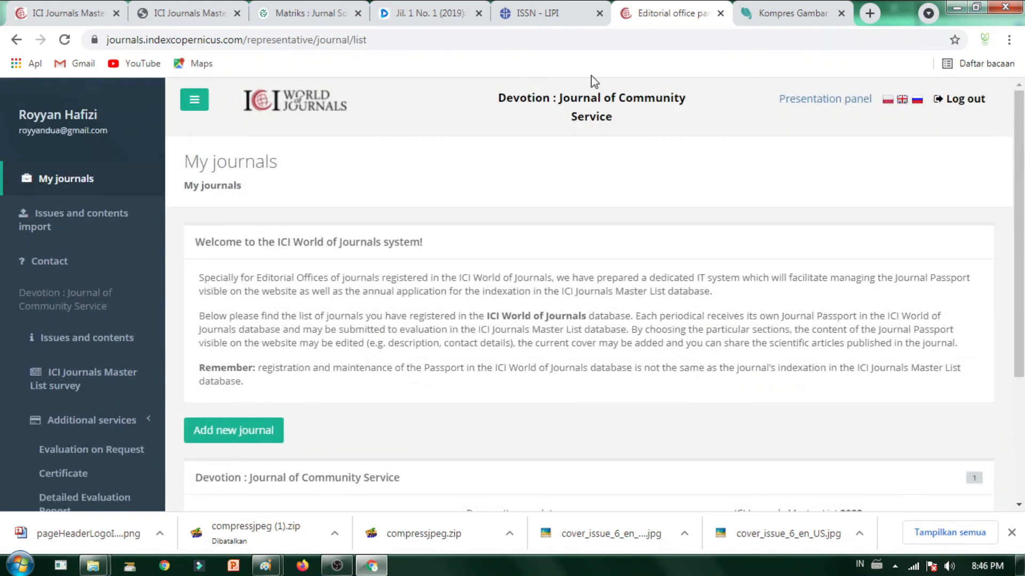
{"action": "left_click_drag", "start_coordinate": [496, 109], "coordinate": [693, 137]}
{"action": "left_click", "coordinate": [451, 405]}
{"action": "scroll", "coordinate": [378, 333], "scroll_direction": "down", "scroll_amount": 1}
{"action": "scroll", "coordinate": [379, 333], "scroll_direction": "up", "scroll_amount": 1}
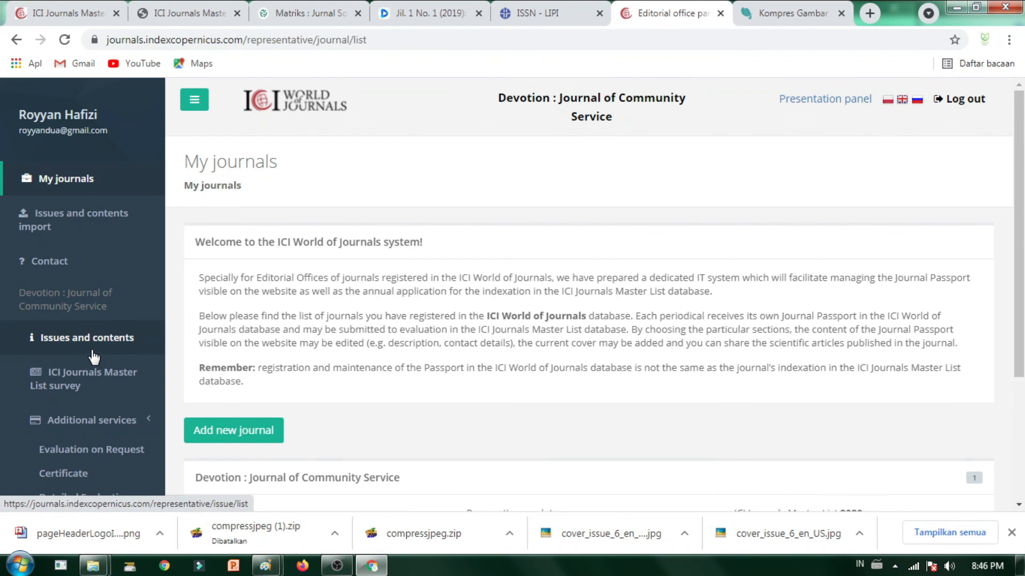
{"action": "scroll", "coordinate": [613, 484], "scroll_direction": "down", "scroll_amount": 3}
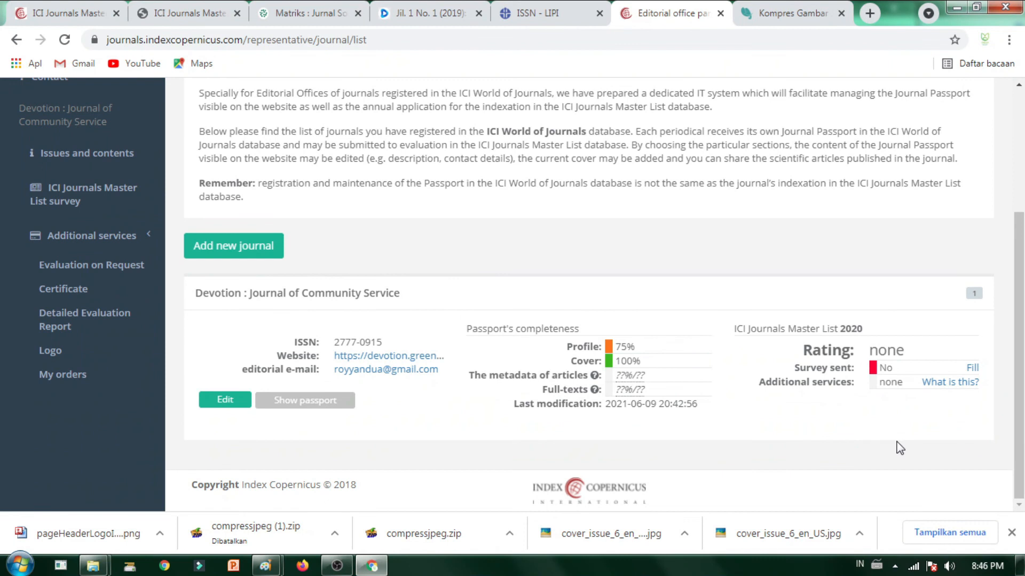
{"action": "left_click", "coordinate": [1012, 532]}
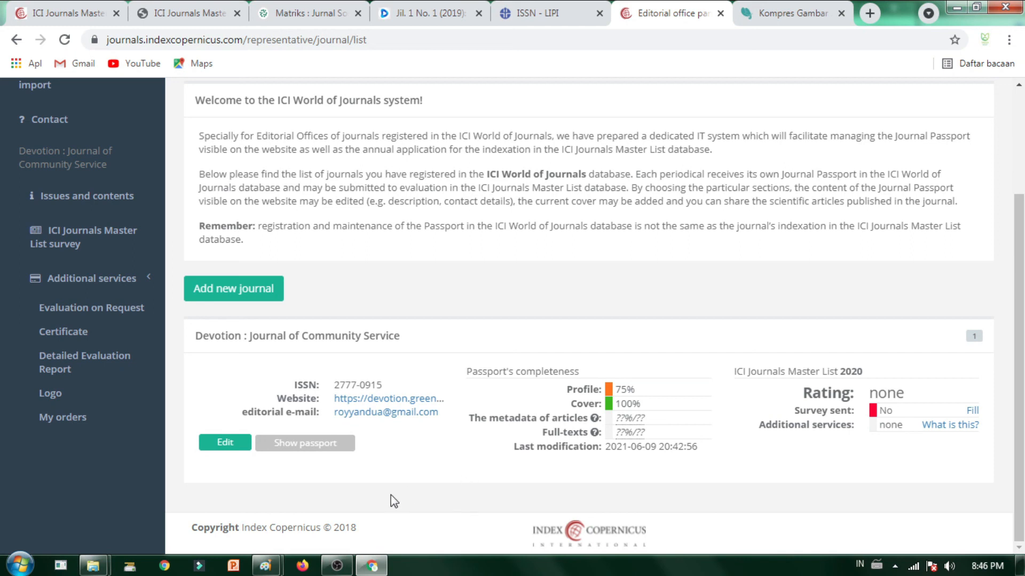
Step: Glance at the image compression and ISSN - LIPI pages, then return to My journals
{"action": "scroll", "coordinate": [516, 491], "scroll_direction": "up", "scroll_amount": 3}
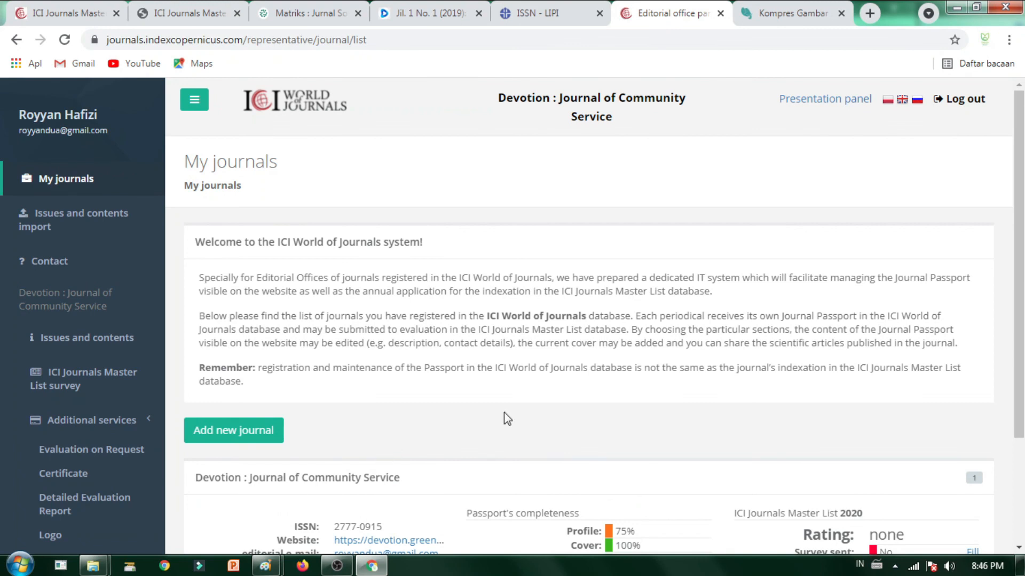
{"action": "left_click", "coordinate": [772, 7]}
{"action": "left_click", "coordinate": [694, 13]}
{"action": "left_click", "coordinate": [822, 14]}
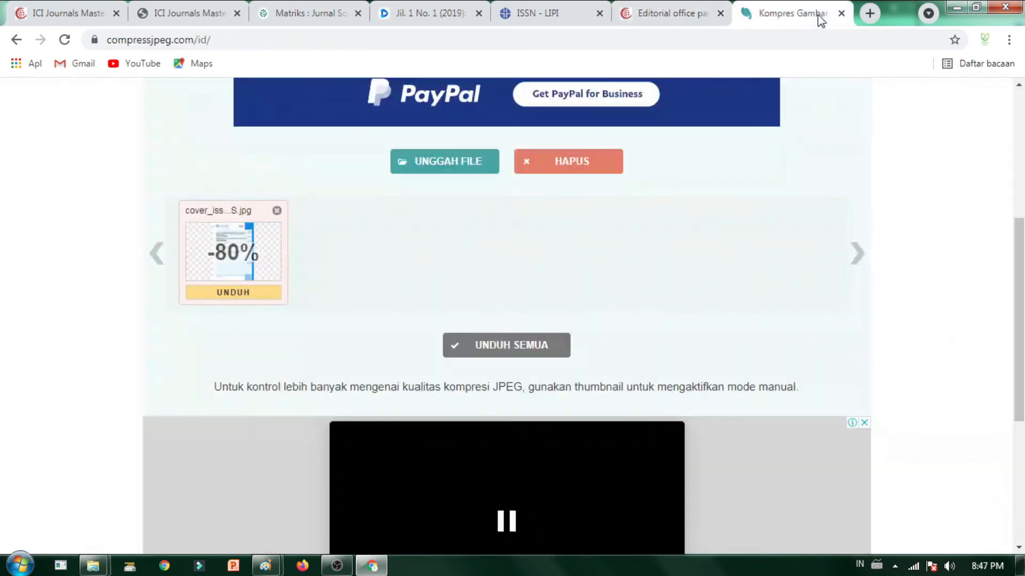
{"action": "left_click", "coordinate": [667, 13]}
{"action": "left_click", "coordinate": [591, 7]}
{"action": "left_click", "coordinate": [667, 13]}
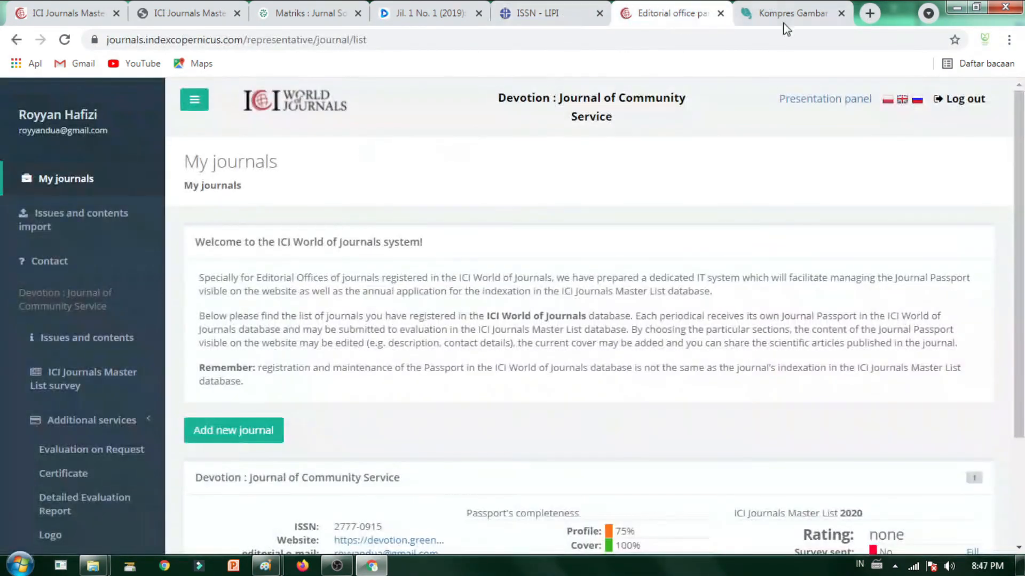
{"action": "left_click", "coordinate": [793, 17]}
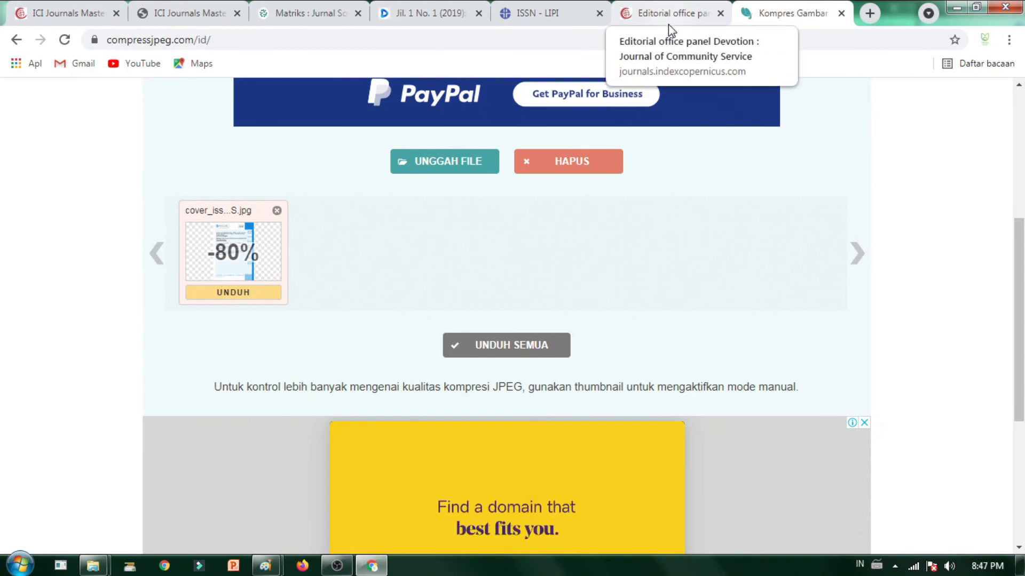
{"action": "left_click", "coordinate": [630, 16]}
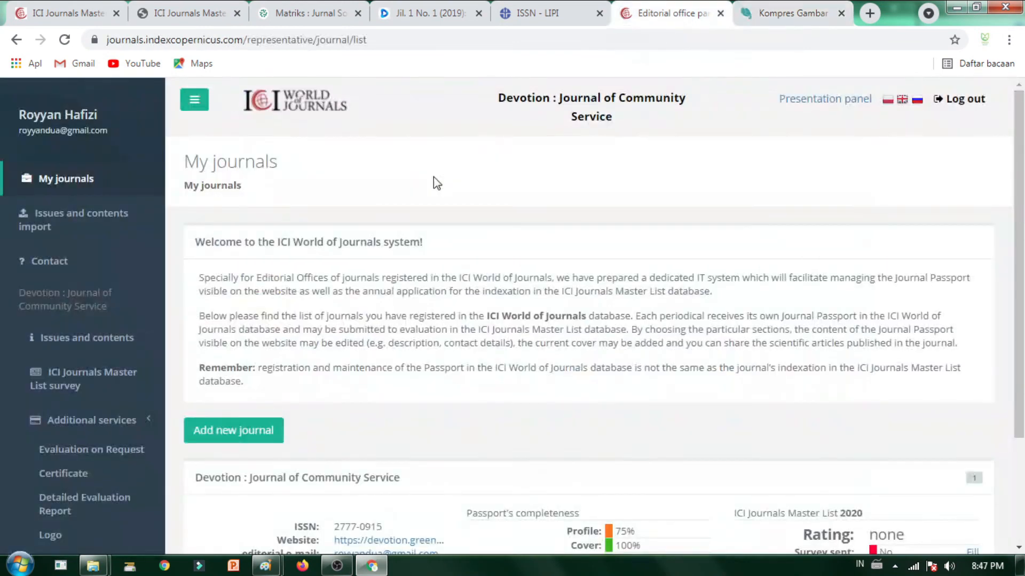